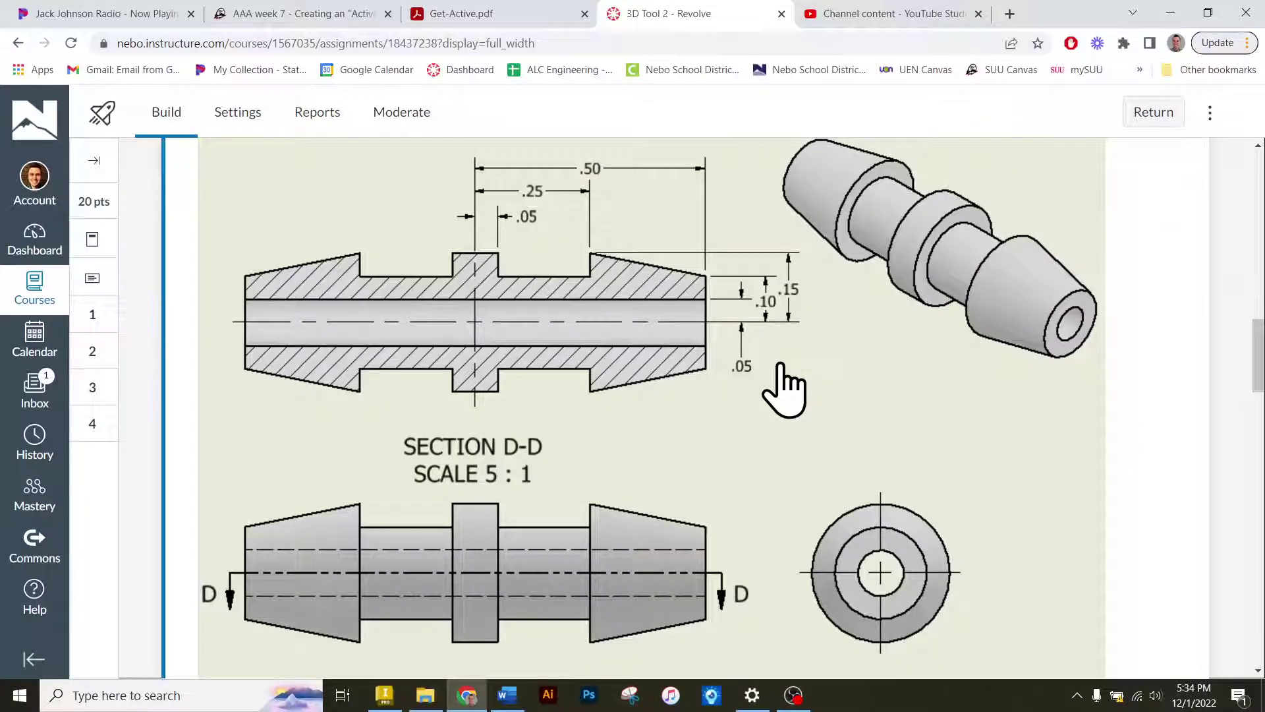
- Look through the Revolve assignment's part drawings, from the hose connector to the snowman, and return to the donut drawing
{"action": "scroll", "coordinate": [784, 389], "scroll_direction": "down", "scroll_amount": 12}
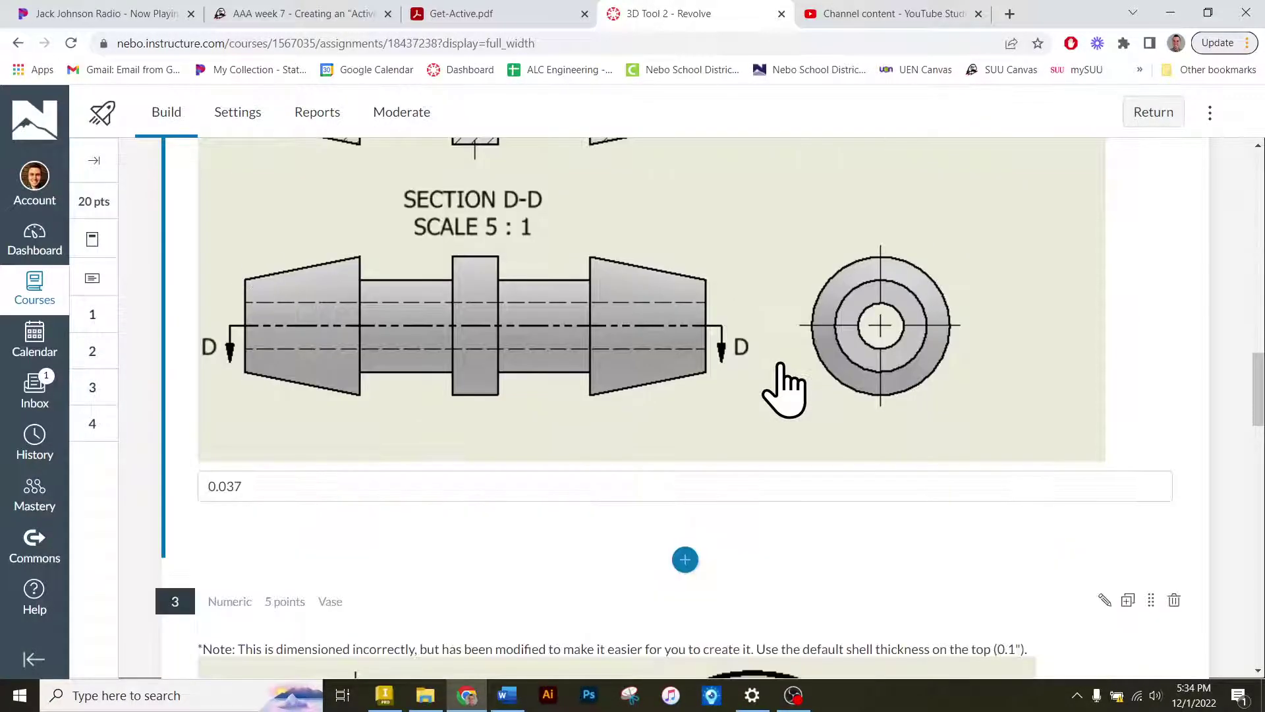
{"action": "scroll", "coordinate": [784, 388], "scroll_direction": "down", "scroll_amount": 15}
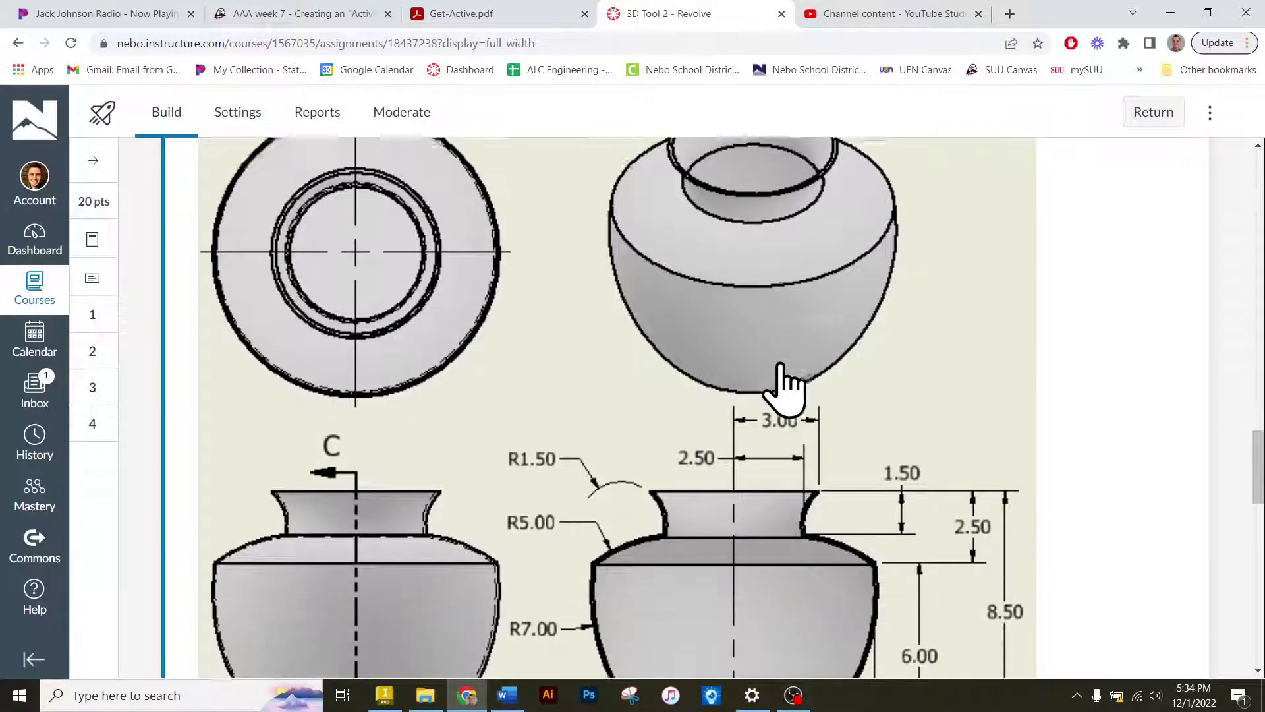
{"action": "scroll", "coordinate": [784, 389], "scroll_direction": "down", "scroll_amount": 3}
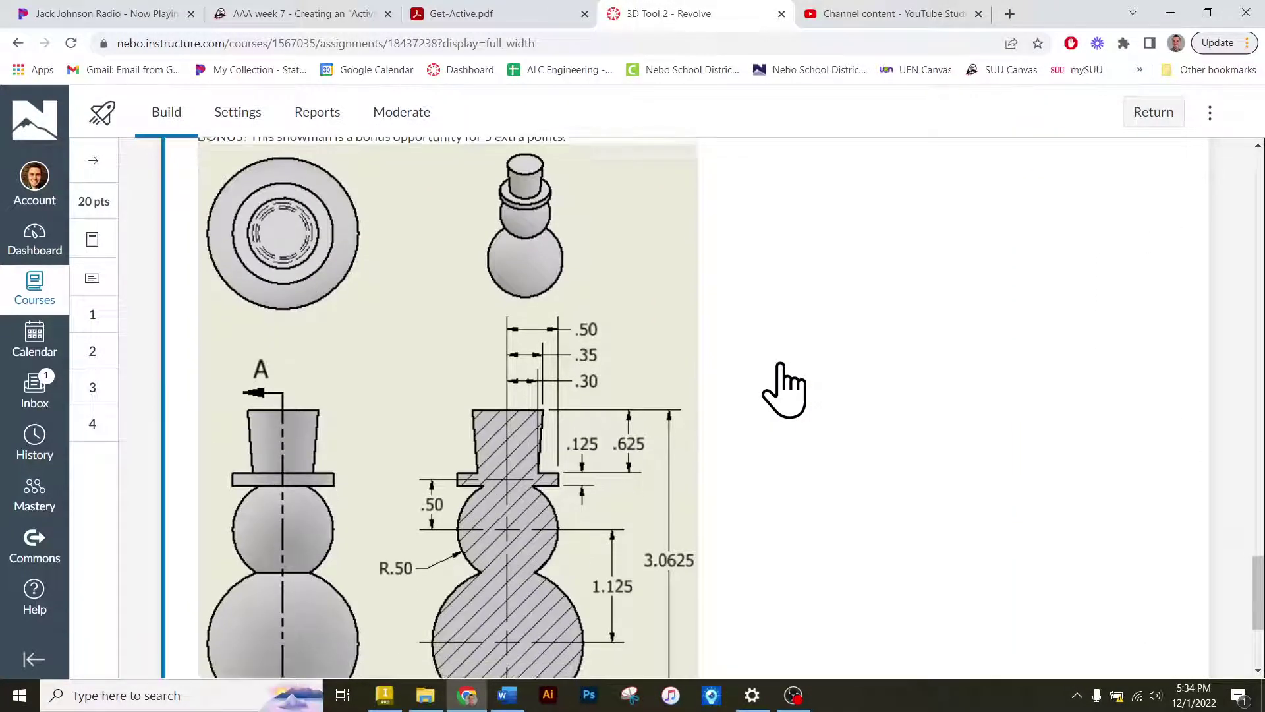
{"action": "scroll", "coordinate": [785, 388], "scroll_direction": "up", "scroll_amount": 20}
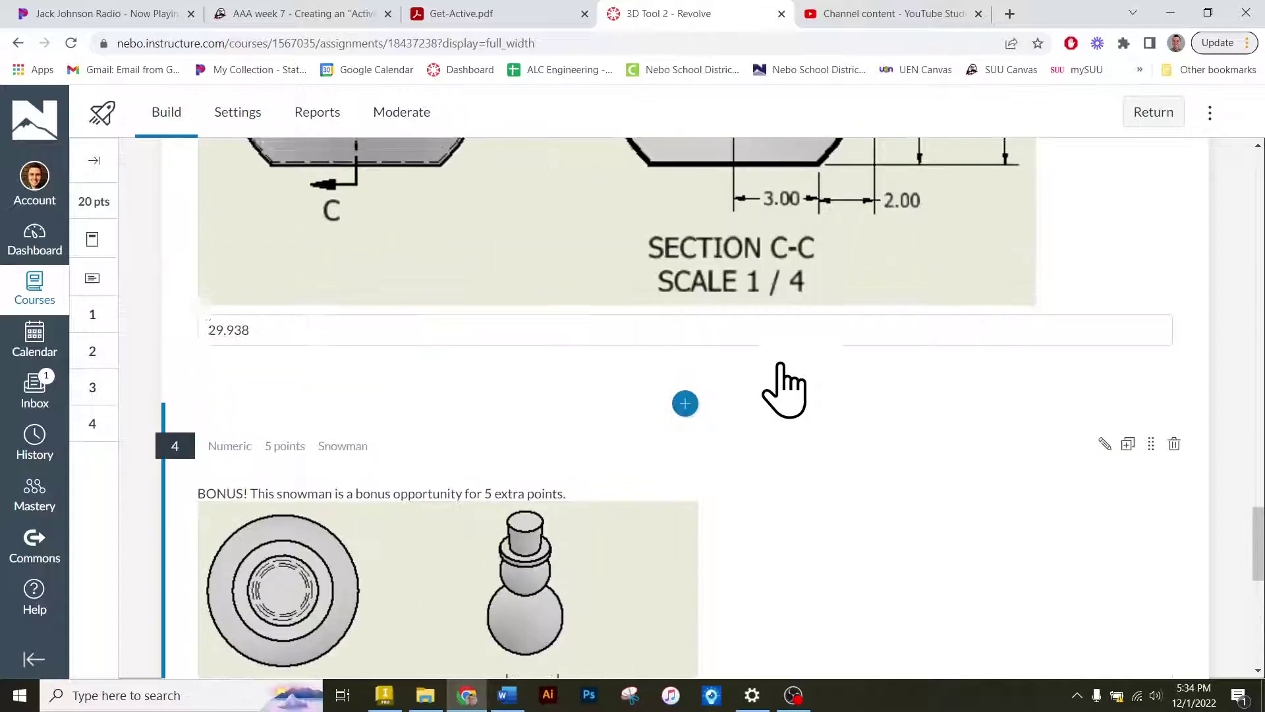
{"action": "scroll", "coordinate": [781, 366], "scroll_direction": "up", "scroll_amount": 15}
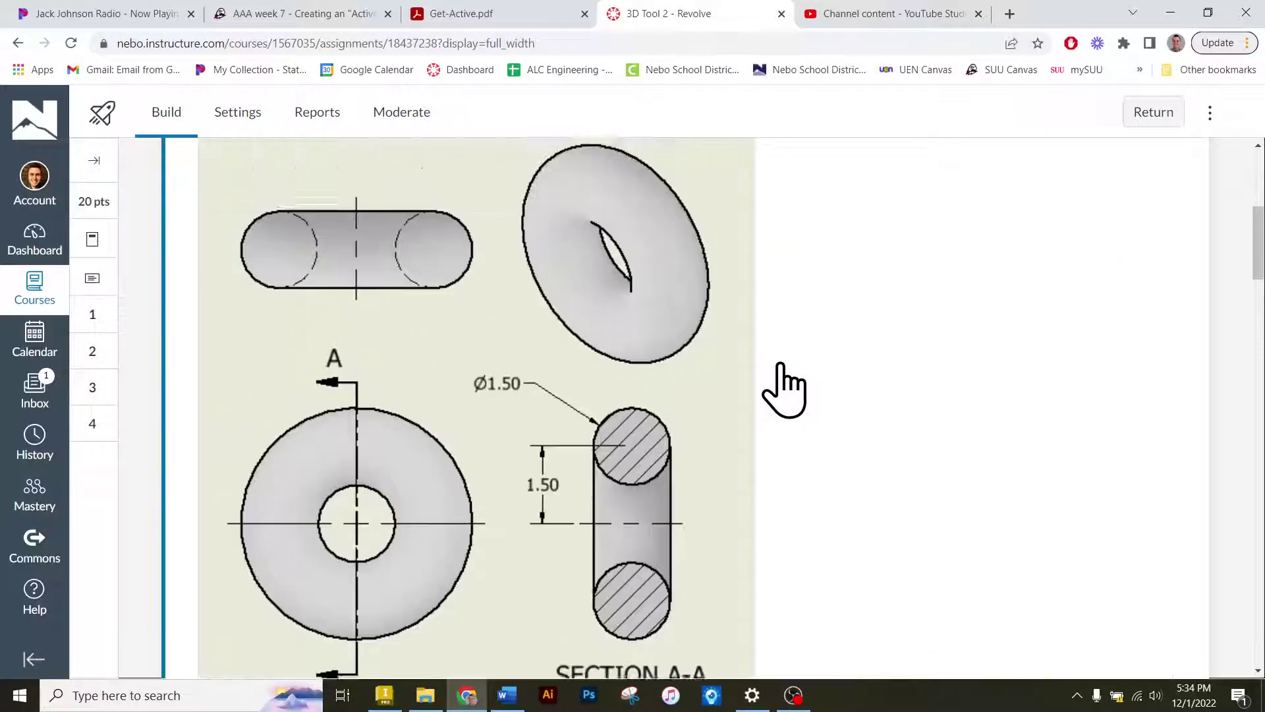
{"action": "scroll", "coordinate": [795, 385], "scroll_direction": "down", "scroll_amount": 4}
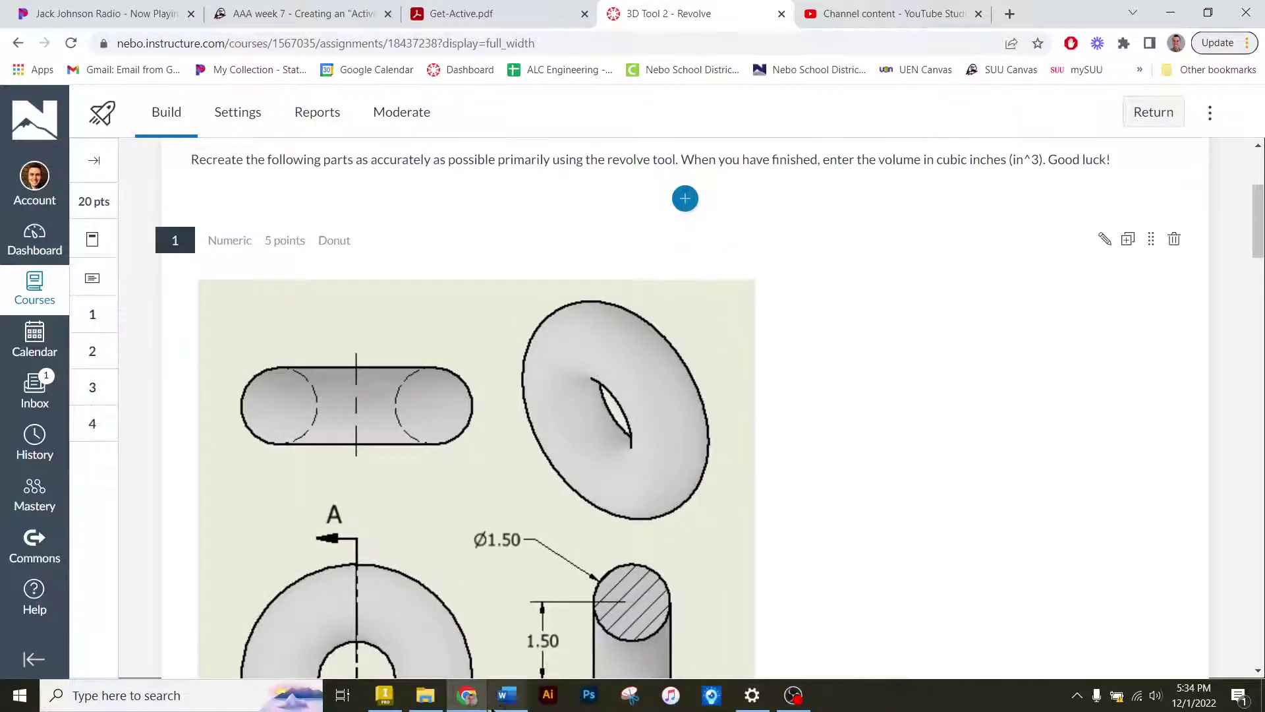
- Switch to Inventor and create a new part from the Standard.ipt template
{"action": "left_click", "coordinate": [385, 696]}
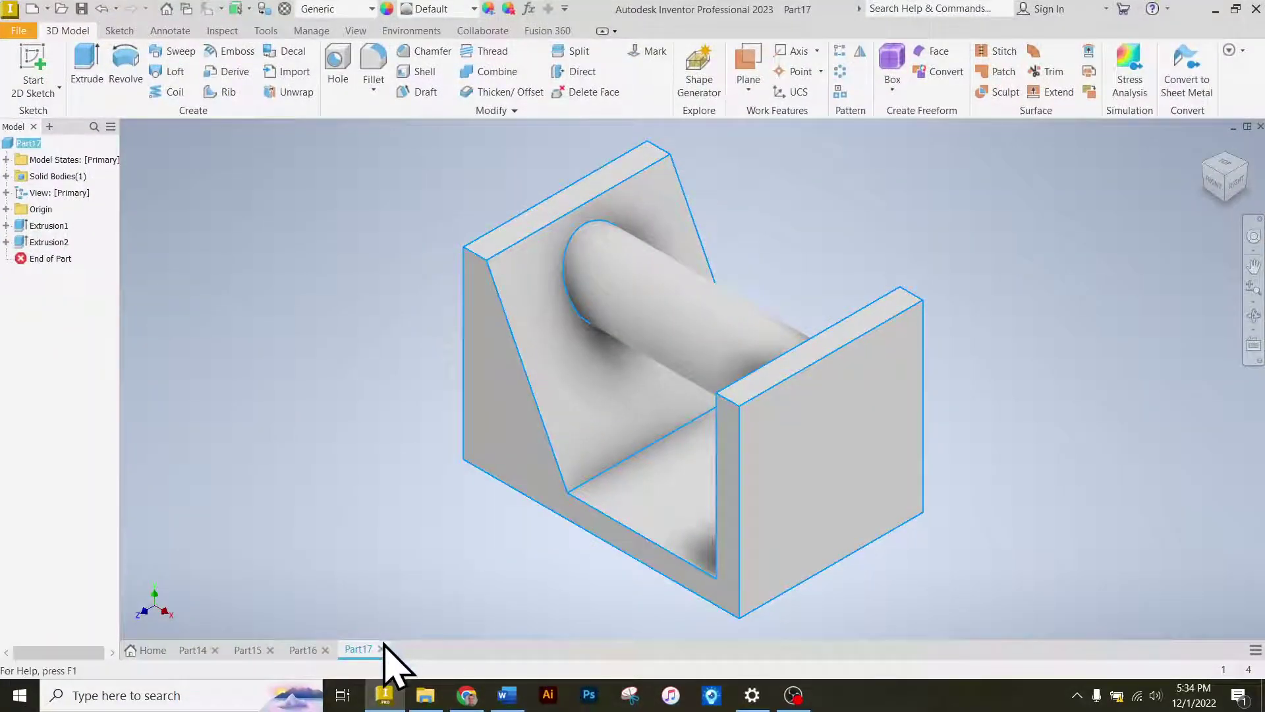
{"action": "left_click", "coordinate": [20, 30]}
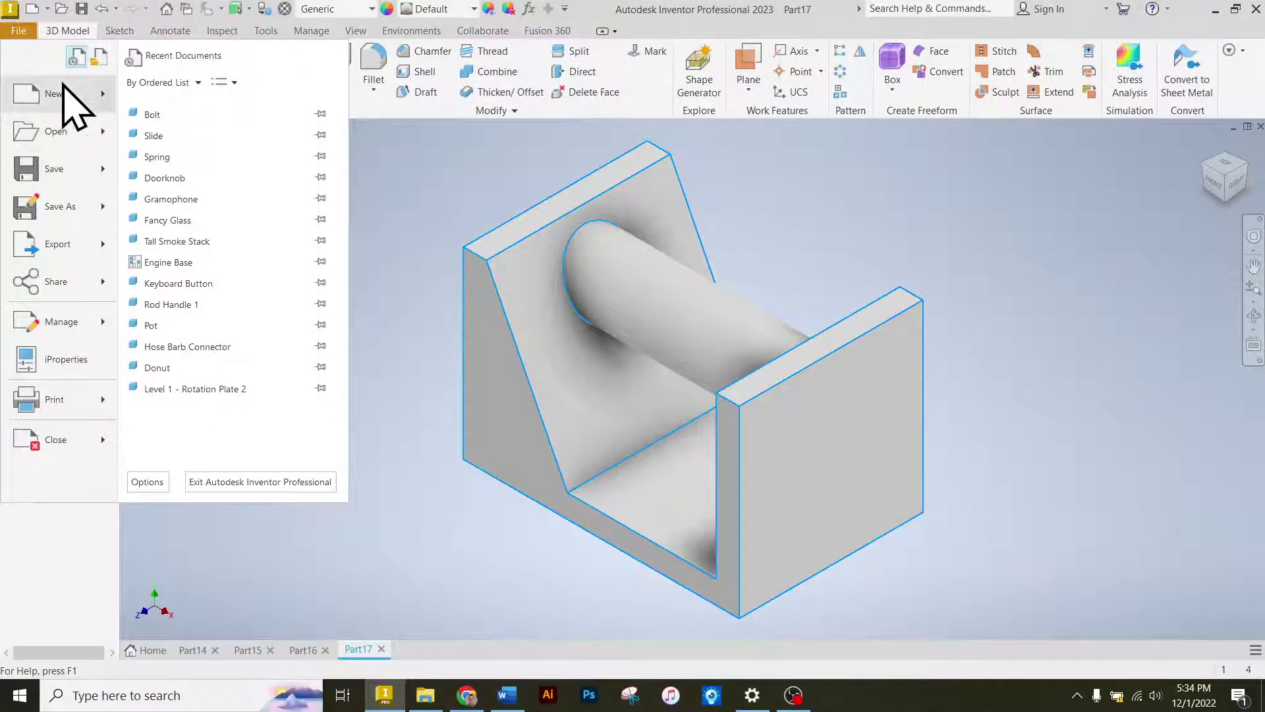
{"action": "left_click", "coordinate": [71, 93]}
{"action": "left_click", "coordinate": [680, 259]}
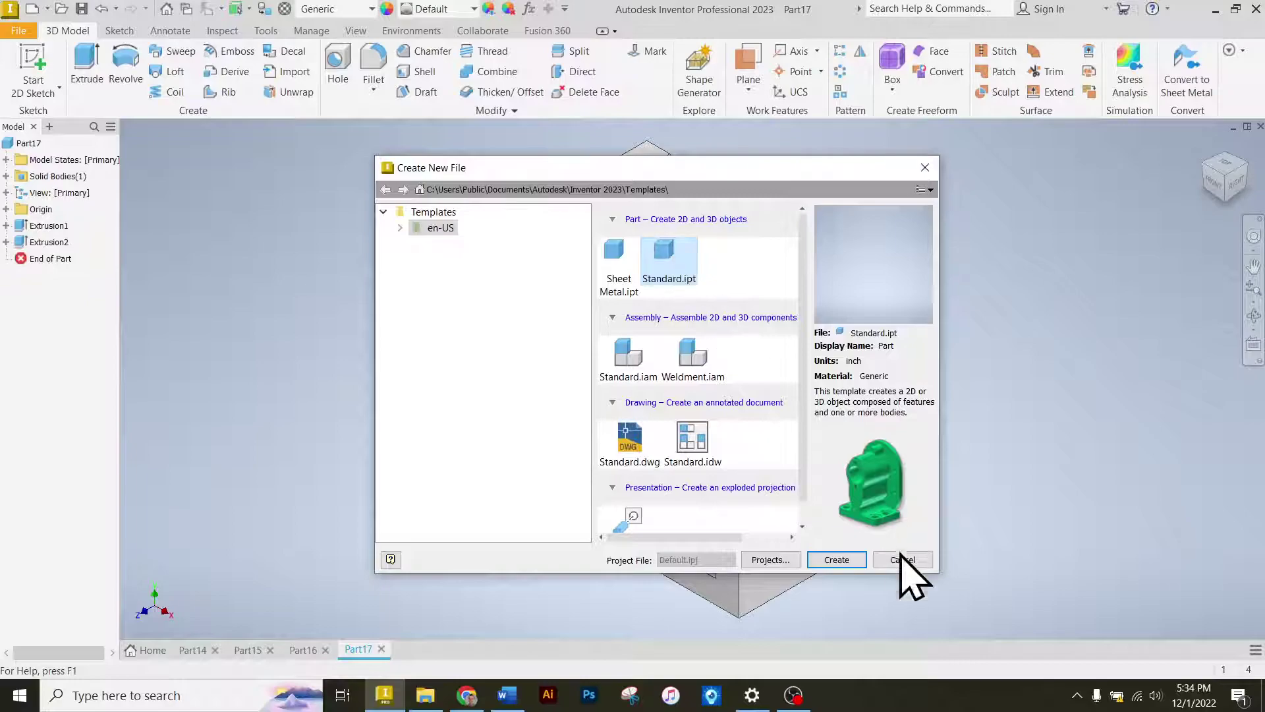
{"action": "left_click", "coordinate": [841, 559]}
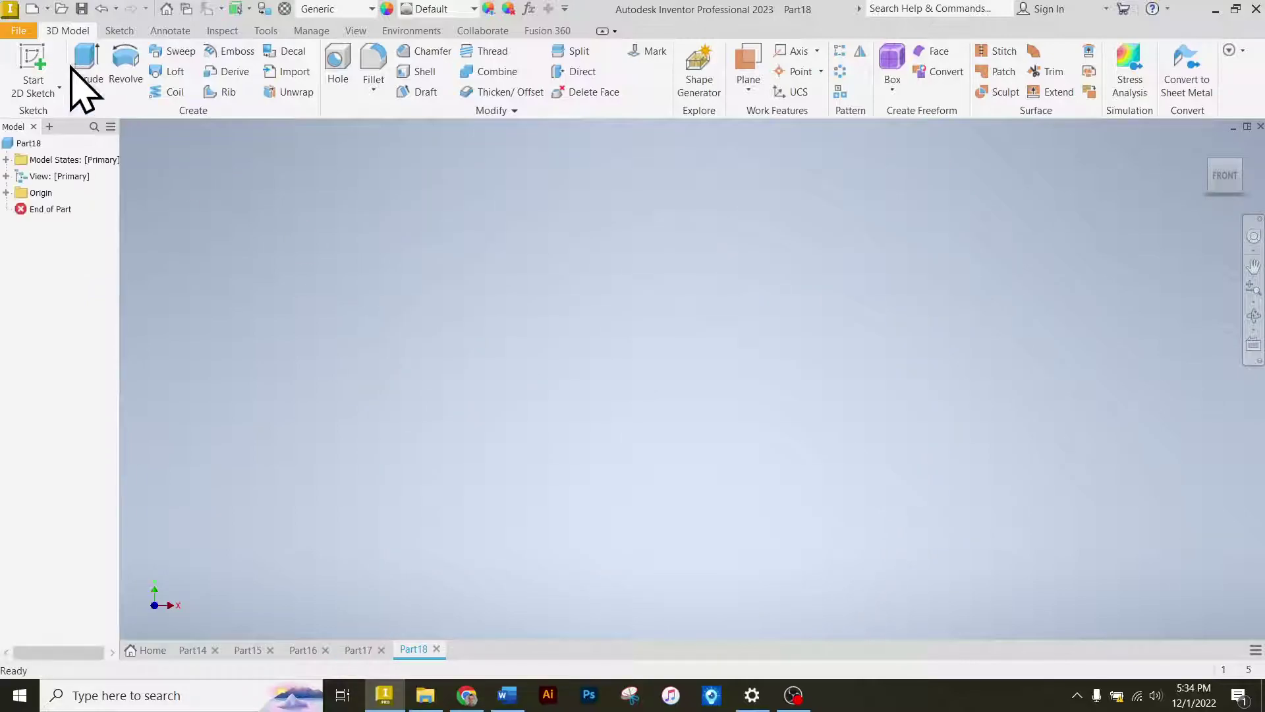
- Start a 2D sketch on the front (XY) plane and draw a 1.5 in diameter circle up and to the right of the origin
{"action": "left_click", "coordinate": [42, 53]}
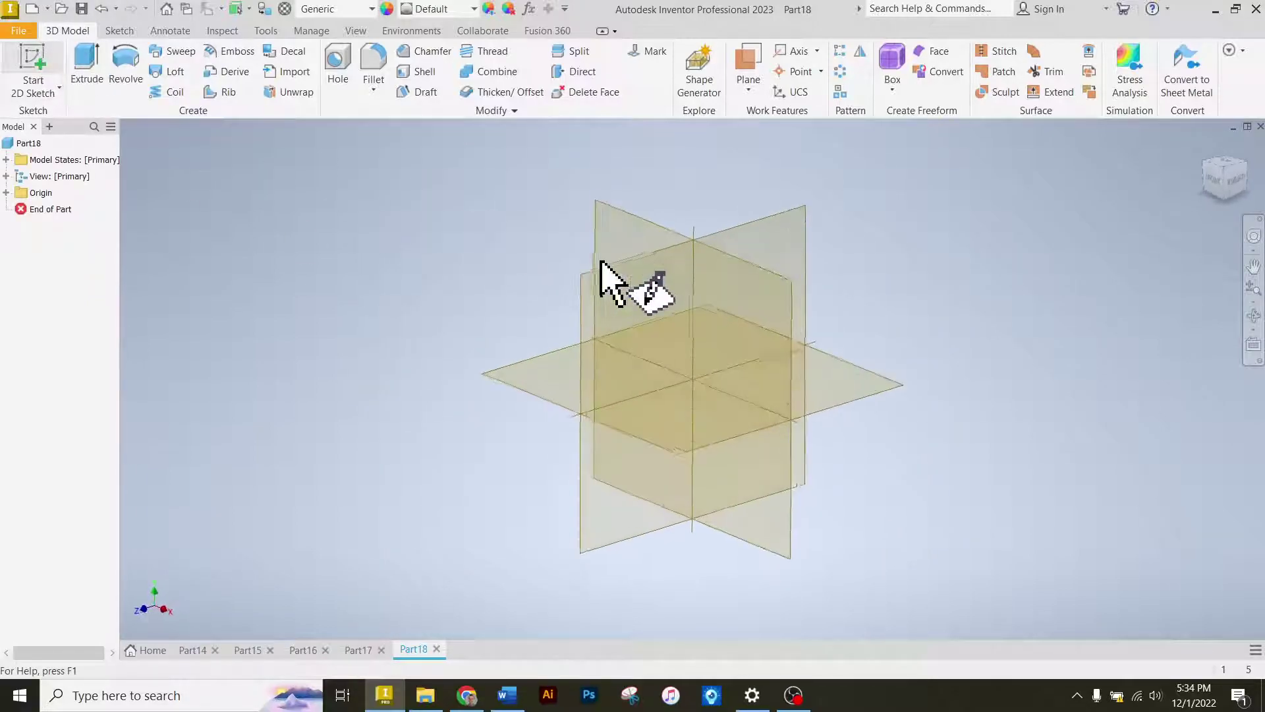
{"action": "left_click", "coordinate": [624, 230]}
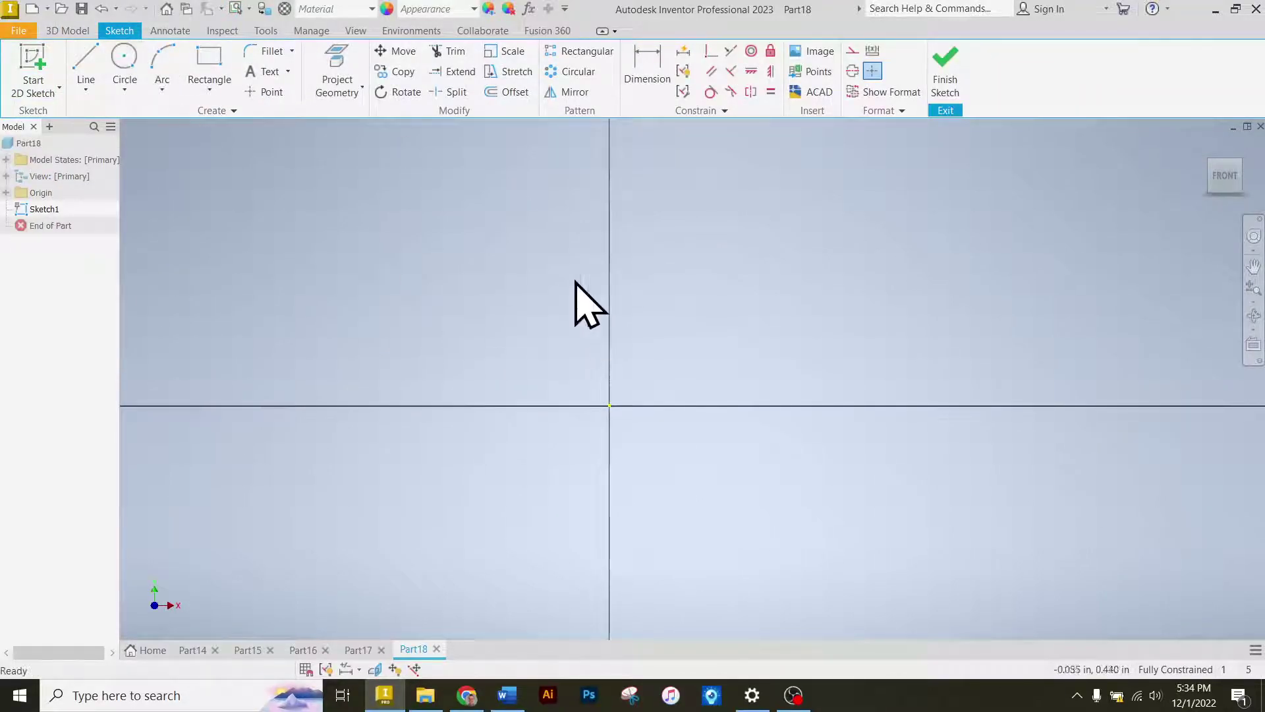
{"action": "left_click", "coordinate": [122, 55]}
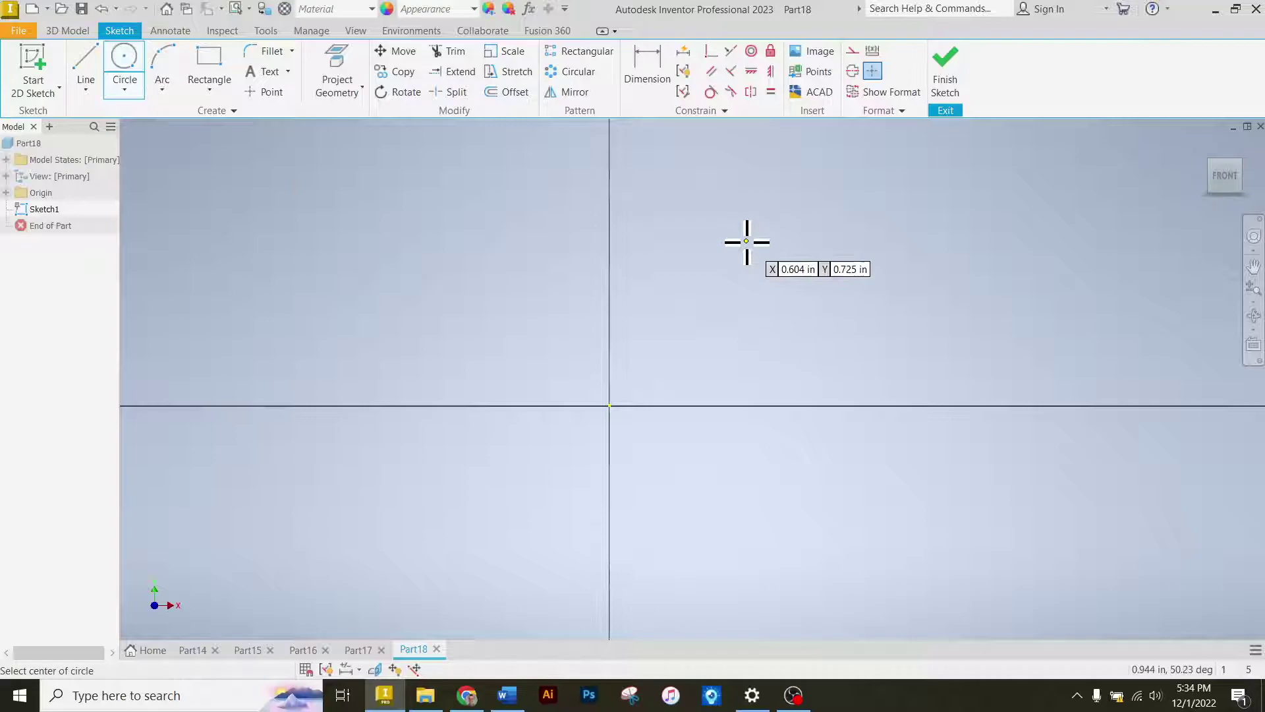
{"action": "left_click", "coordinate": [748, 272]}
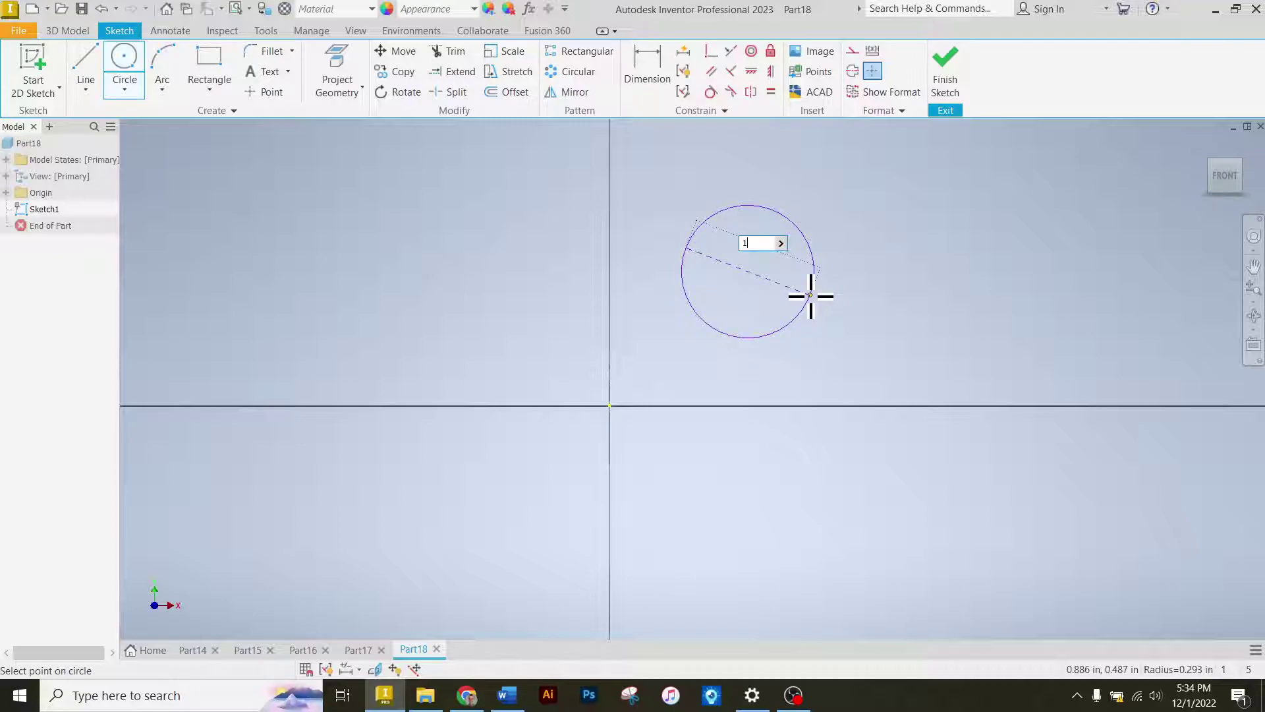
{"action": "key", "text": "Return"}
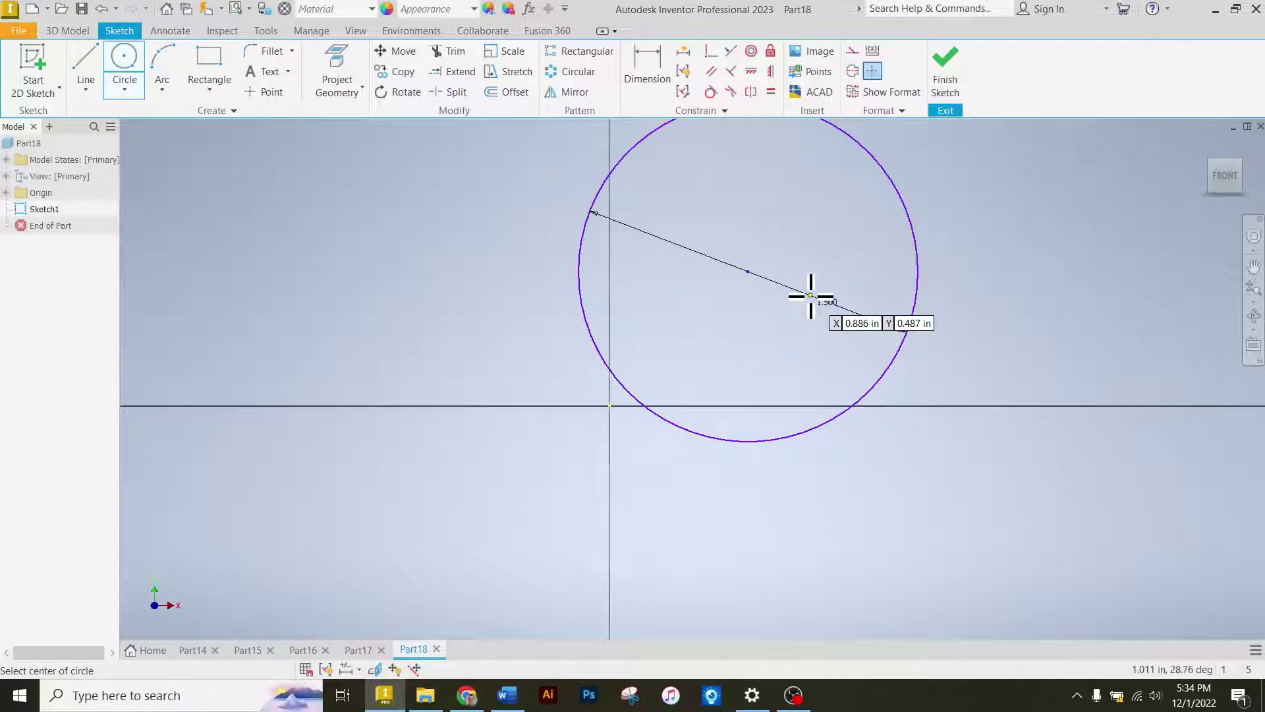
- Switch to Chrome to check the donut drawing's section dimensions, and return to Inventor
{"action": "left_click", "coordinate": [465, 698]}
{"action": "scroll", "coordinate": [494, 554], "scroll_direction": "down", "scroll_amount": 4}
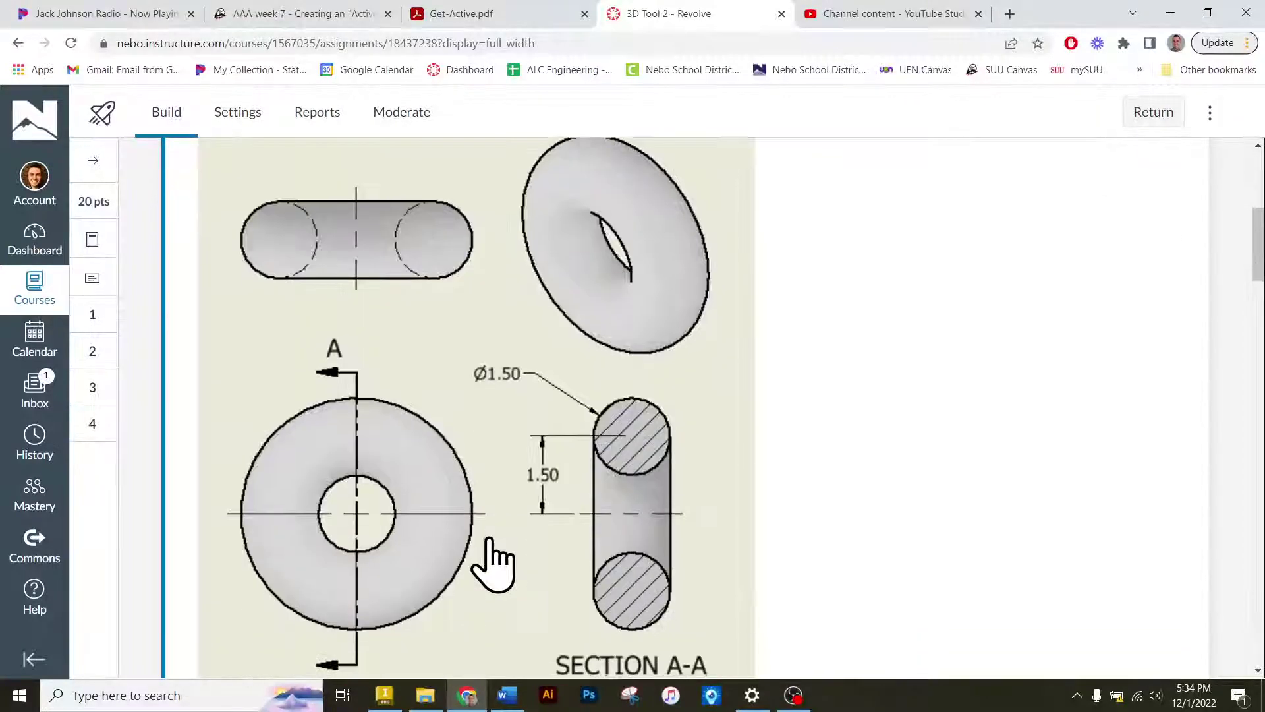
{"action": "left_click", "coordinate": [467, 693]}
- End the Circle command and move the circle away from the vertical axis, with its center about 1.56 in from it
{"action": "right_click", "coordinate": [391, 323]}
{"action": "left_click", "coordinate": [440, 325]}
{"action": "left_click_drag", "start_coordinate": [747, 271], "coordinate": [955, 250]}
{"action": "scroll", "coordinate": [764, 422], "scroll_direction": "down", "scroll_amount": 5}
{"action": "scroll", "coordinate": [811, 356], "scroll_direction": "up", "scroll_amount": 3}
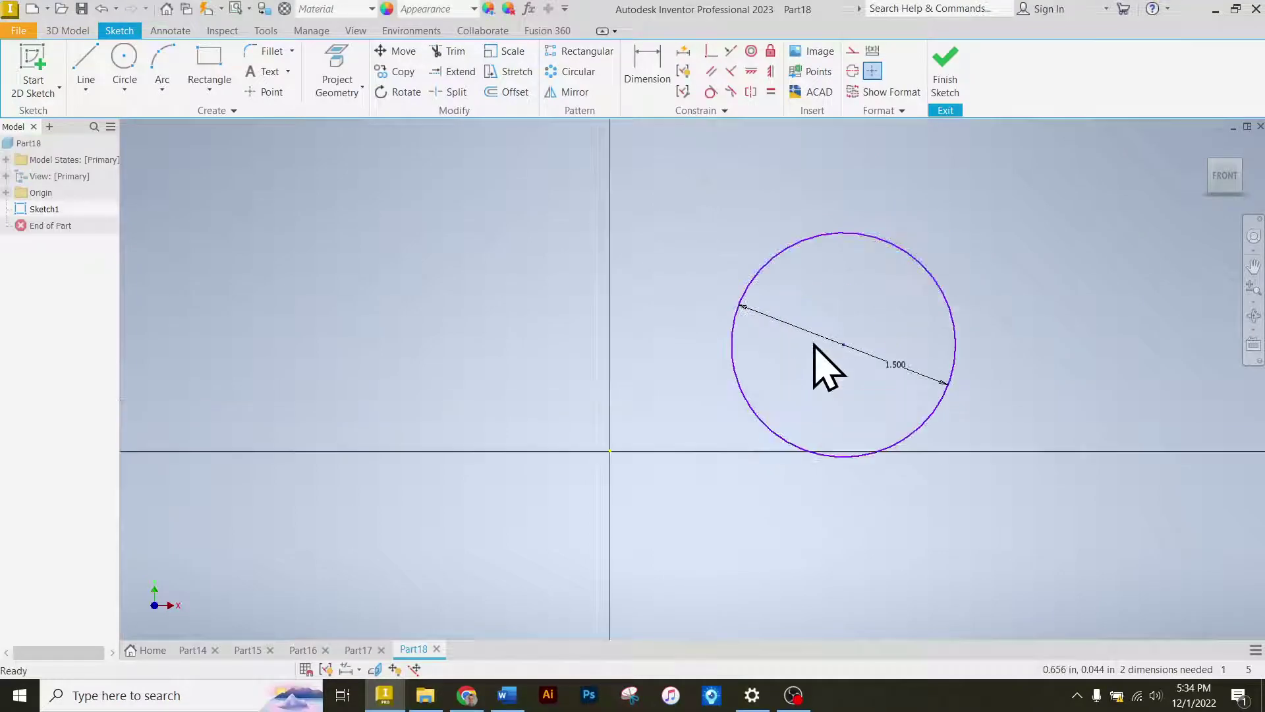
- Draw a vertical line about 1.84 in long from the origin straight up along the vertical axis
{"action": "left_click", "coordinate": [92, 73]}
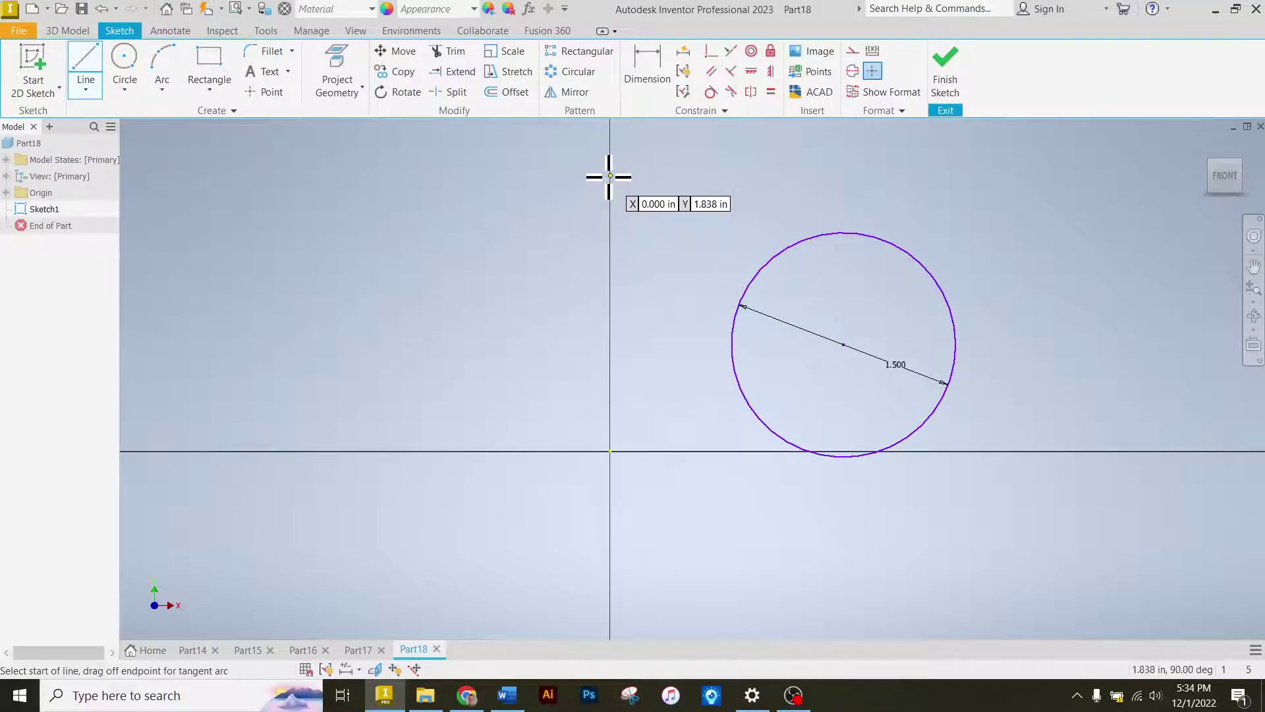
{"action": "left_click", "coordinate": [610, 453]}
{"action": "left_click", "coordinate": [610, 175]}
{"action": "right_click", "coordinate": [672, 177]}
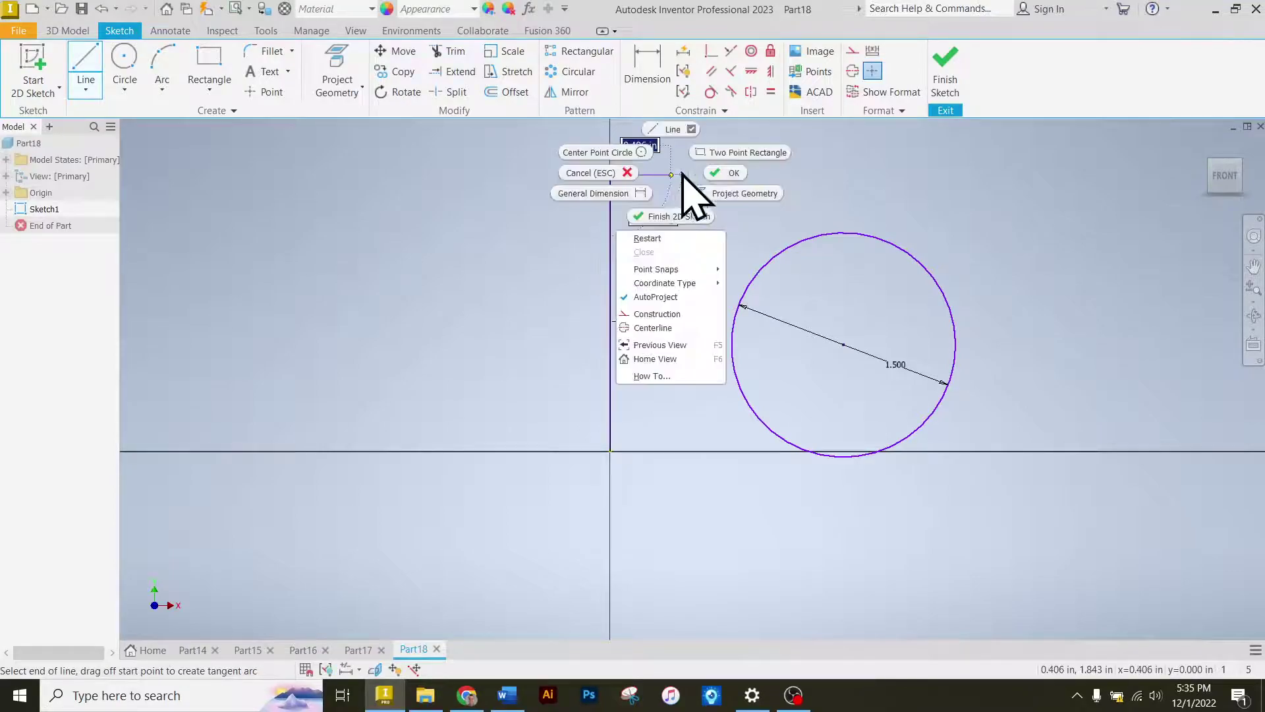
{"action": "left_click", "coordinate": [704, 174]}
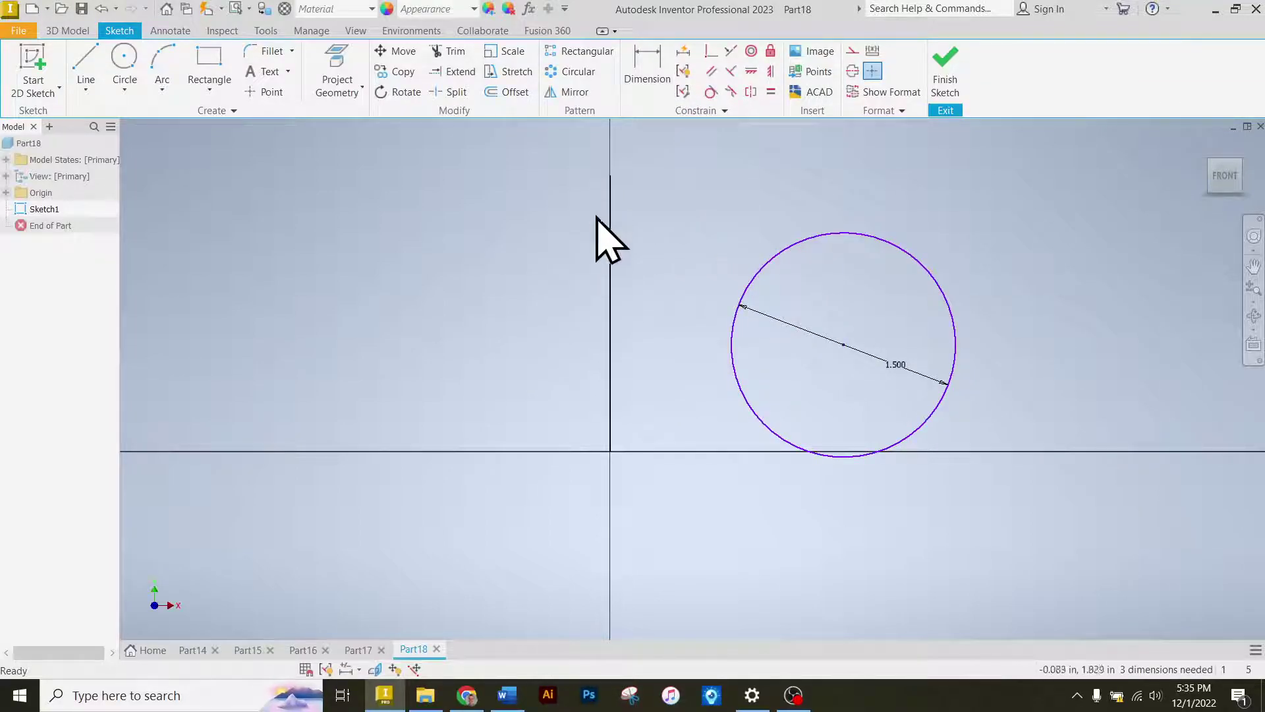
- Dimension the horizontal distance between the vertical line and the circle's center as 1.5 in
{"action": "left_click", "coordinate": [649, 62]}
{"action": "left_click", "coordinate": [841, 347]}
{"action": "left_click", "coordinate": [611, 358]}
{"action": "left_click", "coordinate": [674, 219]}
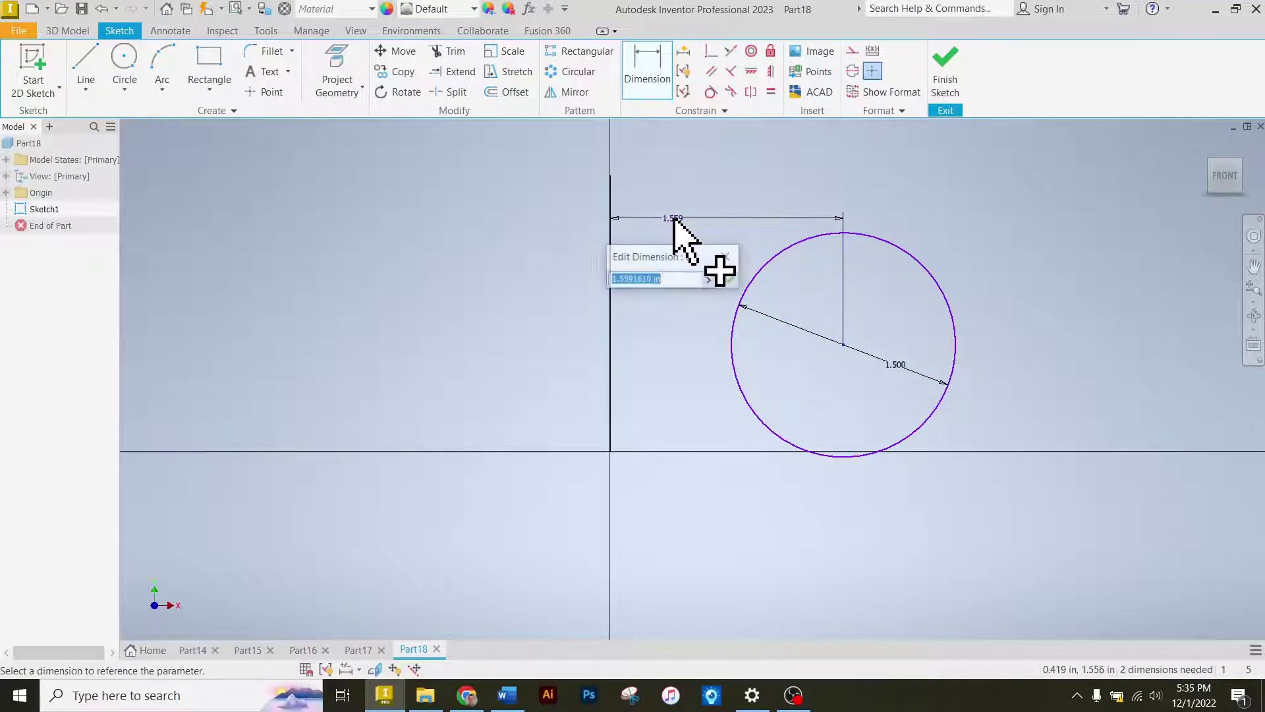
{"action": "type", "text": "1"}
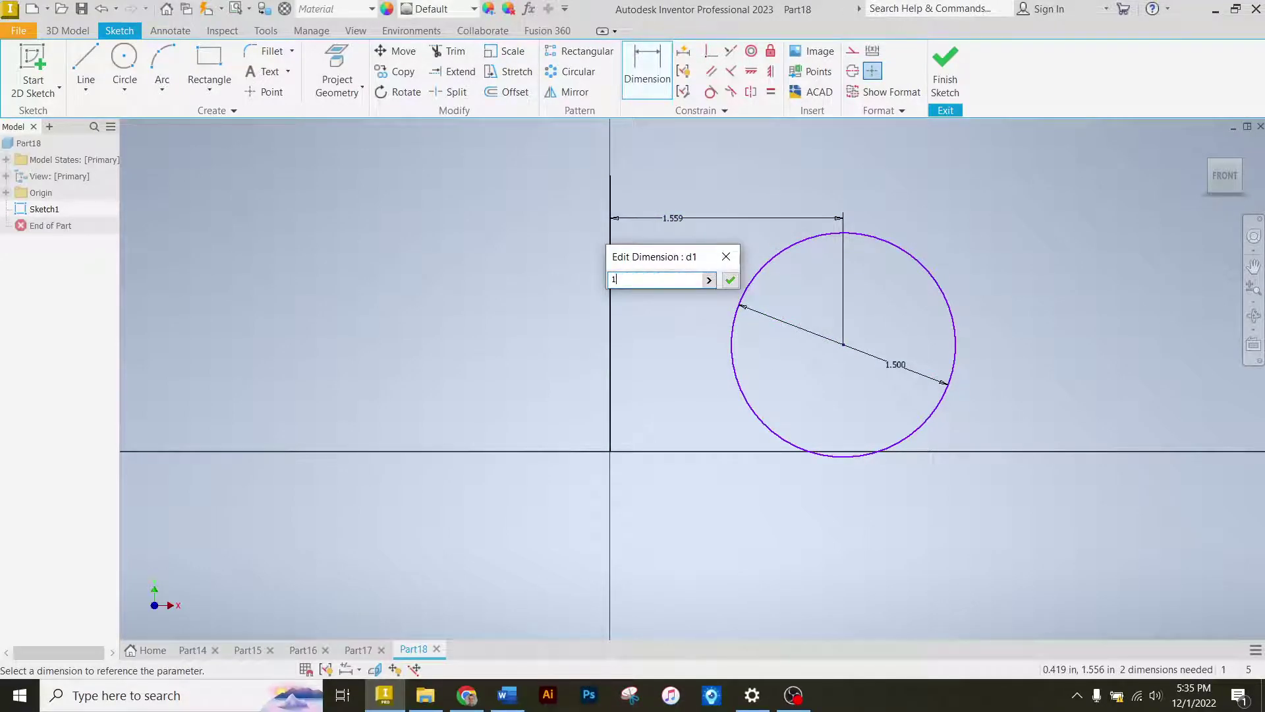
{"action": "type", "text": ".5"}
{"action": "key", "text": "Return"}
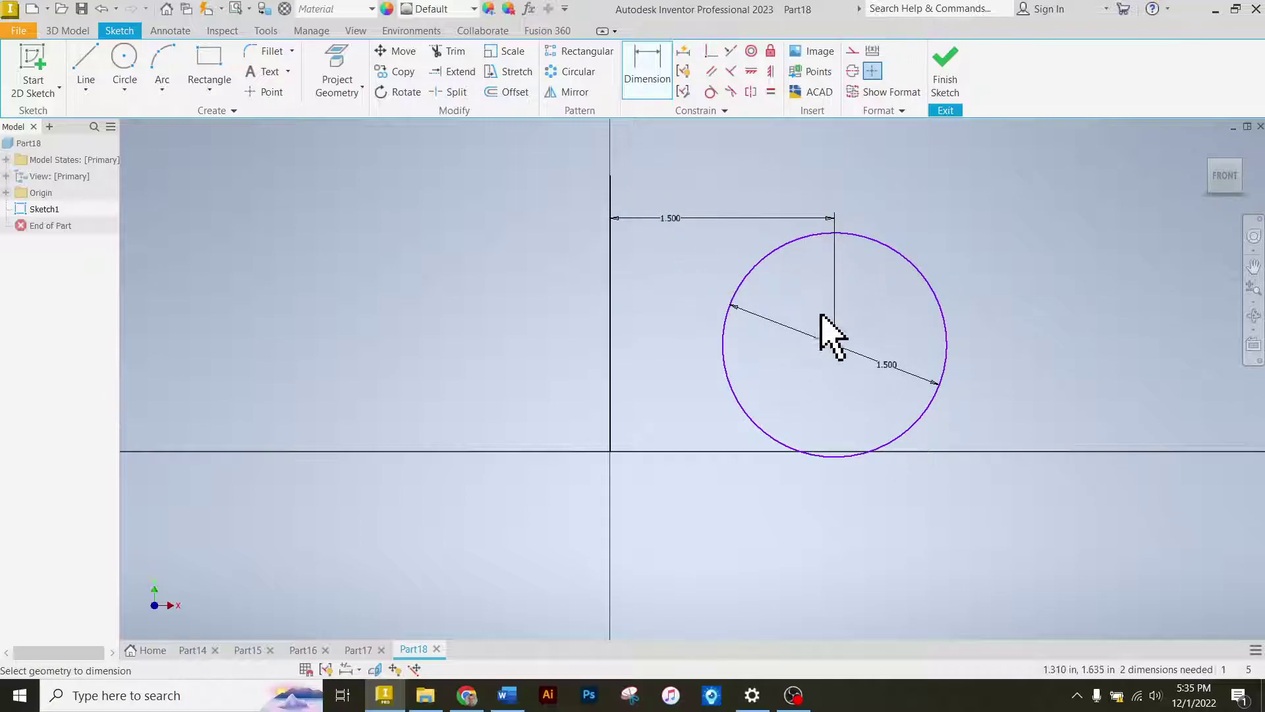
- Finish the sketch and revolve the circle around the vertical line, previewing 180 degrees before restoring the full 360-degree revolution
{"action": "left_click", "coordinate": [952, 79]}
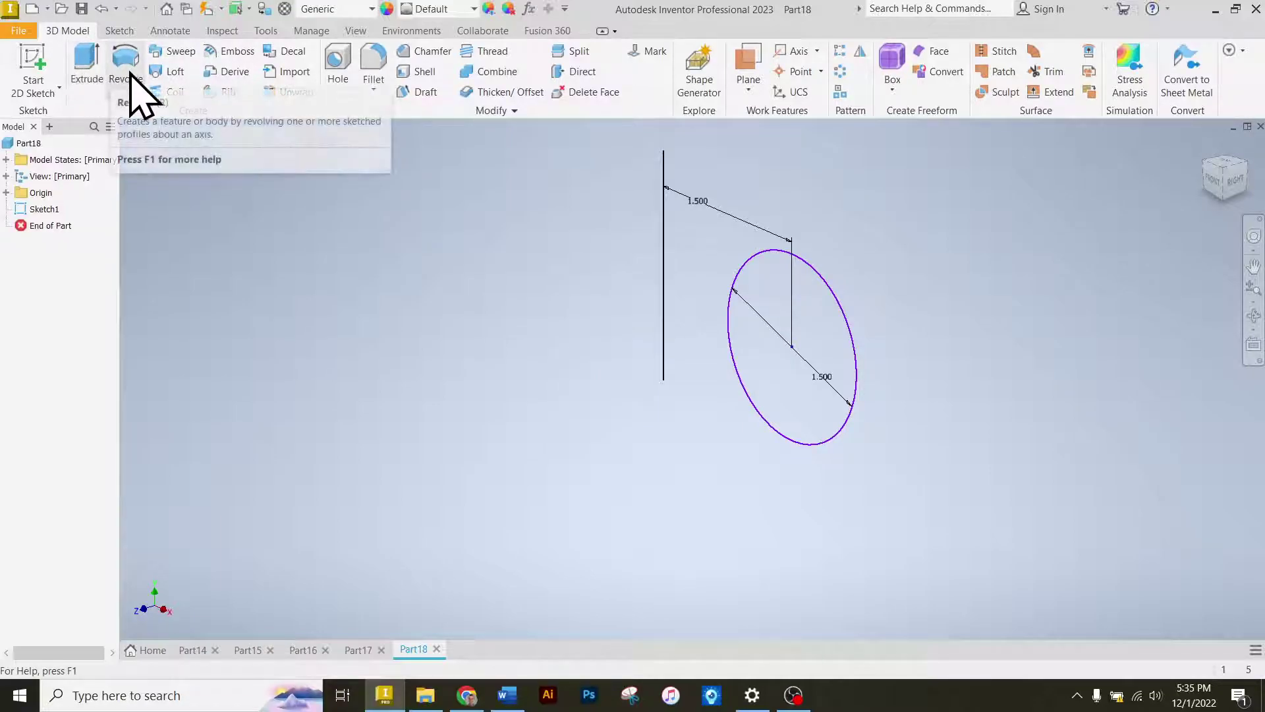
{"action": "left_click", "coordinate": [130, 75]}
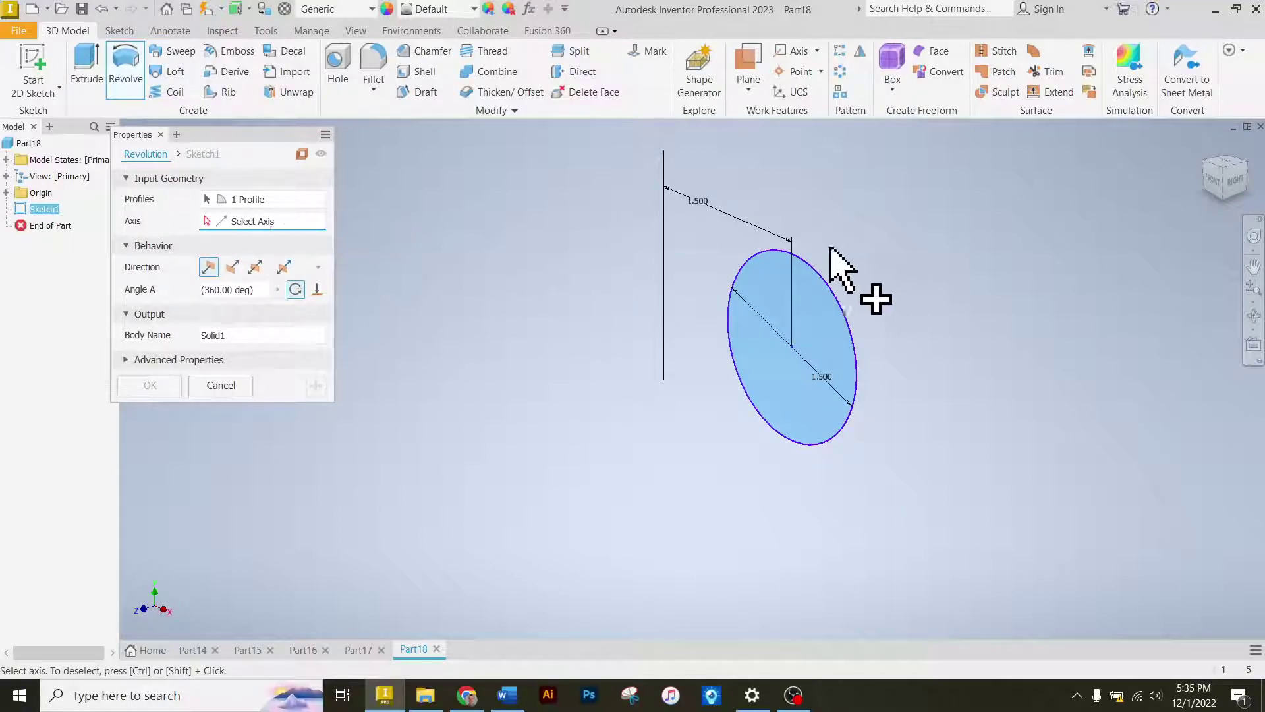
{"action": "left_click", "coordinate": [662, 234]}
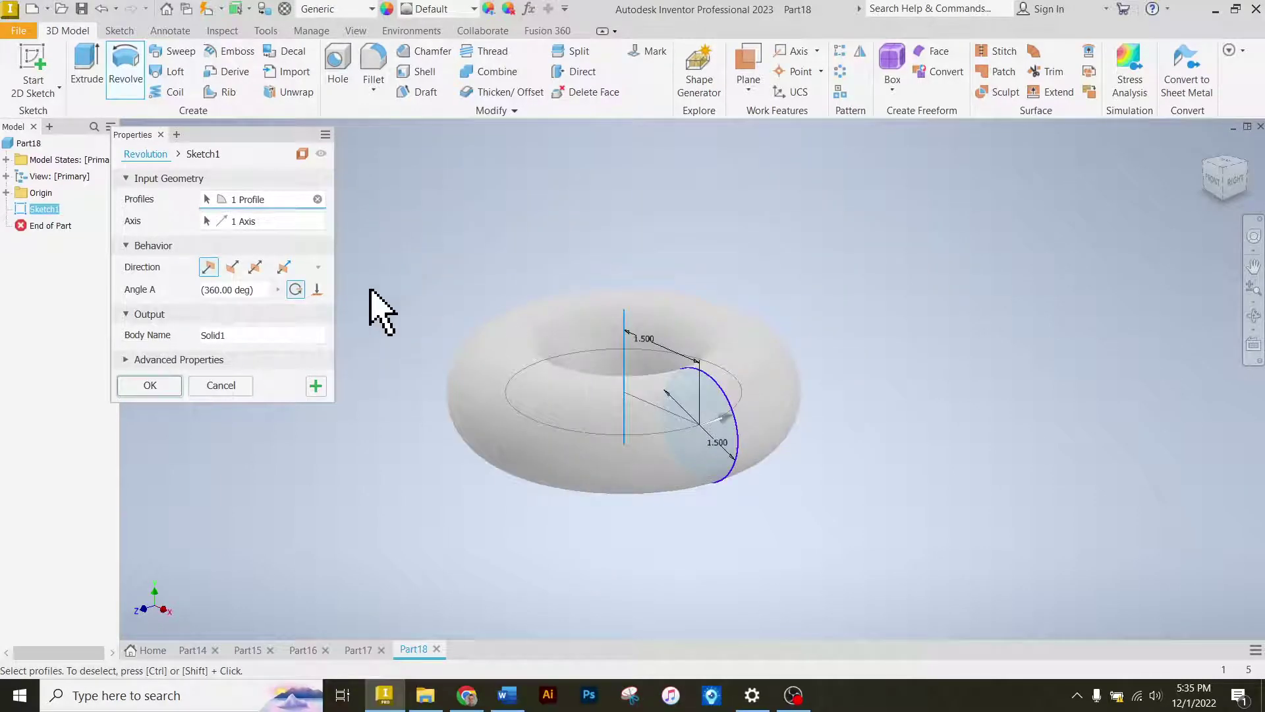
{"action": "left_click", "coordinate": [251, 288]}
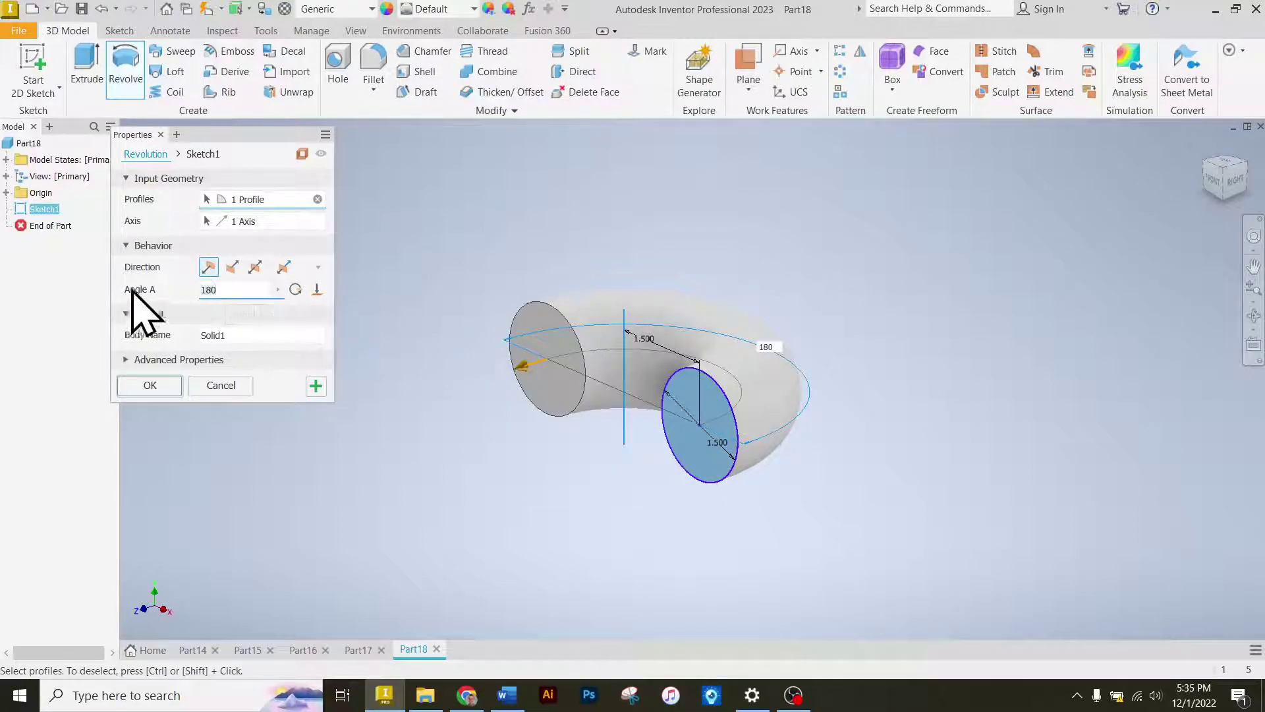
{"action": "left_click", "coordinate": [290, 292]}
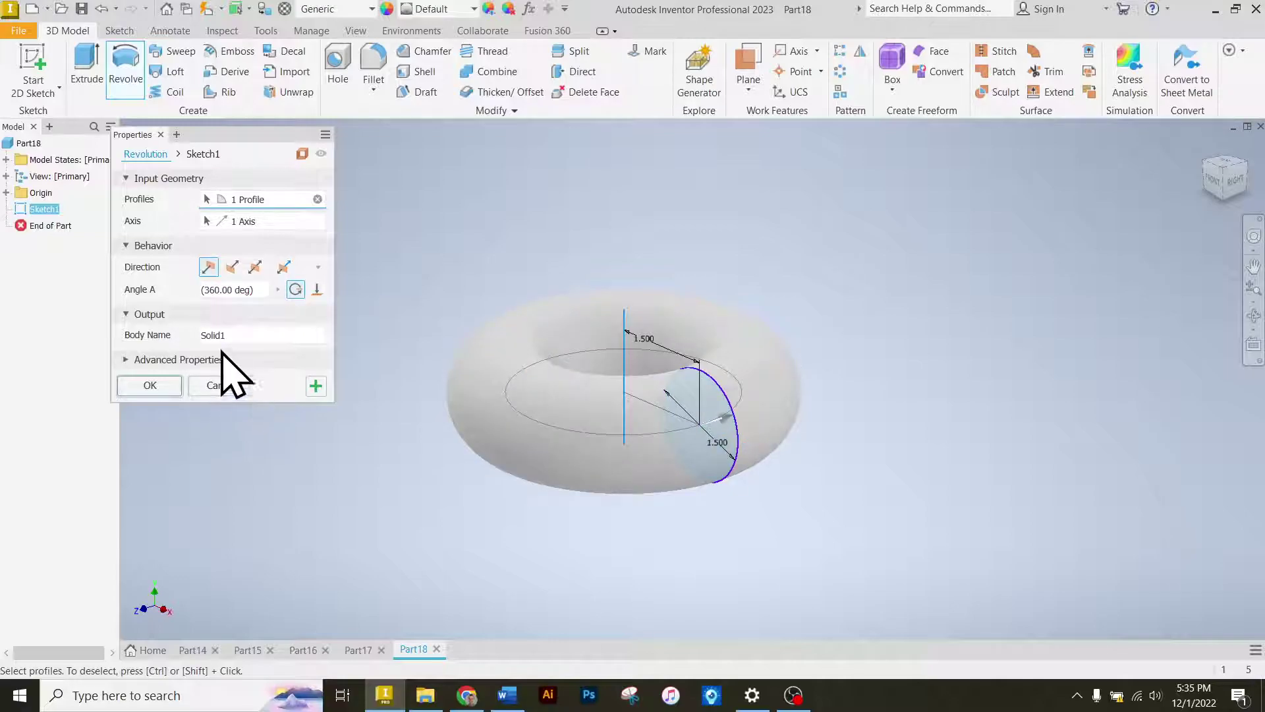
{"action": "left_click", "coordinate": [150, 385]}
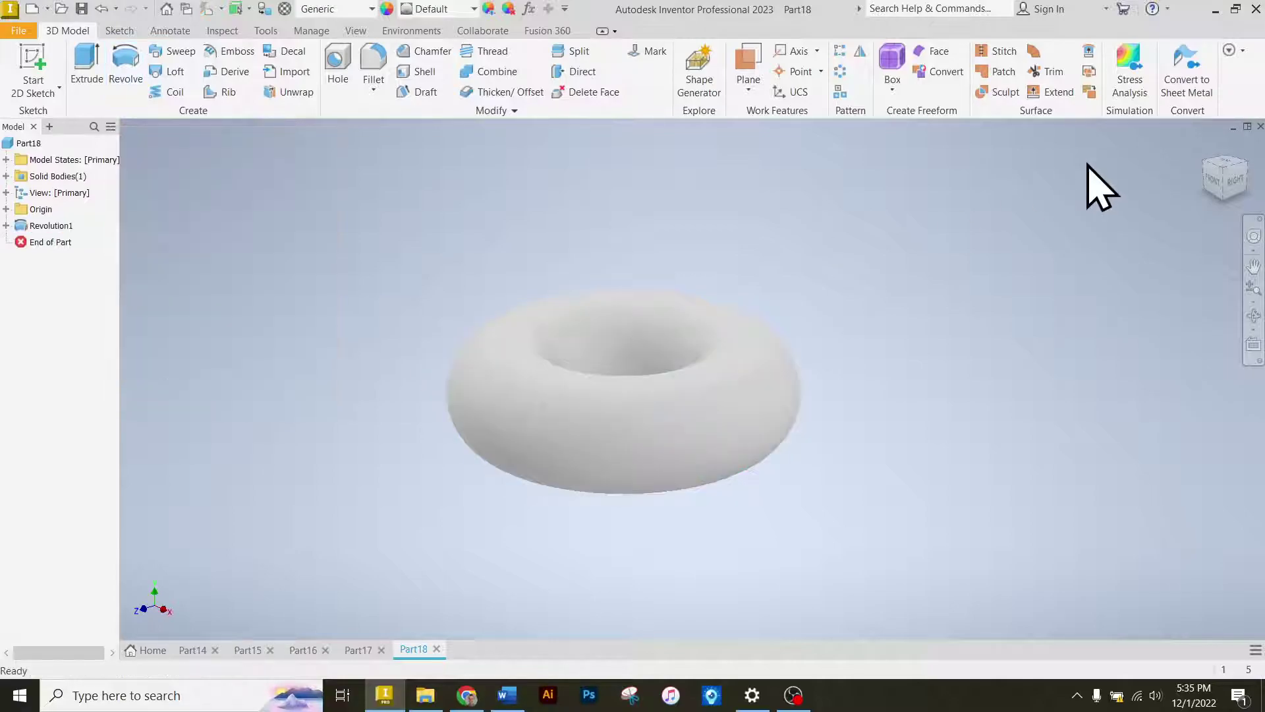
- Apply the Driftwood appearance to the donut and orbit around it
{"action": "mouse_move", "coordinate": [1231, 192]}
{"action": "left_mouse_down"}
{"action": "mouse_move", "coordinate": [1221, 244]}
{"action": "mouse_move", "coordinate": [1223, 181]}
{"action": "left_mouse_up"}
{"action": "middle_click_drag", "start_coordinate": [598, 79], "coordinate": [597, 3], "text": "shift"}
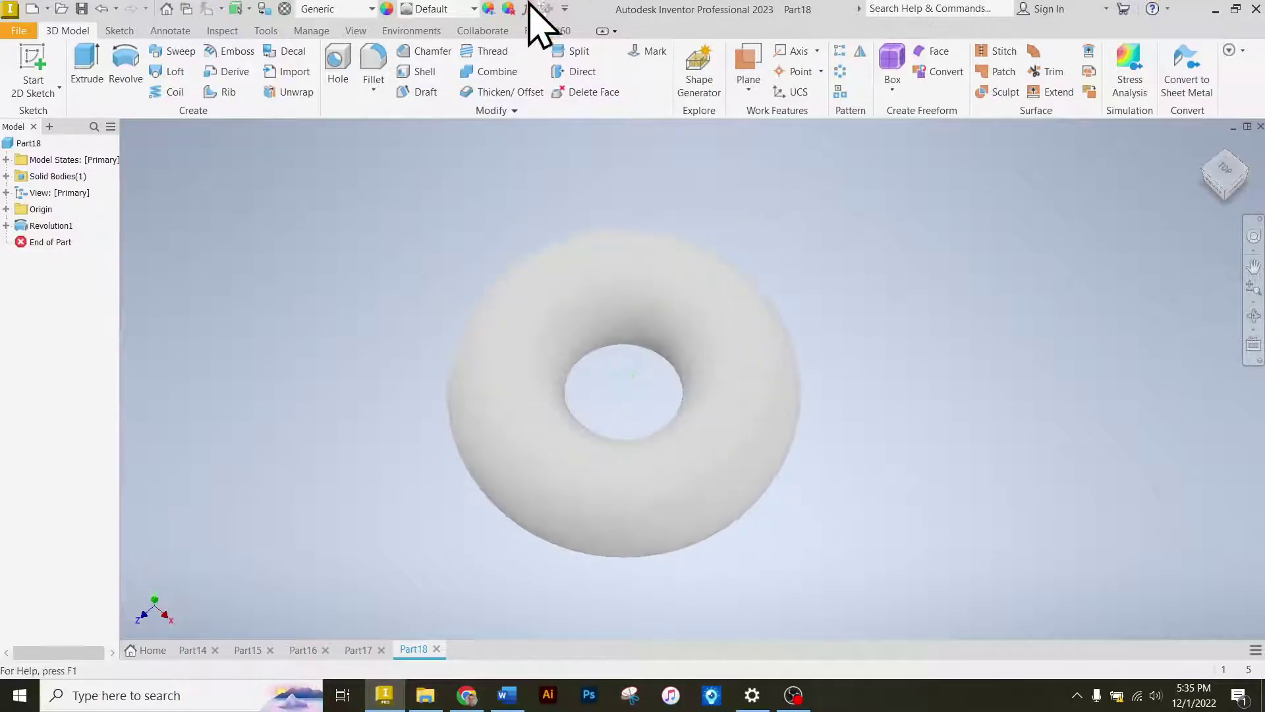
{"action": "left_click", "coordinate": [474, 8]}
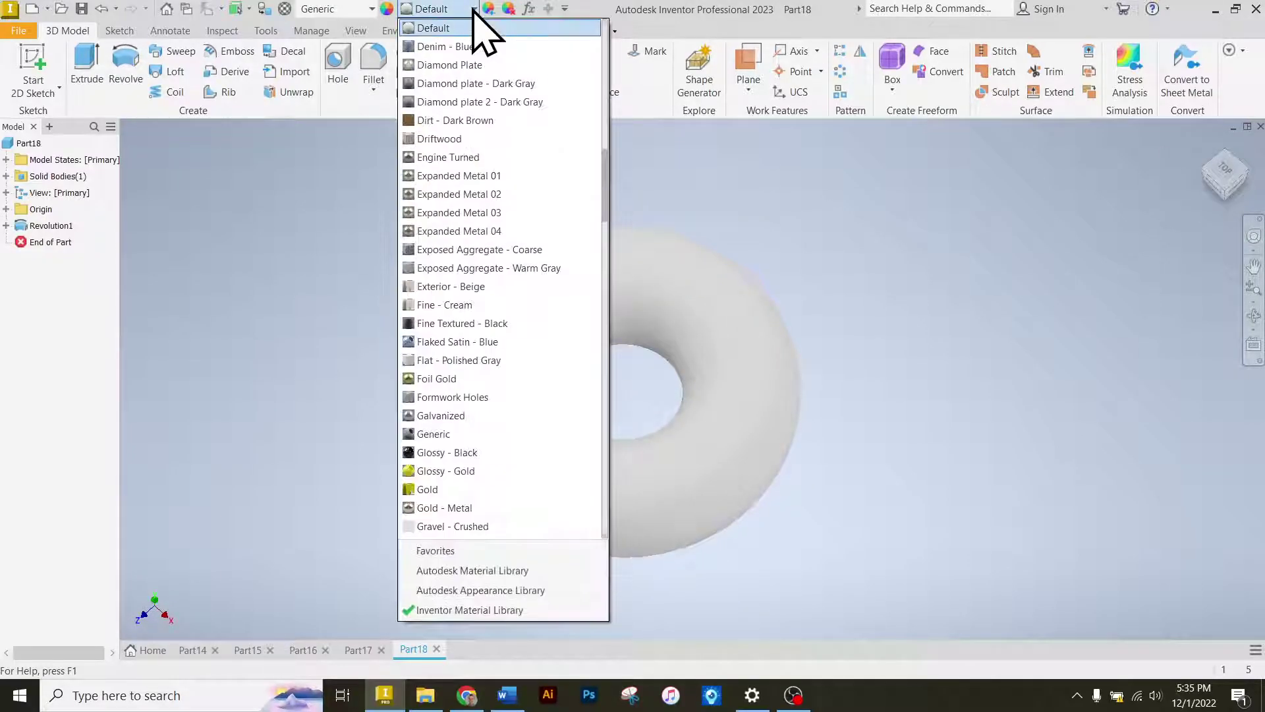
{"action": "left_click", "coordinate": [472, 138]}
{"action": "left_click_drag", "start_coordinate": [1223, 170], "coordinate": [1224, 122]}
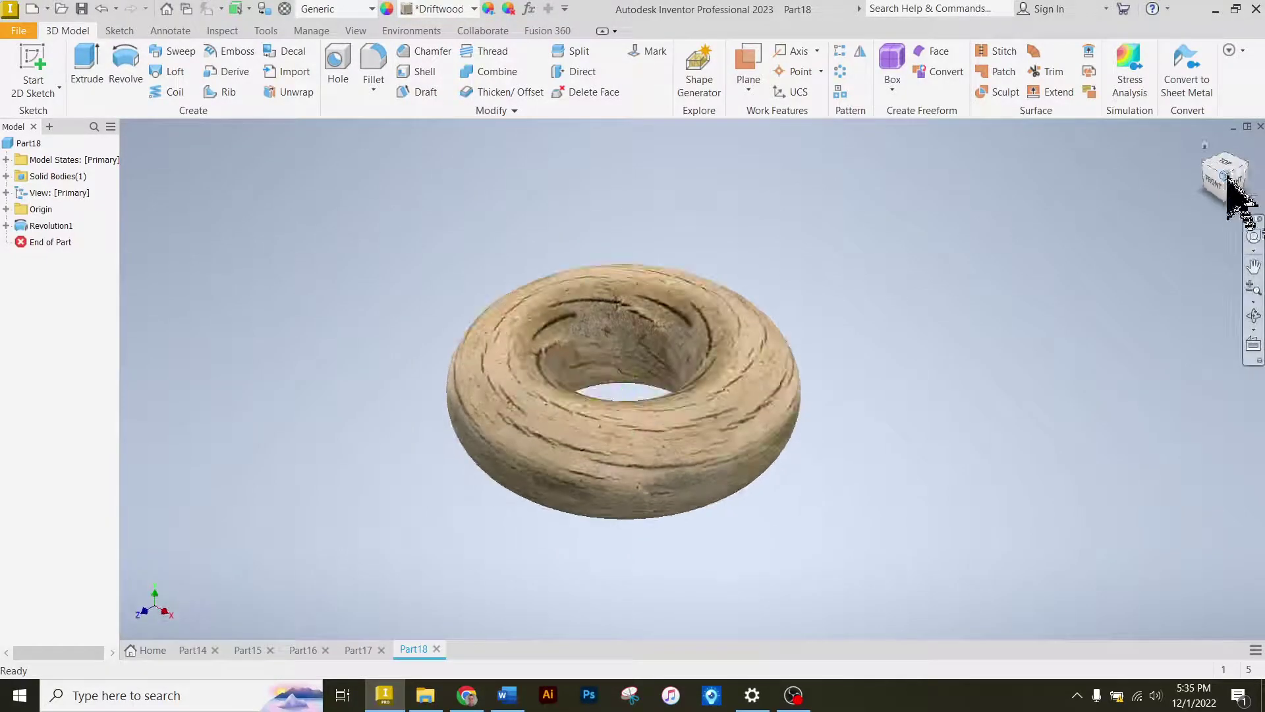
- Open the part's iProperties to examine the physical properties, including the volume, and close them
{"action": "right_click", "coordinate": [37, 142]}
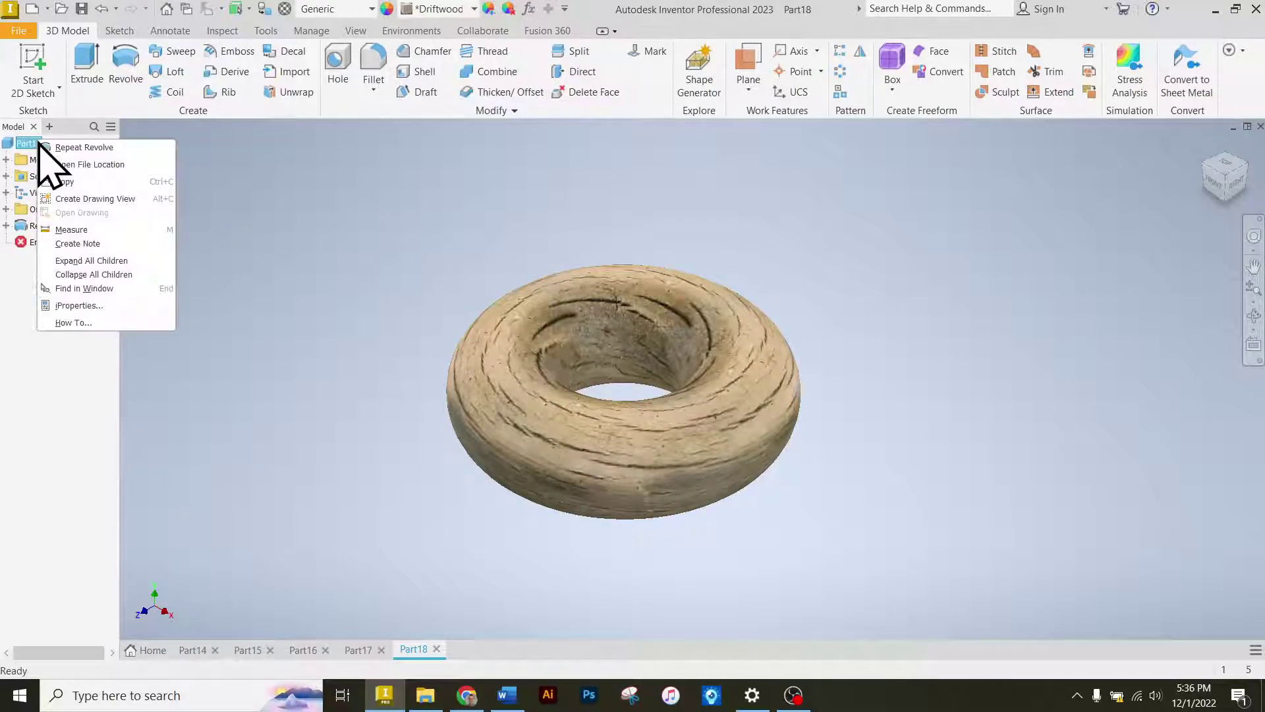
{"action": "left_click", "coordinate": [79, 305]}
{"action": "left_click", "coordinate": [302, 145]}
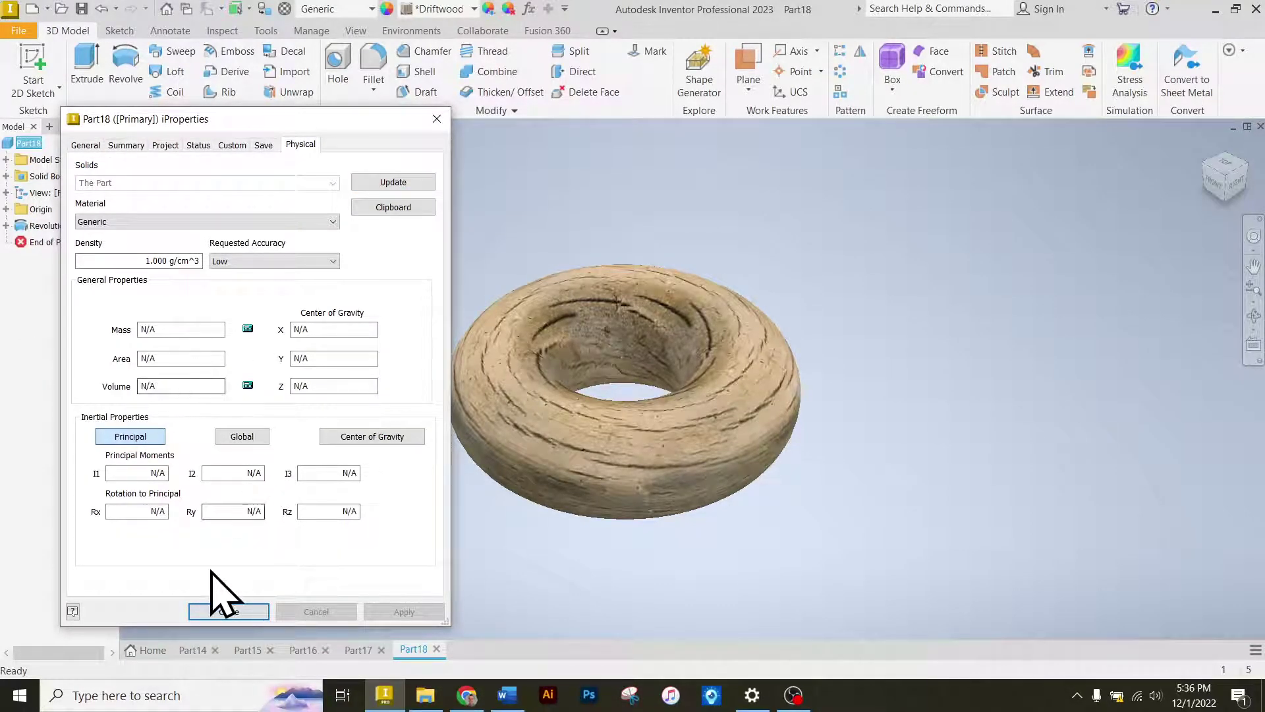
{"action": "left_click", "coordinate": [228, 612]}
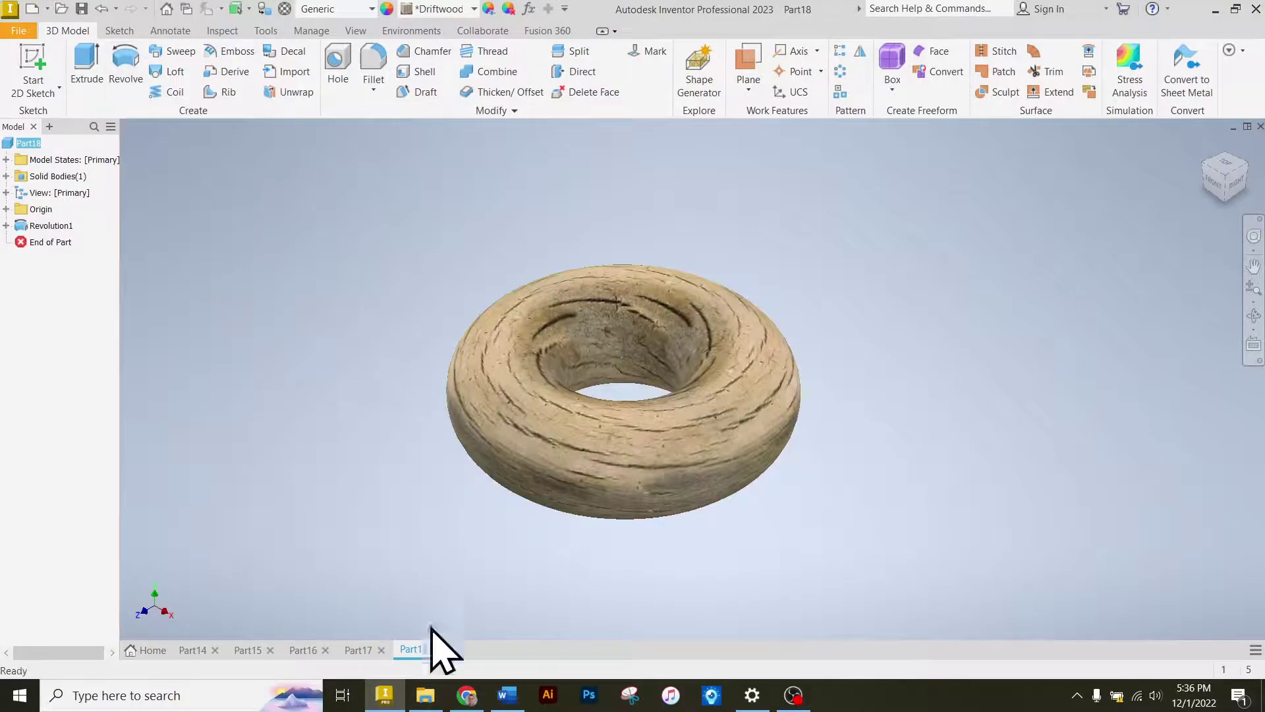
- Create a new part from the Standard.ipt template, and consult the barbed fitting's section D-D drawing on the assignment page in Chrome
{"action": "left_click", "coordinate": [18, 30]}
{"action": "left_click", "coordinate": [83, 100]}
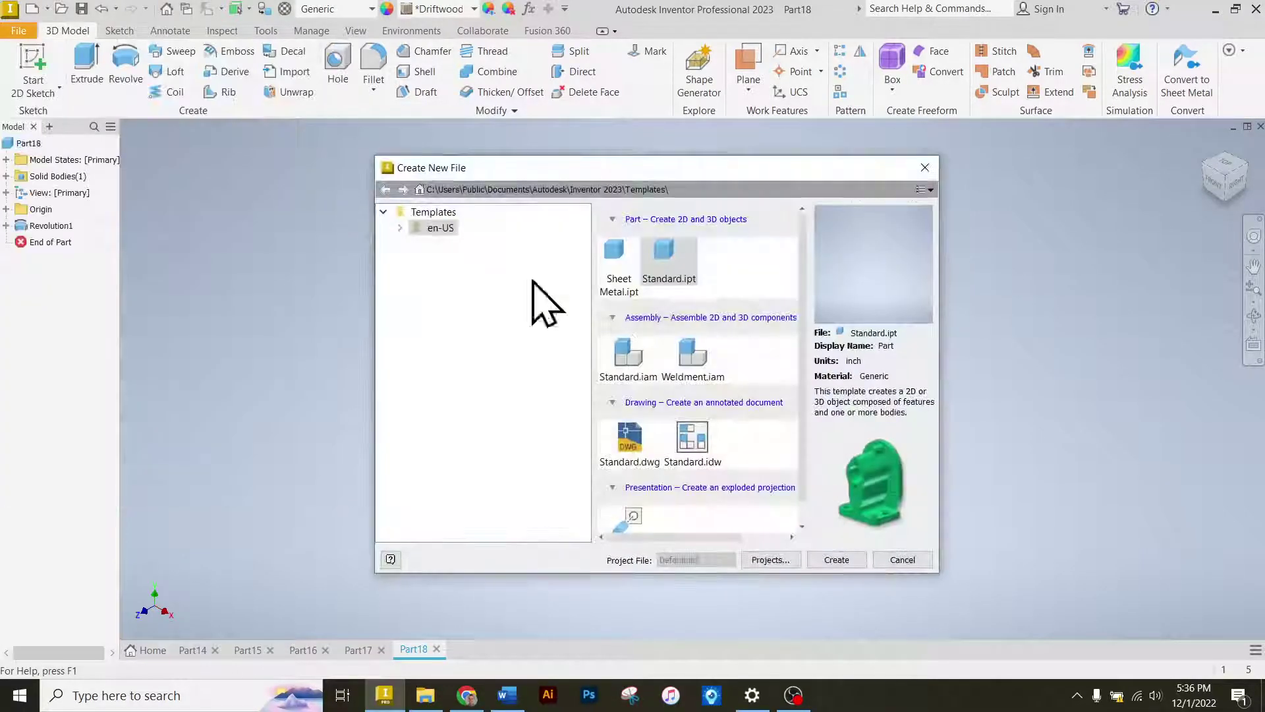
{"action": "left_click", "coordinate": [849, 560]}
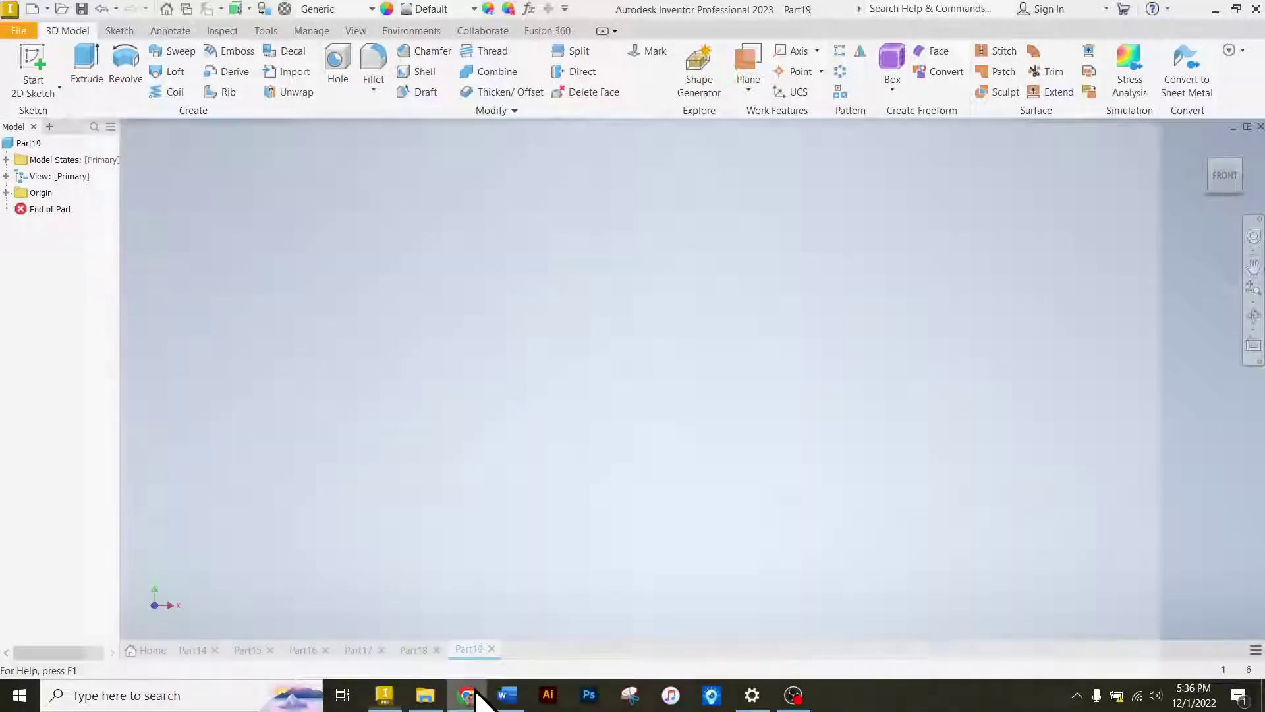
{"action": "left_click", "coordinate": [467, 695]}
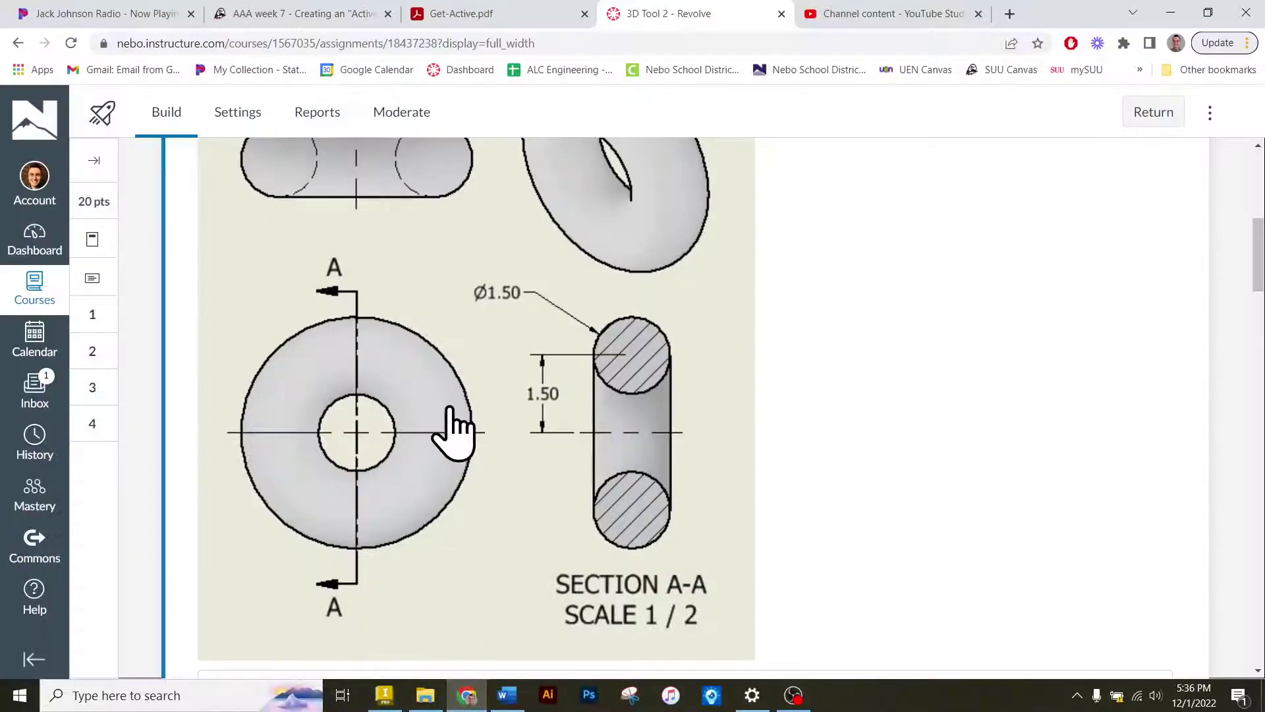
{"action": "scroll", "coordinate": [452, 435], "scroll_direction": "down", "scroll_amount": 10}
{"action": "scroll", "coordinate": [452, 422], "scroll_direction": "down", "scroll_amount": 1}
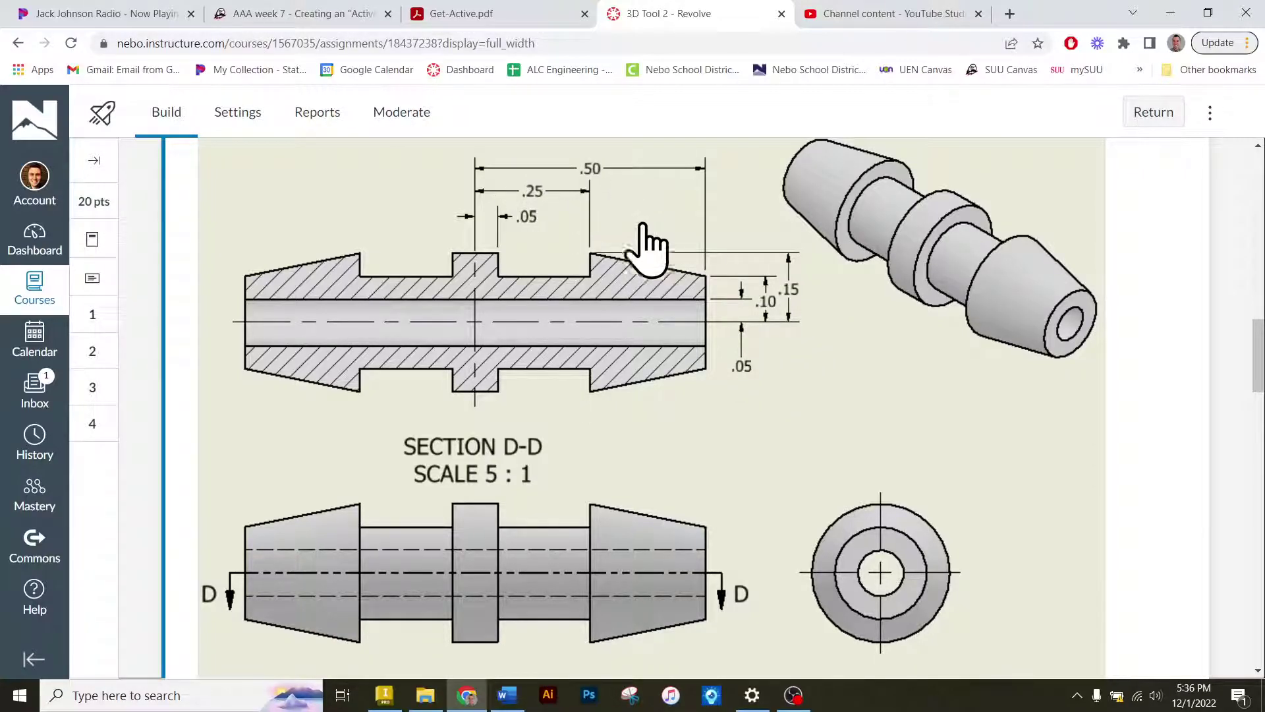
{"action": "left_click", "coordinate": [466, 696]}
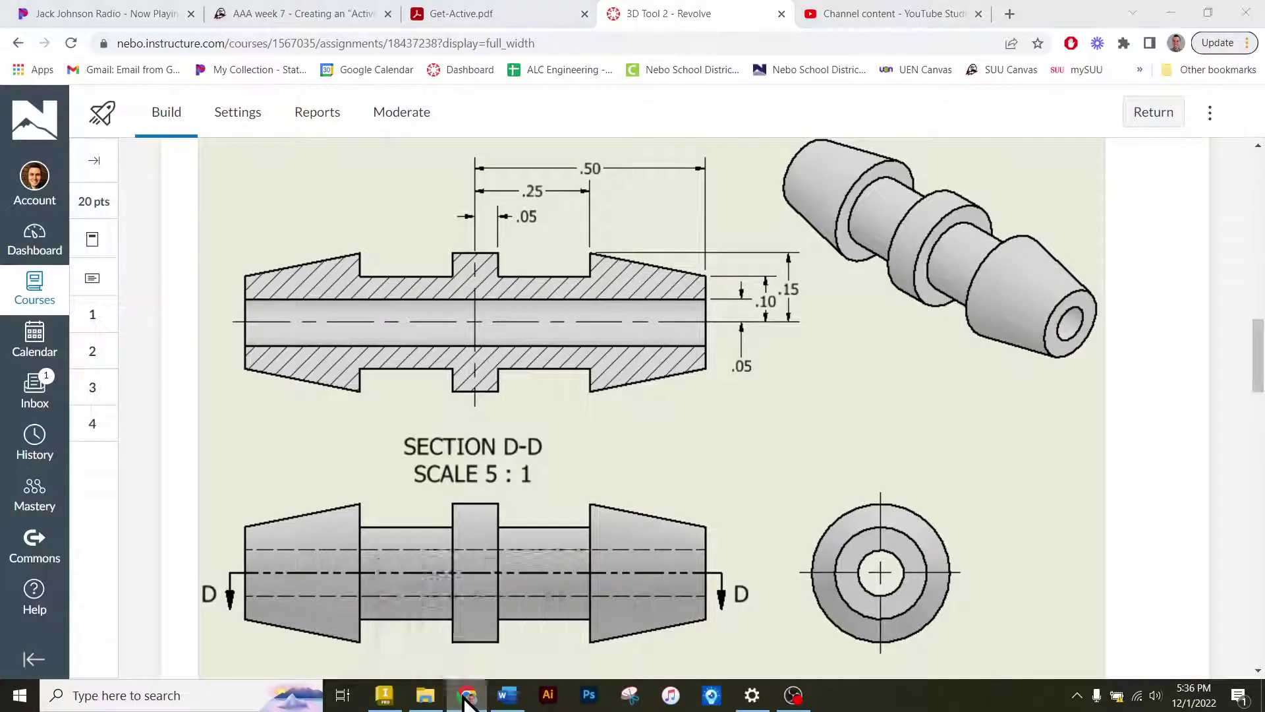
- Start a sketch on the front plane in Inventor and draw a rectangle from the origin, 0.5 in wide and 0.15 in high
{"action": "left_click", "coordinate": [23, 76]}
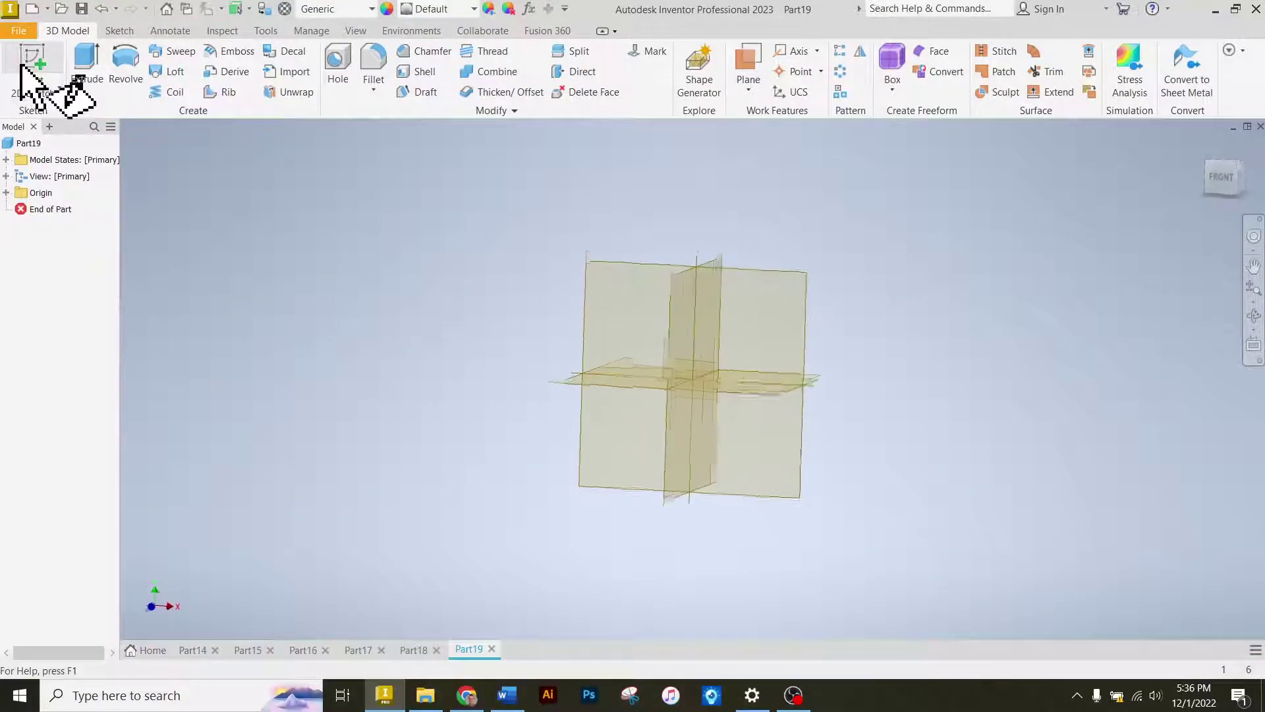
{"action": "left_click", "coordinate": [646, 218]}
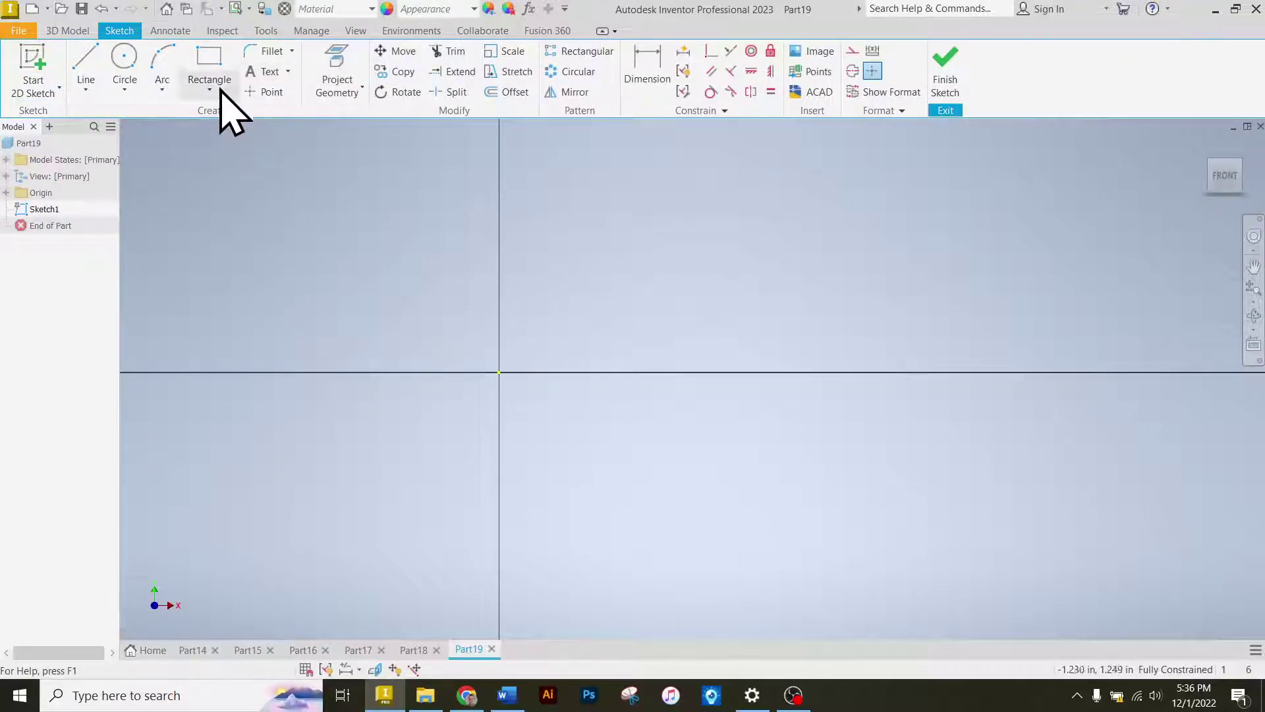
{"action": "left_click", "coordinate": [212, 94]}
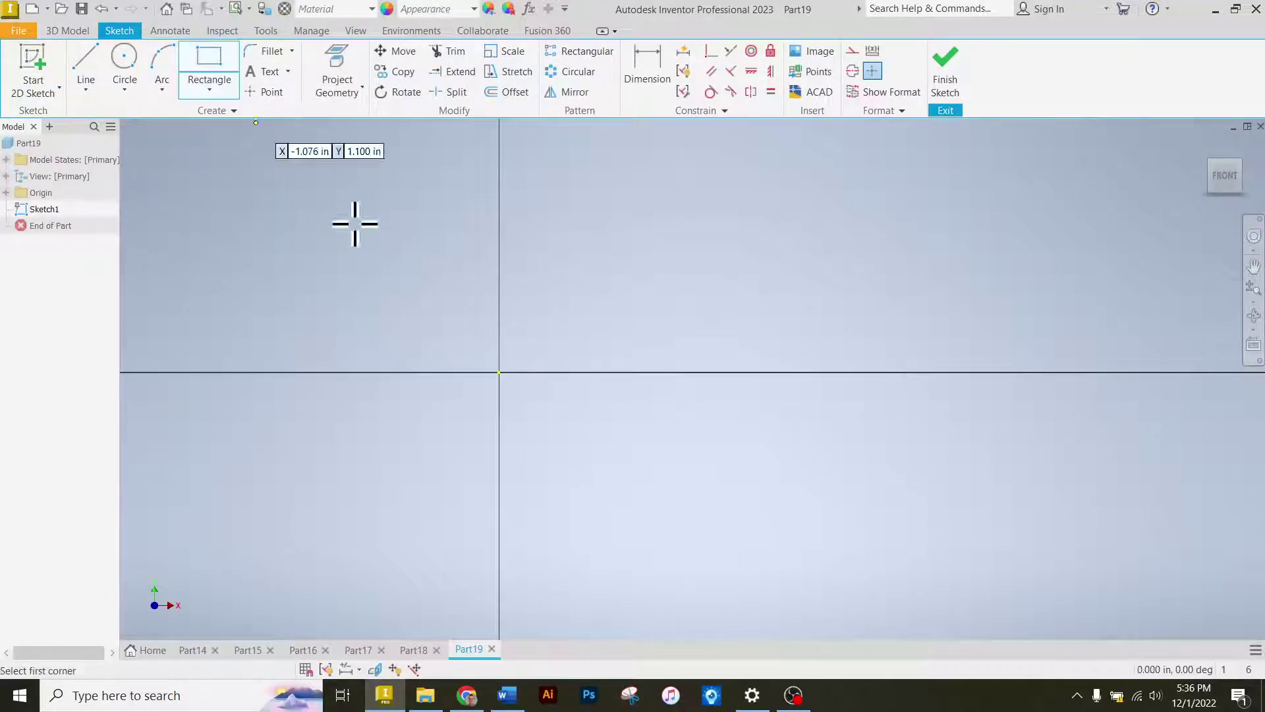
{"action": "left_click", "coordinate": [499, 372]}
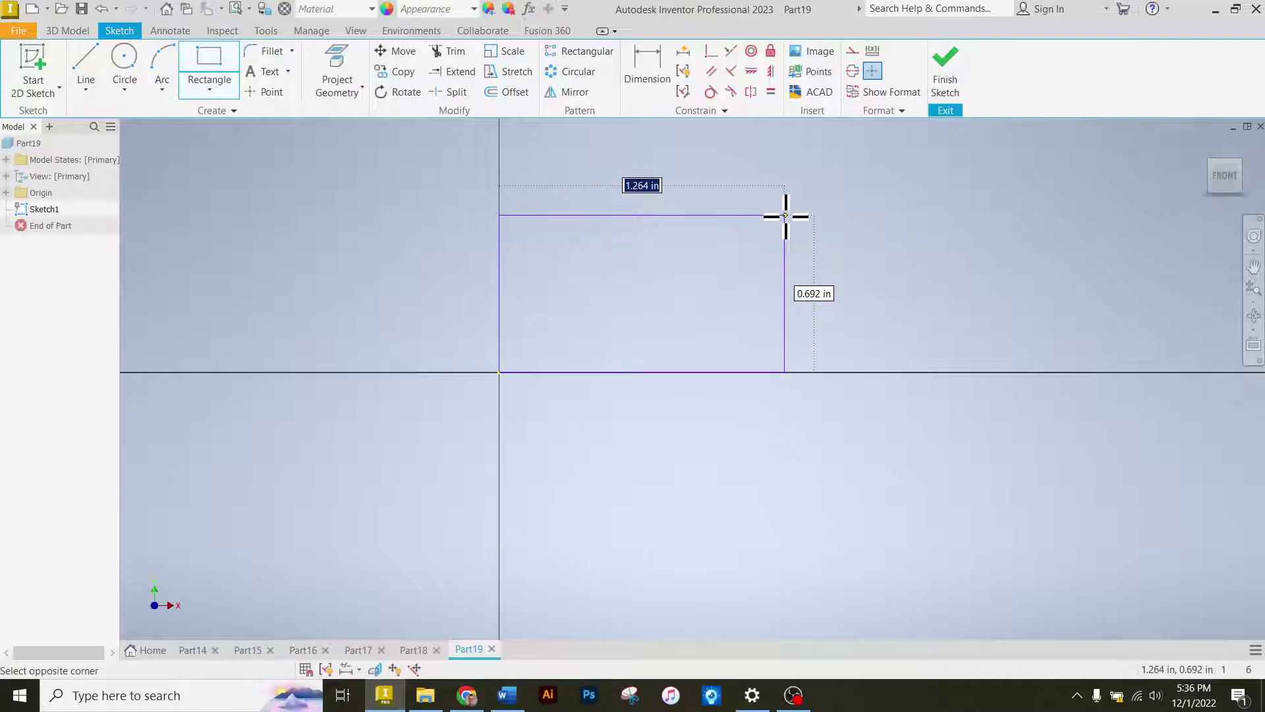
{"action": "key", "text": "Tab"}
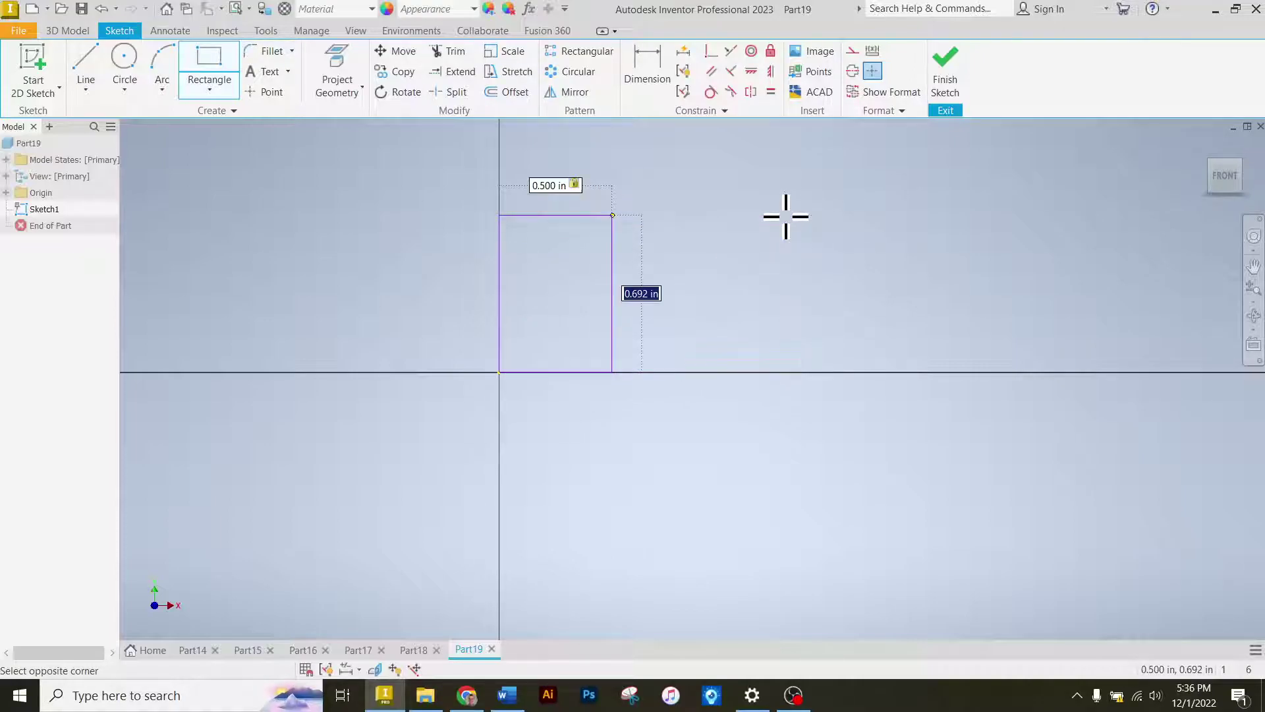
{"action": "key", "text": "Return"}
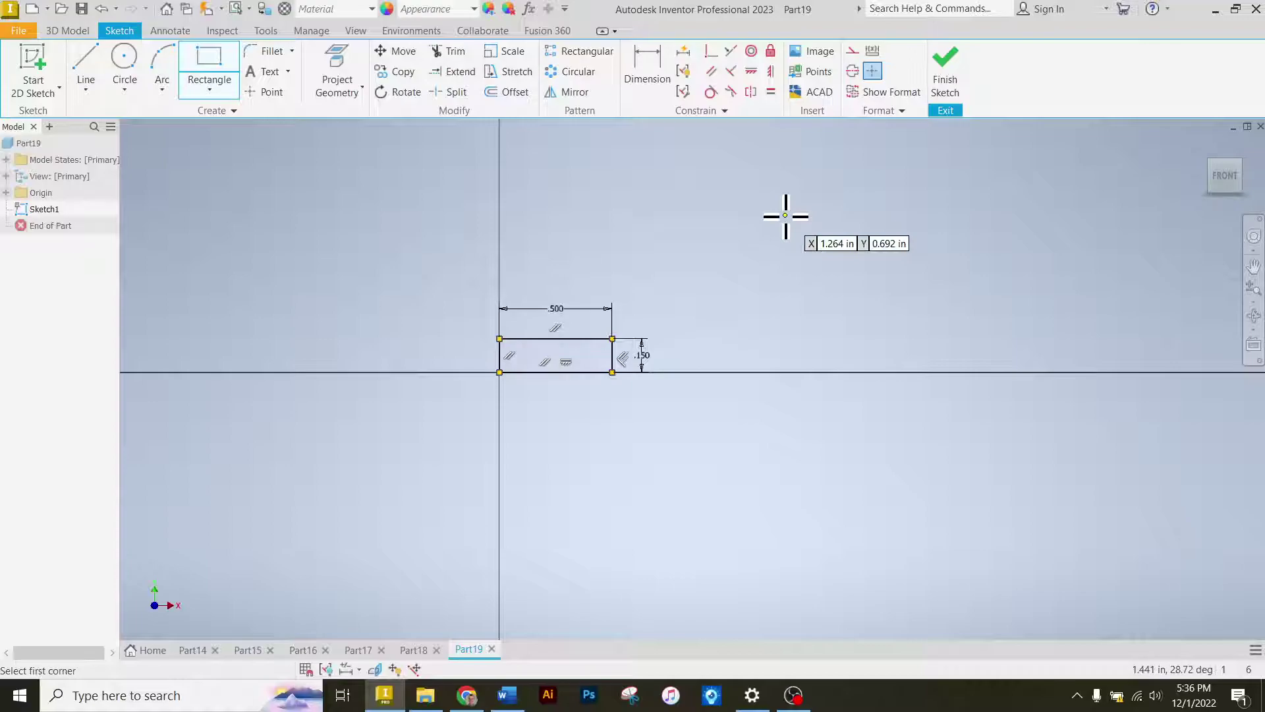
{"action": "scroll", "coordinate": [556, 264], "scroll_direction": "up", "scroll_amount": 5}
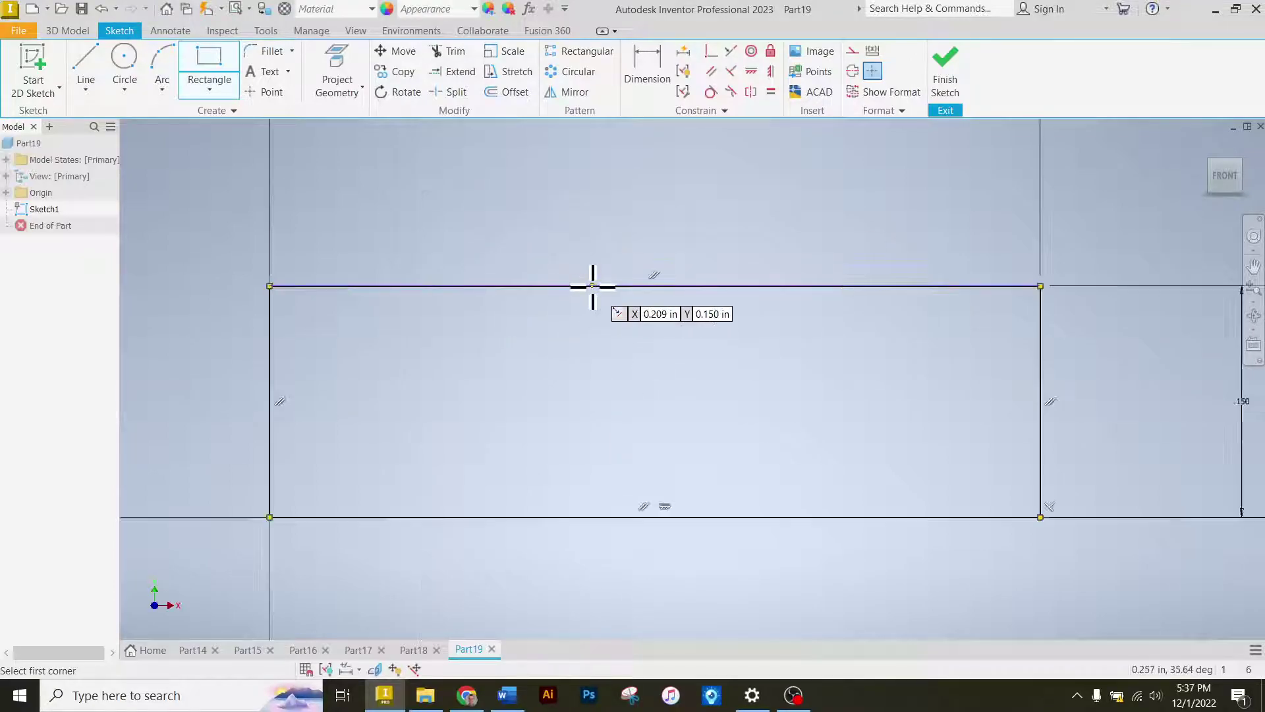
{"action": "scroll", "coordinate": [592, 286], "scroll_direction": "down", "scroll_amount": 2}
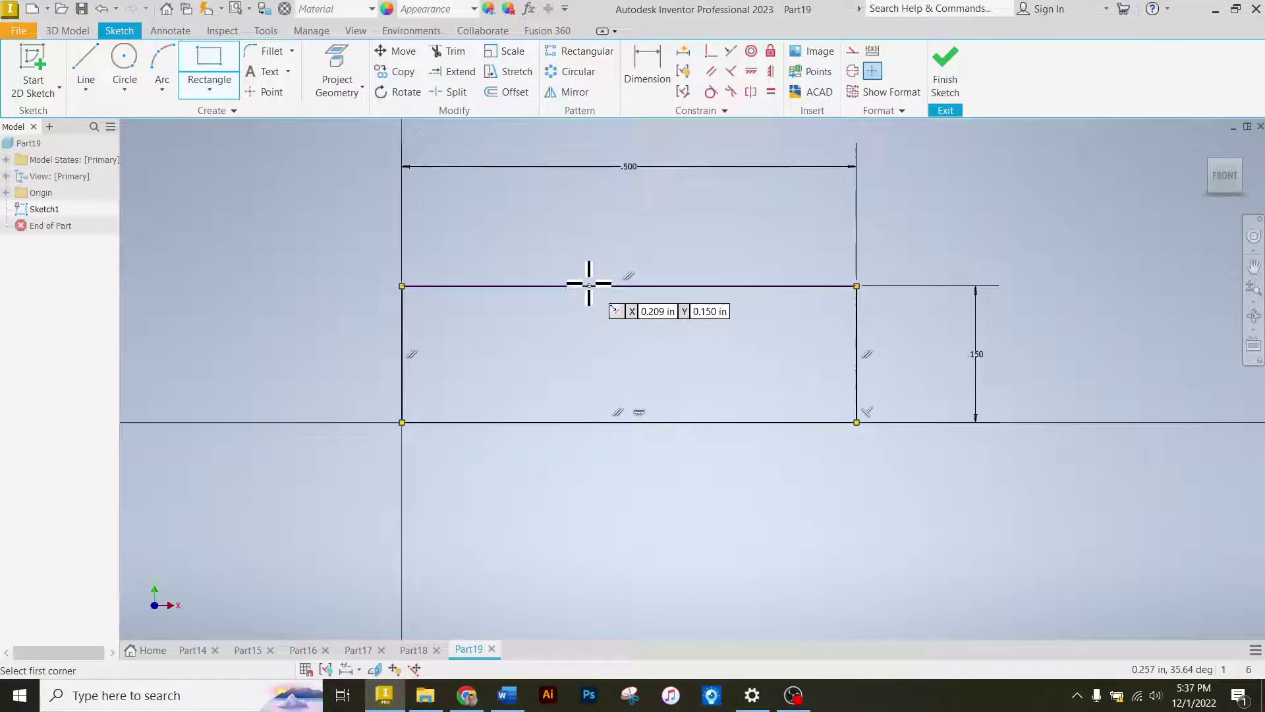
- Draw a horizontal line across the full rectangle, about 0.04 in above its bottom edge
{"action": "left_click", "coordinate": [86, 66]}
{"action": "left_click", "coordinate": [402, 384]}
{"action": "double_click", "coordinate": [857, 386]}
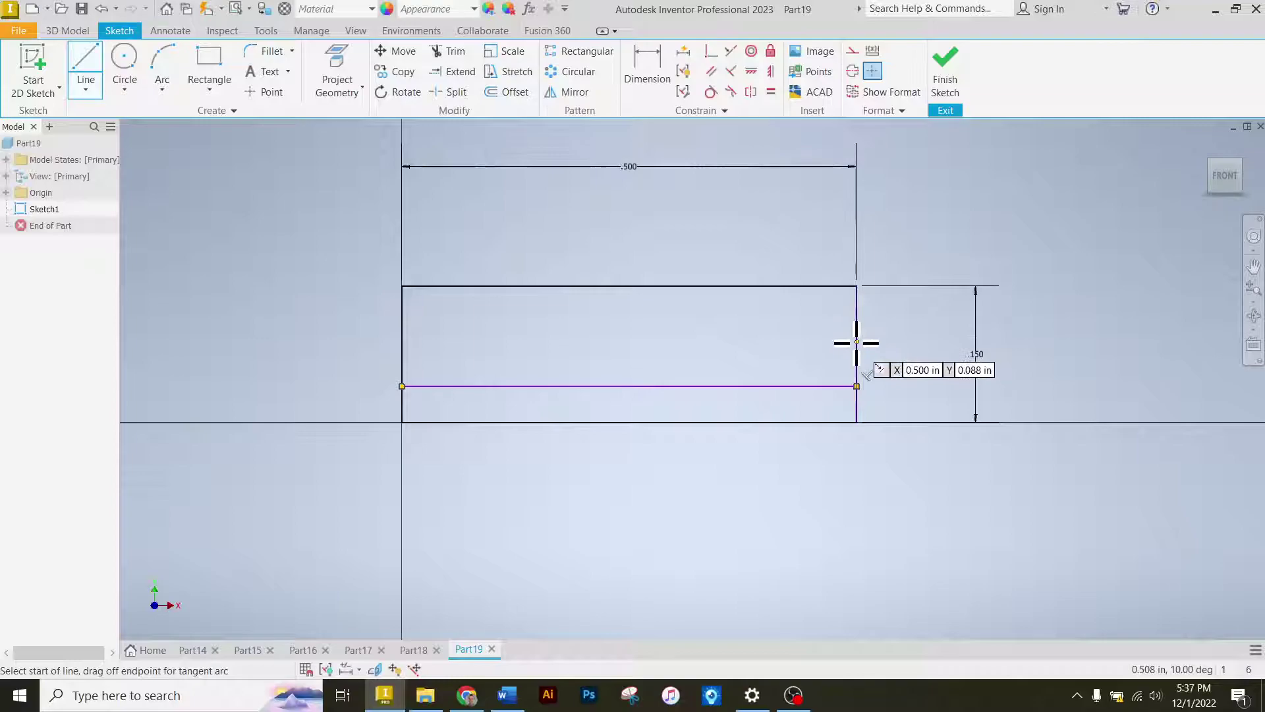
- Draw a sloped line from the rectangle's right edge to its top edge, continuing into a rectangular notch about 0.2 in wide below the top edge
{"action": "left_click", "coordinate": [855, 341]}
{"action": "double_click", "coordinate": [637, 284]}
{"action": "left_click", "coordinate": [635, 286]}
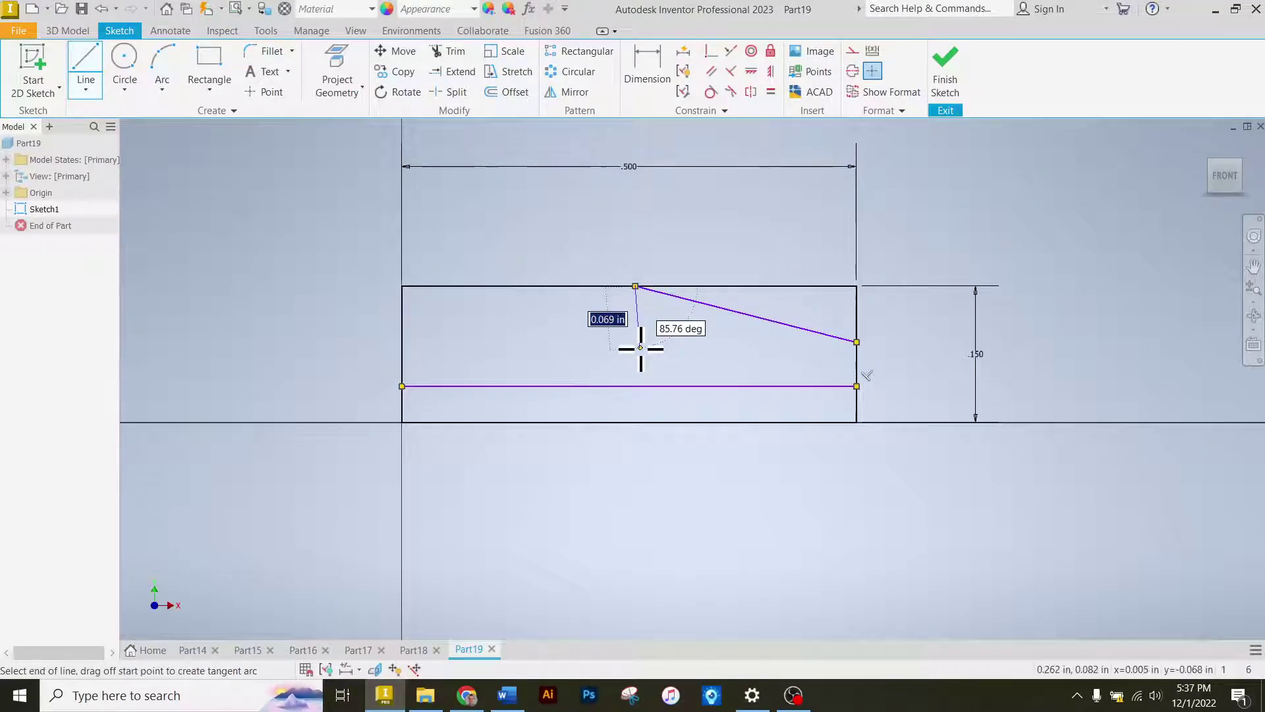
{"action": "left_click", "coordinate": [636, 335]}
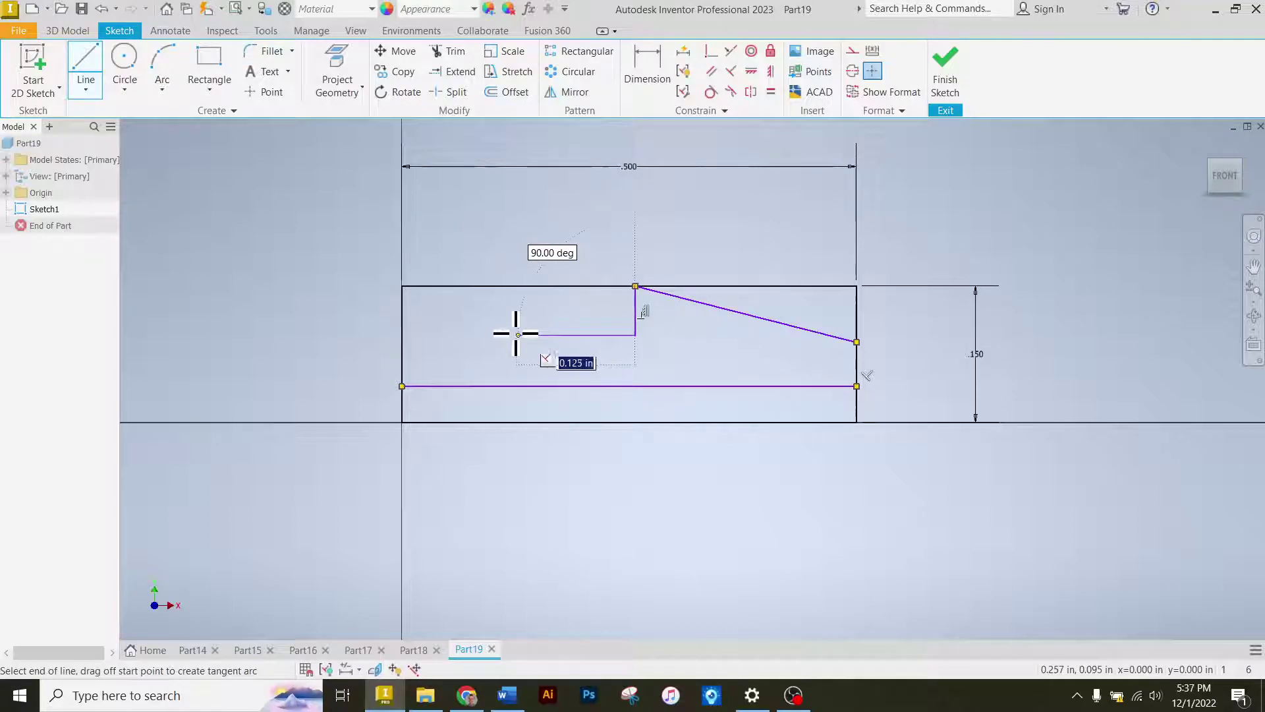
{"action": "left_click", "coordinate": [456, 335]}
{"action": "left_click", "coordinate": [456, 286]}
{"action": "right_click", "coordinate": [518, 261]}
{"action": "left_click", "coordinate": [581, 257]}
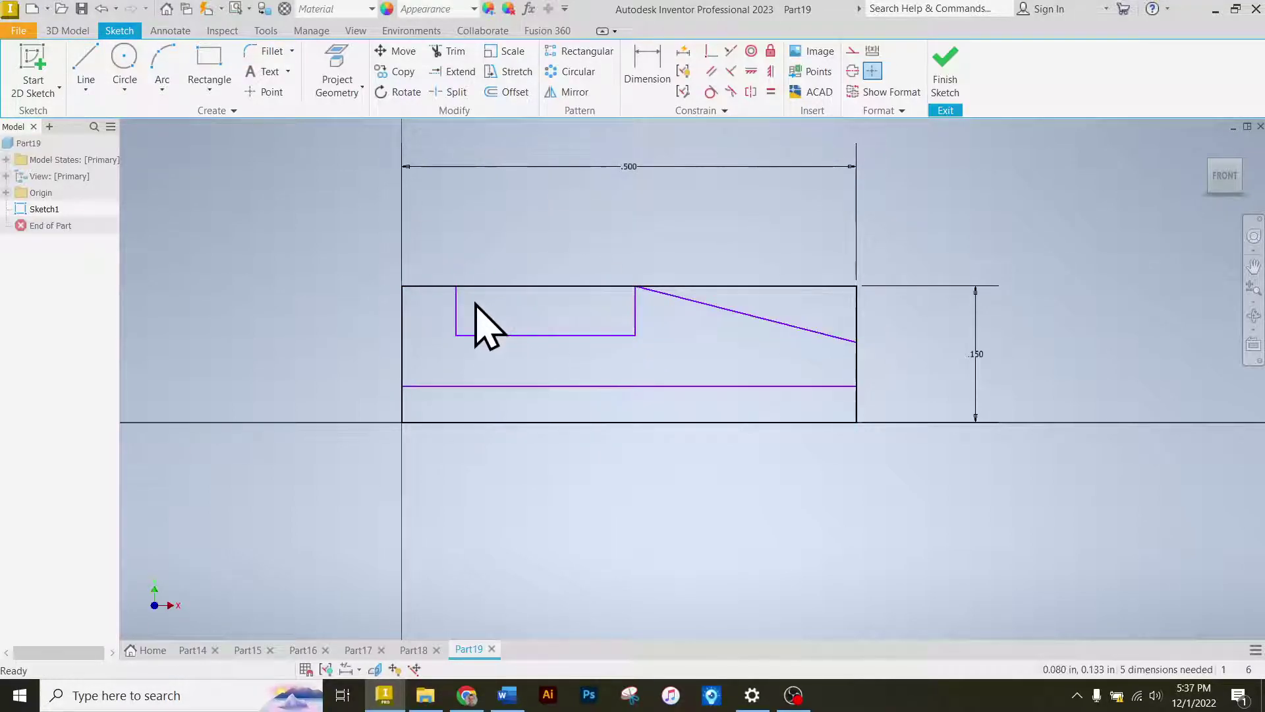
- Check the assignment drawing in Chrome, and dimension the inner horizontal line 0.05 in above the rectangle's bottom edge in Inventor
{"action": "left_click", "coordinate": [467, 695]}
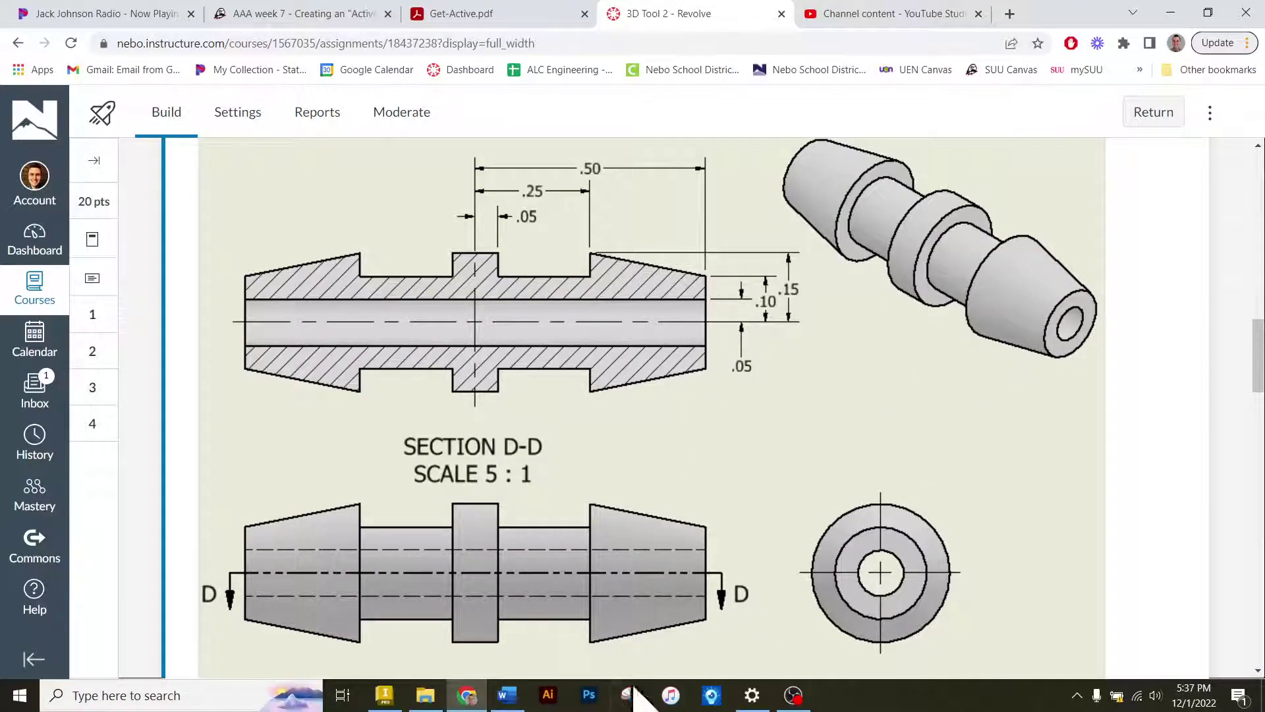
{"action": "left_click", "coordinate": [384, 695]}
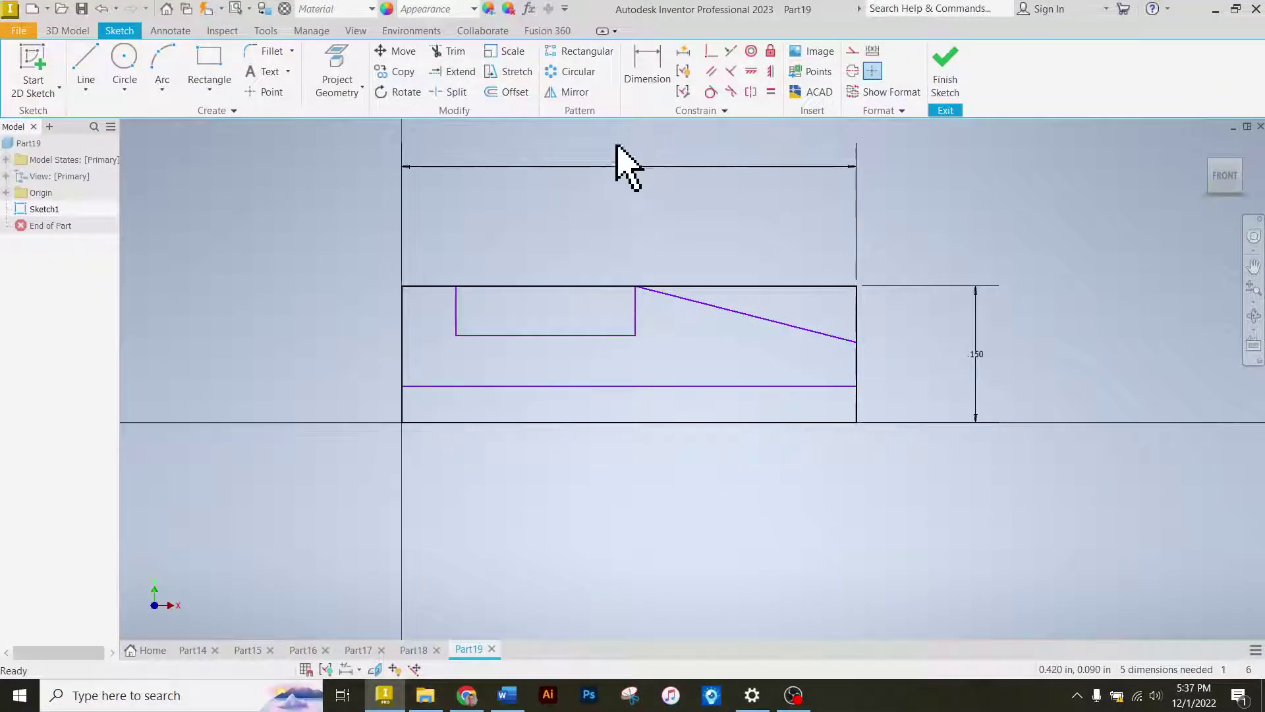
{"action": "left_click", "coordinate": [645, 67]}
{"action": "left_click", "coordinate": [799, 386]}
{"action": "left_click", "coordinate": [814, 421]}
{"action": "left_click", "coordinate": [891, 400]}
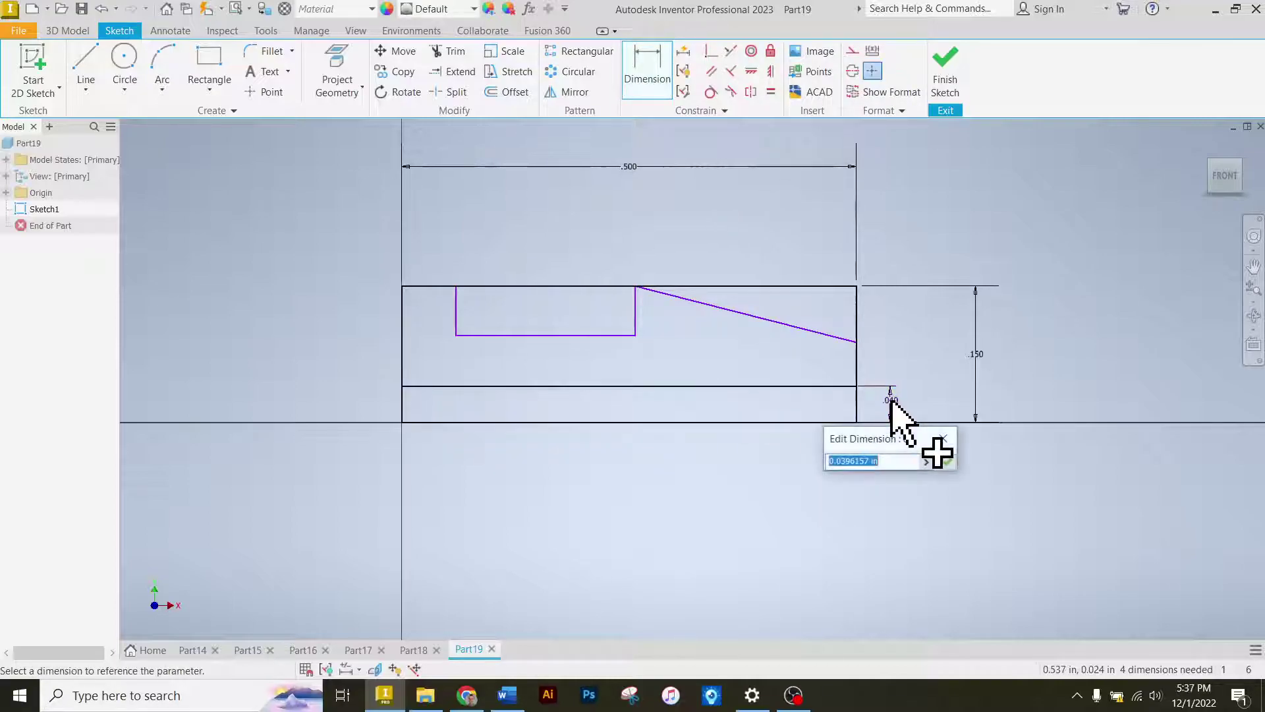
{"action": "key", "text": "Return"}
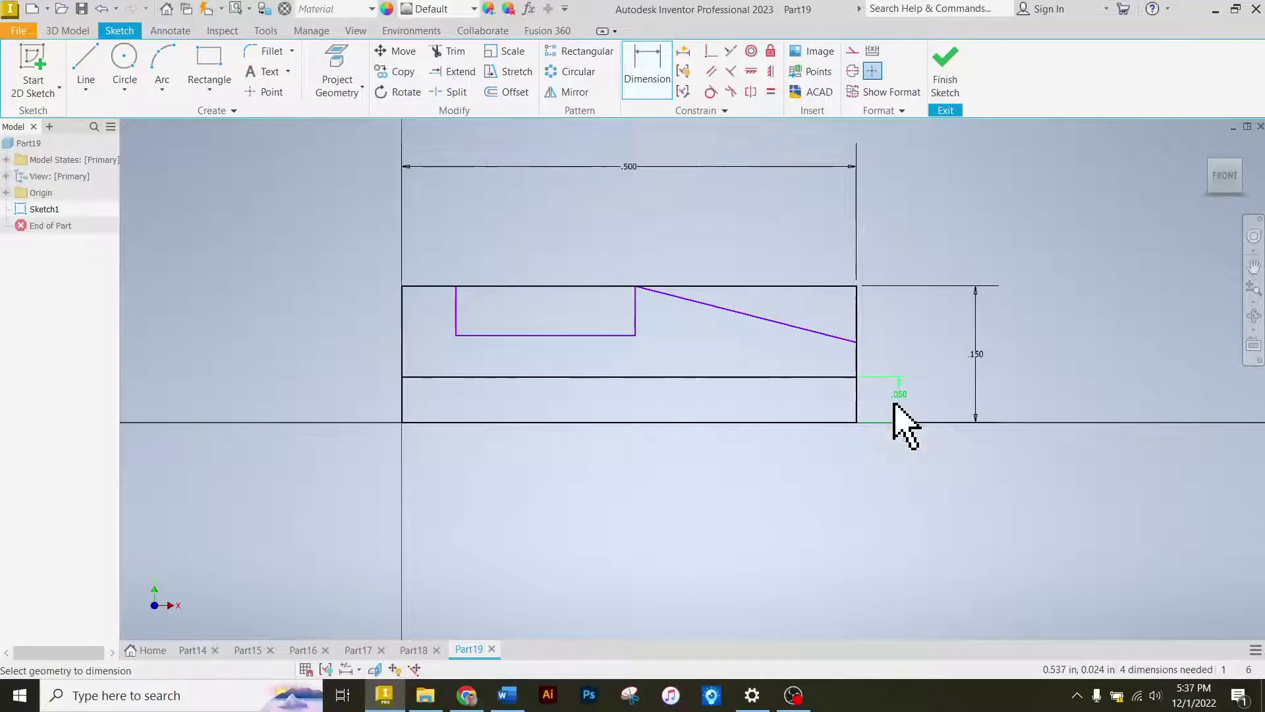
- Dimension the sloped line's lower end 0.05 in above the inner horizontal line
{"action": "left_click", "coordinate": [854, 378]}
{"action": "left_click", "coordinate": [856, 344]}
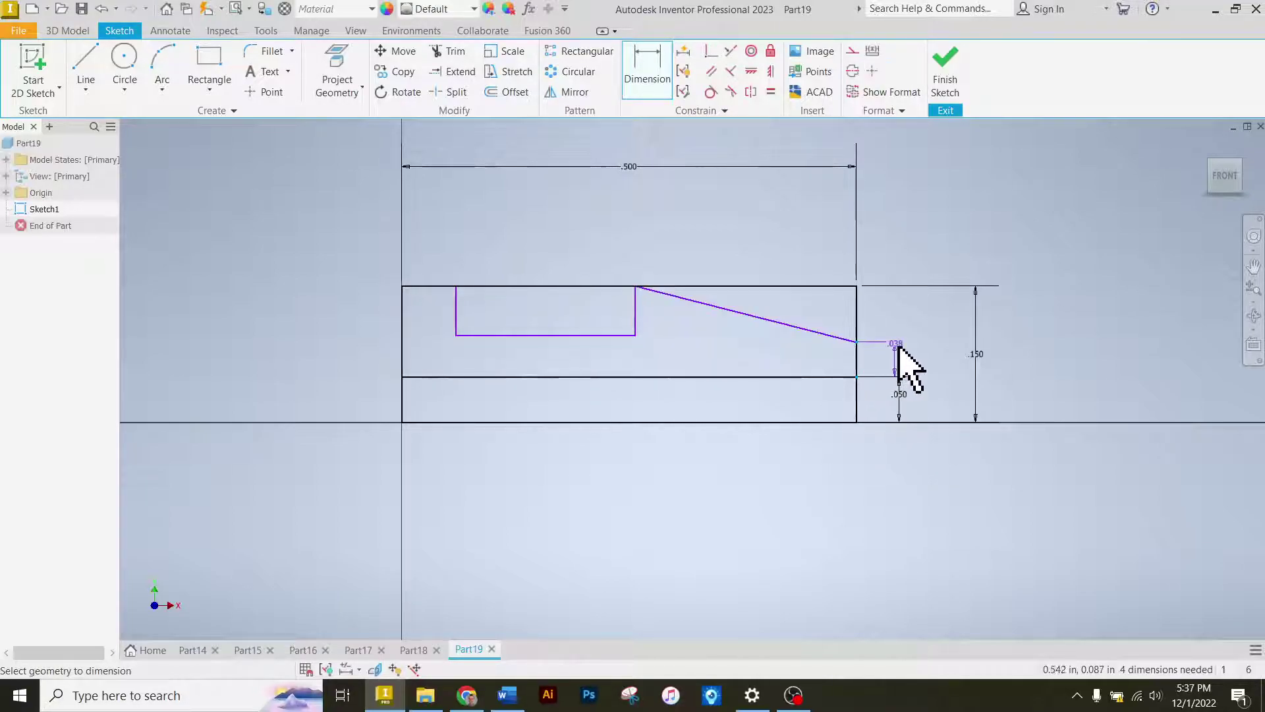
{"action": "left_click", "coordinate": [907, 361]}
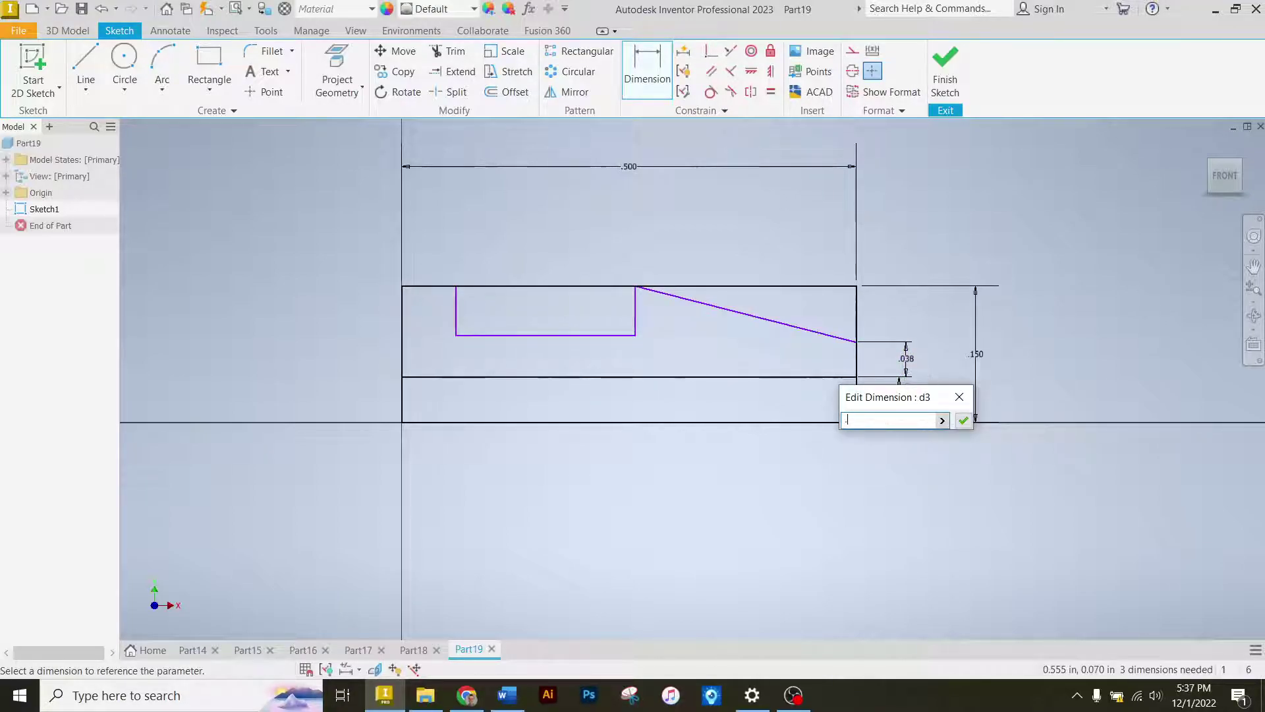
{"action": "type", "text": ".05"}
{"action": "key", "text": "Return"}
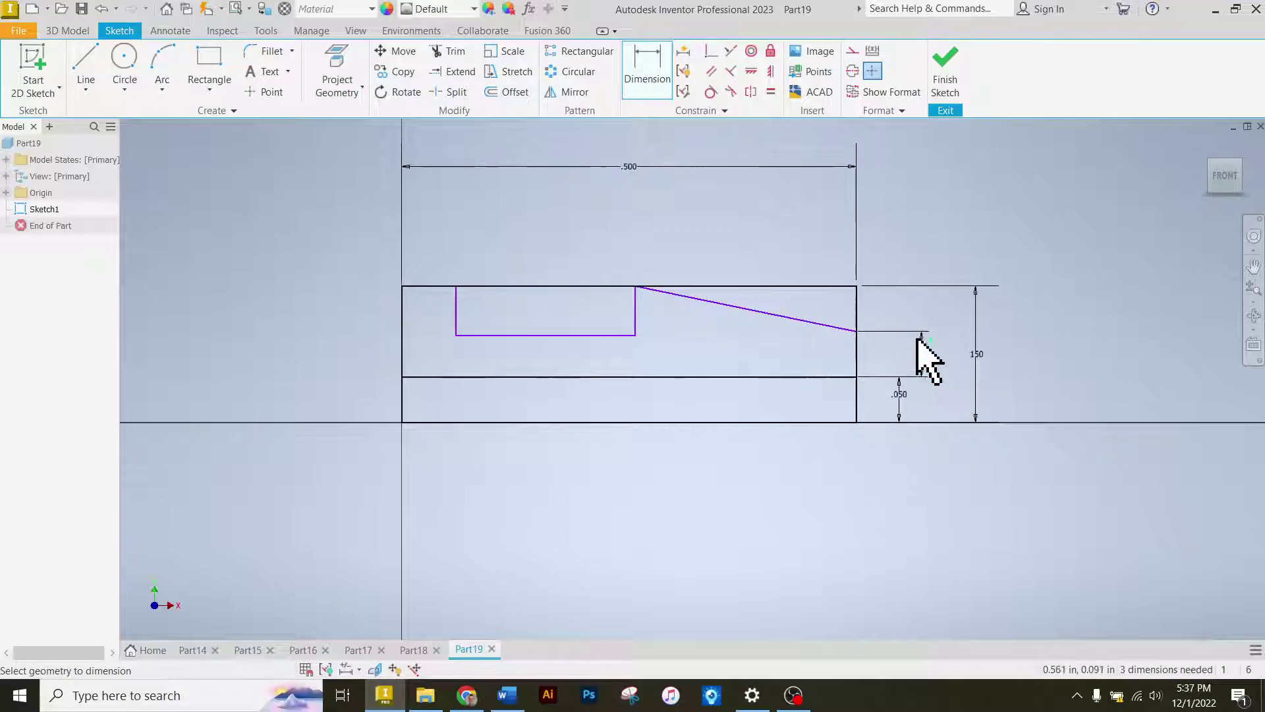
- Dimension the distance from the rectangle's left edge to the notch's left wall as 0.05 in
{"action": "left_click", "coordinate": [402, 307]}
{"action": "left_click", "coordinate": [457, 316]}
{"action": "left_click", "coordinate": [436, 245]}
{"action": "type", "text": ".05"}
{"action": "key", "text": "Return"}
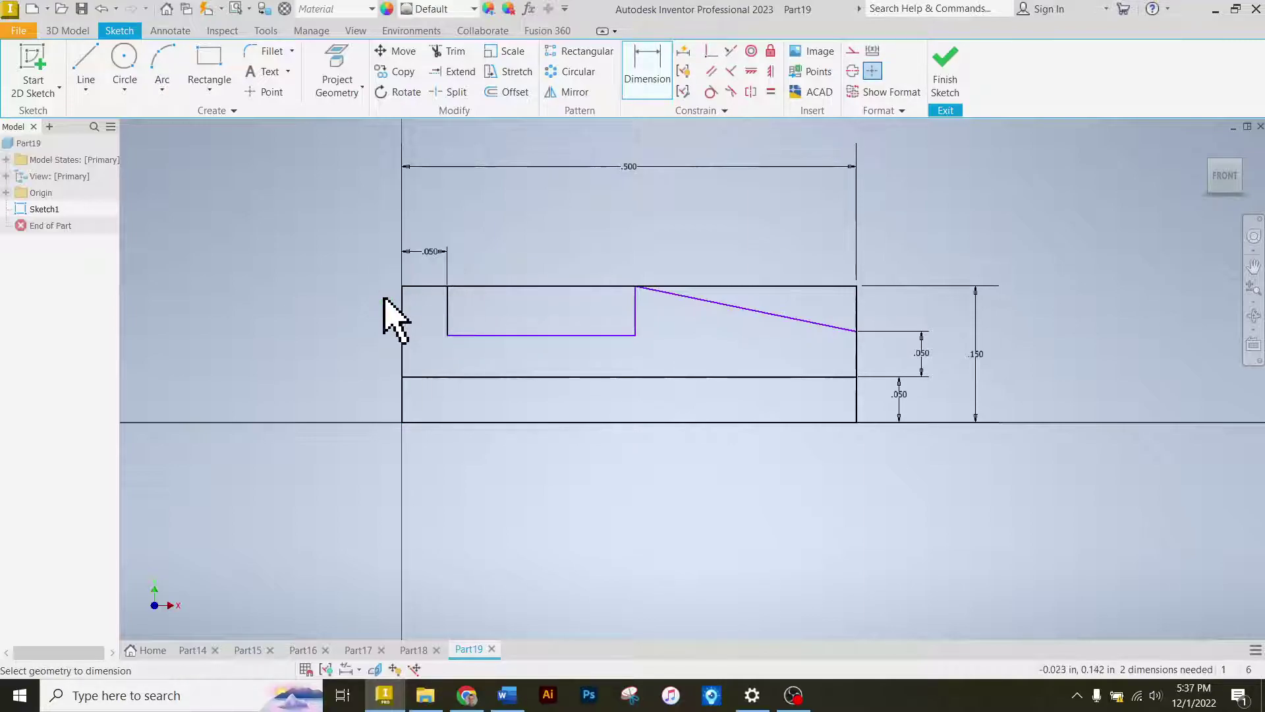
- Dimension the notch's width as 0.2 in
{"action": "left_click", "coordinate": [560, 336]}
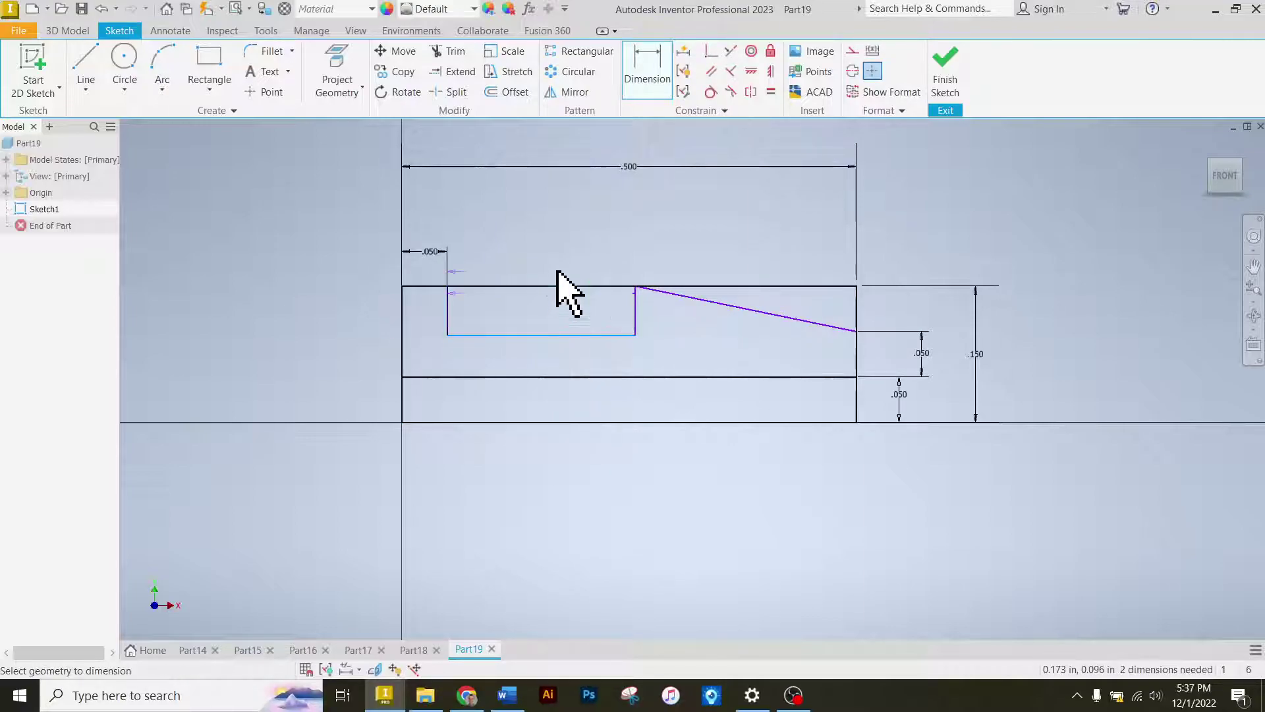
{"action": "left_click", "coordinate": [550, 252]}
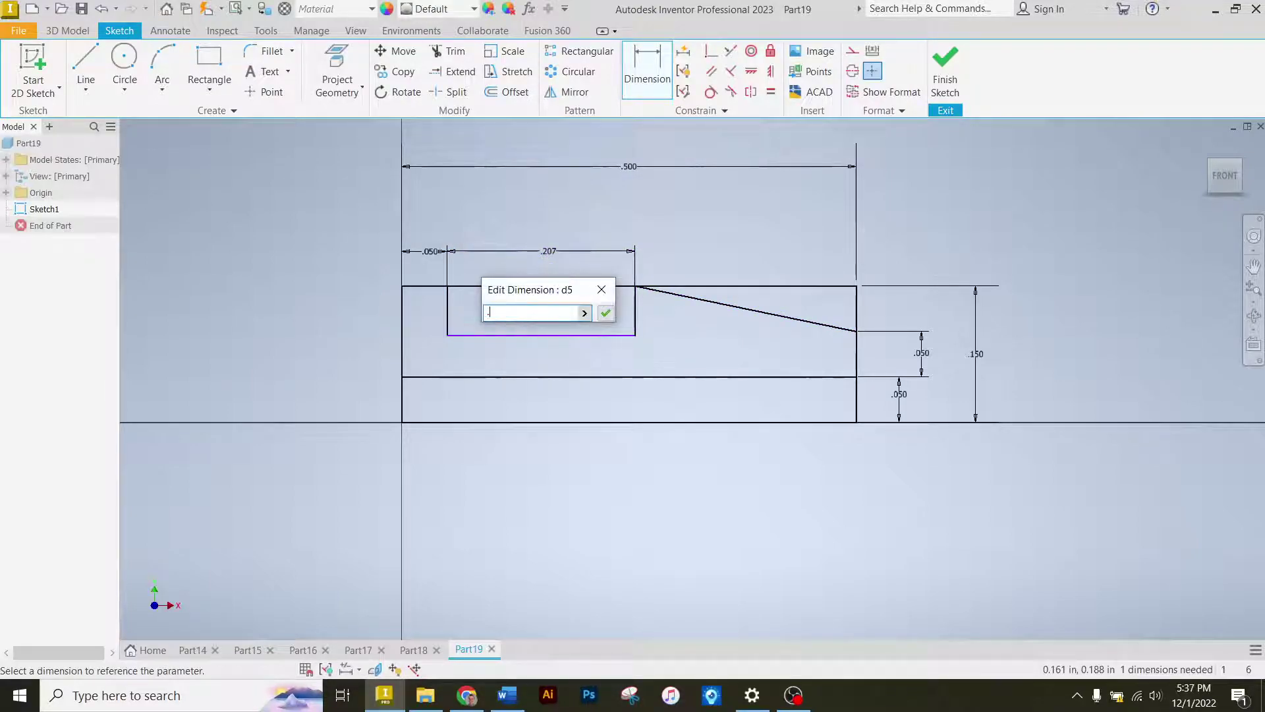
{"action": "type", "text": ".2"}
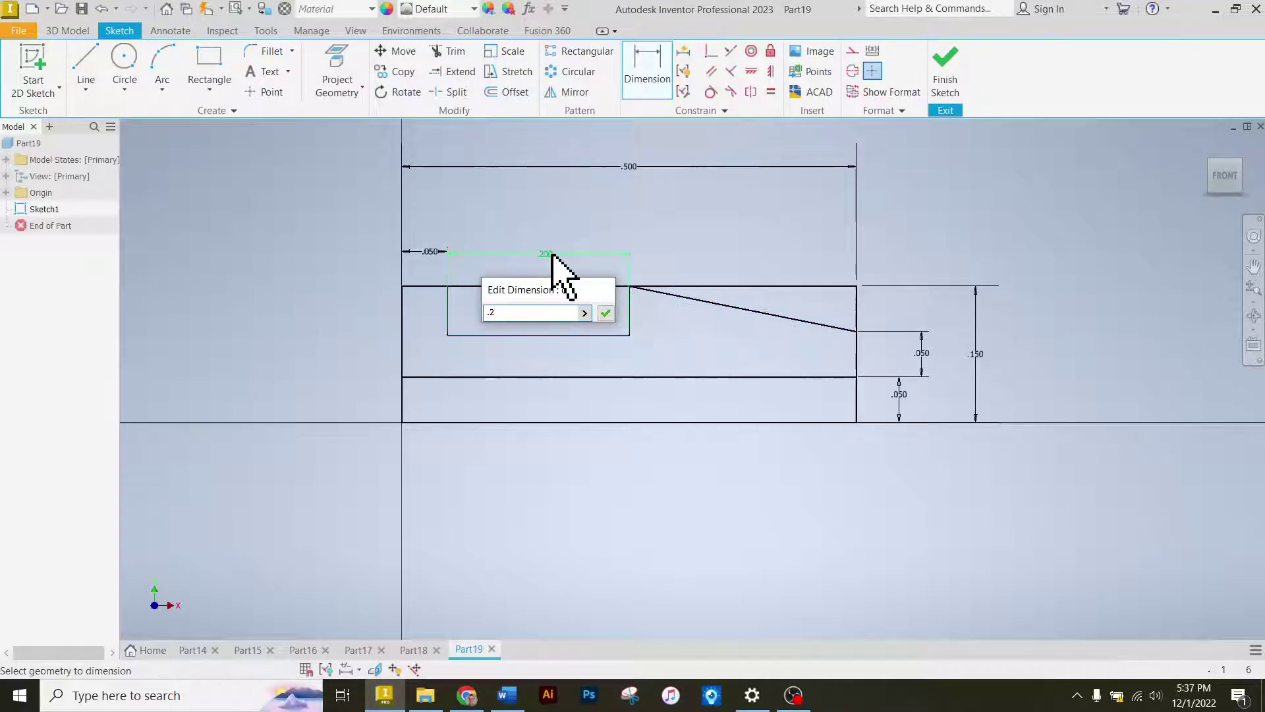
{"action": "key", "text": "Return"}
- Dimension the notch's floor 0.05 in above the inner horizontal line
{"action": "left_click", "coordinate": [525, 335]}
{"action": "left_click", "coordinate": [524, 376]}
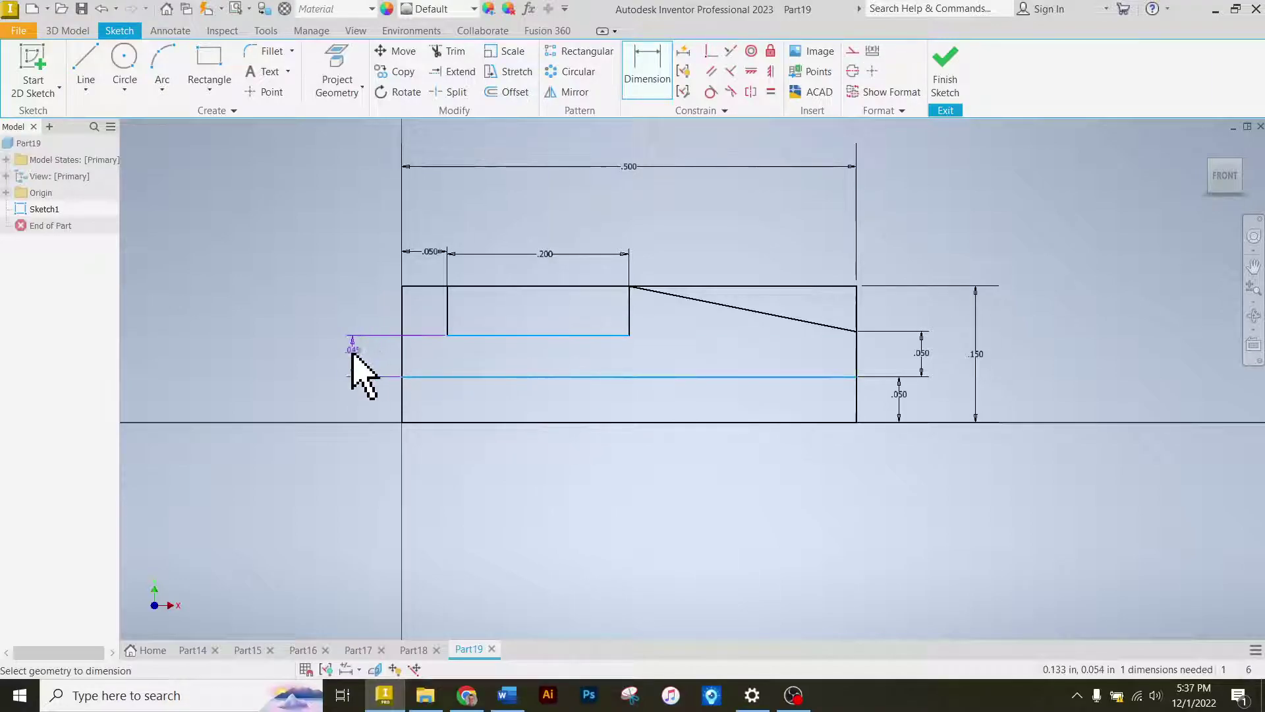
{"action": "left_click", "coordinate": [352, 349]}
{"action": "type", "text": ".05"}
{"action": "key", "text": "Return"}
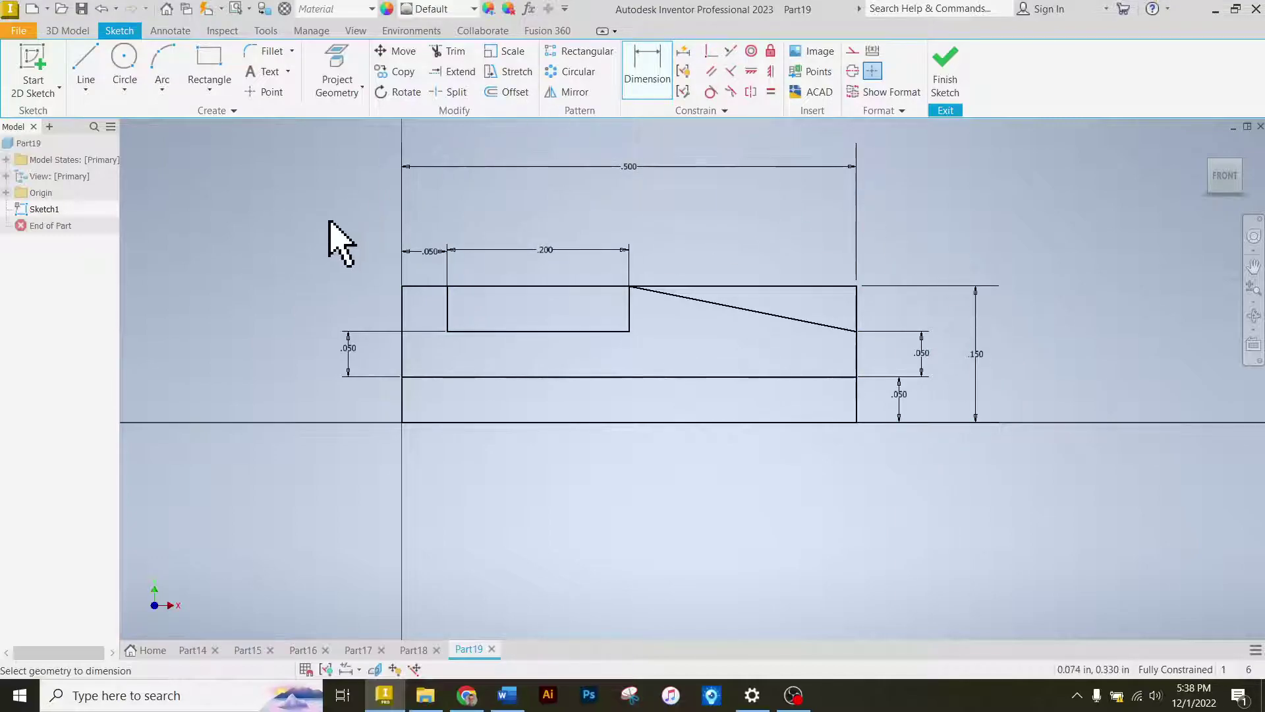
{"action": "left_click", "coordinate": [924, 356]}
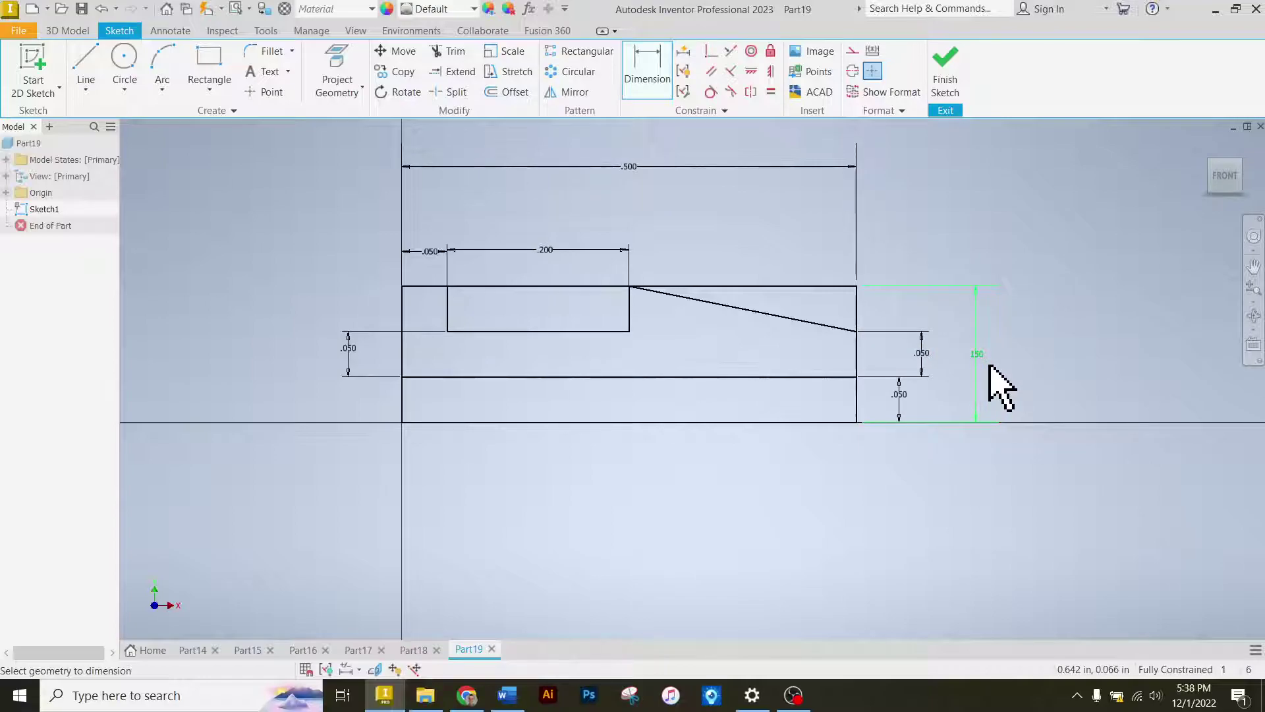
{"action": "left_click", "coordinate": [976, 369]}
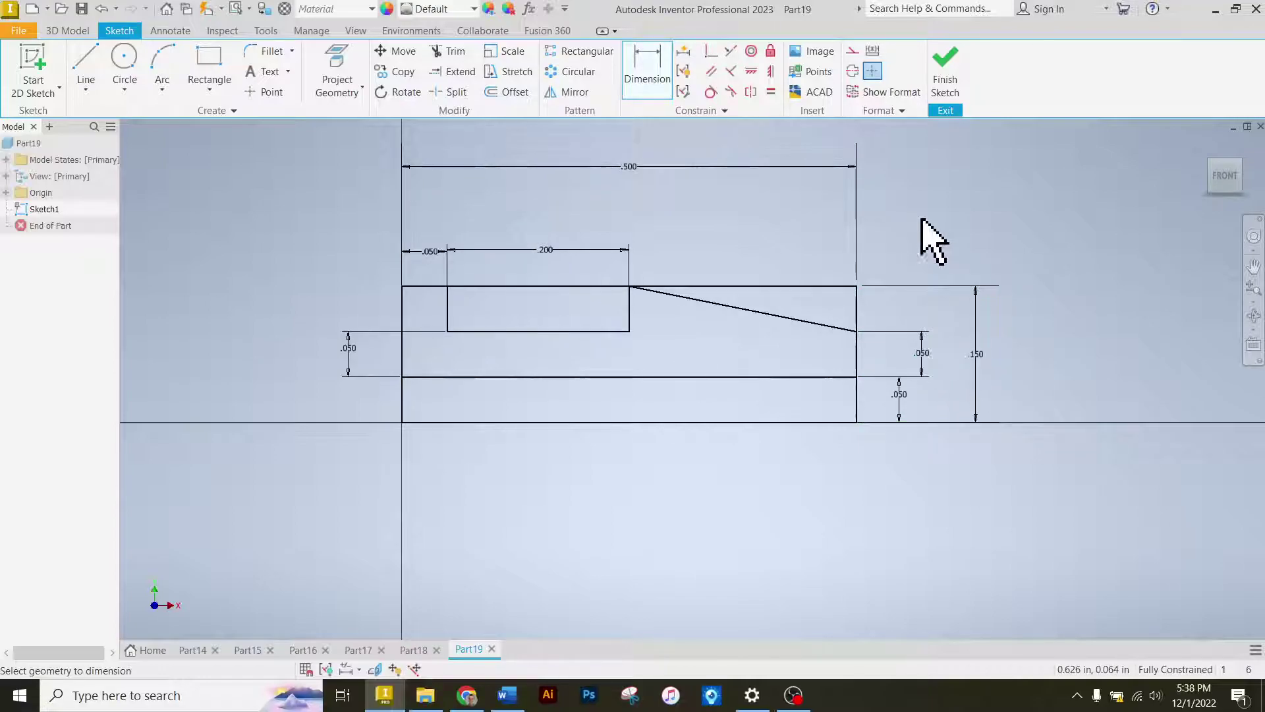
- Finish the sketch and revolve the notched, tapered profile above the bore 360 degrees around the rectangle's bottom edge
{"action": "left_click", "coordinate": [949, 79]}
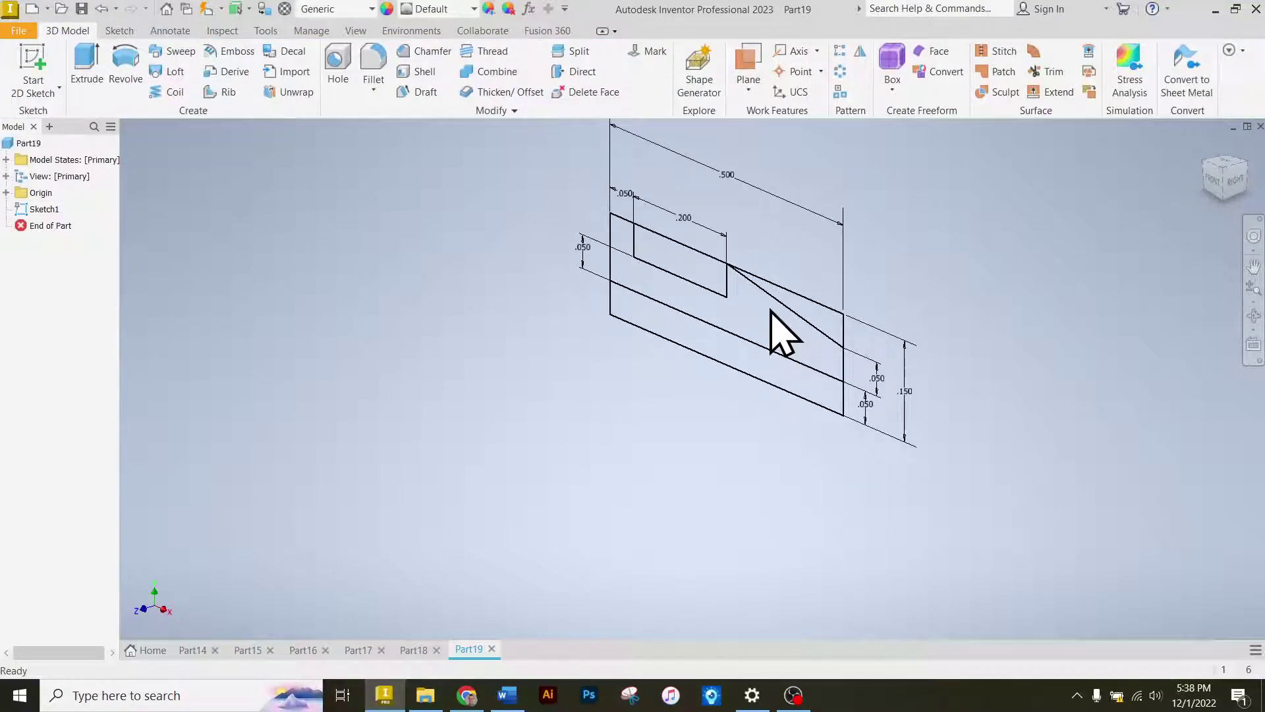
{"action": "left_click", "coordinate": [126, 66]}
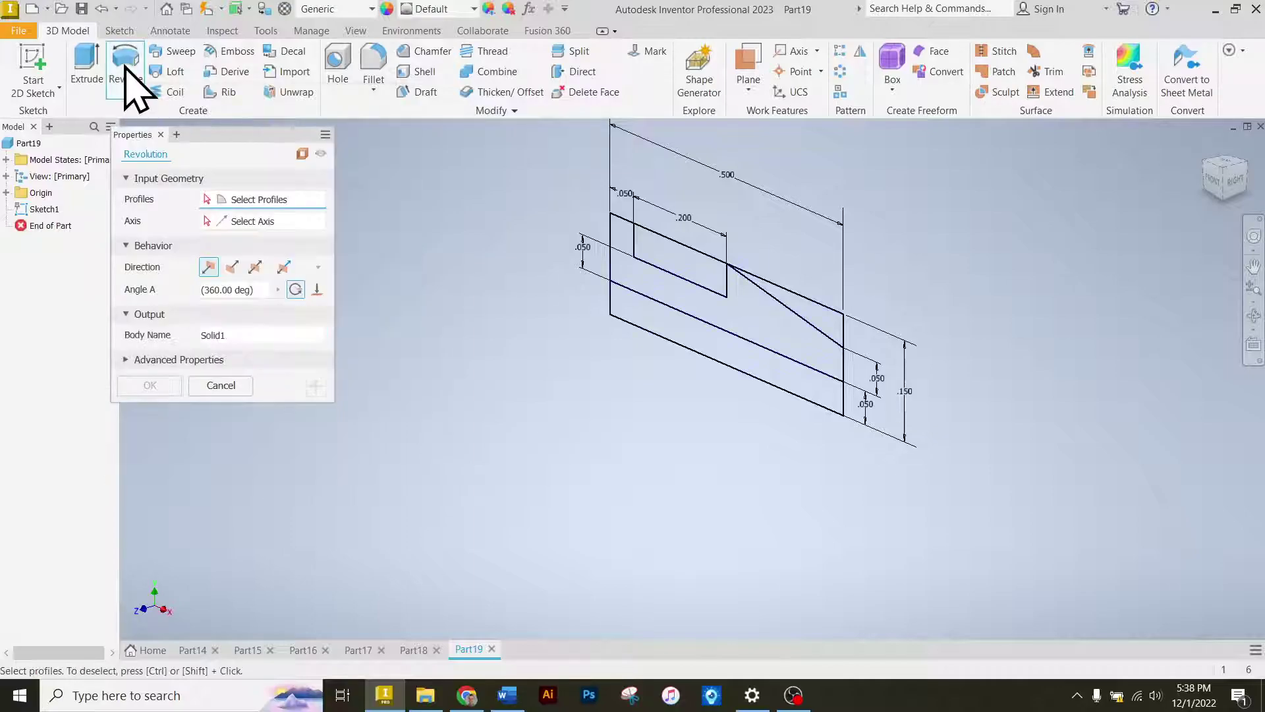
{"action": "scroll", "coordinate": [733, 305], "scroll_direction": "down", "scroll_amount": 3}
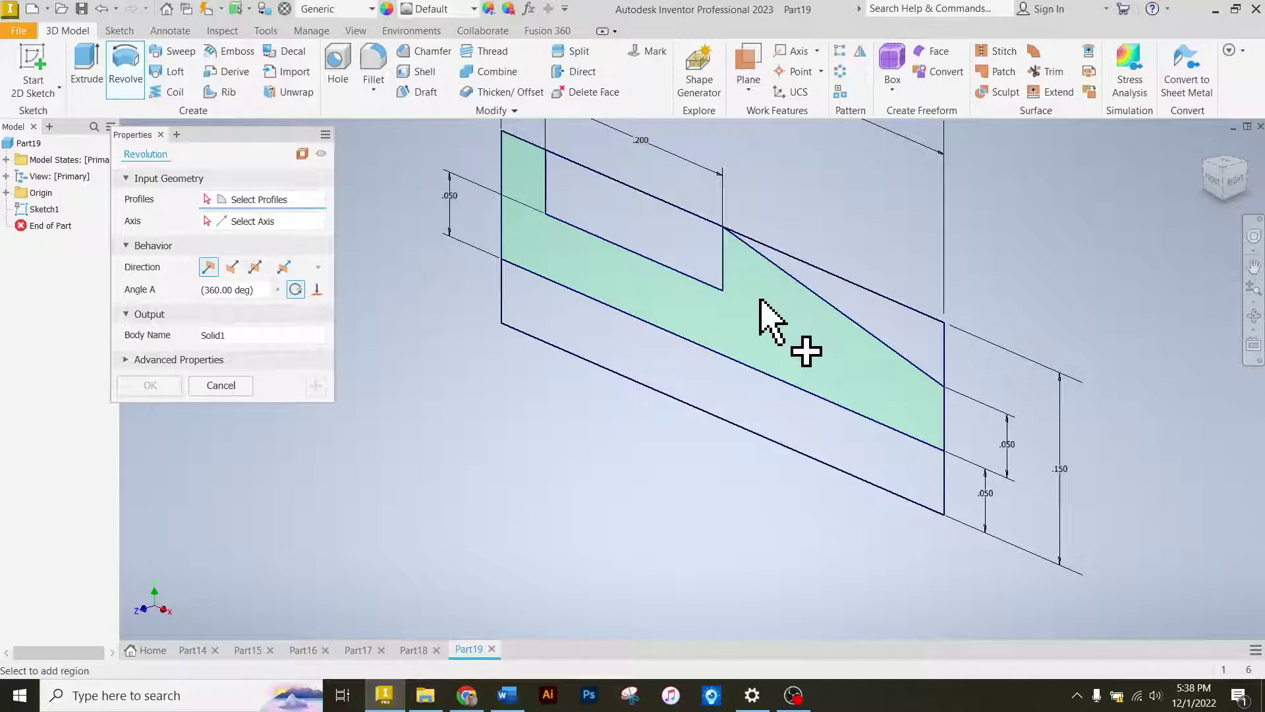
{"action": "left_click", "coordinate": [670, 250]}
{"action": "left_click", "coordinate": [682, 297]}
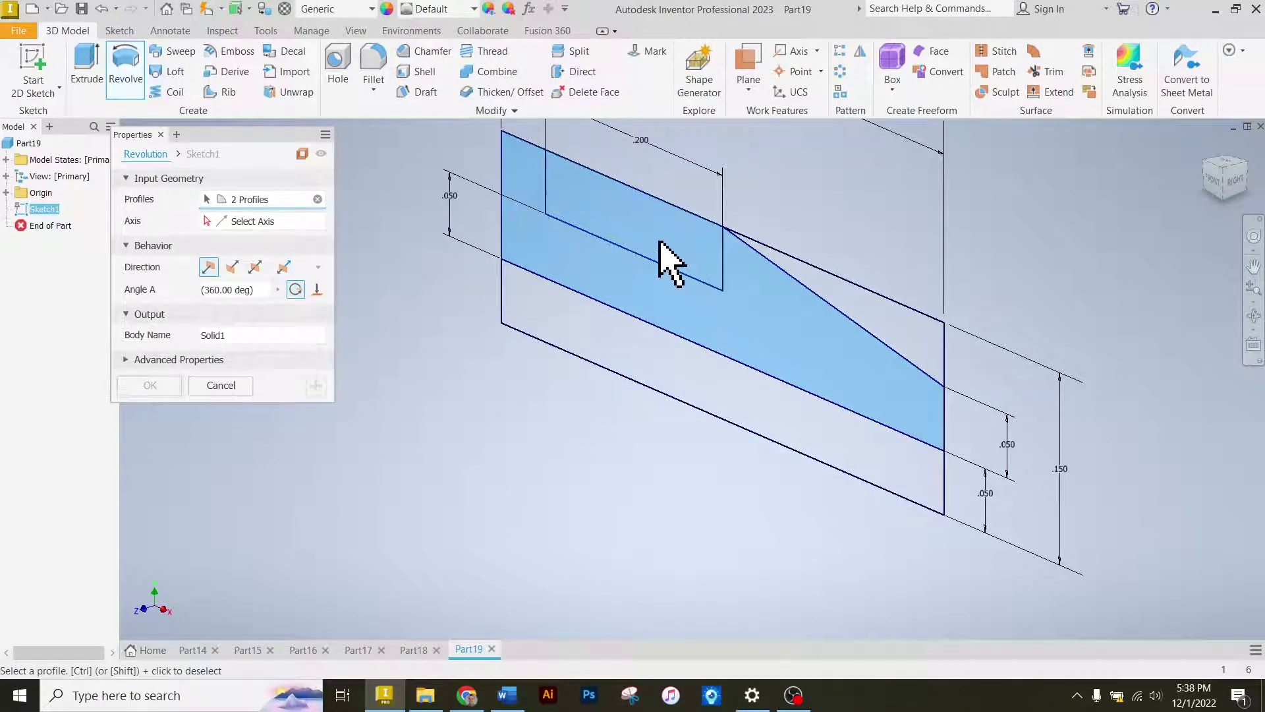
{"action": "left_click", "coordinate": [628, 226]}
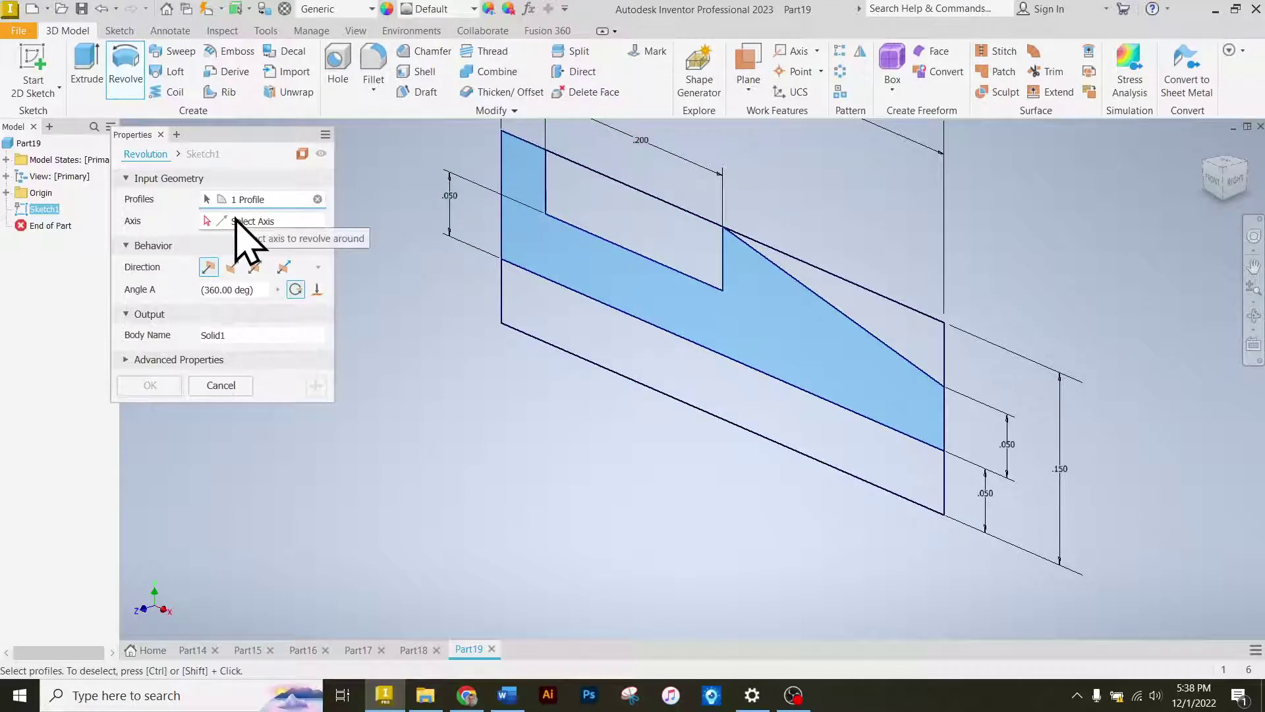
{"action": "left_click", "coordinate": [235, 218]}
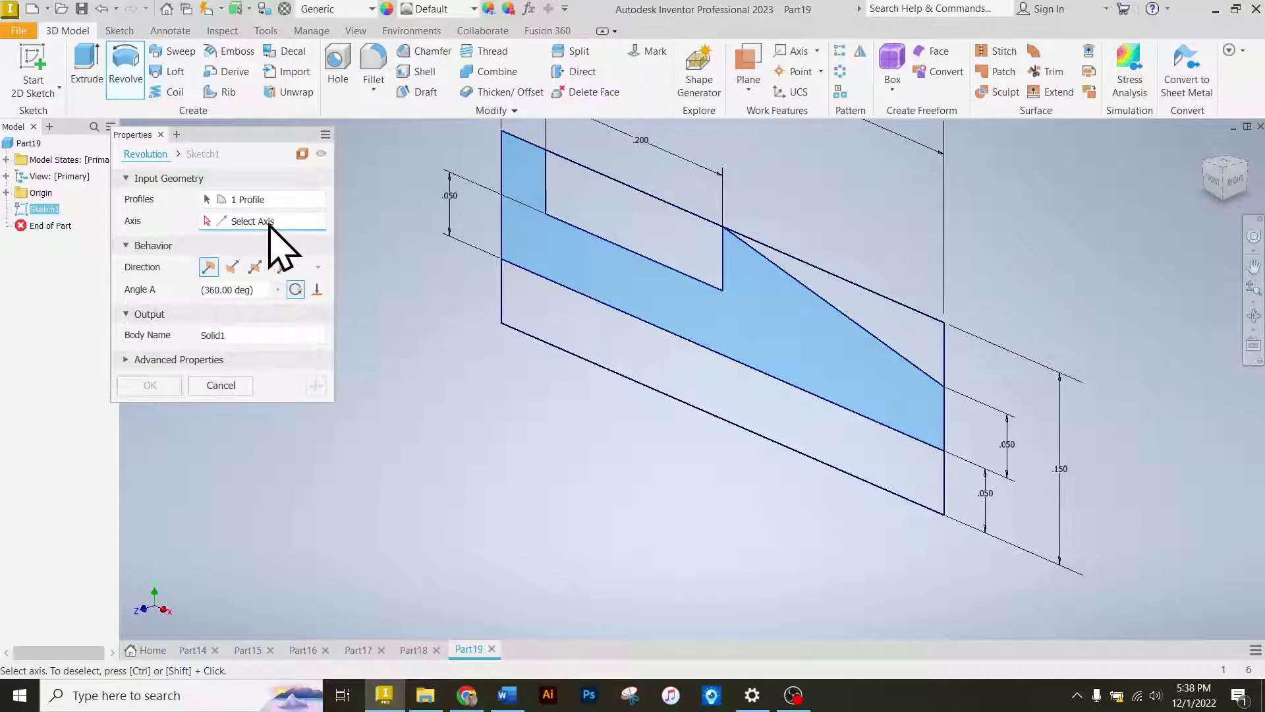
{"action": "left_click", "coordinate": [622, 374]}
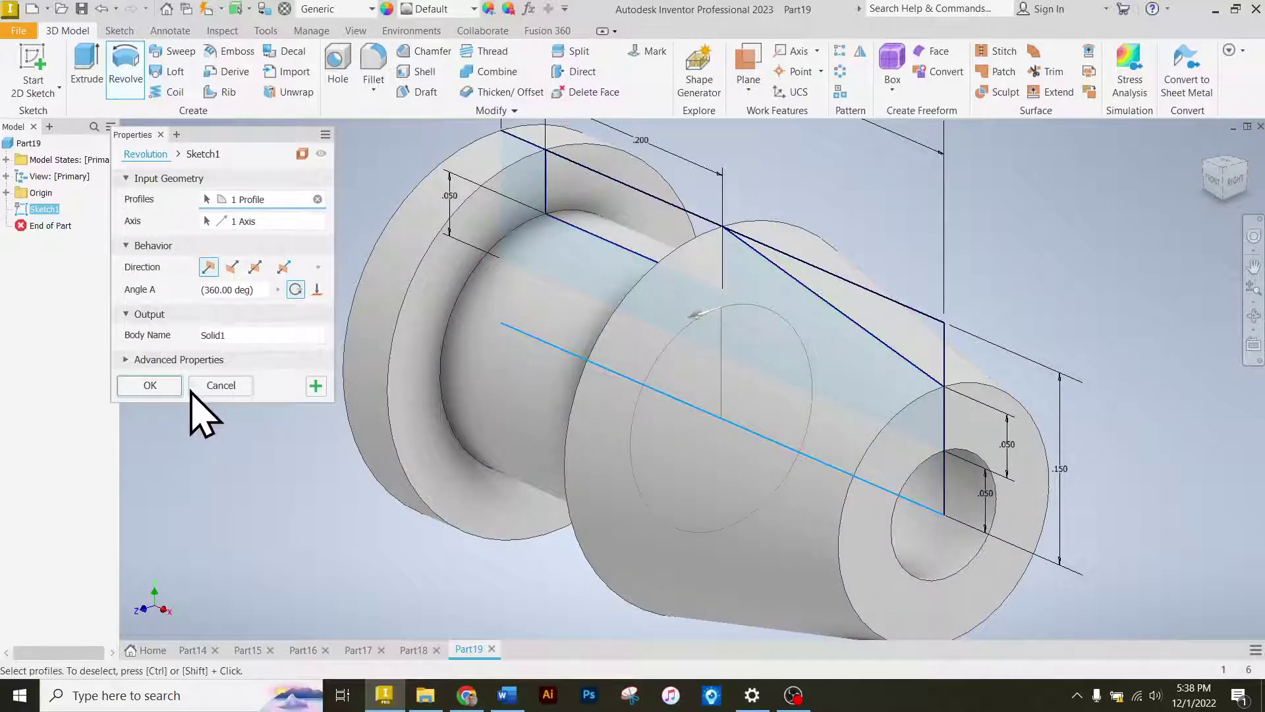
{"action": "left_click", "coordinate": [149, 386]}
- Mirror the whole solid about the flange's flat end face to form the double-ended barbed fitting
{"action": "scroll", "coordinate": [491, 316], "scroll_direction": "up", "scroll_amount": 3}
{"action": "mouse_move", "coordinate": [1234, 181]}
{"action": "left_mouse_down"}
{"action": "mouse_move", "coordinate": [1262, 173]}
{"action": "mouse_move", "coordinate": [1260, 198]}
{"action": "mouse_move", "coordinate": [1235, 187]}
{"action": "mouse_move", "coordinate": [1241, 178]}
{"action": "left_mouse_up"}
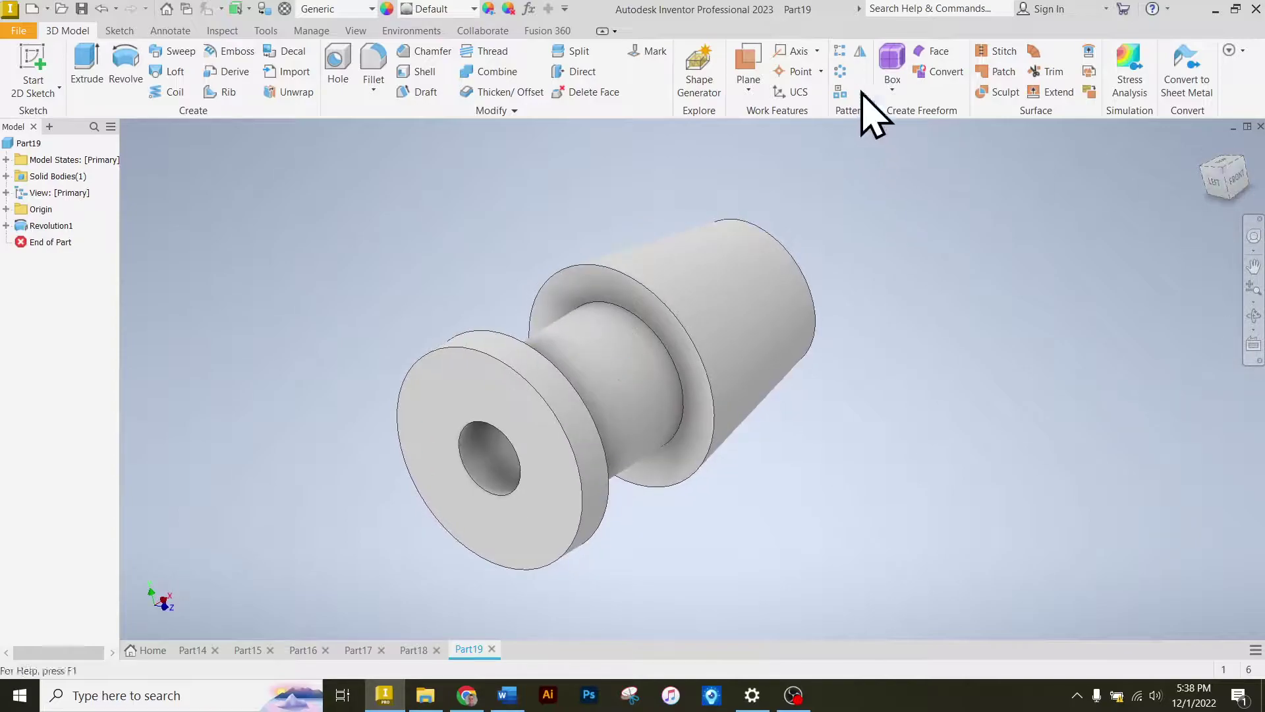
{"action": "left_click", "coordinate": [862, 52]}
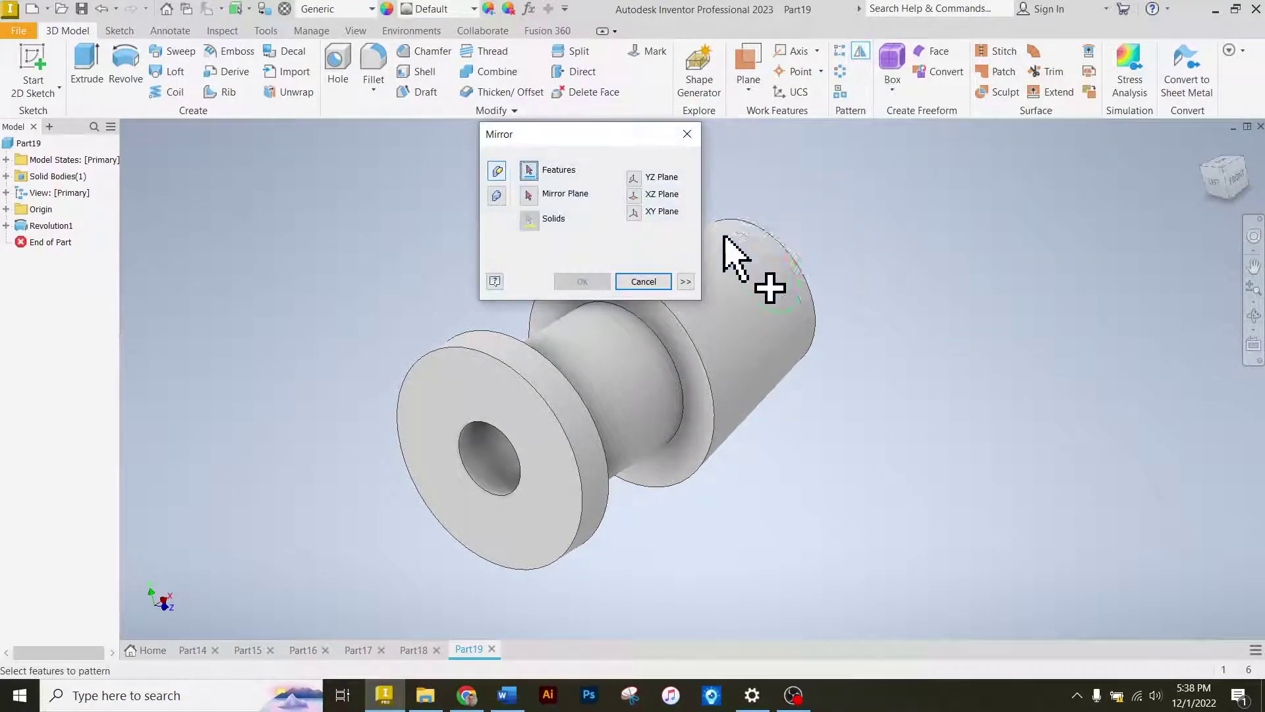
{"action": "left_click_drag", "start_coordinate": [557, 139], "coordinate": [241, 152]}
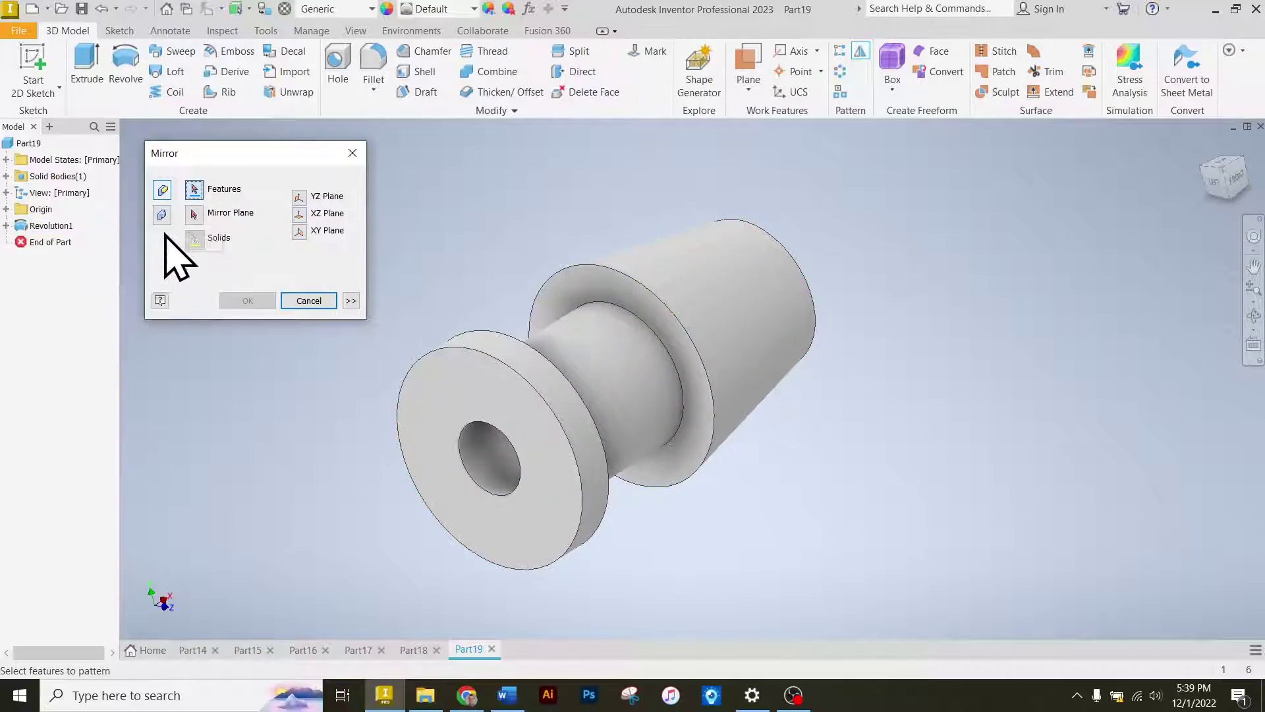
{"action": "left_click", "coordinate": [162, 215]}
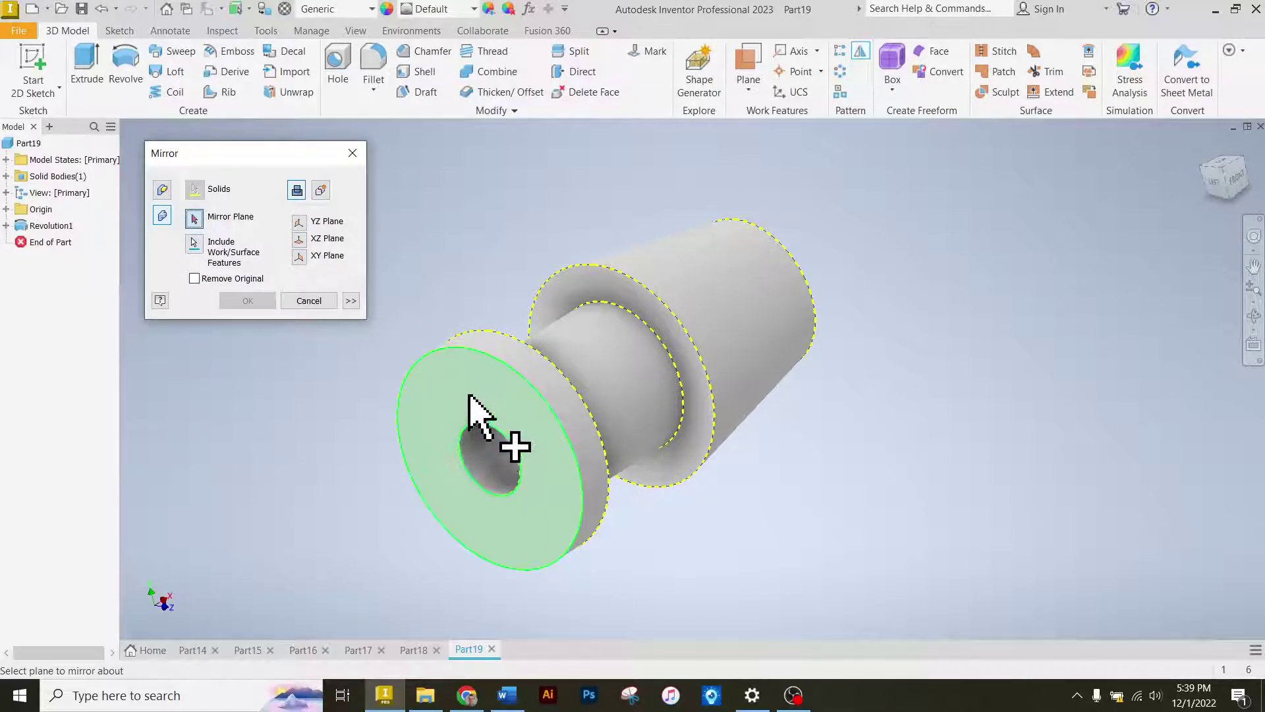
{"action": "left_click", "coordinate": [441, 406]}
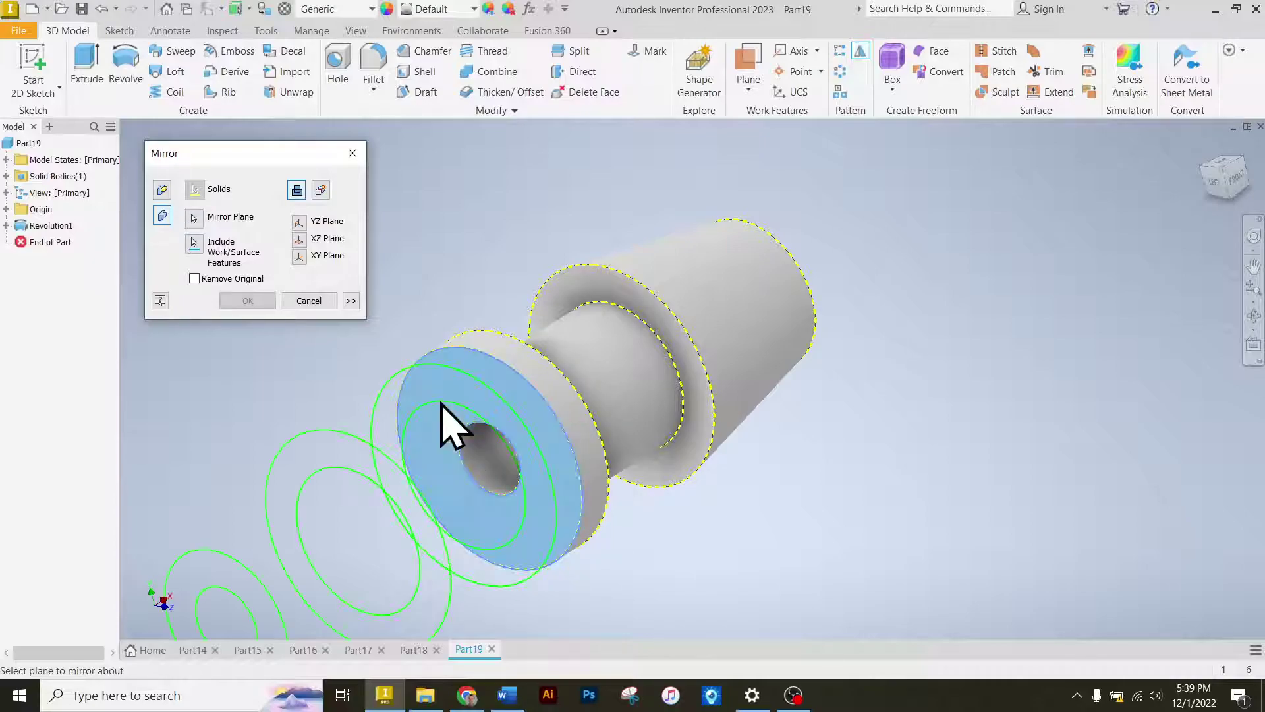
{"action": "scroll", "coordinate": [584, 324], "scroll_direction": "up", "scroll_amount": 3}
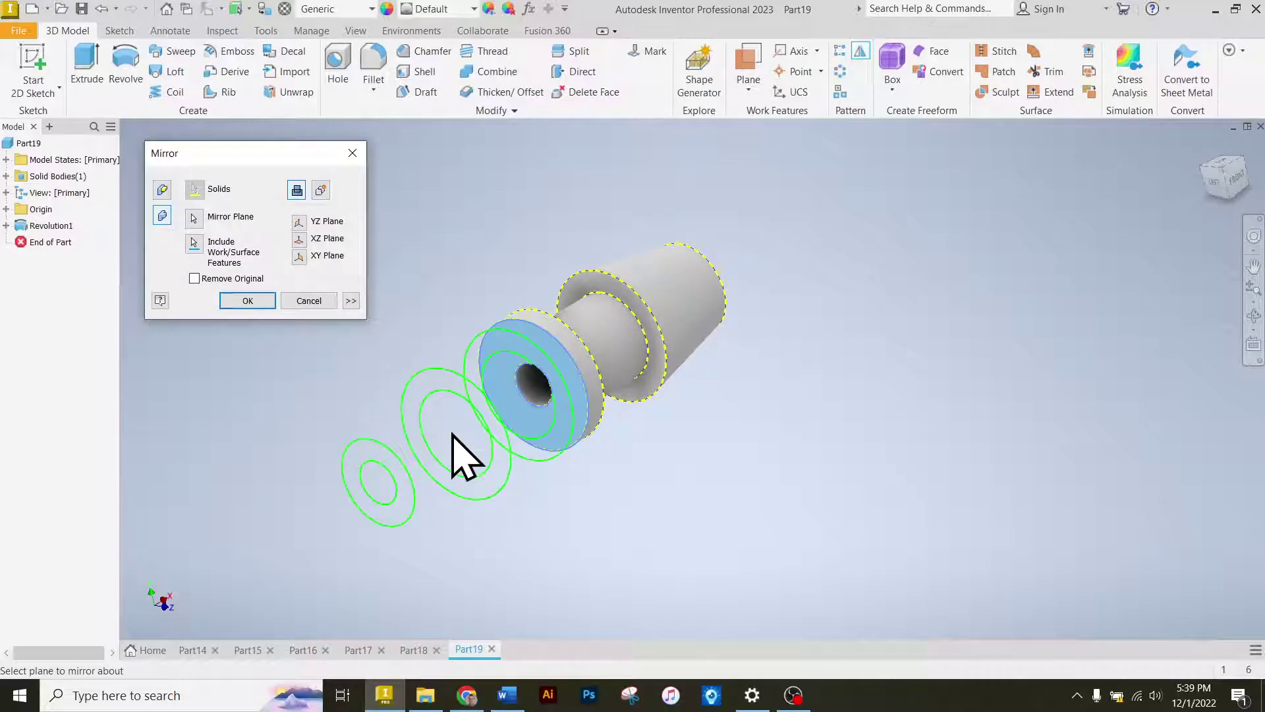
{"action": "left_click", "coordinate": [248, 300]}
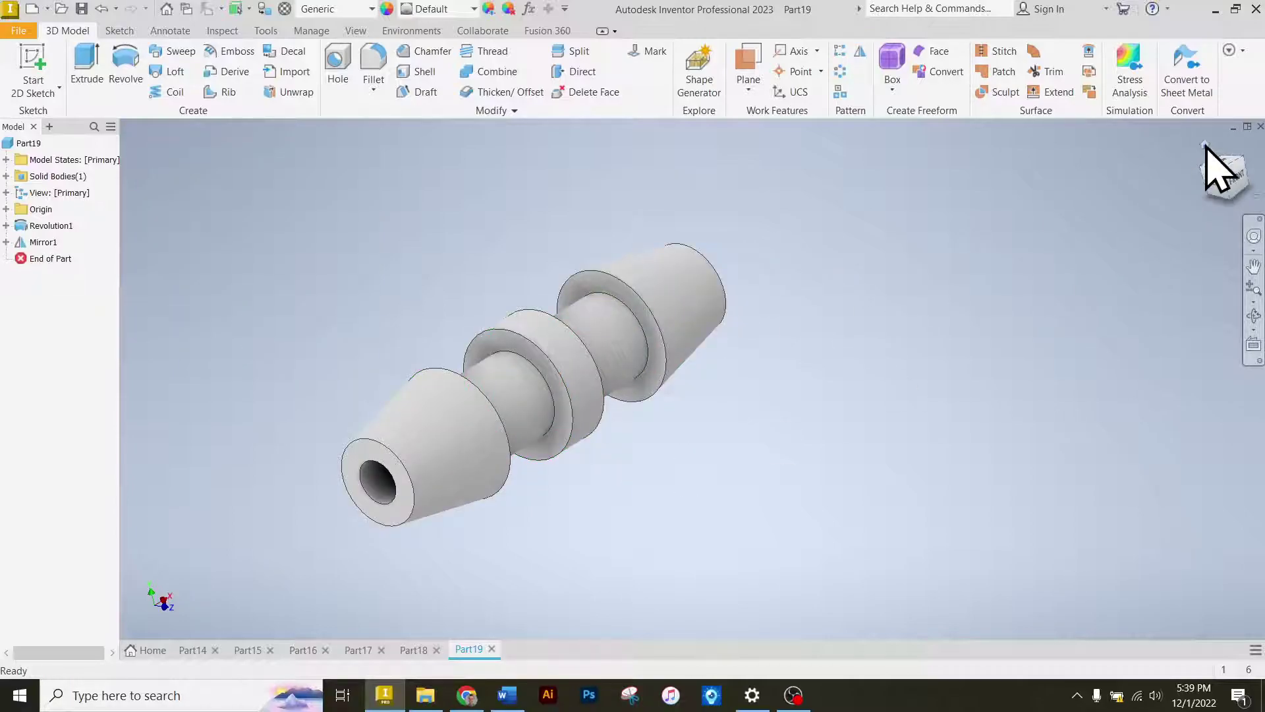
{"action": "left_click", "coordinate": [1205, 146]}
{"action": "scroll", "coordinate": [545, 196], "scroll_direction": "up", "scroll_amount": 3}
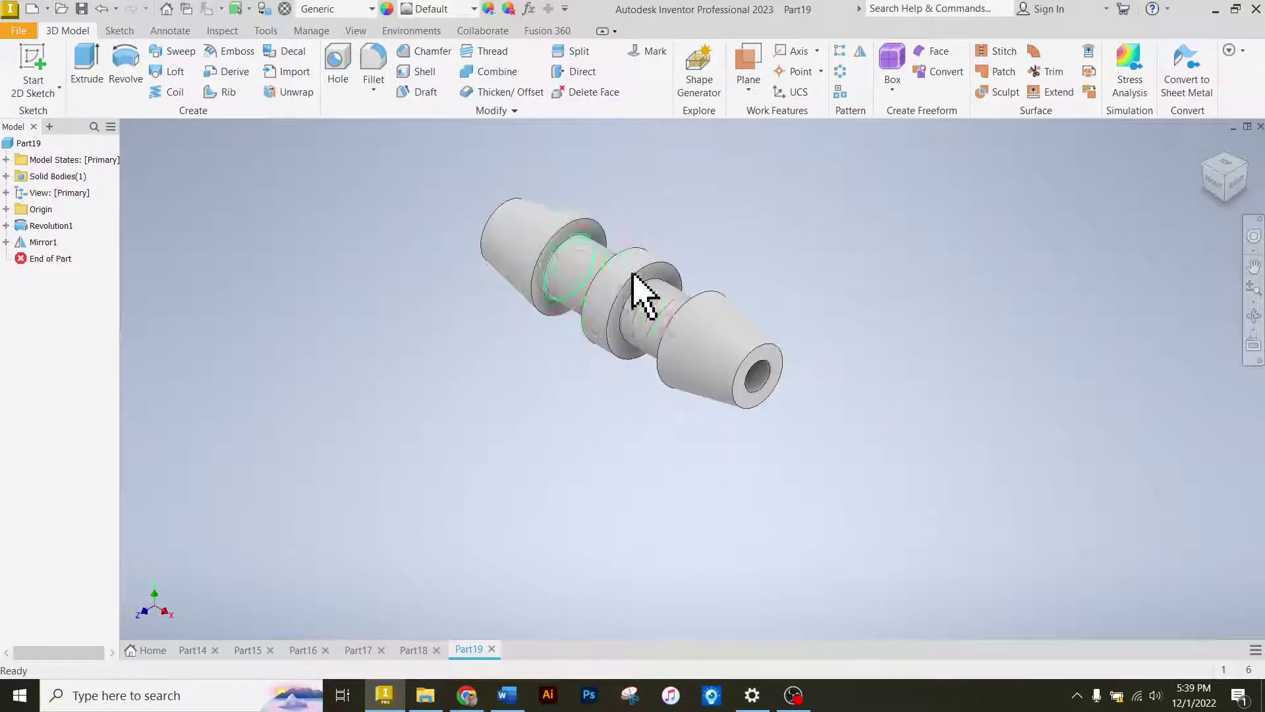
{"action": "scroll", "coordinate": [633, 290], "scroll_direction": "down", "scroll_amount": 3}
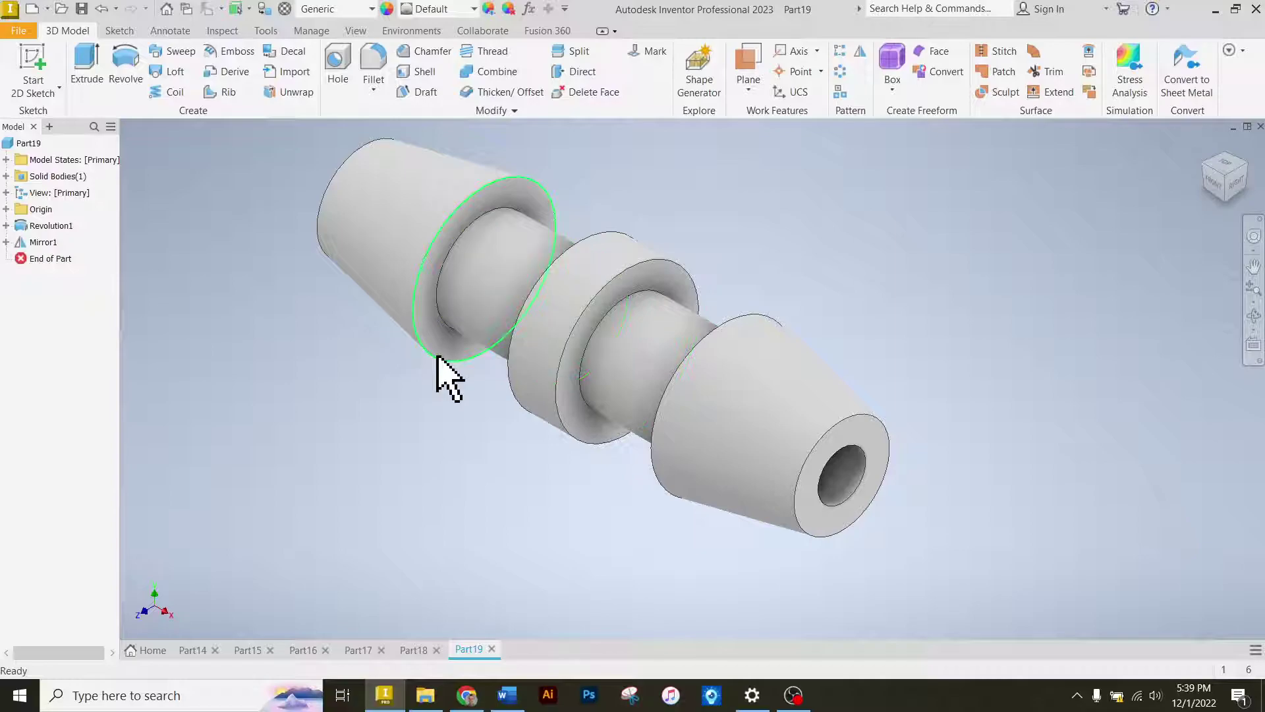
- Switch to Chrome and examine the pot drawing's radii, heights and widths in Section C-C on the assignment page
{"action": "left_click", "coordinate": [466, 695]}
{"action": "scroll", "coordinate": [596, 399], "scroll_direction": "down", "scroll_amount": 10}
{"action": "scroll", "coordinate": [597, 399], "scroll_direction": "down", "scroll_amount": 5}
{"action": "scroll", "coordinate": [596, 399], "scroll_direction": "up", "scroll_amount": 3}
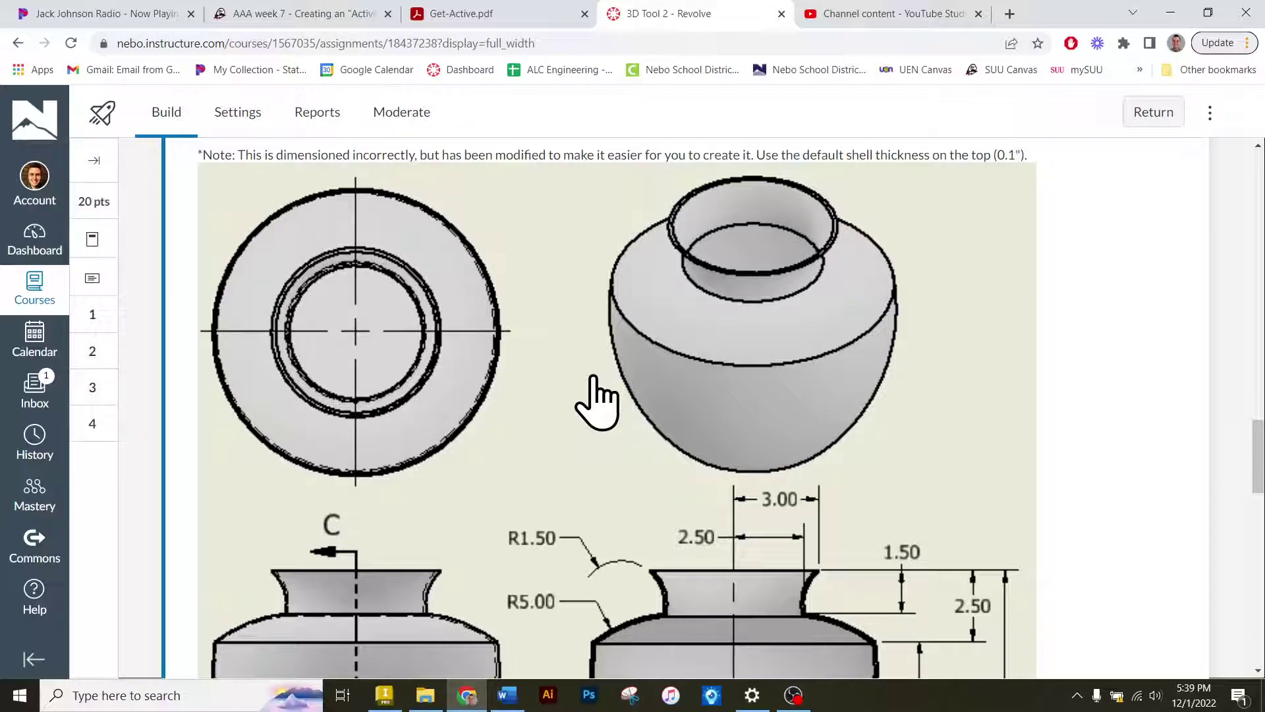
{"action": "scroll", "coordinate": [596, 399], "scroll_direction": "down", "scroll_amount": 3}
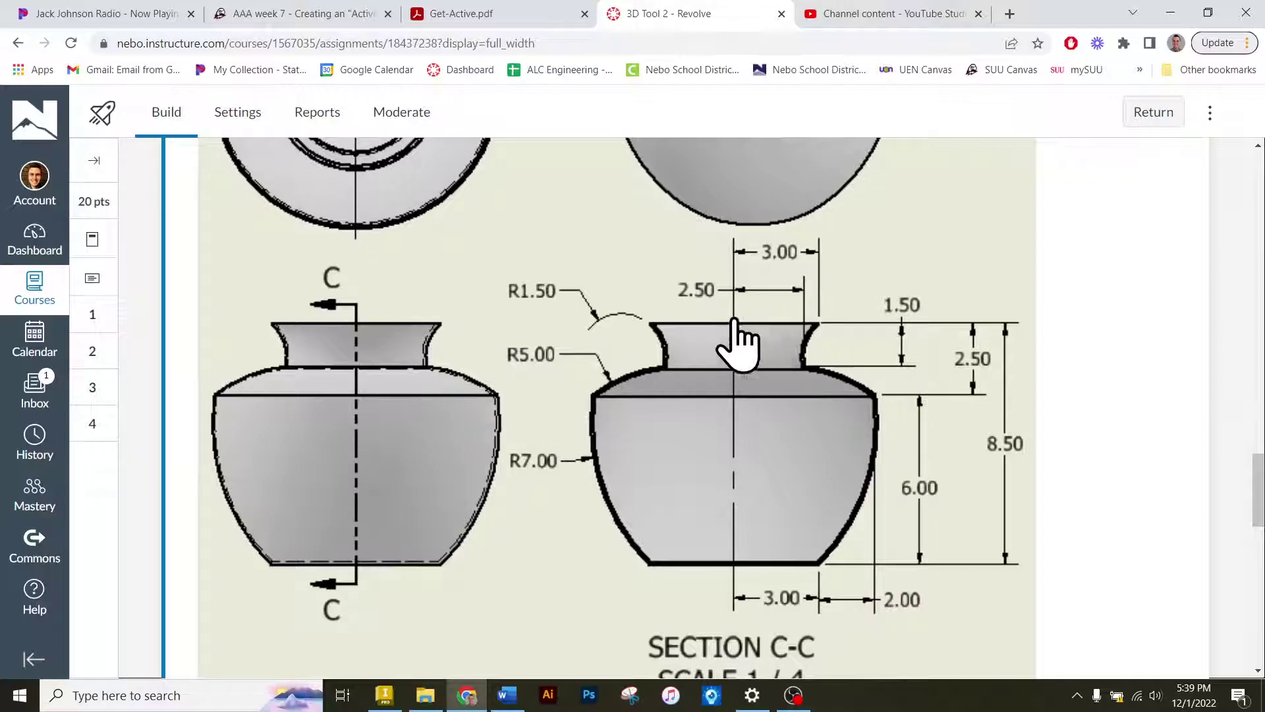
{"action": "left_click", "coordinate": [462, 690]}
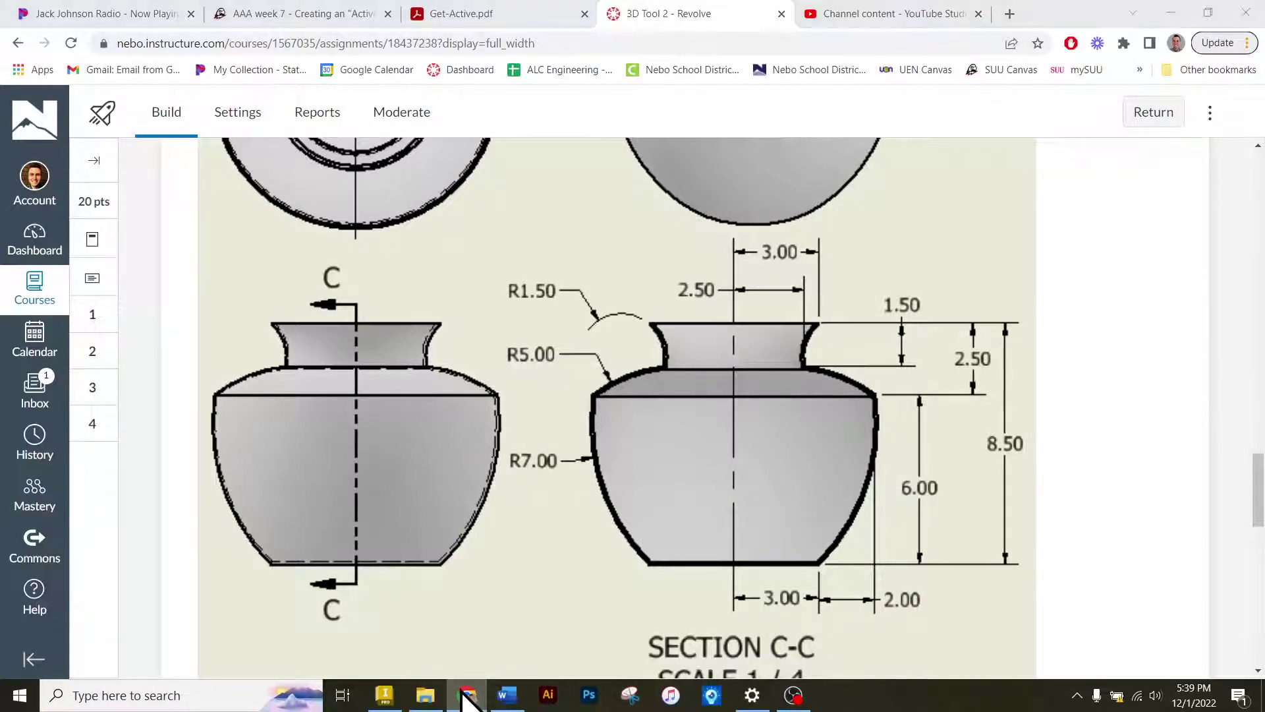
- Create a new part in Inventor and start a 2D sketch on the front plane
{"action": "left_click", "coordinate": [17, 33]}
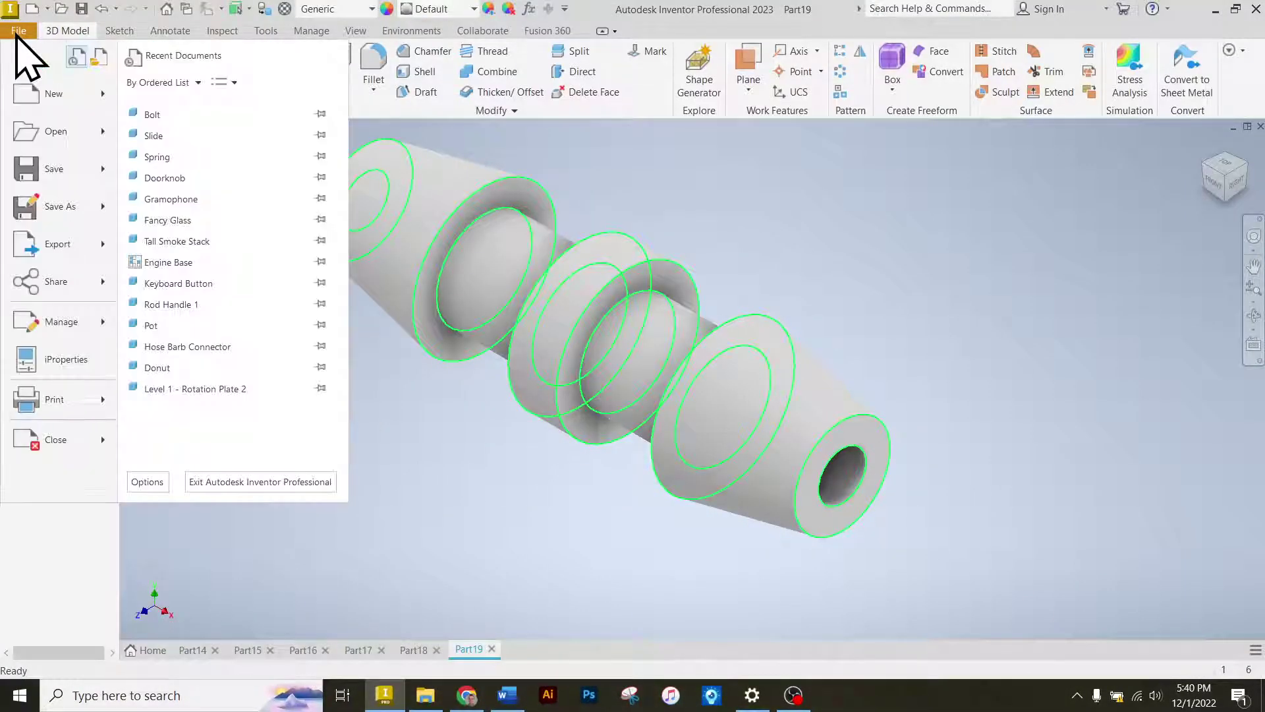
{"action": "mouse_move", "coordinate": [43, 96]}
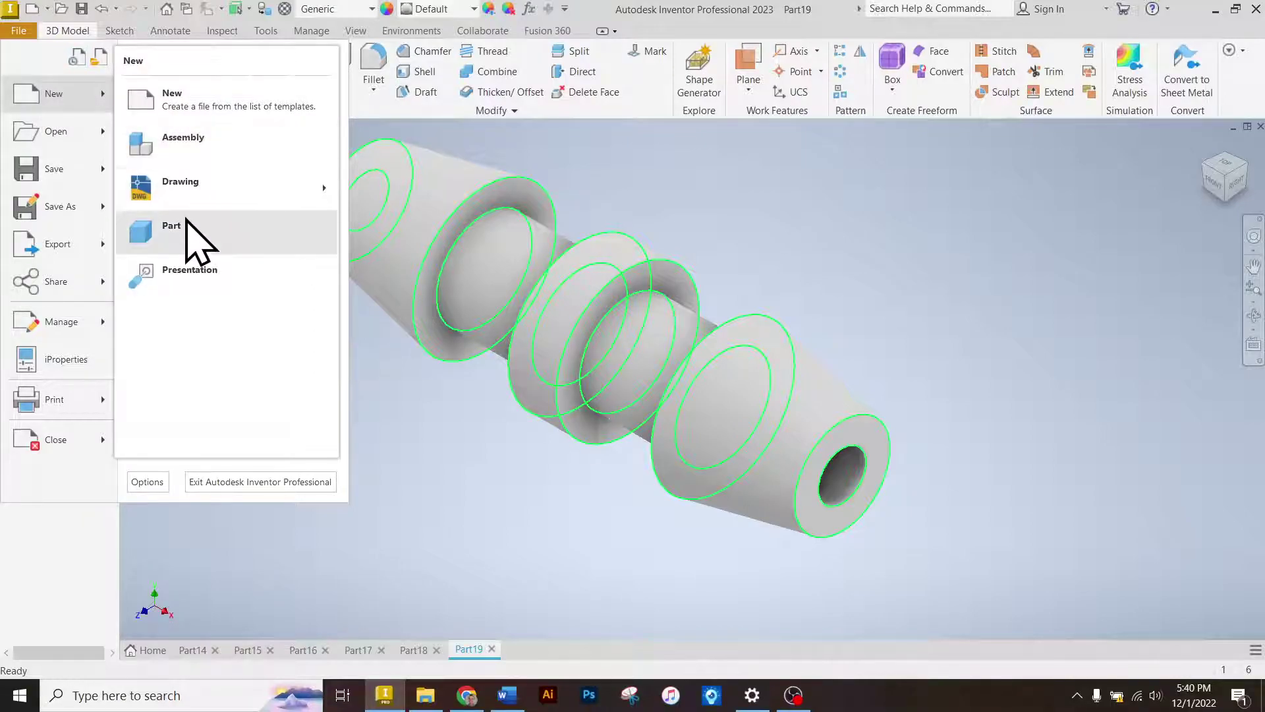
{"action": "left_click", "coordinate": [187, 228]}
{"action": "left_click", "coordinate": [30, 63]}
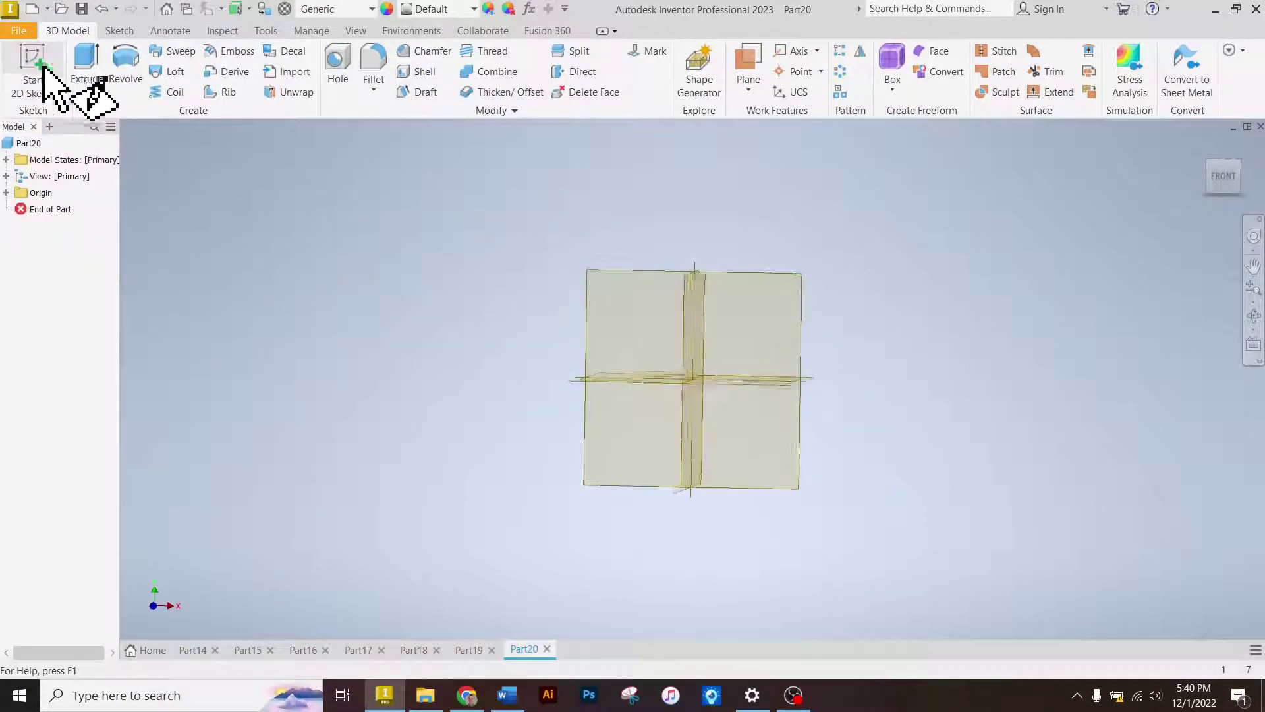
{"action": "left_click", "coordinate": [740, 301]}
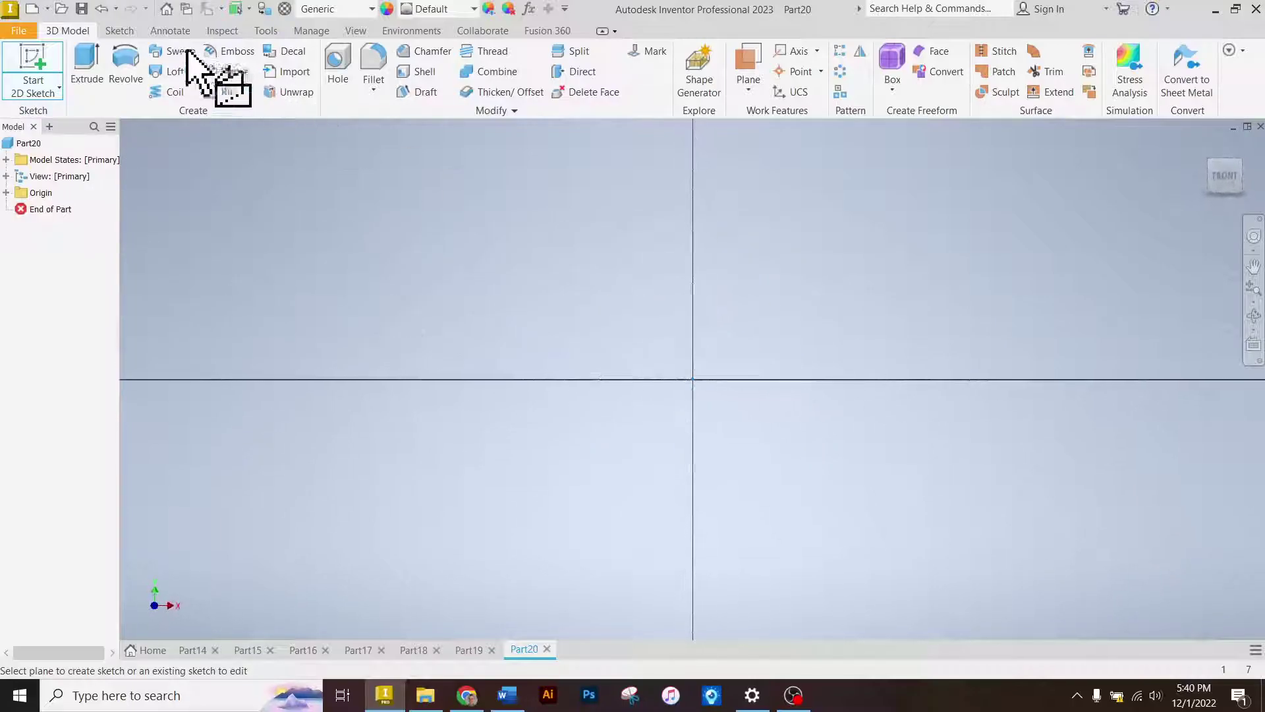
- Sketch a horizontal top line about 0.27 in long, a vertical line about 0.58 in down to the origin, and a bottom line about 0.36 in long
{"action": "left_click", "coordinate": [95, 57]}
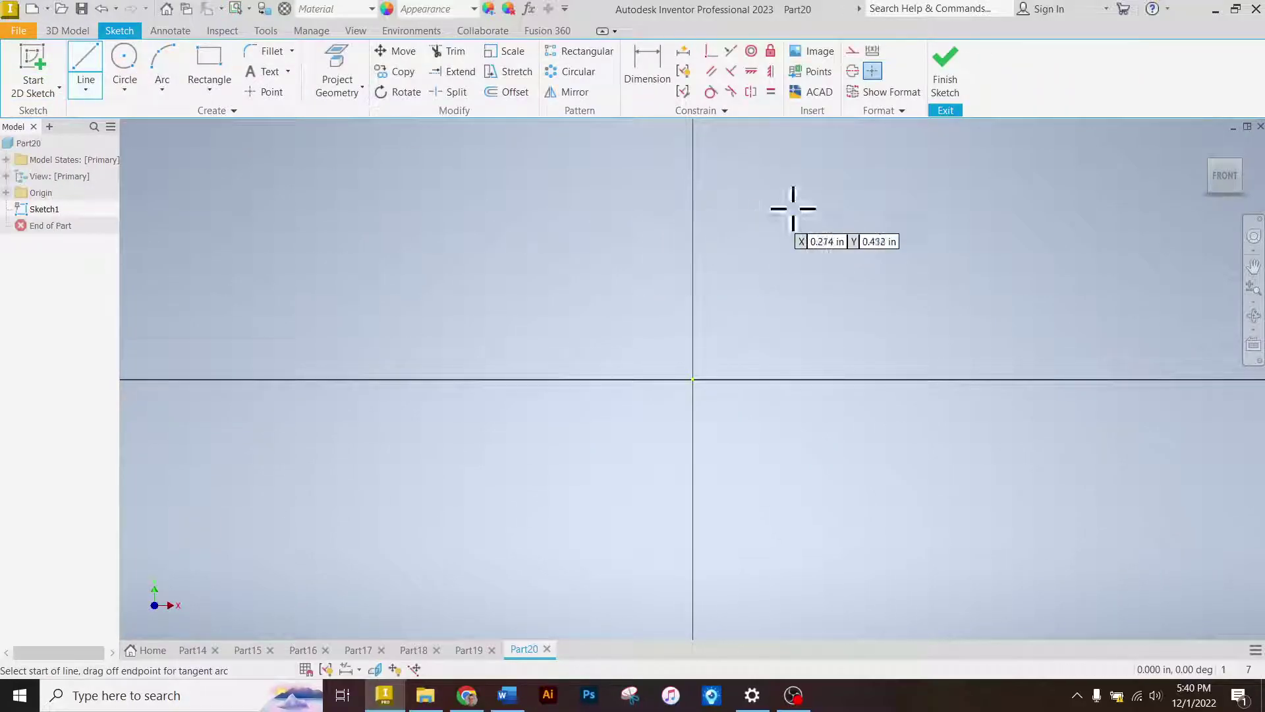
{"action": "left_click", "coordinate": [798, 156]}
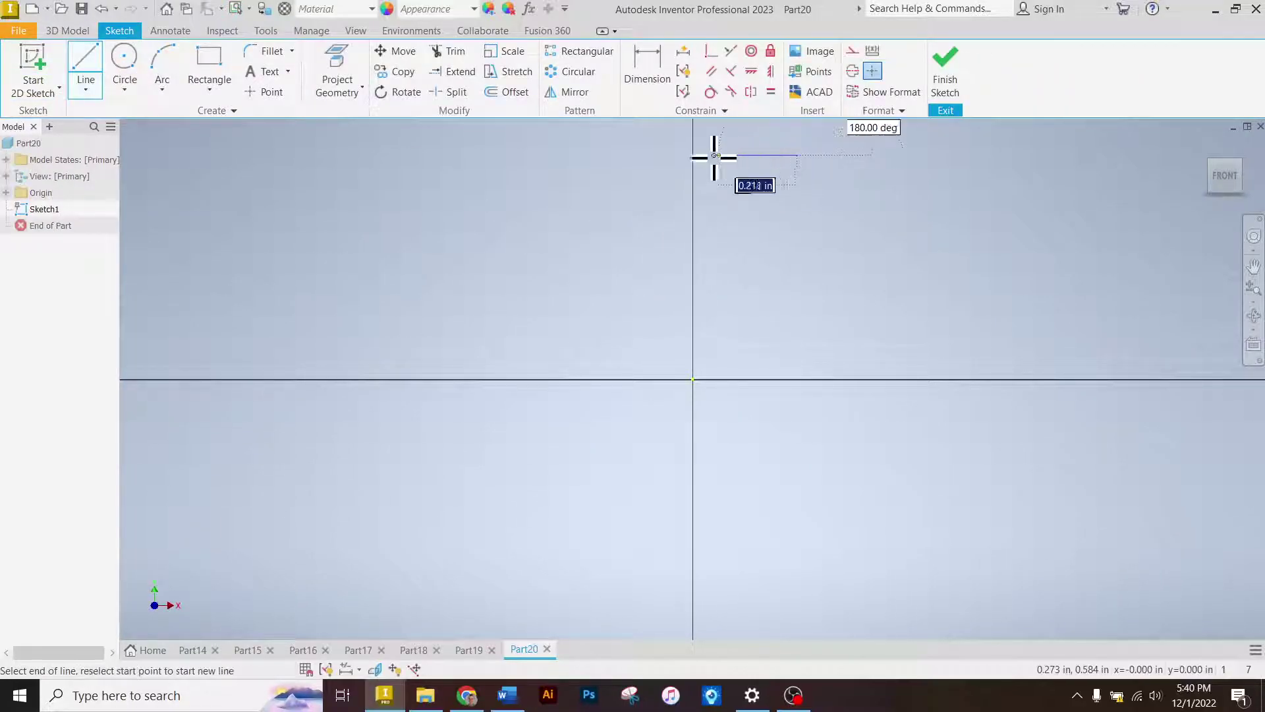
{"action": "left_click", "coordinate": [693, 156]}
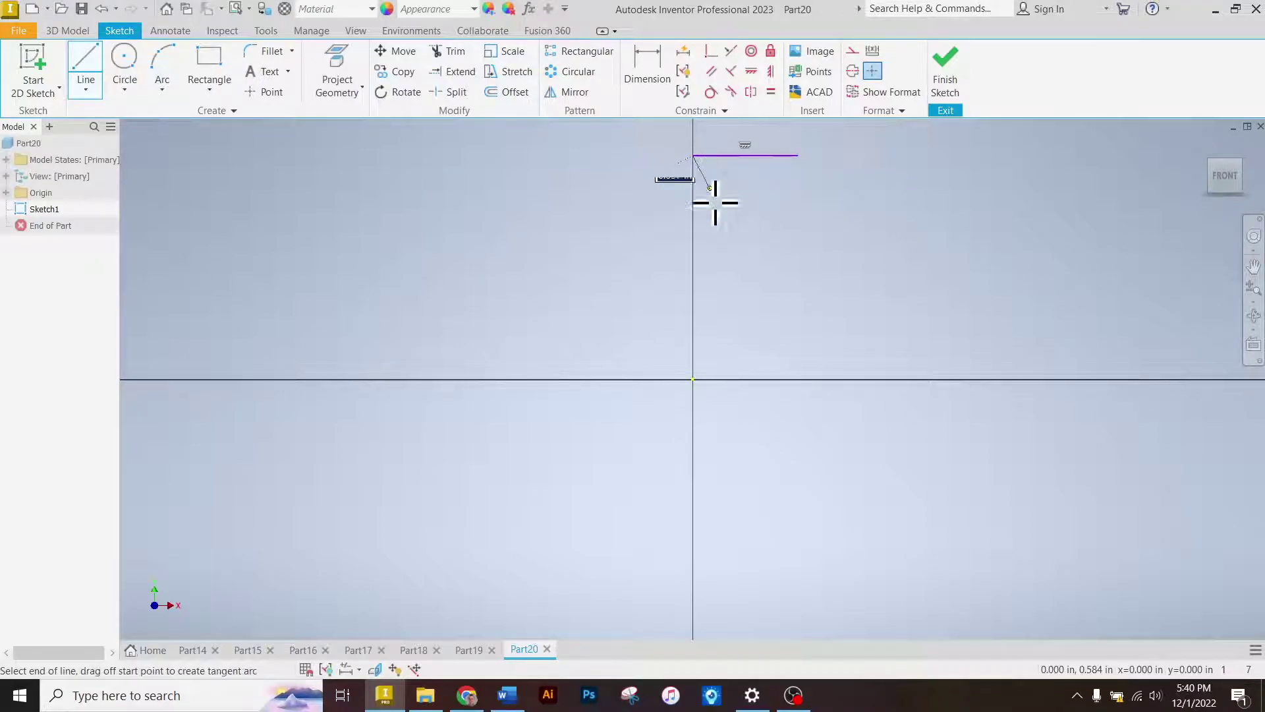
{"action": "left_click", "coordinate": [831, 379]}
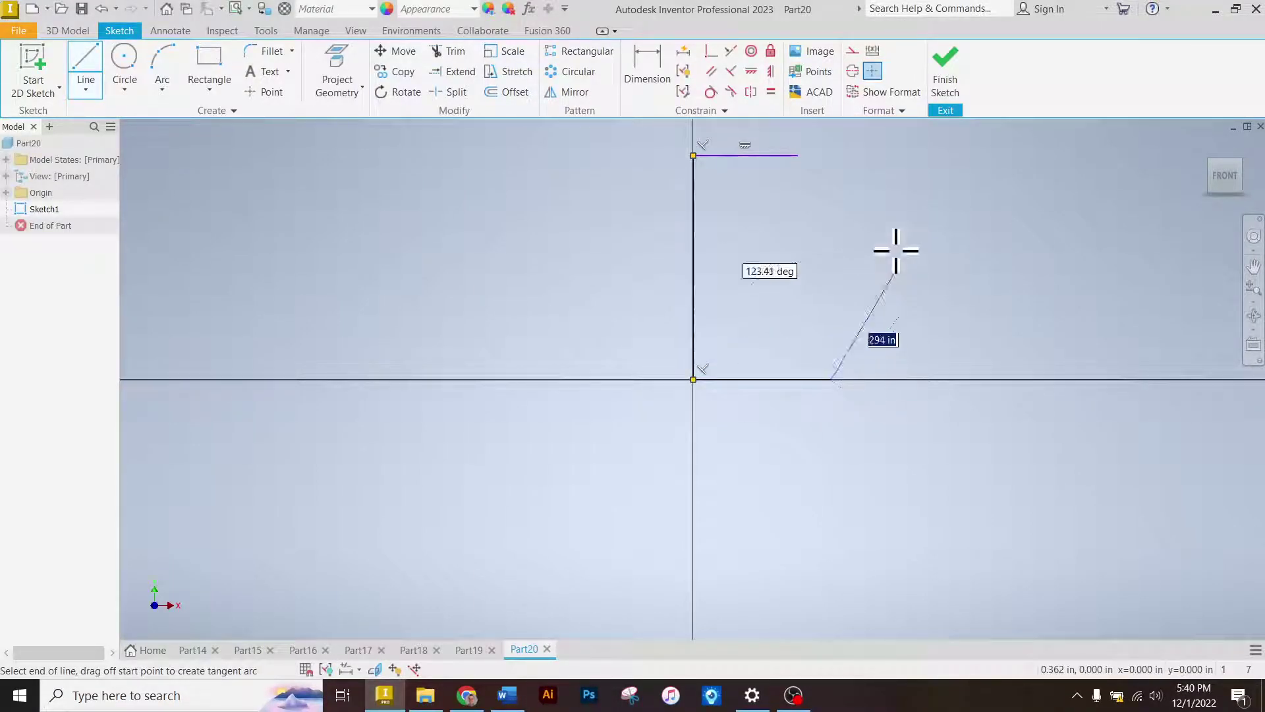
- Dimension the vertical centre line's height as 8.5 in
{"action": "left_click", "coordinate": [659, 59]}
{"action": "left_click", "coordinate": [693, 257]}
{"action": "left_click", "coordinate": [626, 264]}
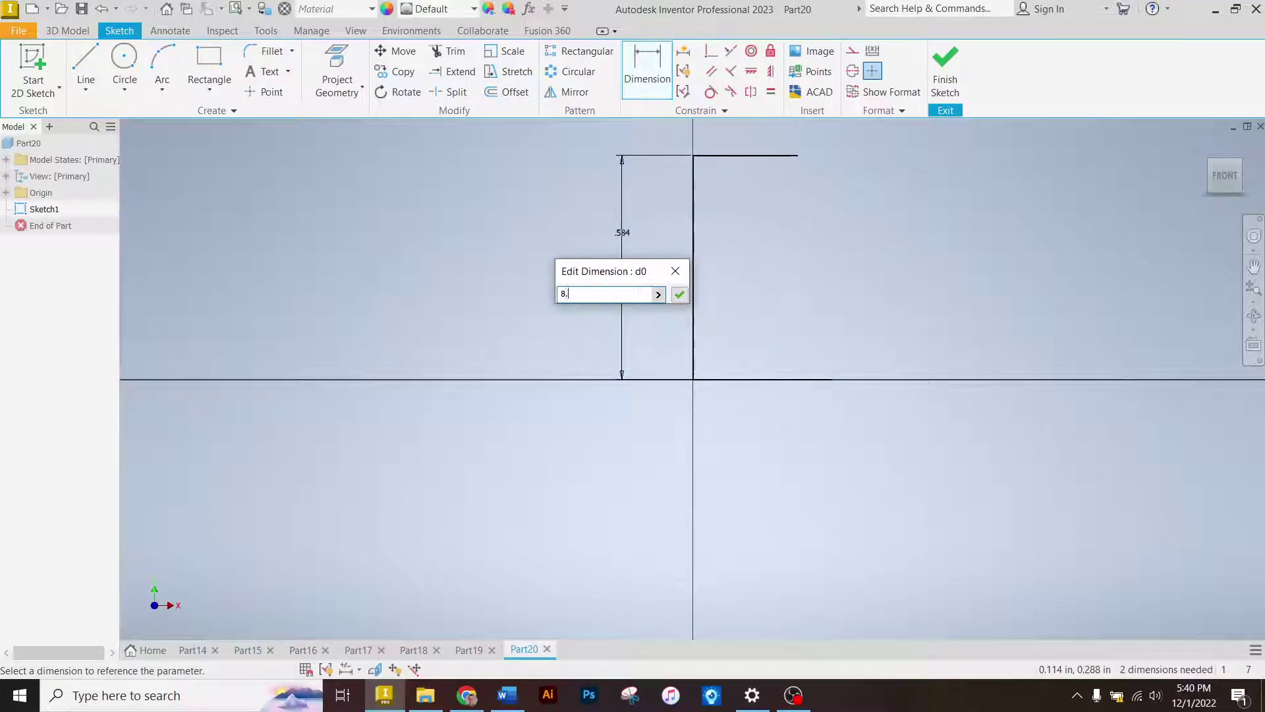
{"action": "type", "text": "8.5"}
{"action": "key", "text": "Return"}
{"action": "scroll", "coordinate": [565, 522], "scroll_direction": "up", "scroll_amount": 5}
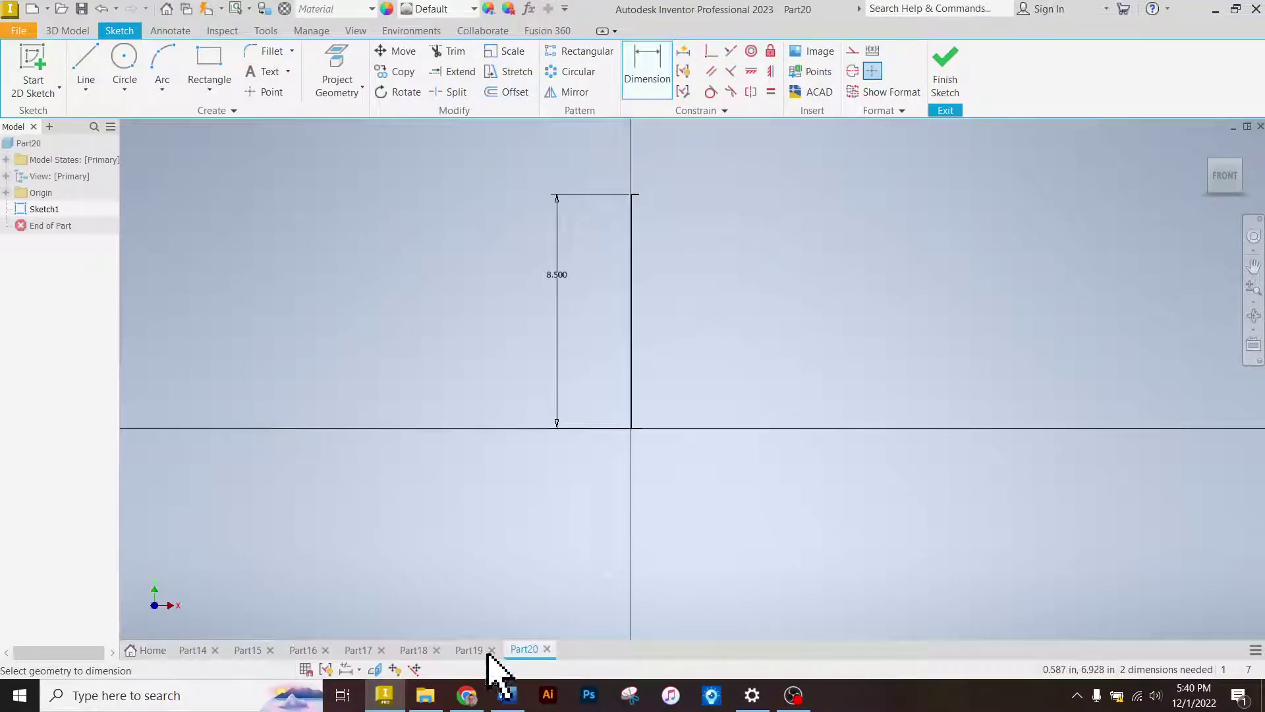
- Check the pot's rim width on the assignment drawing and dimension the top horizontal line as 3 in
{"action": "left_click", "coordinate": [467, 695]}
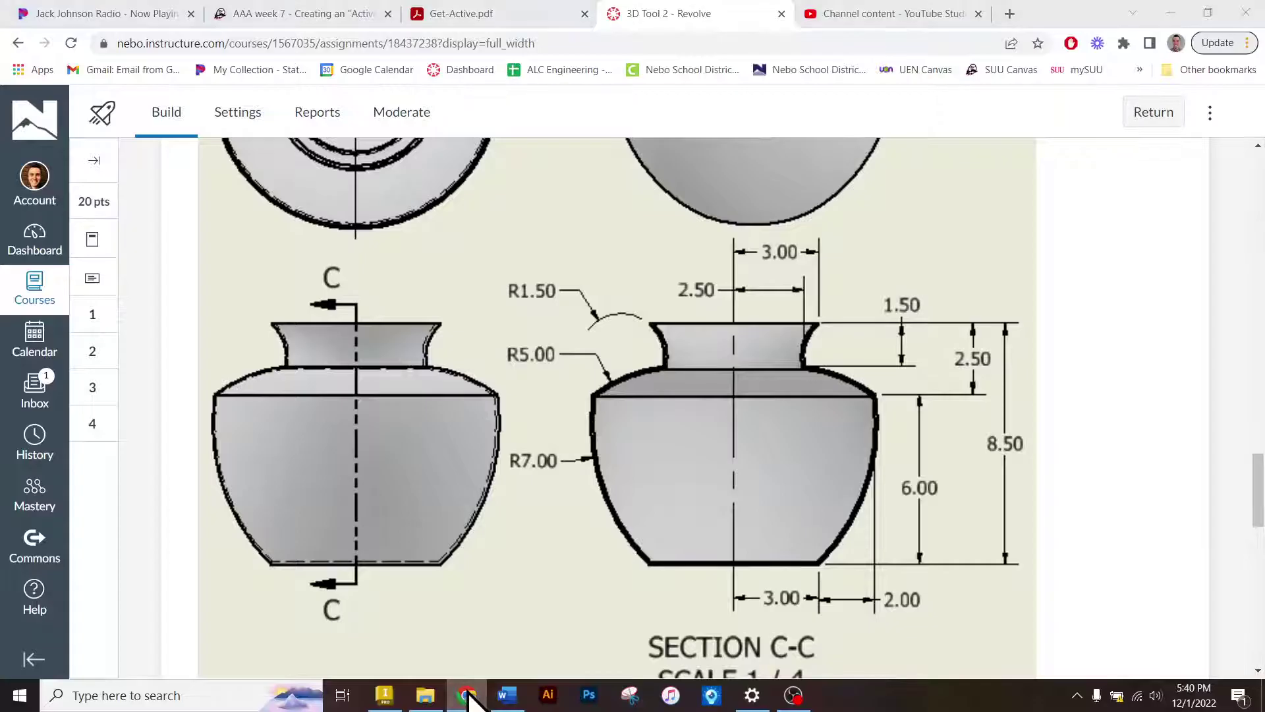
{"action": "left_click", "coordinate": [467, 696]}
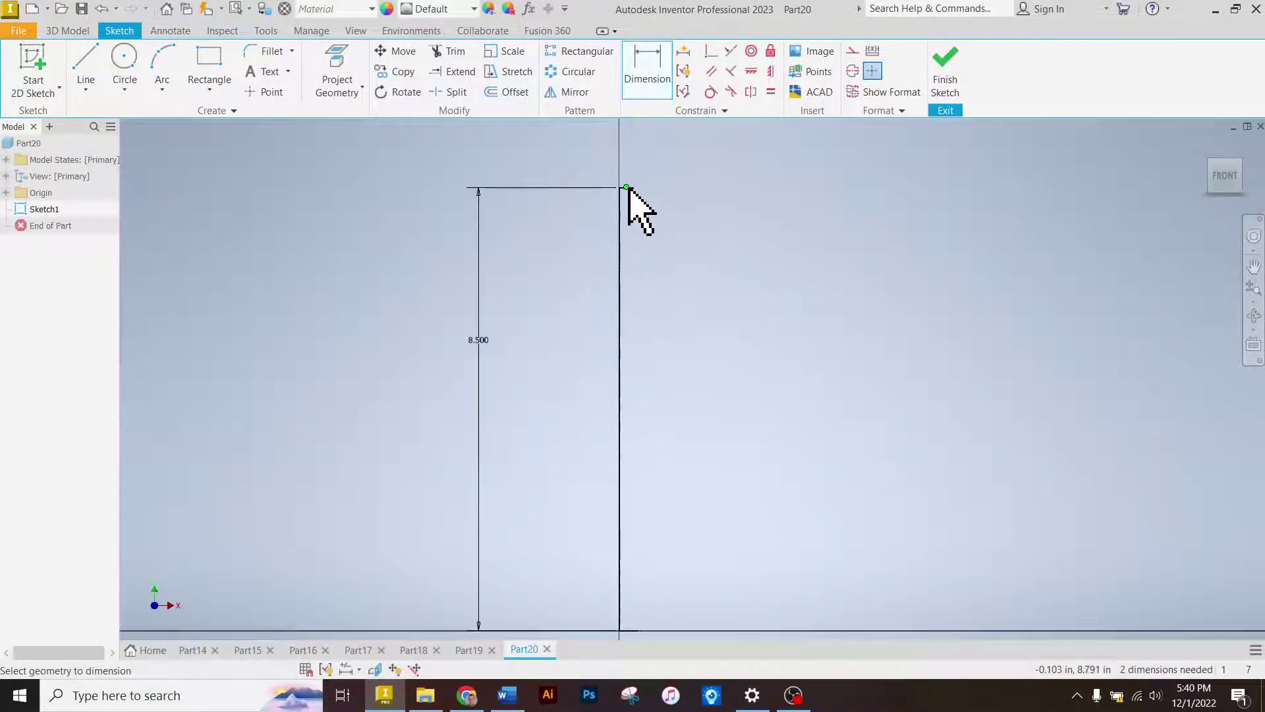
{"action": "scroll", "coordinate": [627, 189], "scroll_direction": "down", "scroll_amount": 5}
{"action": "left_click", "coordinate": [652, 204]}
{"action": "left_click", "coordinate": [659, 168]}
{"action": "type", "text": "3"}
{"action": "key", "text": "Return"}
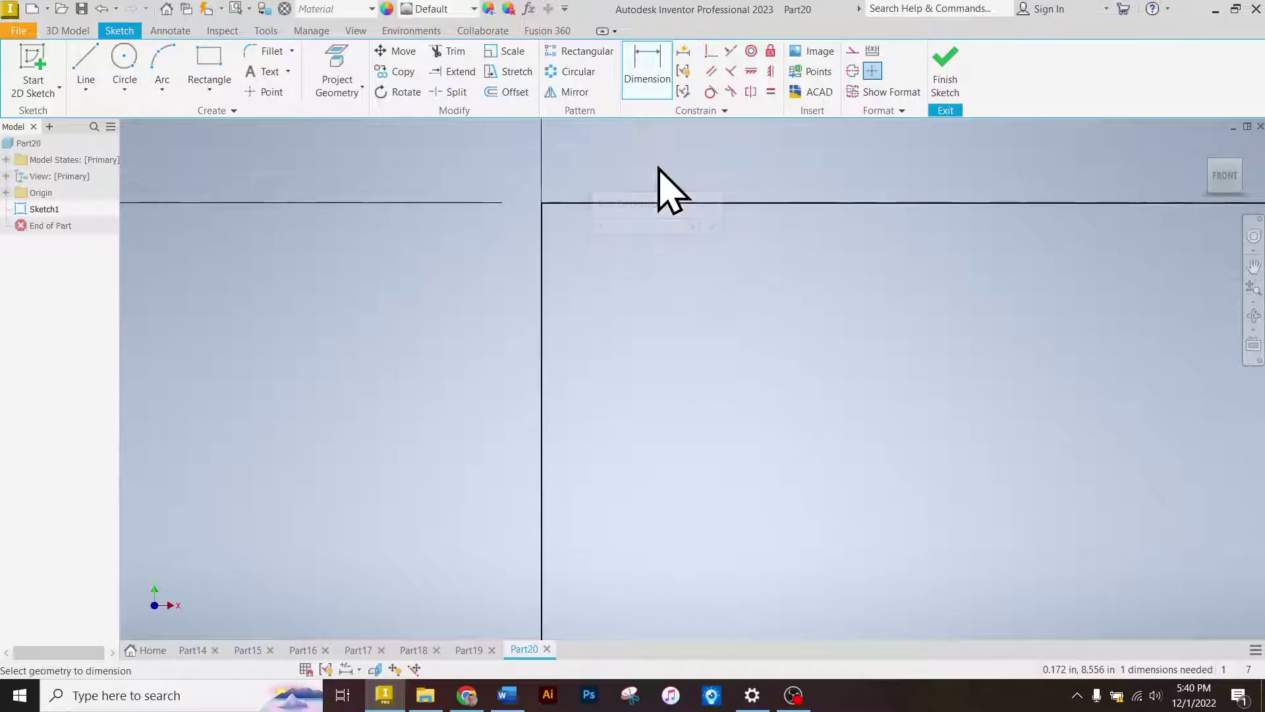
- Dimension the horizontal bottom line as 3 in
{"action": "scroll", "coordinate": [658, 170], "scroll_direction": "up", "scroll_amount": 5}
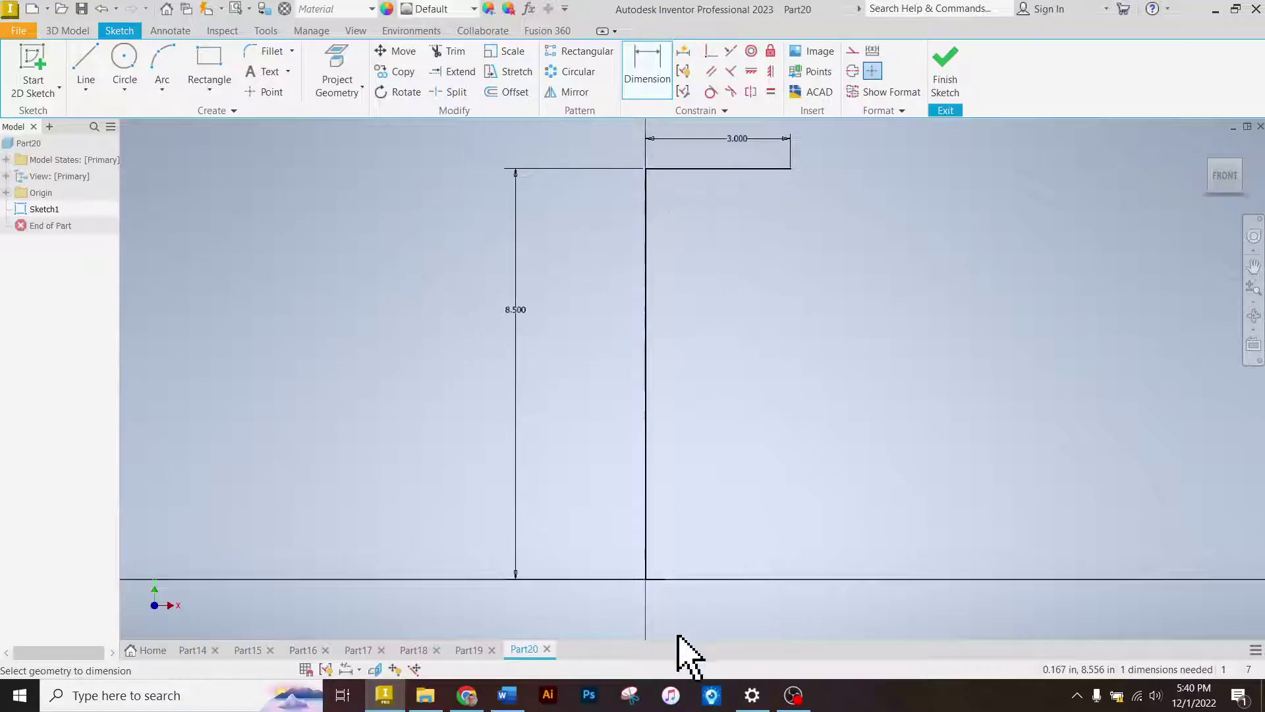
{"action": "scroll", "coordinate": [679, 636], "scroll_direction": "down", "scroll_amount": 5}
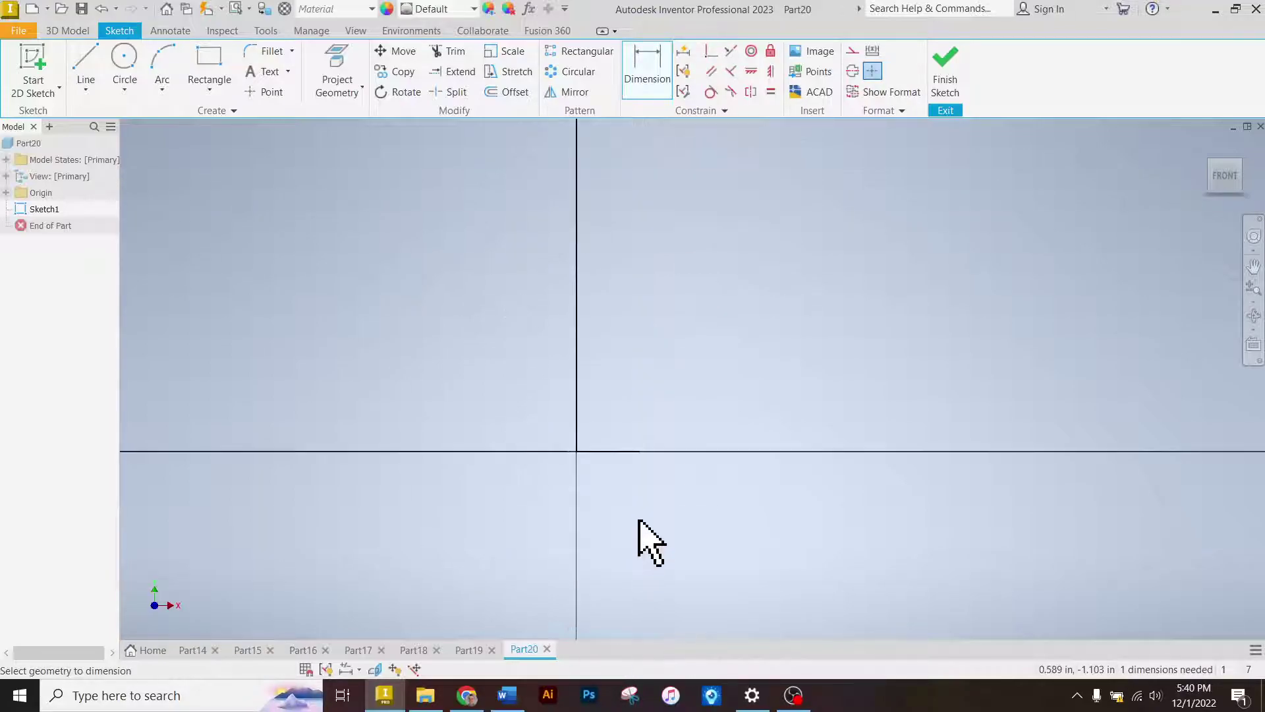
{"action": "left_click", "coordinate": [622, 451]}
{"action": "left_click", "coordinate": [634, 496]}
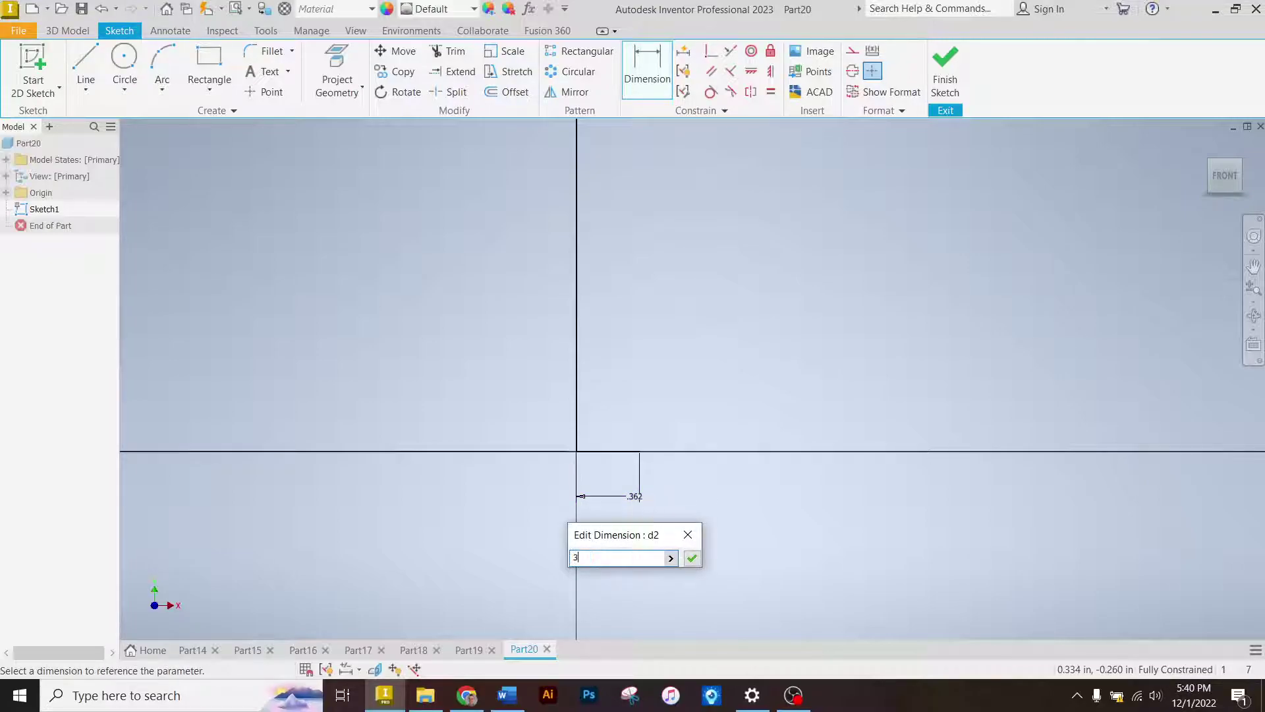
{"action": "type", "text": "3"}
{"action": "key", "text": "Return"}
{"action": "scroll", "coordinate": [684, 476], "scroll_direction": "up", "scroll_amount": 6}
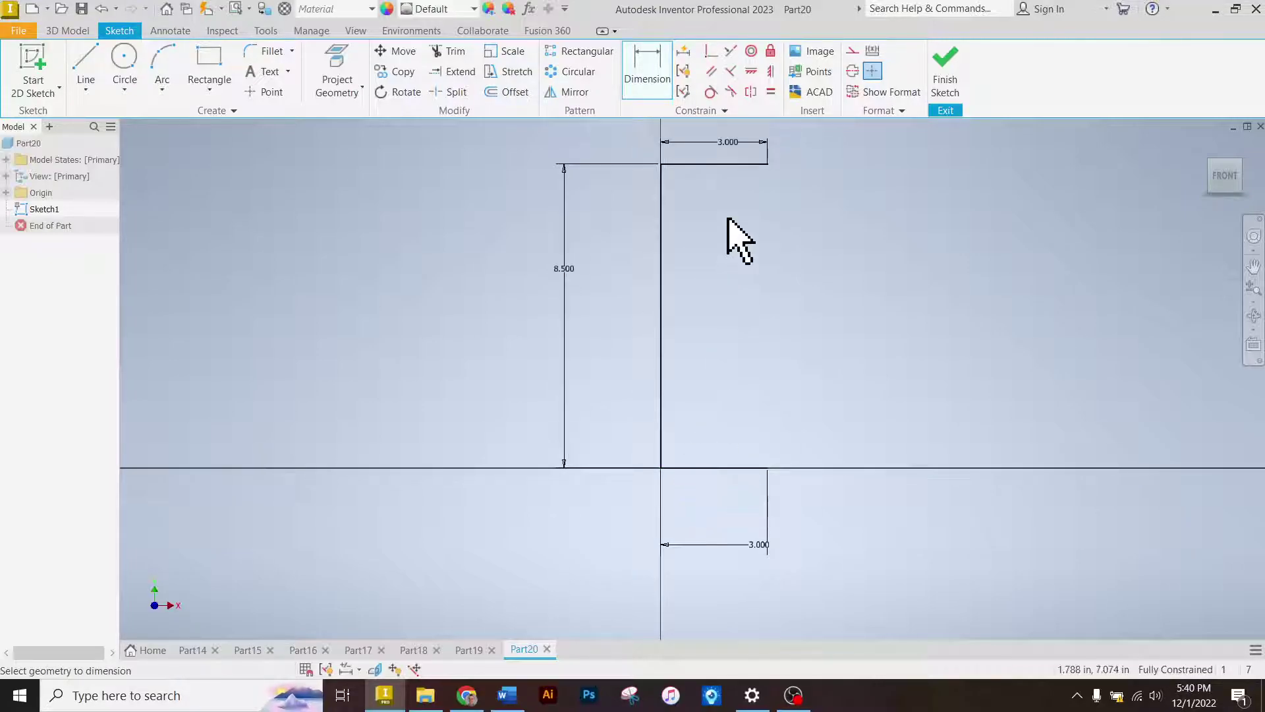
- Try to sketch the neck arc from the top line's outer end with a shoulder arc continuing below it
{"action": "left_click", "coordinate": [169, 48]}
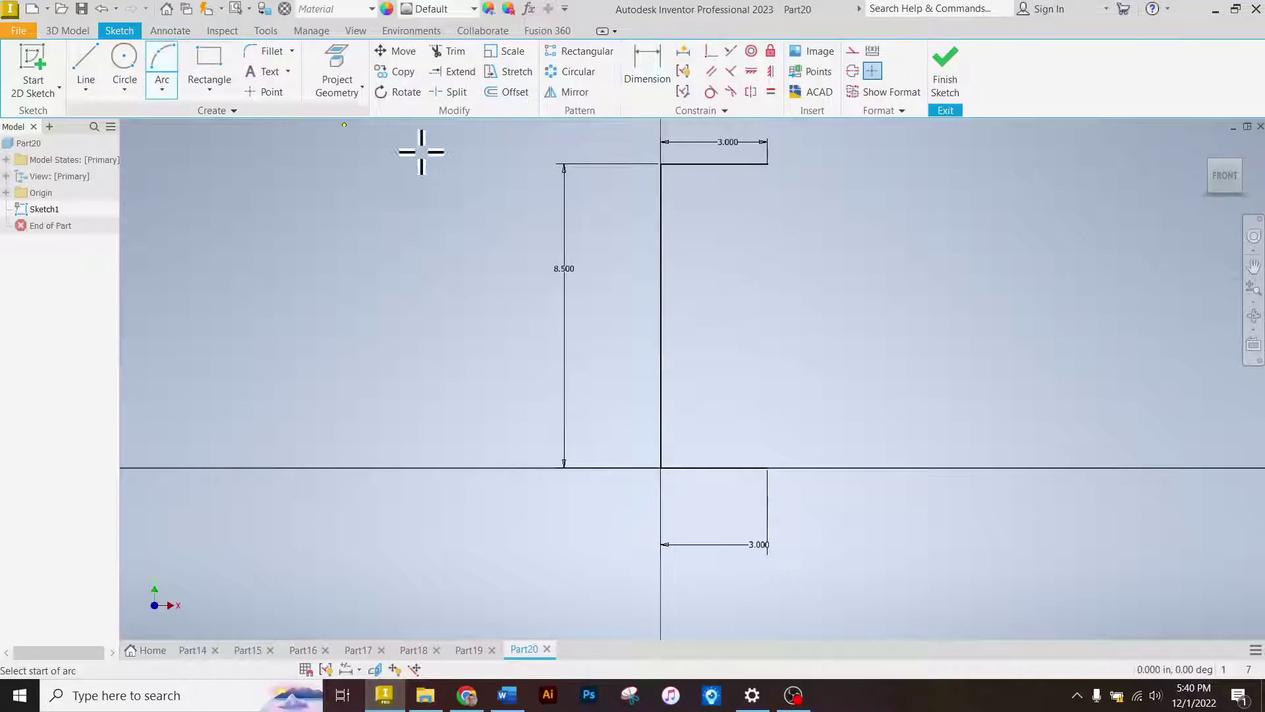
{"action": "left_click", "coordinate": [769, 163]}
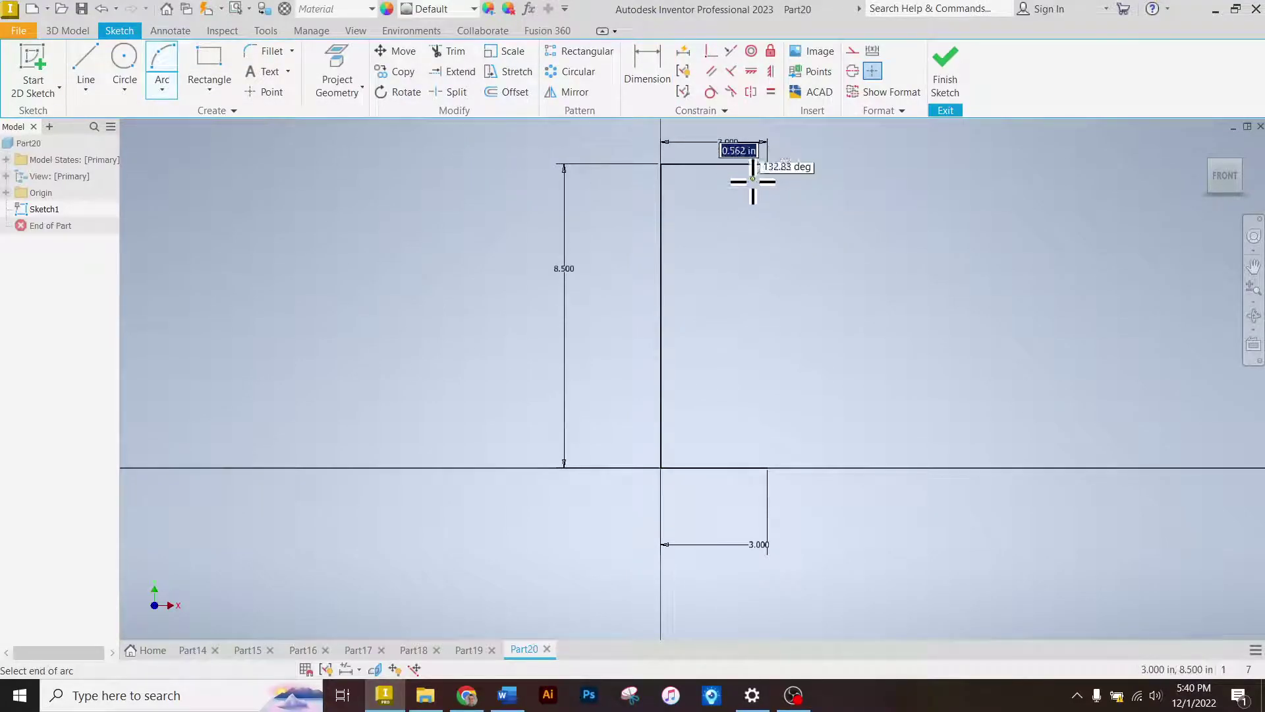
{"action": "left_click", "coordinate": [746, 197]}
{"action": "left_click", "coordinate": [746, 182]}
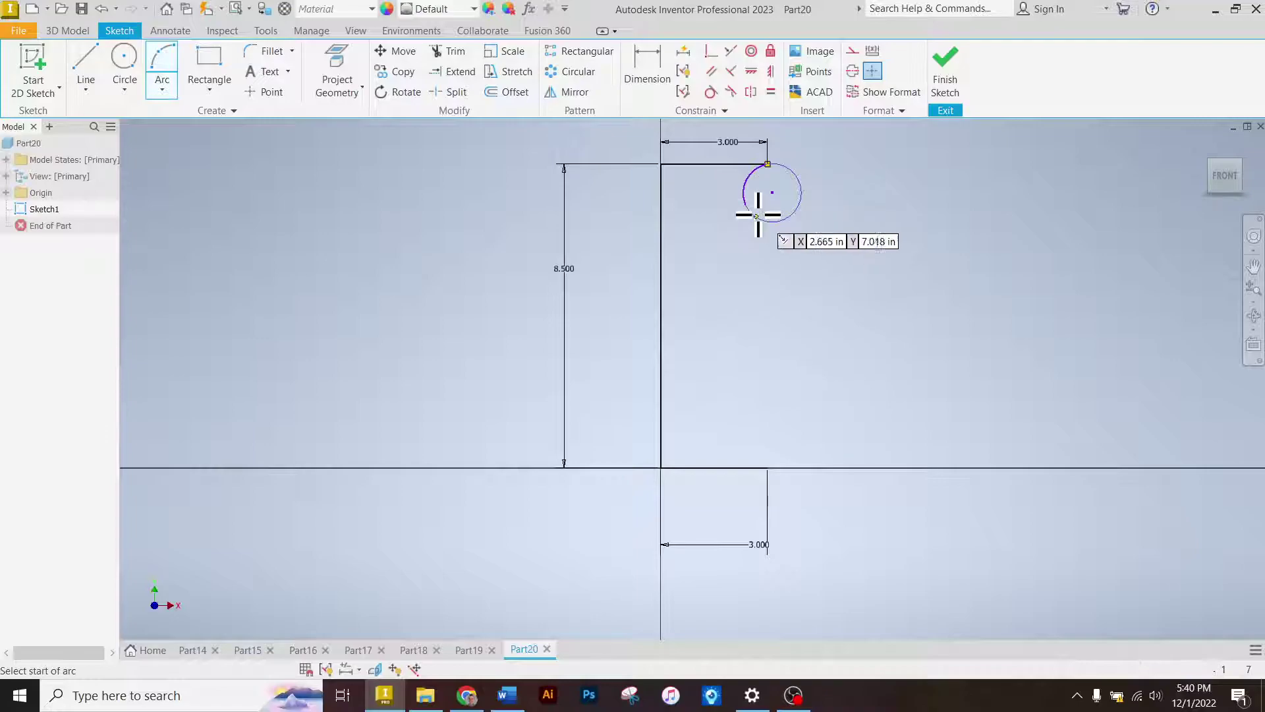
{"action": "left_click", "coordinate": [745, 205]}
{"action": "left_click", "coordinate": [817, 240]}
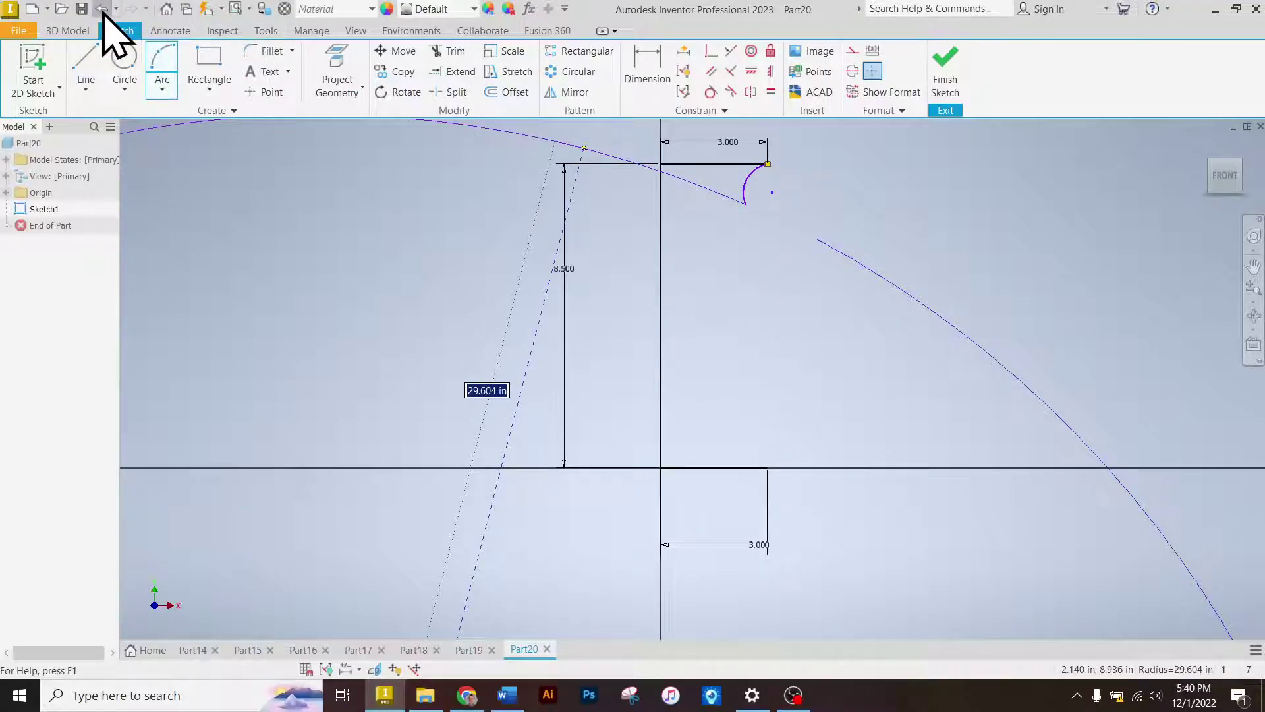
{"action": "key", "text": "Escape"}
- Sketch an inward-curving three-point neck arc of about 1.1 in radius, starting at the top line's outer end
{"action": "left_click", "coordinate": [161, 69]}
{"action": "left_click", "coordinate": [768, 164]}
{"action": "left_click", "coordinate": [751, 199]}
{"action": "left_click", "coordinate": [748, 193]}
- Sketch an outward-bulging shoulder arc of about 3 in radius from the neck arc's lower end, sloping down and outward
{"action": "scroll", "coordinate": [785, 193], "scroll_direction": "up", "scroll_amount": 6}
{"action": "left_click", "coordinate": [751, 200]}
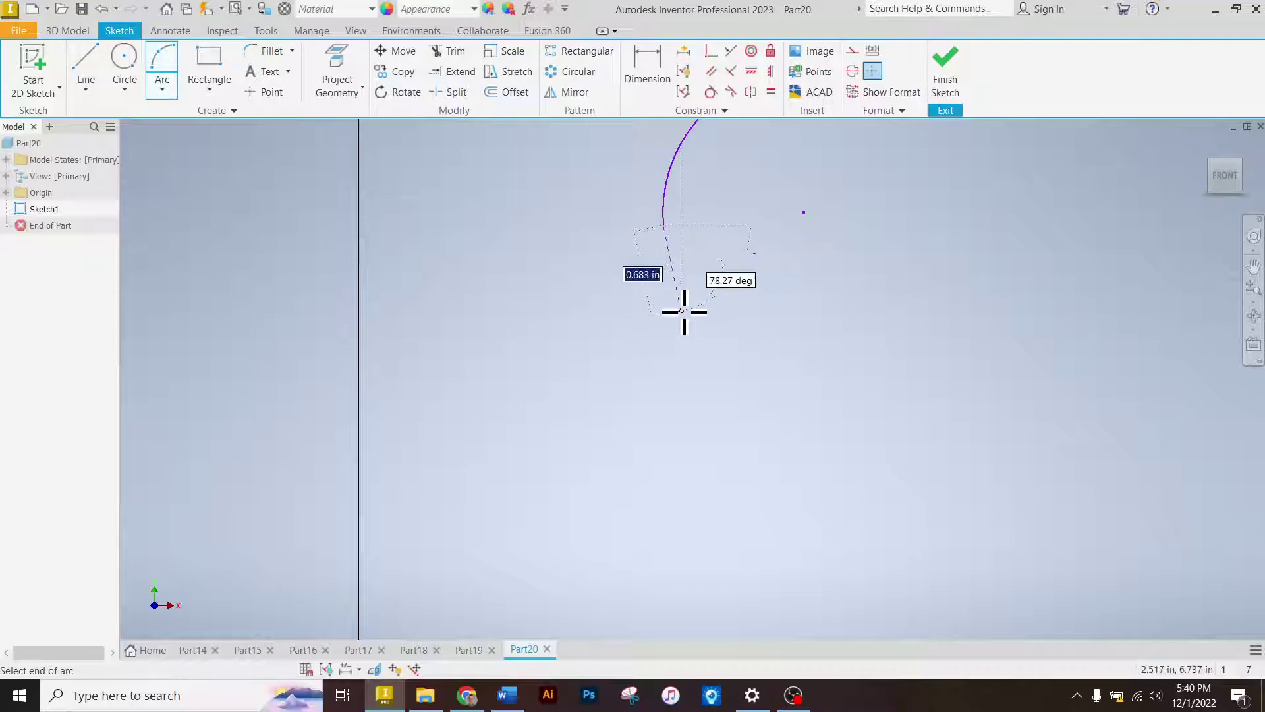
{"action": "scroll", "coordinate": [684, 311], "scroll_direction": "down", "scroll_amount": 6}
{"action": "left_click", "coordinate": [767, 316]}
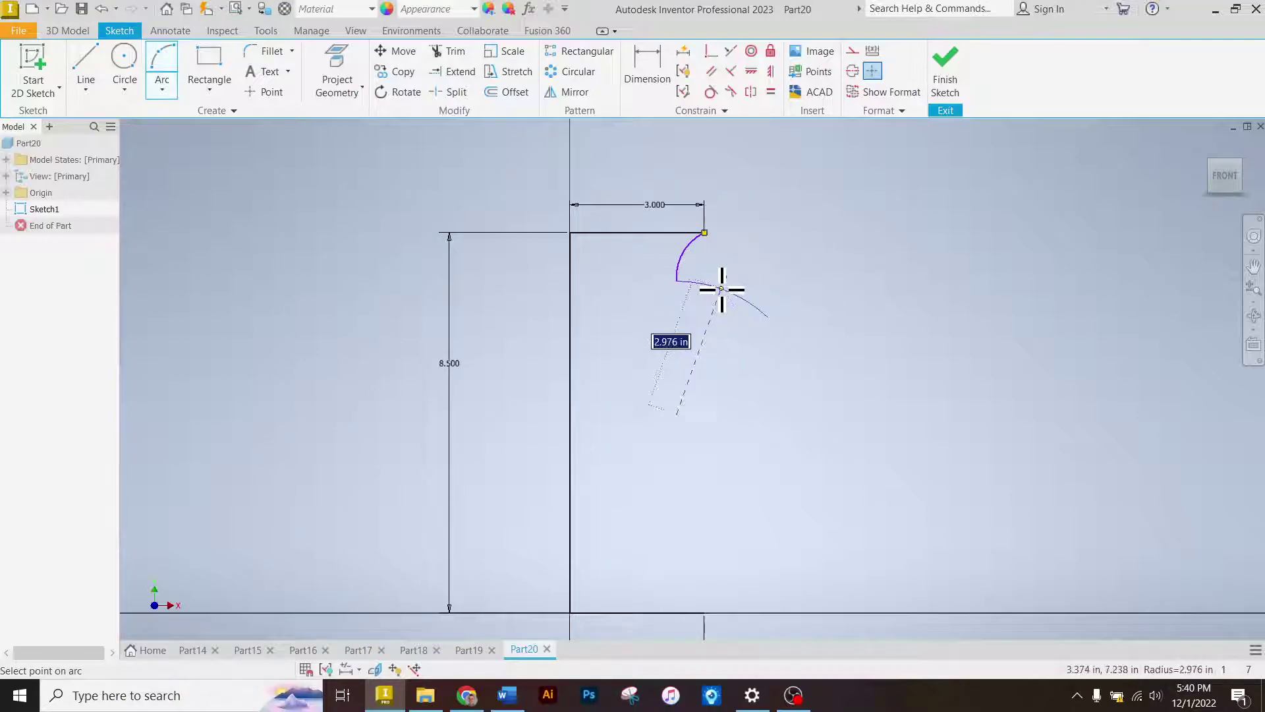
{"action": "left_click", "coordinate": [768, 317]}
- Sketch the outward-bulging body arc from the shoulder arc's outer end to the bottom line's outer end, closing the pot profile
{"action": "left_click", "coordinate": [769, 317]}
{"action": "scroll", "coordinate": [824, 326], "scroll_direction": "down", "scroll_amount": 3}
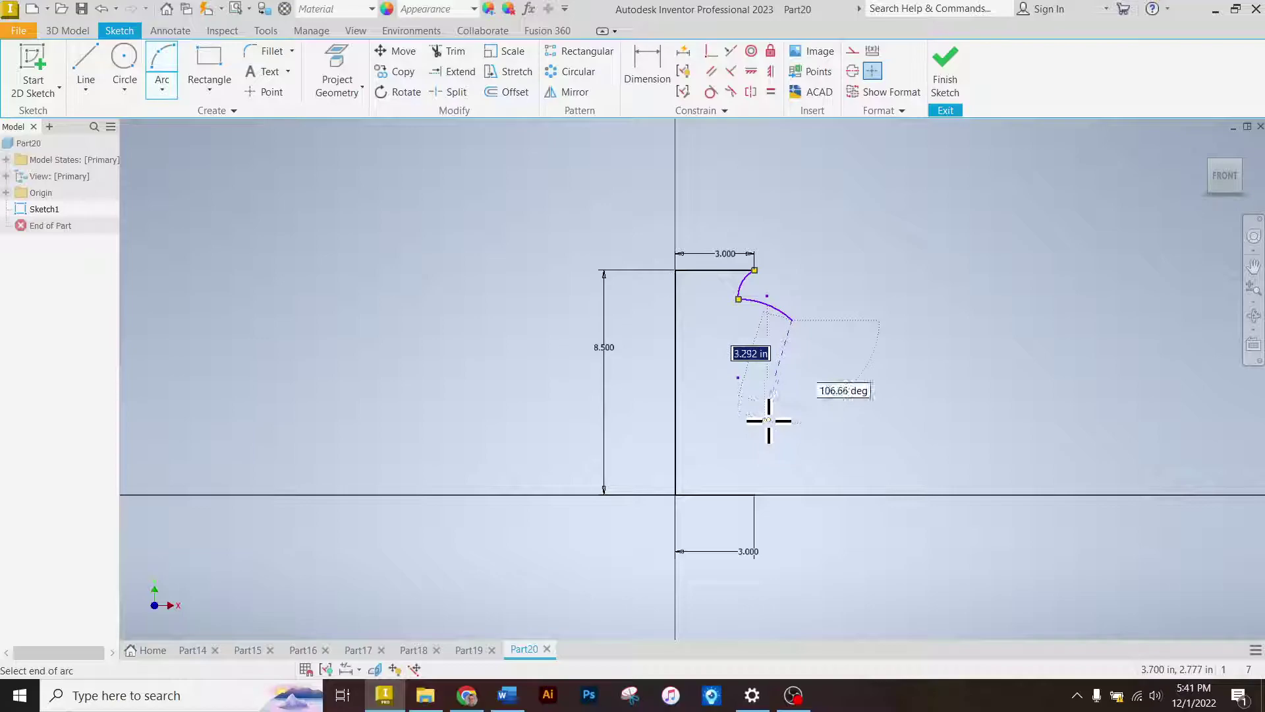
{"action": "left_click", "coordinate": [759, 495]}
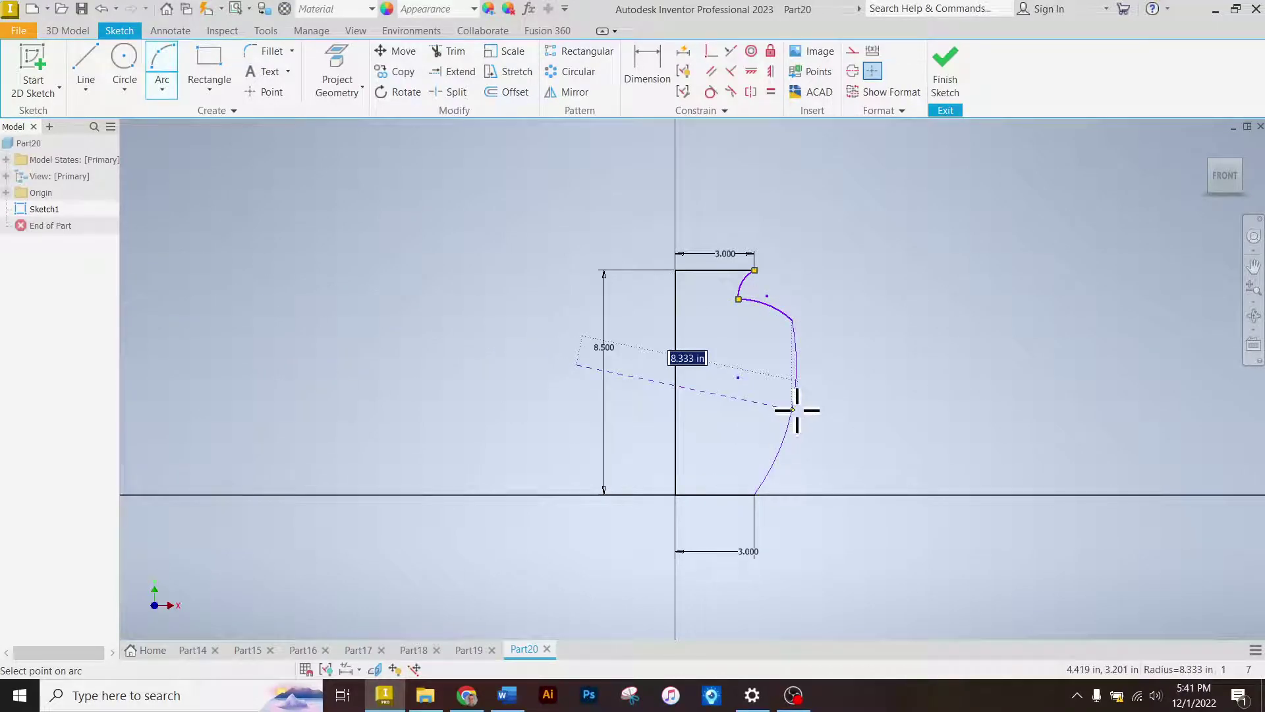
{"action": "left_click", "coordinate": [808, 390]}
{"action": "right_click", "coordinate": [876, 335]}
{"action": "left_click", "coordinate": [918, 361]}
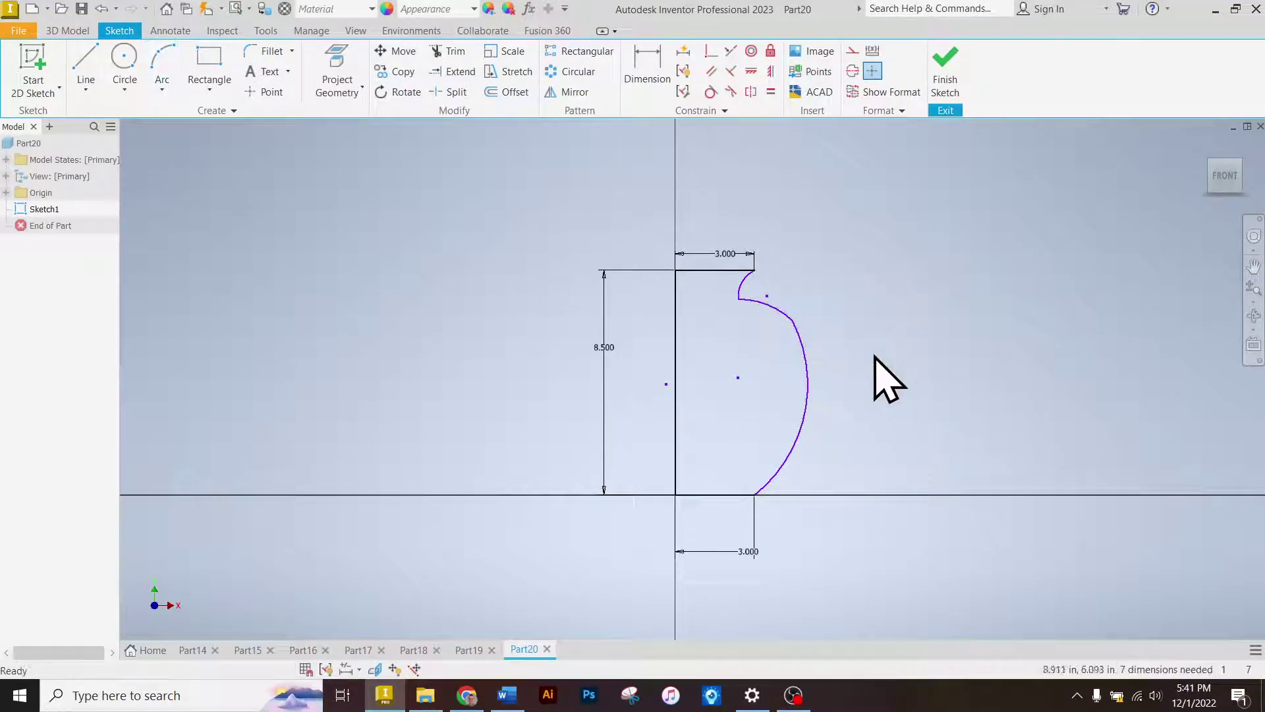
- Check the pot's dimensions on the assignment drawing and dimension the neck arc's lower end 2.5 in from the vertical centre line
{"action": "scroll", "coordinate": [867, 356], "scroll_direction": "up", "scroll_amount": 3}
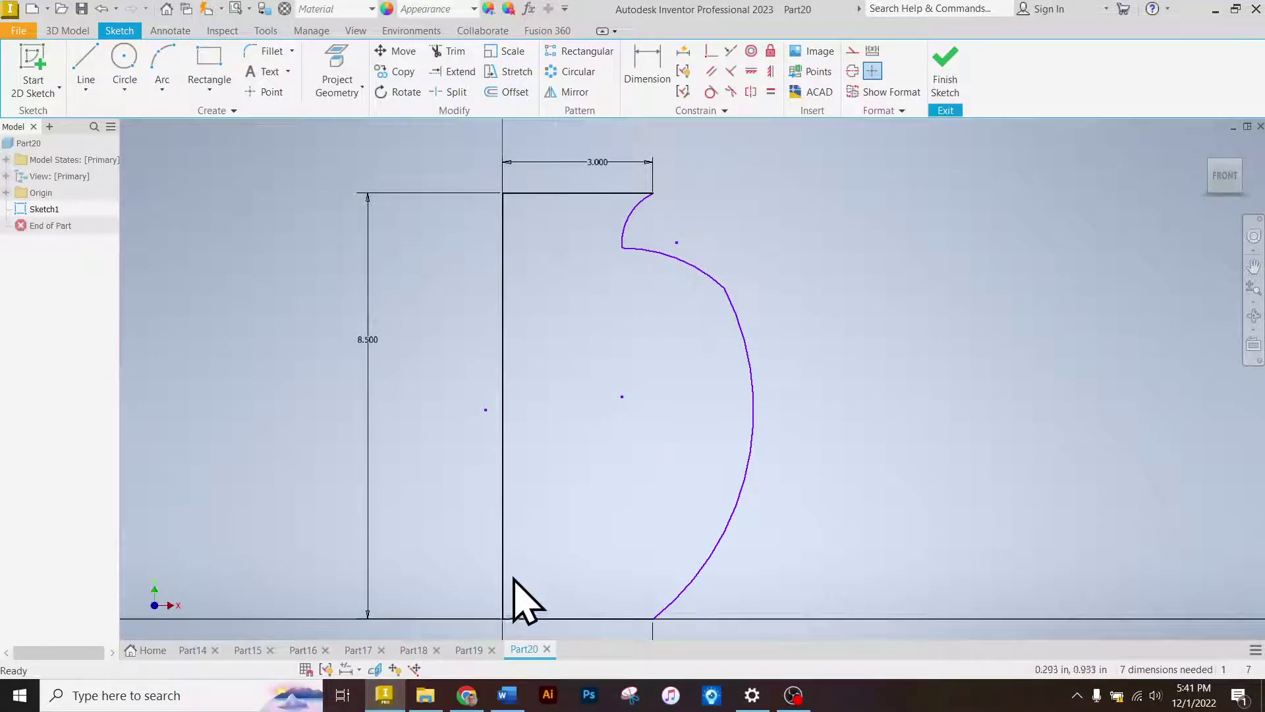
{"action": "left_click", "coordinate": [466, 694]}
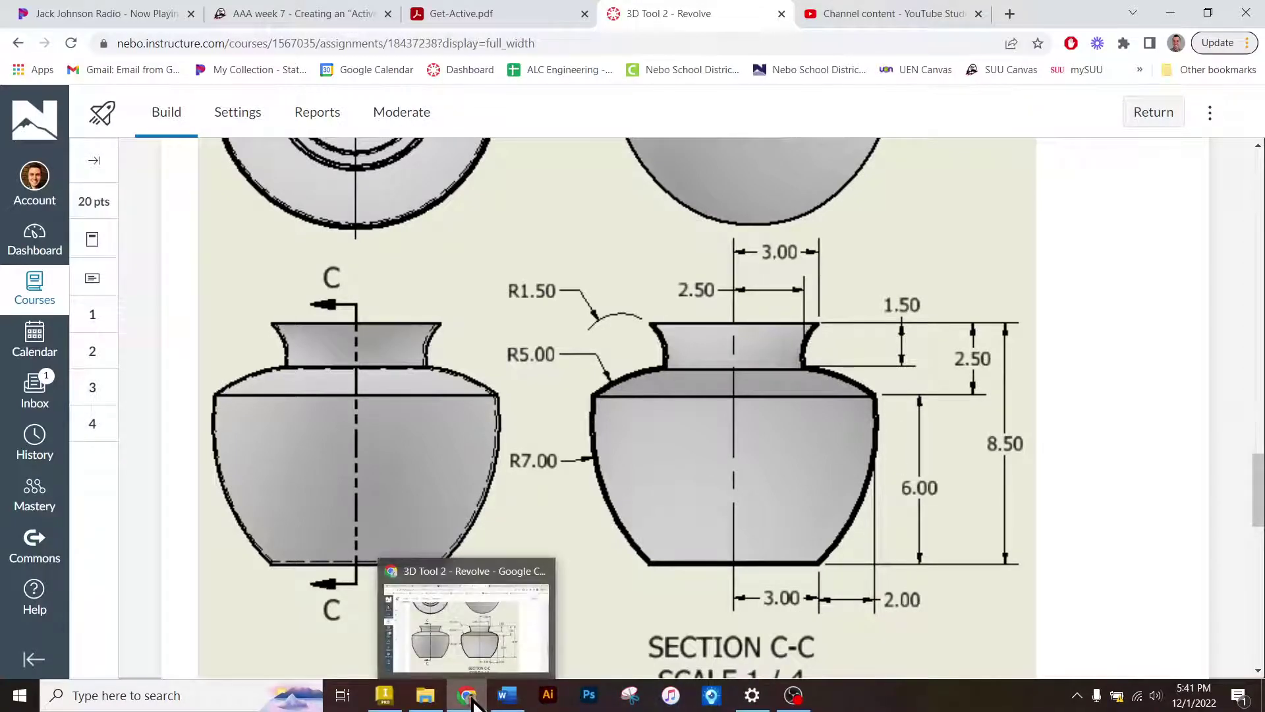
{"action": "left_click", "coordinate": [384, 695]}
{"action": "left_click", "coordinate": [644, 84]}
{"action": "left_click", "coordinate": [504, 228]}
{"action": "left_click", "coordinate": [623, 248]}
{"action": "left_click", "coordinate": [592, 183]}
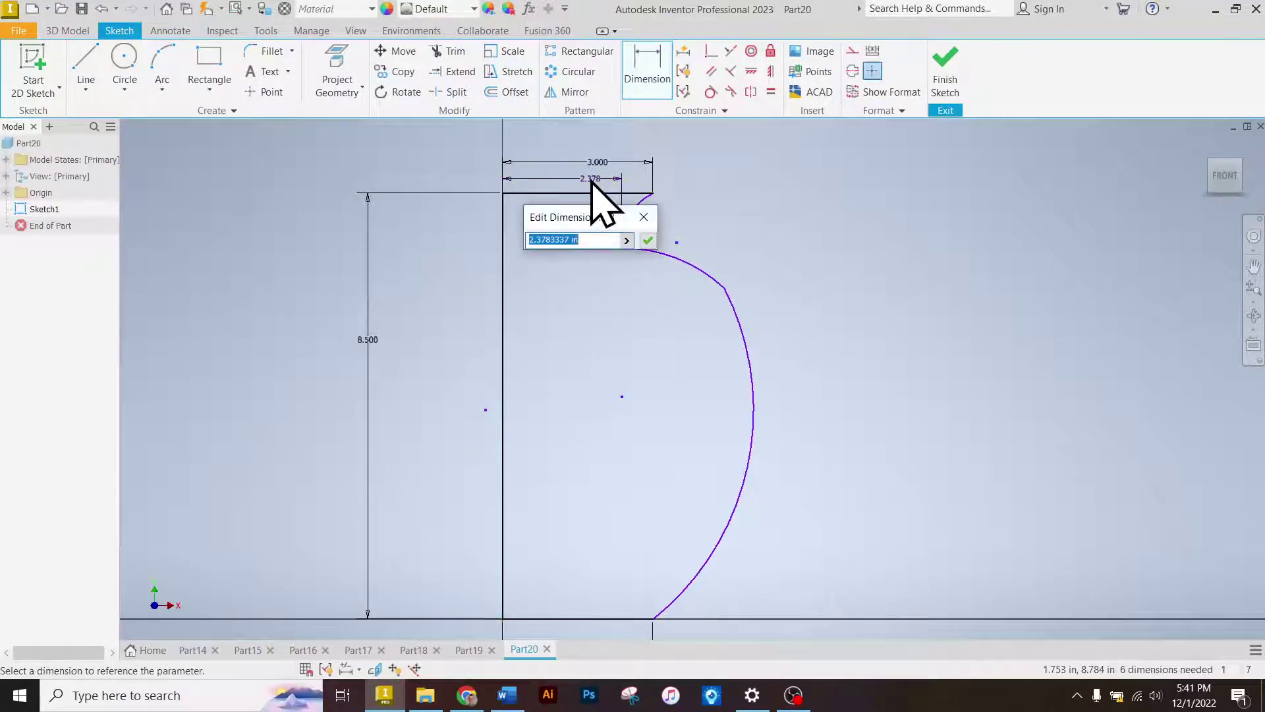
{"action": "key", "text": "Return"}
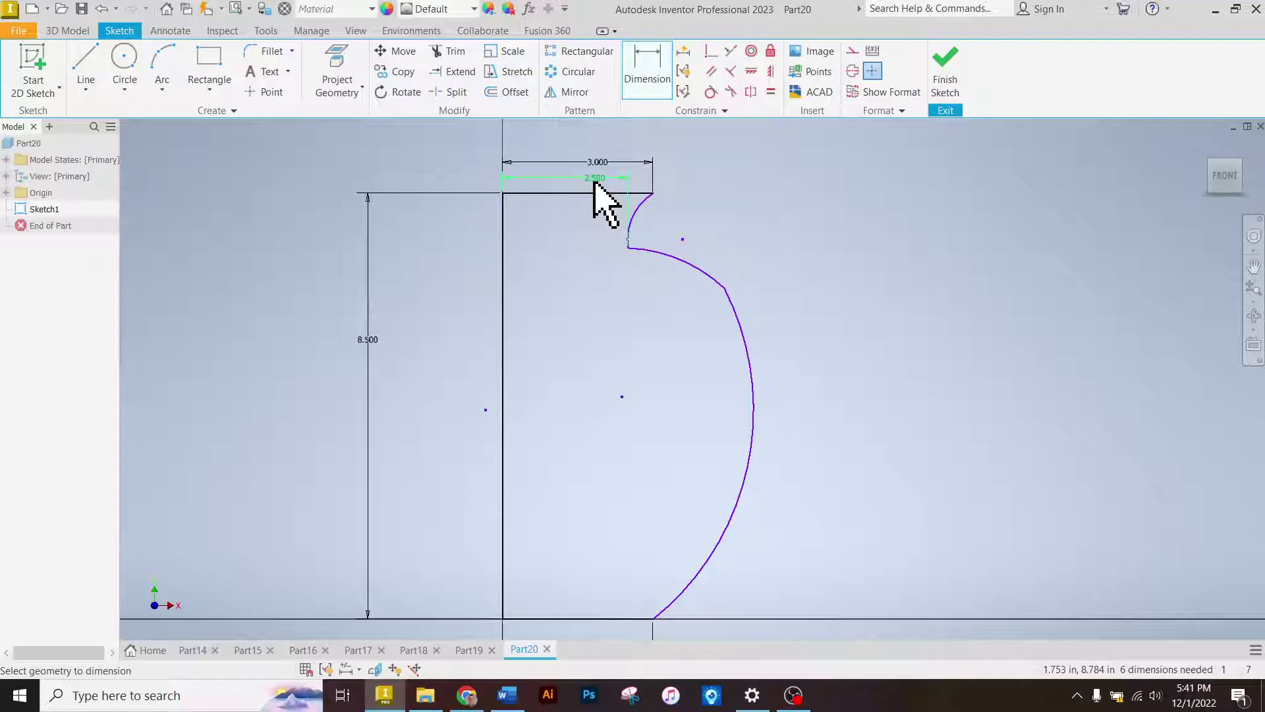
- Dimension the vertical distance from the top line to the neck arc's lower end as 1.5 in
{"action": "left_click", "coordinate": [519, 194]}
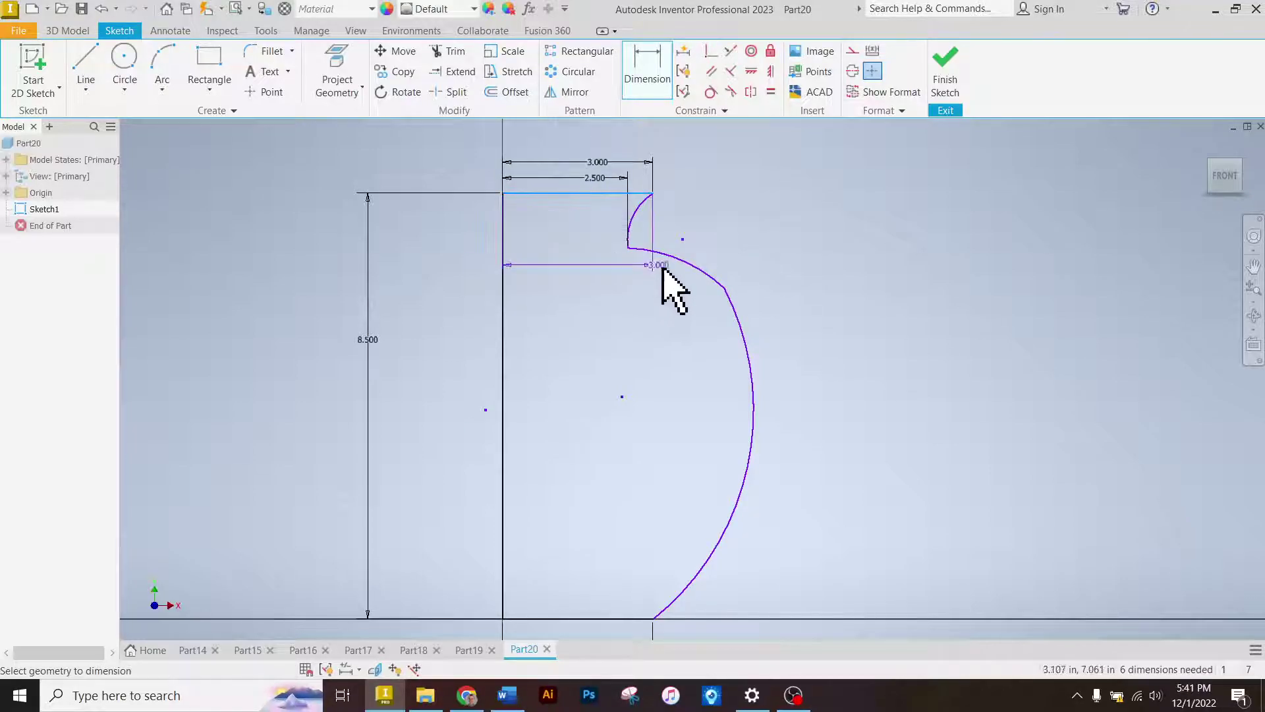
{"action": "left_click", "coordinate": [632, 248]}
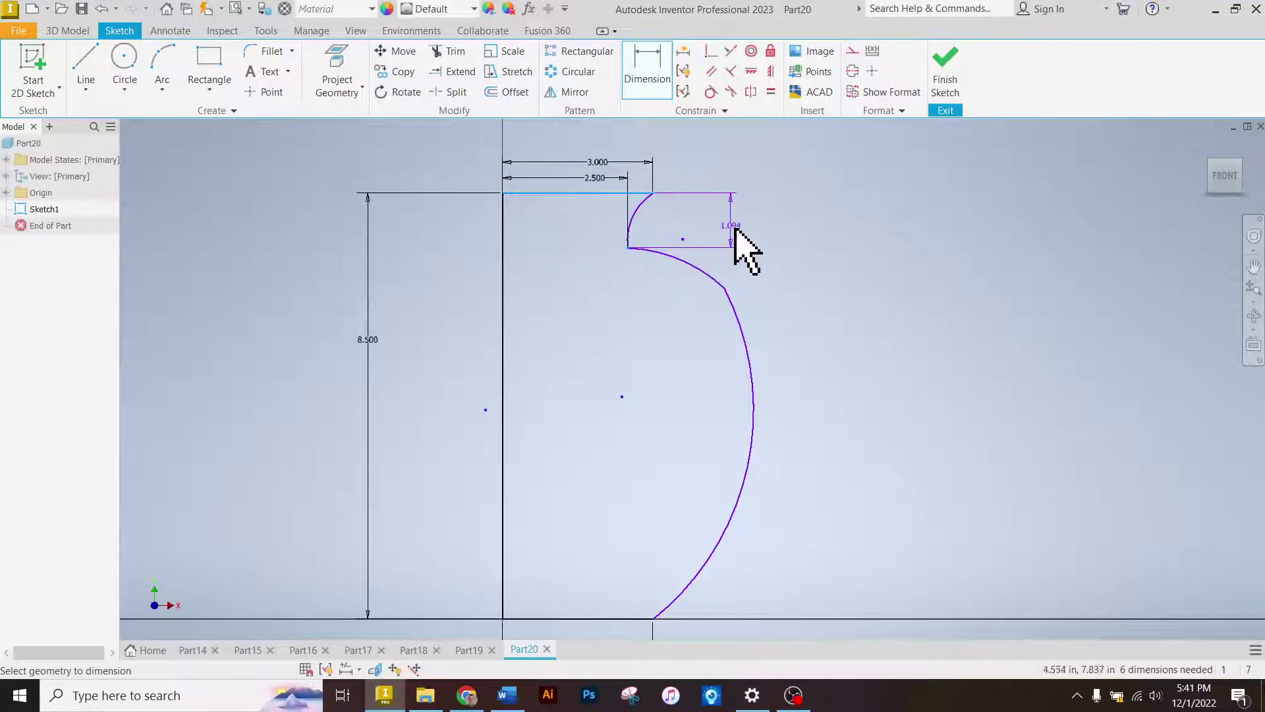
{"action": "left_click", "coordinate": [744, 220]}
{"action": "type", "text": "1.5"}
{"action": "key", "text": "Return"}
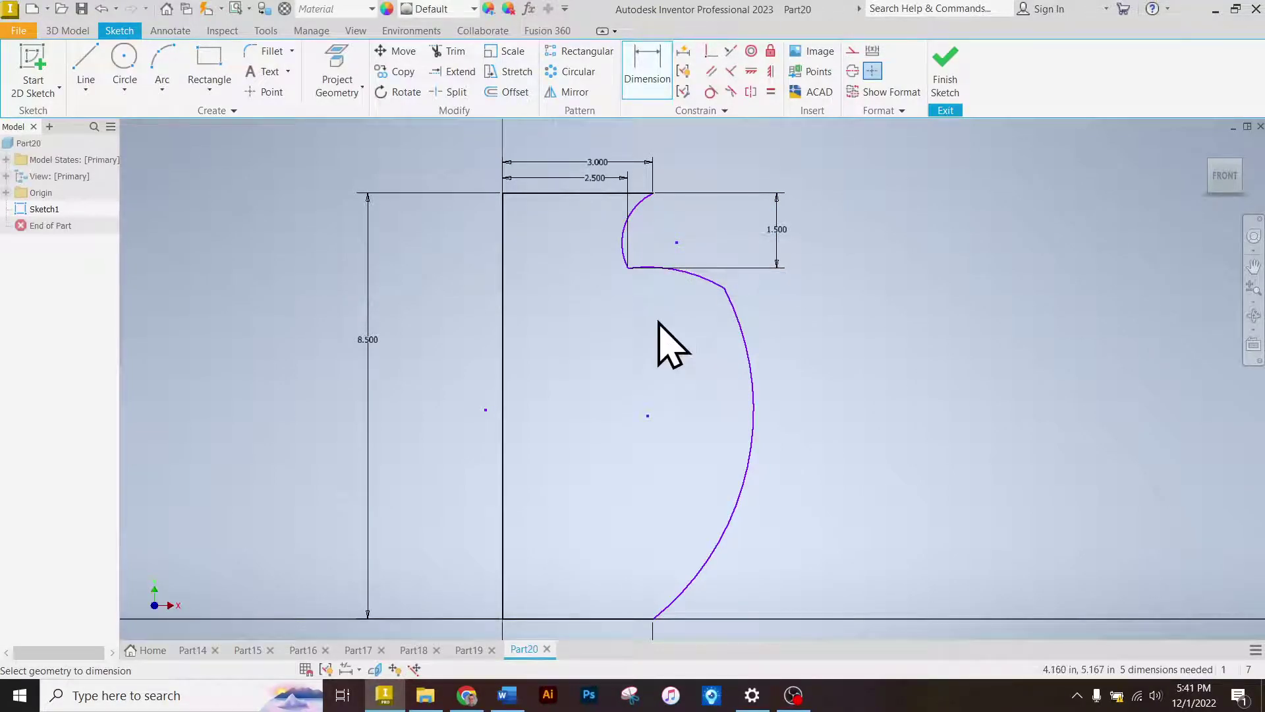
- Check the pot's body width on the assignment drawing and dimension the shoulder corner 5 in from the vertical centre line
{"action": "left_click", "coordinate": [472, 693]}
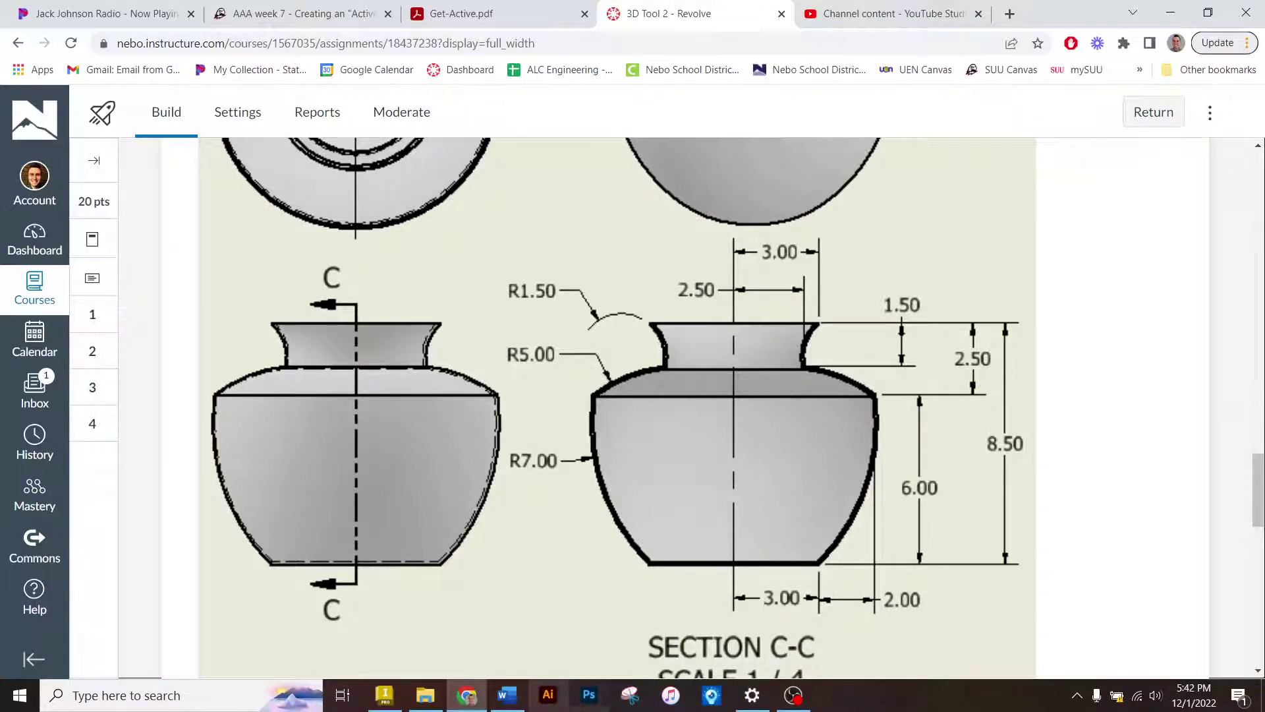
{"action": "left_click", "coordinate": [468, 696]}
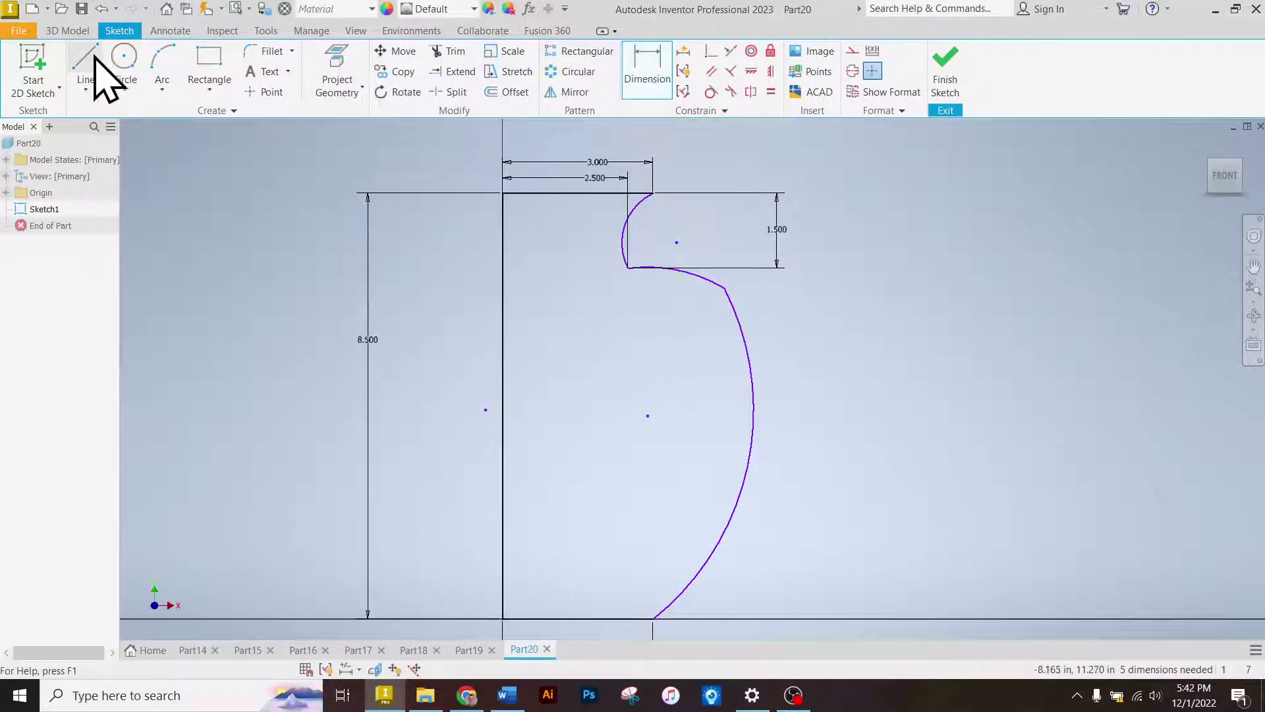
{"action": "left_click", "coordinate": [647, 69]}
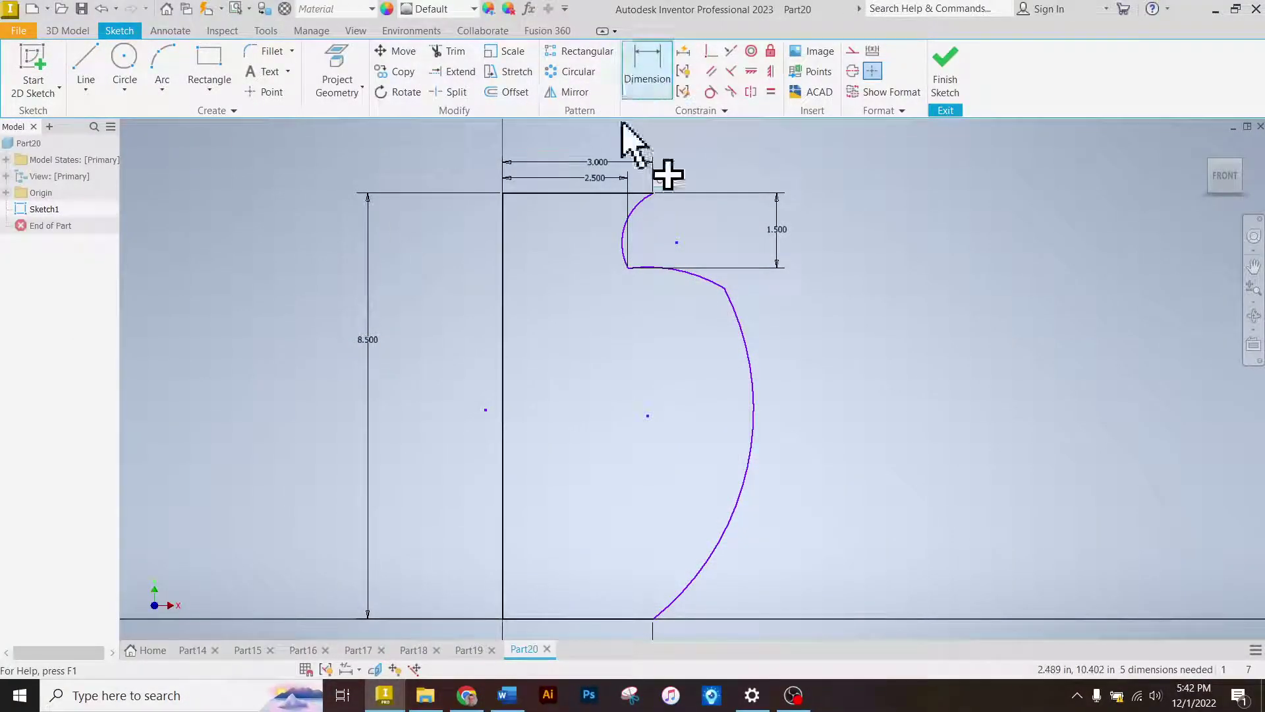
{"action": "left_click", "coordinate": [501, 356]}
{"action": "left_click", "coordinate": [723, 288]}
{"action": "left_click", "coordinate": [646, 325]}
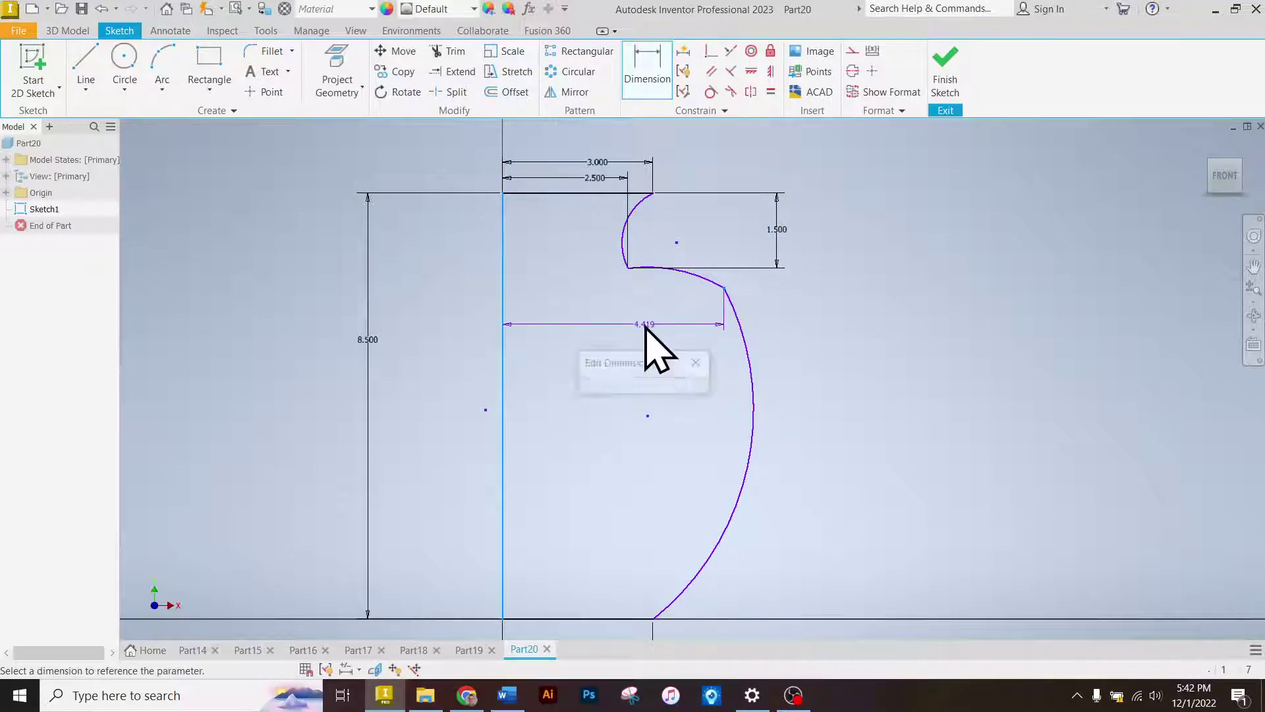
{"action": "key", "text": "Return"}
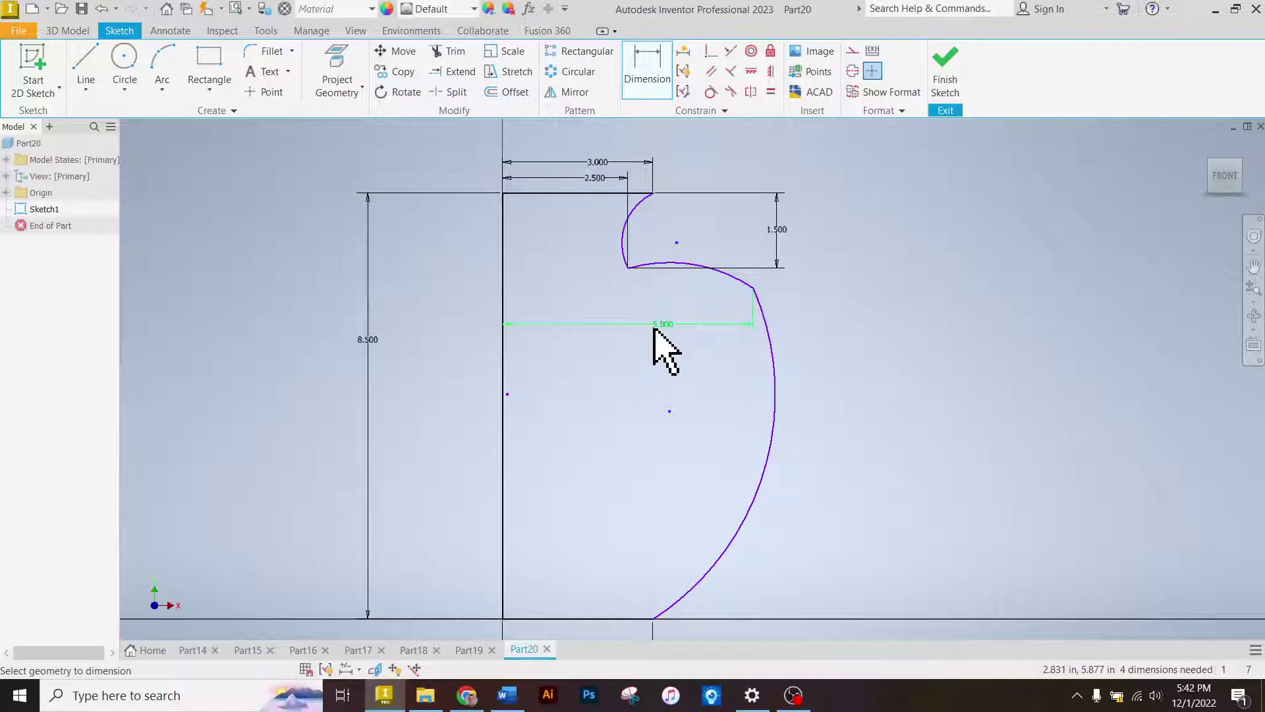
- Dimension the shoulder corner's height above the bottom line as 6 in
{"action": "left_click", "coordinate": [611, 618]}
{"action": "left_click", "coordinate": [808, 489]}
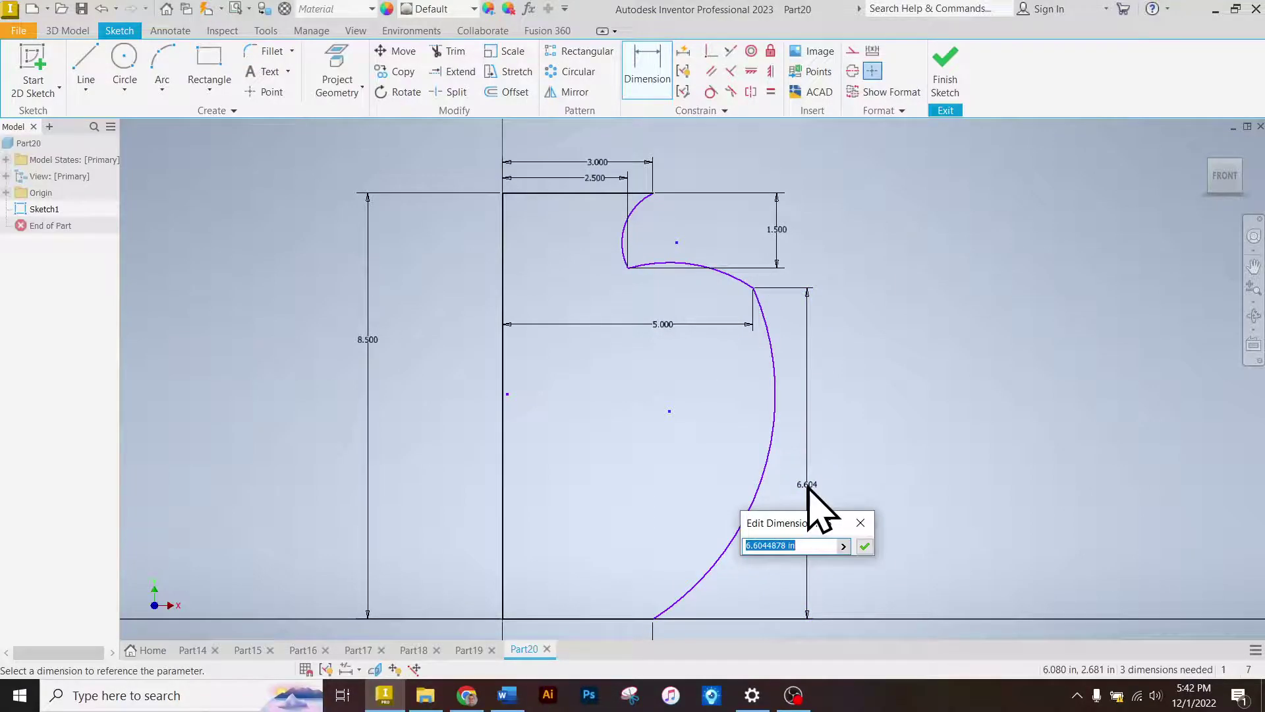
{"action": "type", "text": "6"}
{"action": "key", "text": "Return"}
{"action": "scroll", "coordinate": [835, 382], "scroll_direction": "up", "scroll_amount": 2}
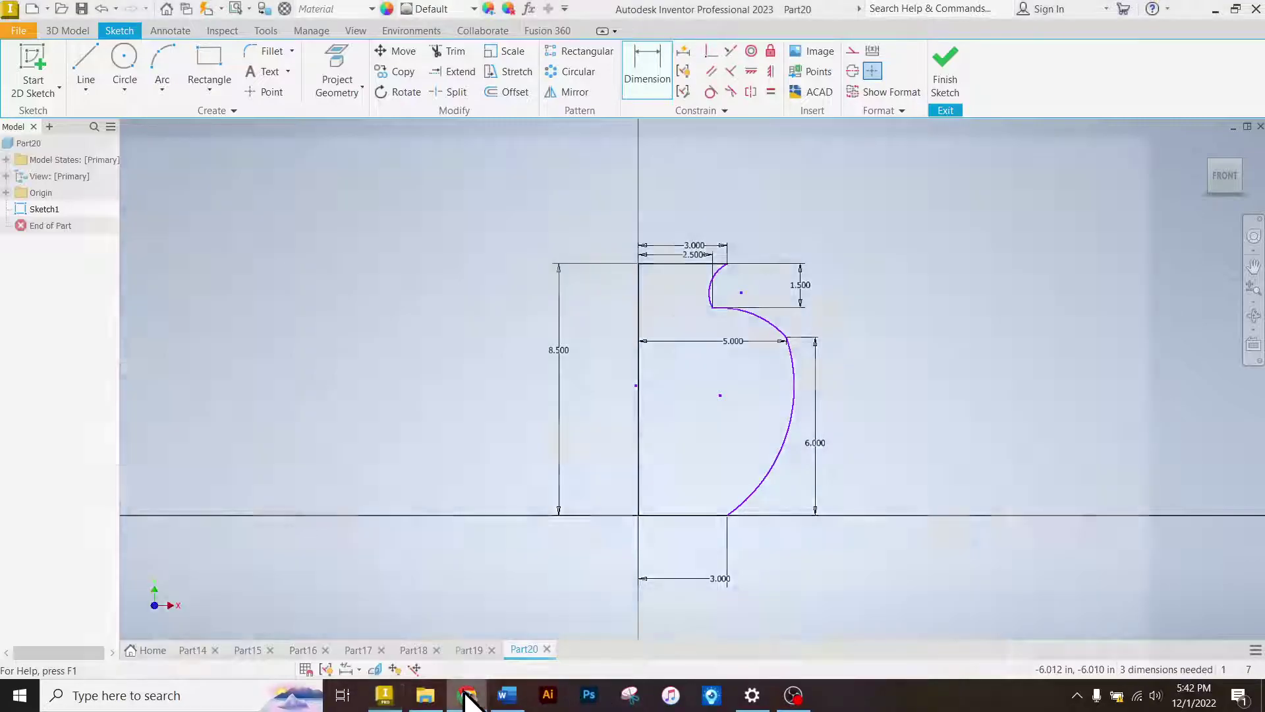
- Check the arc radii on the assignment drawing and dimension the neck arc's radius as 1.5 in
{"action": "left_click", "coordinate": [467, 696]}
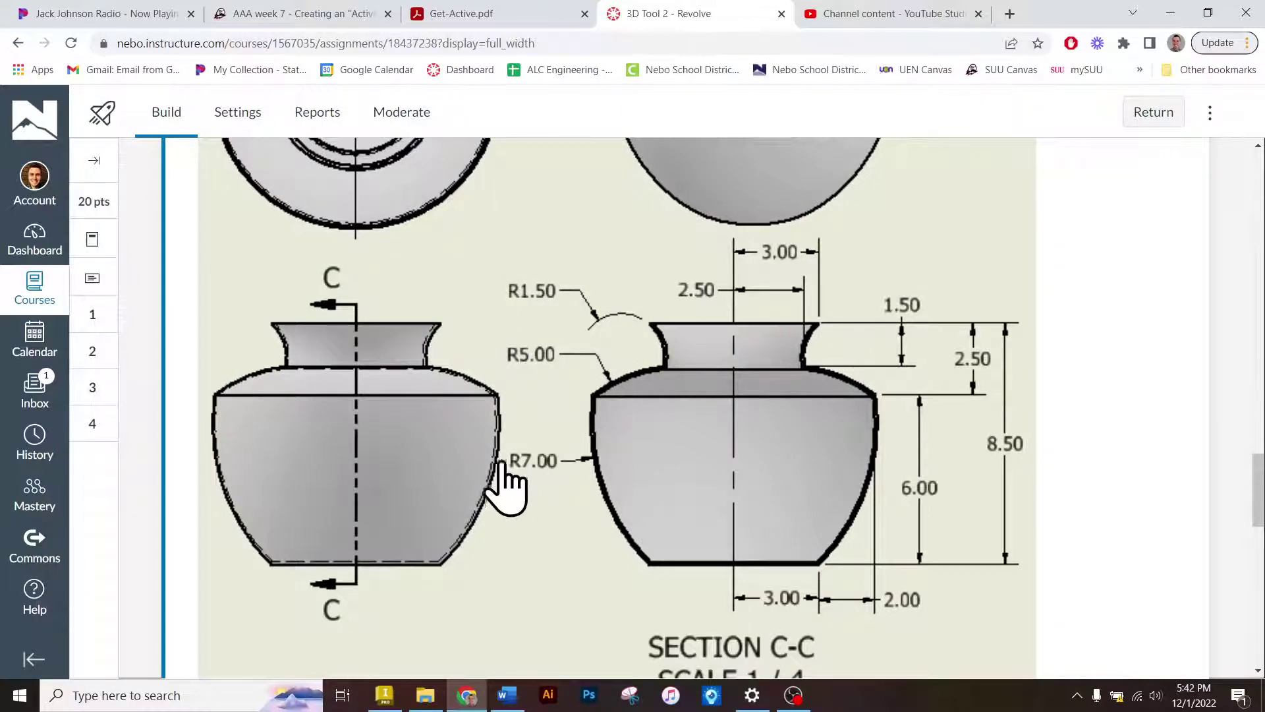
{"action": "left_click", "coordinate": [477, 701]}
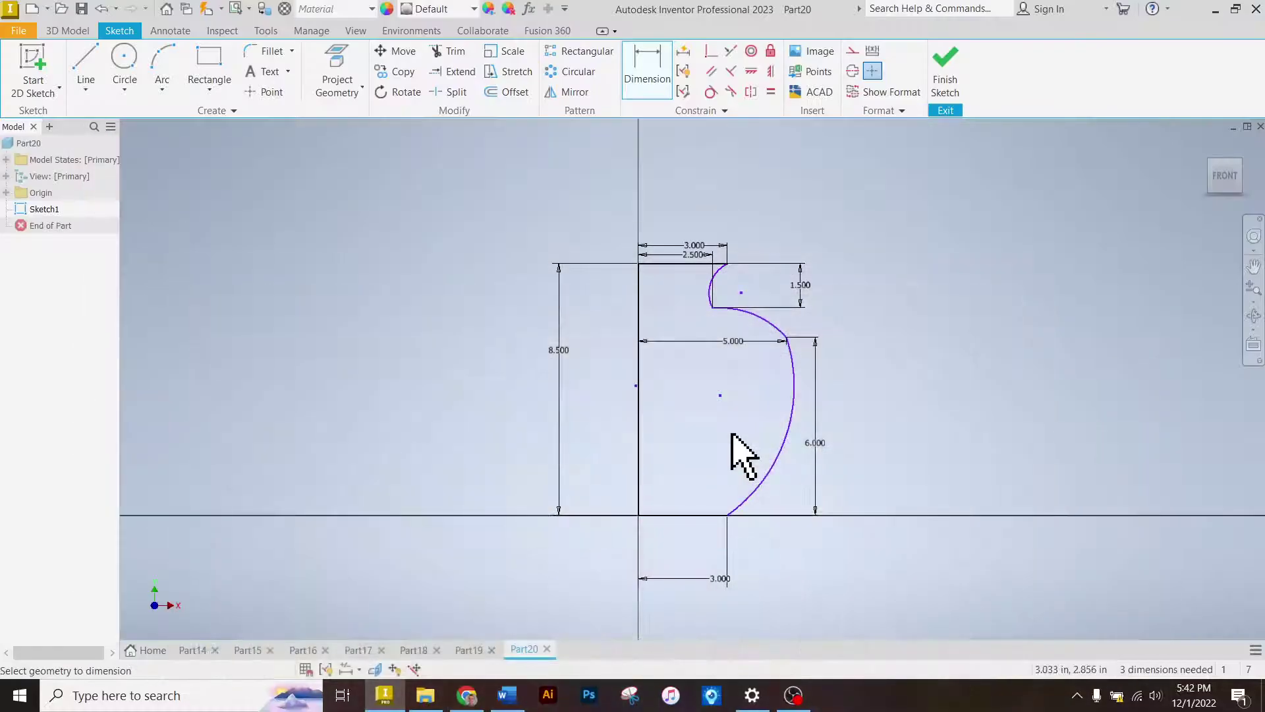
{"action": "scroll", "coordinate": [712, 303], "scroll_direction": "down", "scroll_amount": 3}
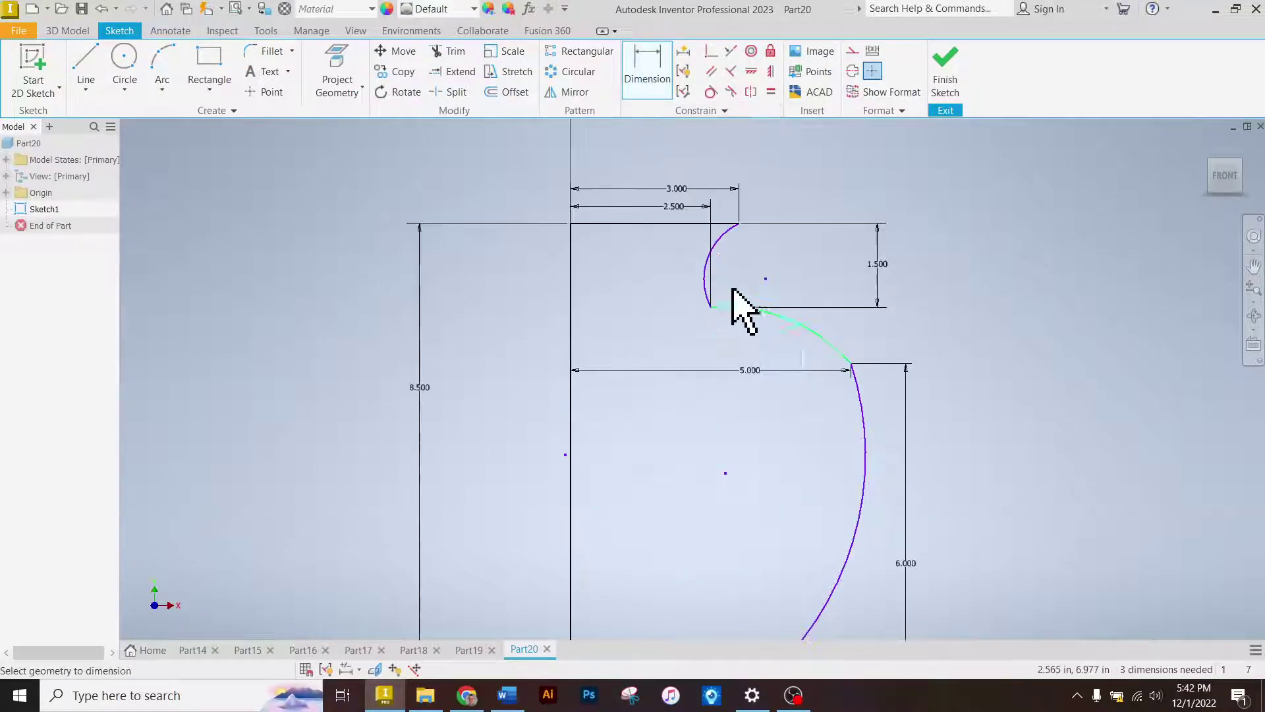
{"action": "left_click", "coordinate": [723, 250]}
{"action": "left_click", "coordinate": [763, 257]}
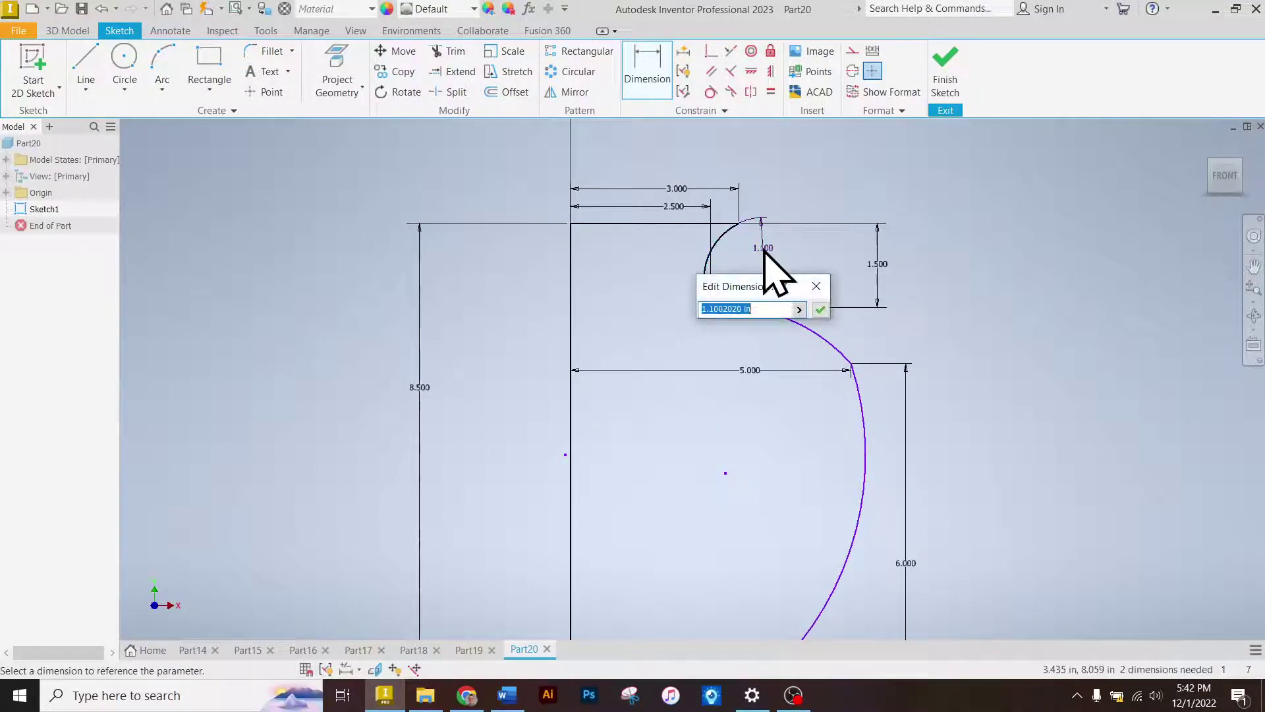
{"action": "key", "text": "Return"}
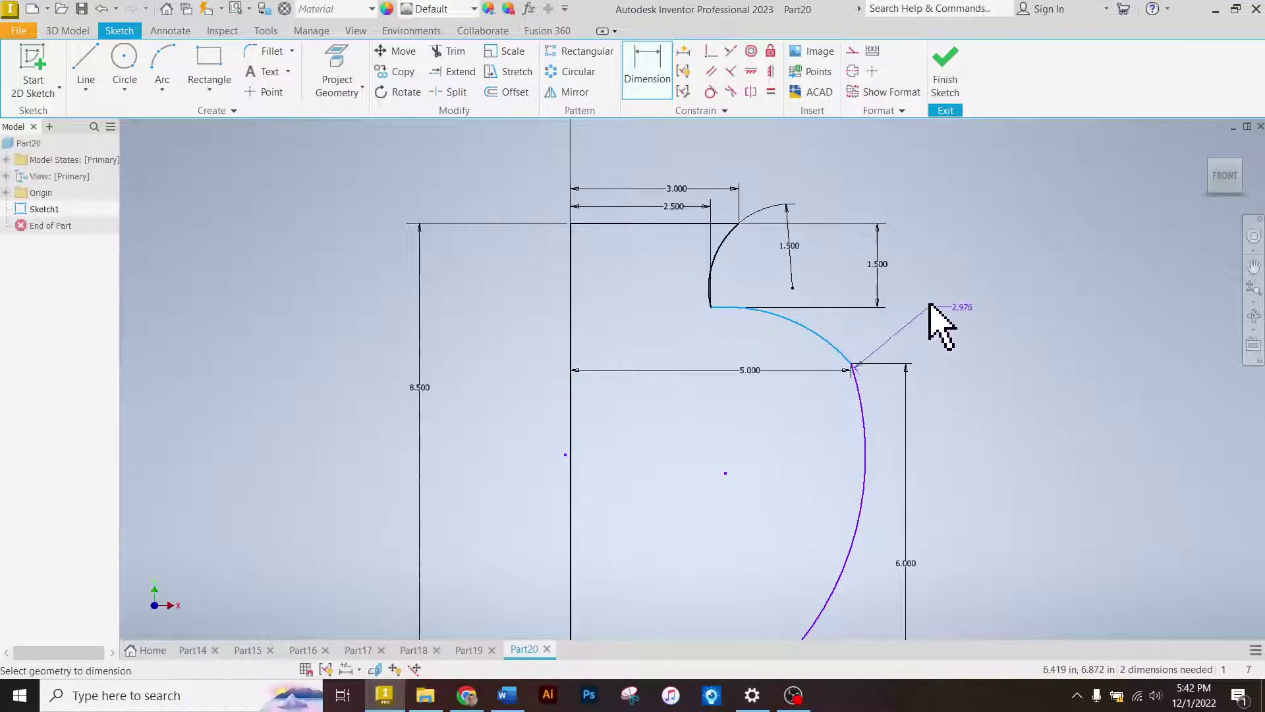
- Dimension the shoulder arc's radius as 5 in and the body arc's radius as 7 in
{"action": "left_click", "coordinate": [932, 265]}
{"action": "type", "text": "5"}
{"action": "key", "text": "Return"}
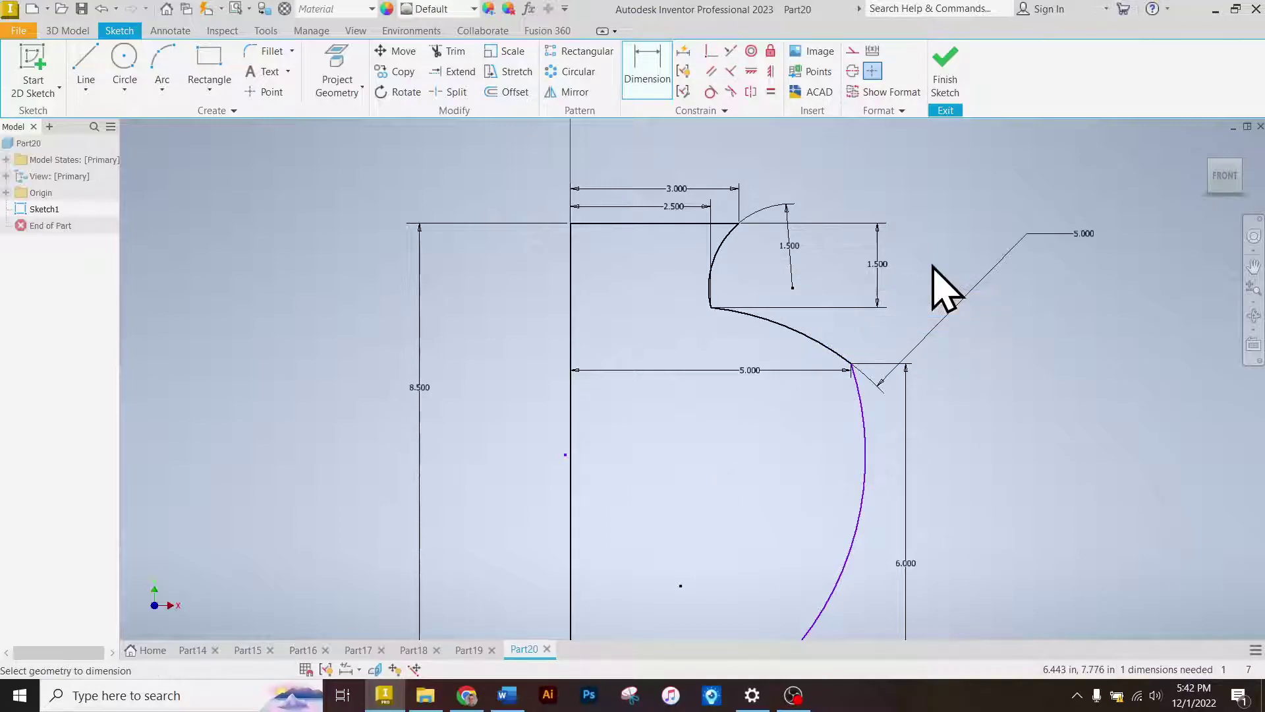
{"action": "left_click", "coordinate": [850, 448]}
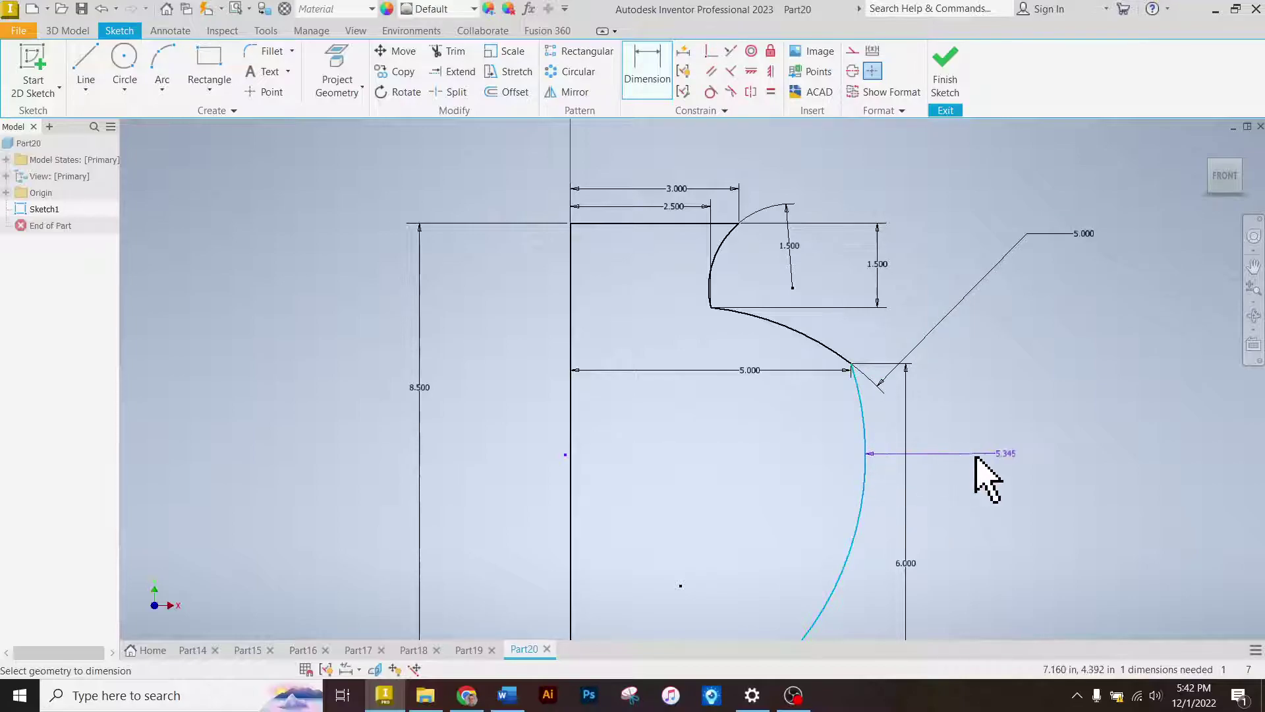
{"action": "left_click", "coordinate": [973, 456]}
{"action": "key", "text": "Return"}
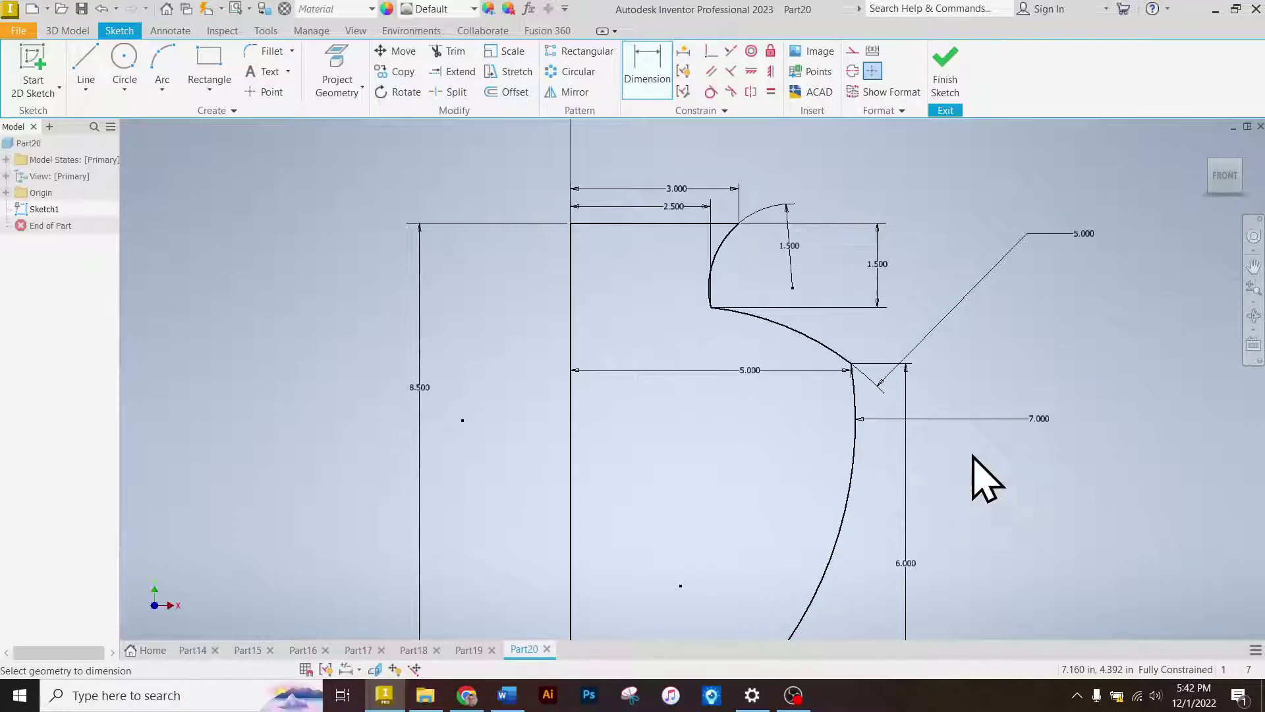
- Finish the pot's profile sketch and revolve it a full 360 degrees about its vertical centre line
{"action": "scroll", "coordinate": [630, 352], "scroll_direction": "up", "scroll_amount": 3}
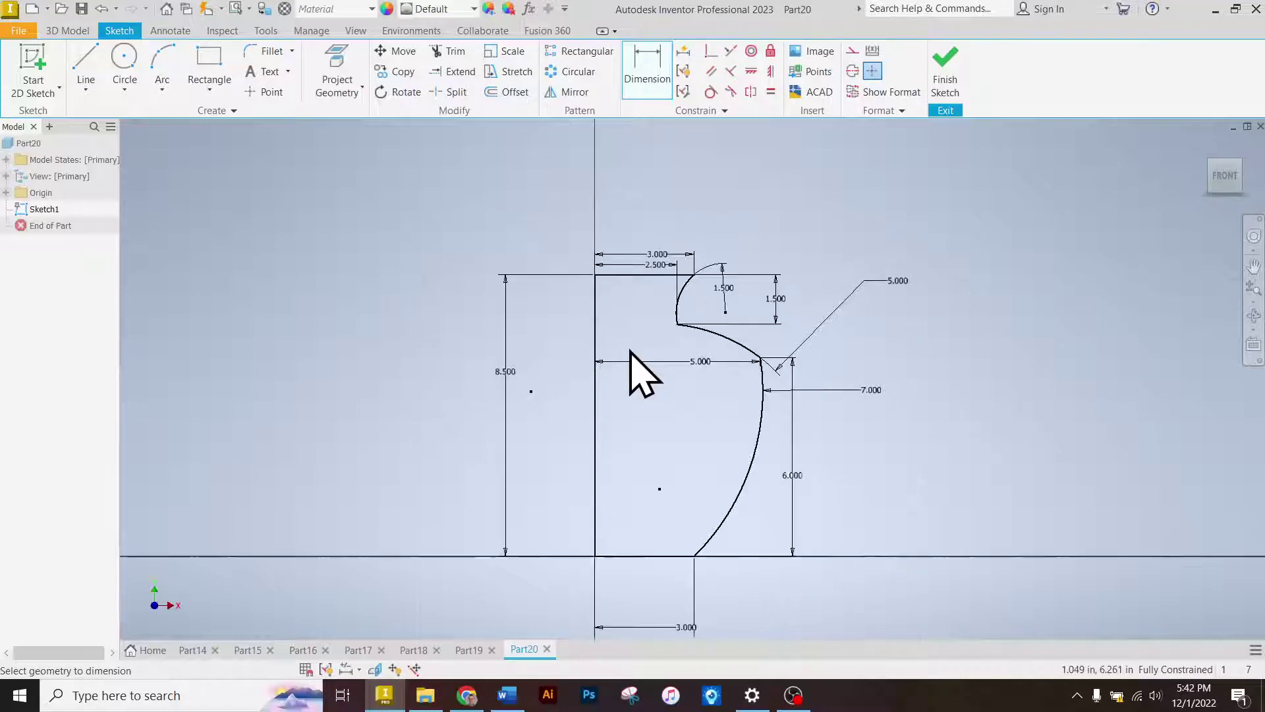
{"action": "left_click", "coordinate": [949, 83]}
{"action": "scroll", "coordinate": [712, 379], "scroll_direction": "up", "scroll_amount": 5}
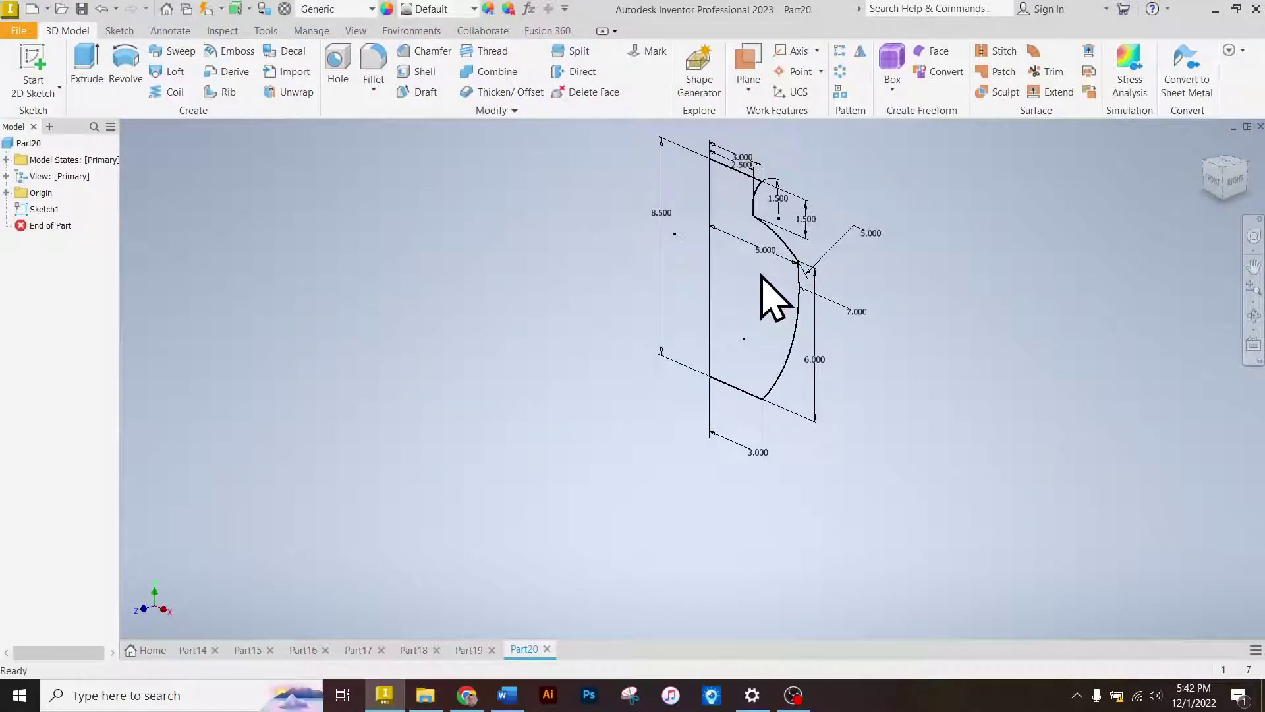
{"action": "left_click", "coordinate": [131, 60]}
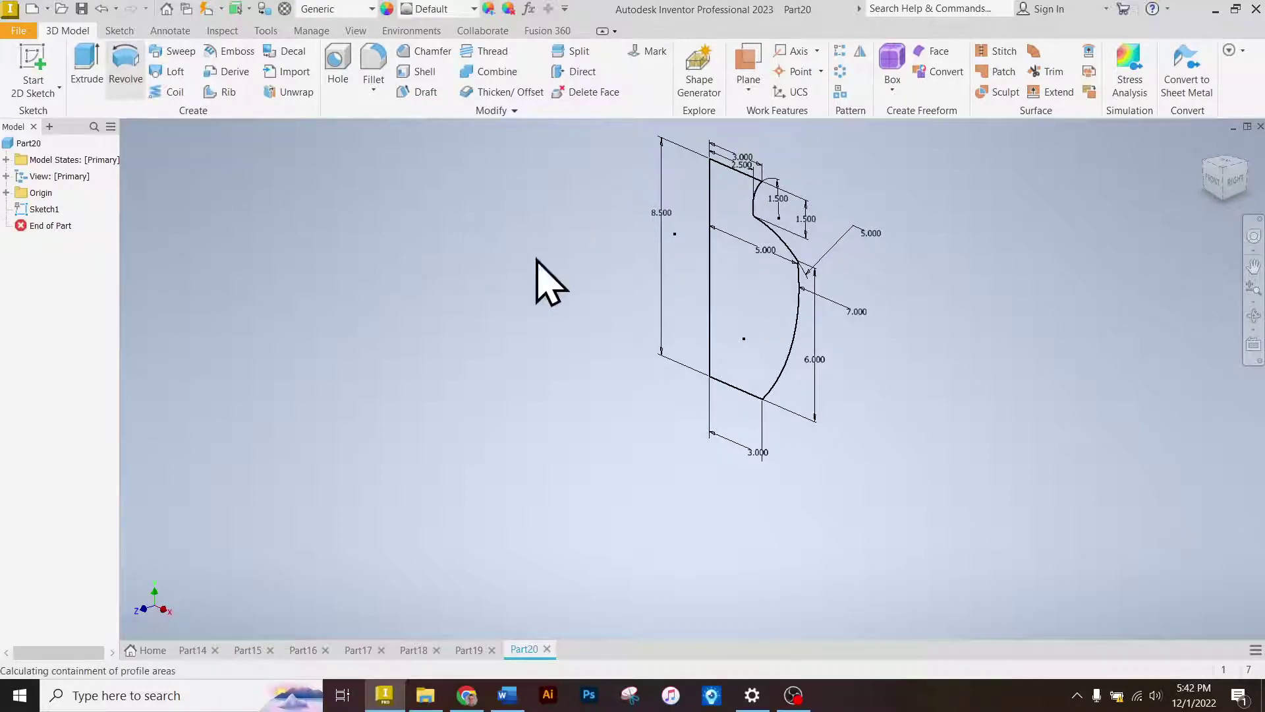
{"action": "left_click", "coordinate": [712, 280]}
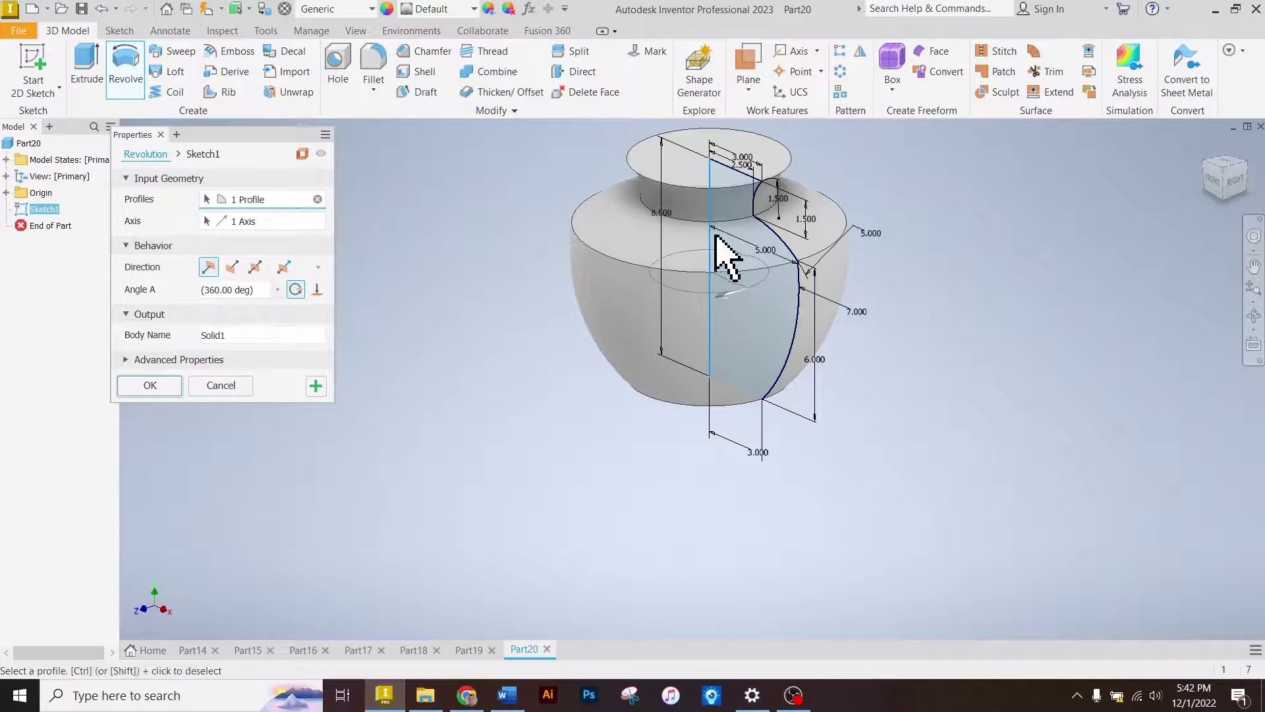
{"action": "left_click", "coordinate": [150, 385]}
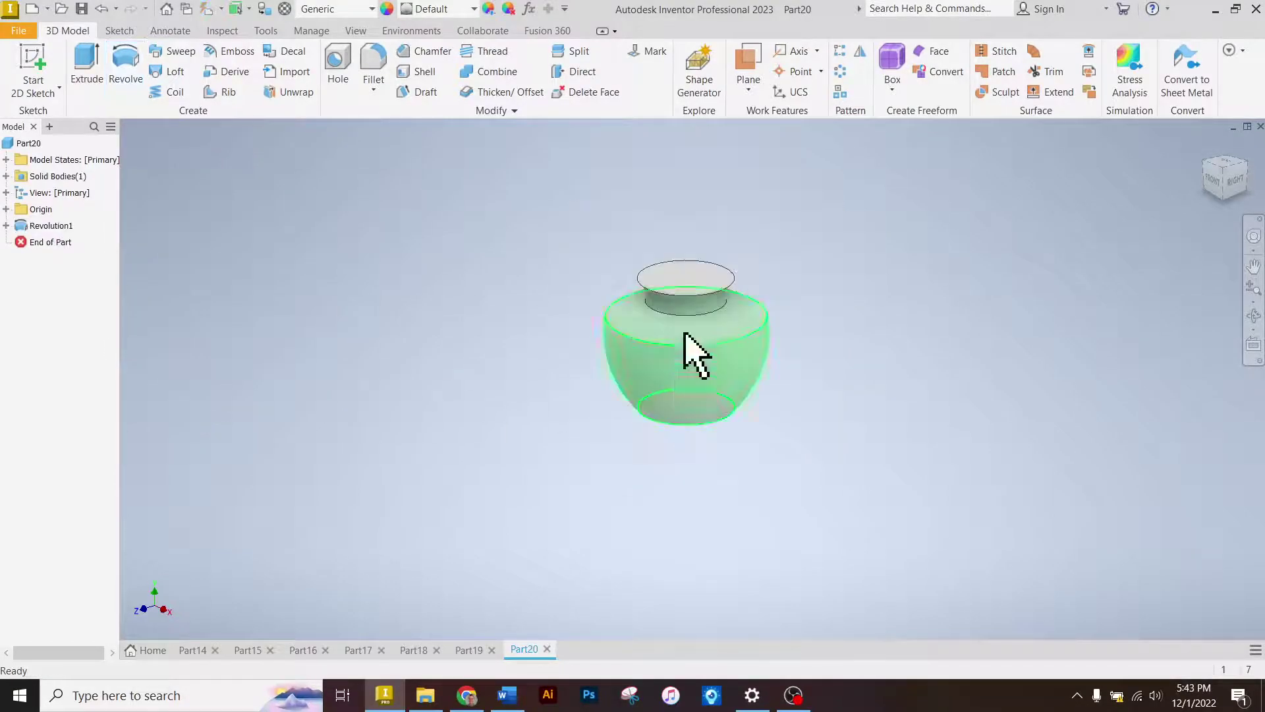
- Shell the pot with a 0.1 in wall thickness, removing the flat circular face at the top of its neck
{"action": "mouse_move", "coordinate": [1232, 176]}
{"action": "left_mouse_down"}
{"action": "mouse_move", "coordinate": [1227, 102]}
{"action": "mouse_move", "coordinate": [1210, 193]}
{"action": "mouse_move", "coordinate": [1234, 178]}
{"action": "left_mouse_up"}
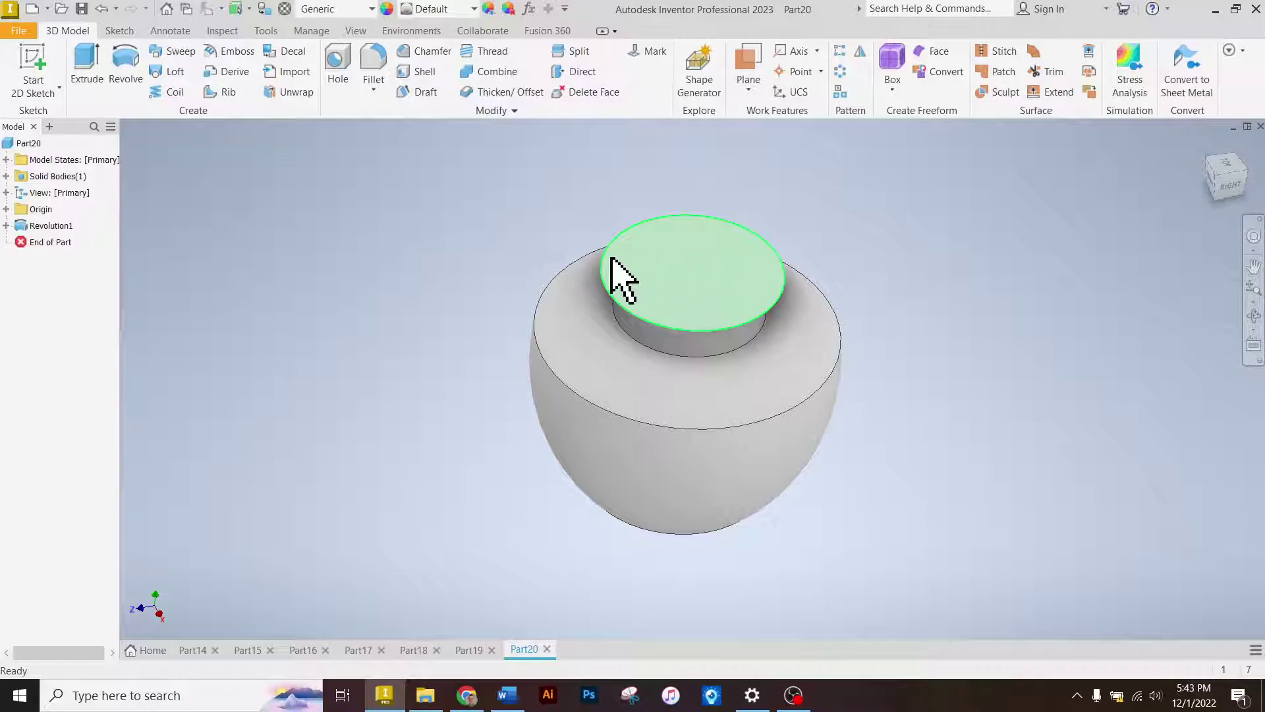
{"action": "left_click", "coordinate": [418, 70]}
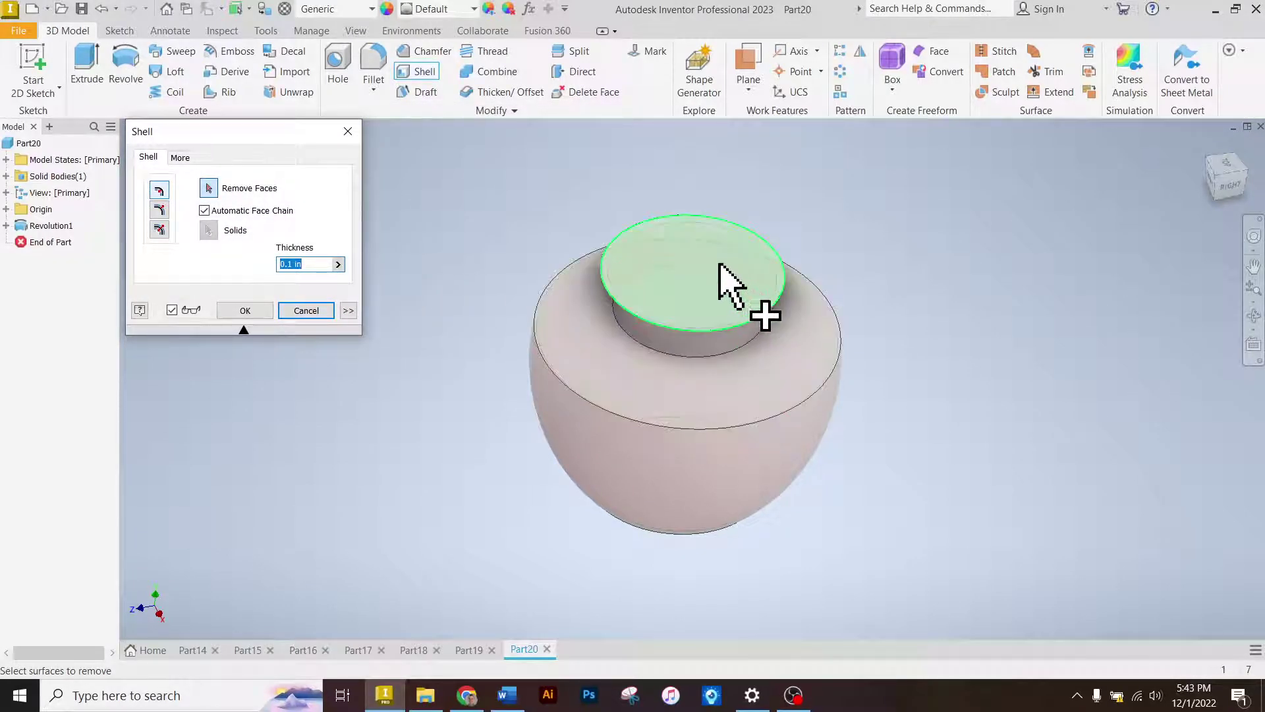
{"action": "left_click", "coordinate": [702, 274]}
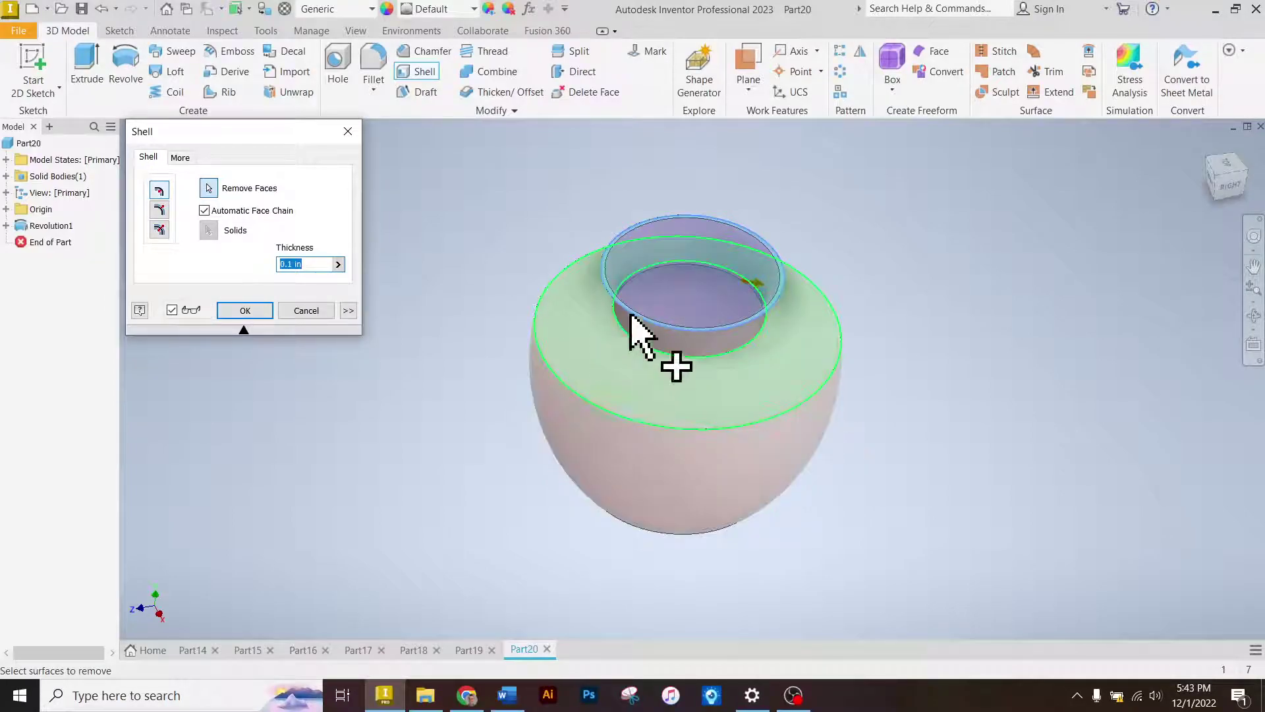
{"action": "mouse_move", "coordinate": [1226, 186]}
{"action": "left_mouse_down"}
{"action": "mouse_move", "coordinate": [1221, 234]}
{"action": "mouse_move", "coordinate": [1226, 196]}
{"action": "left_mouse_up"}
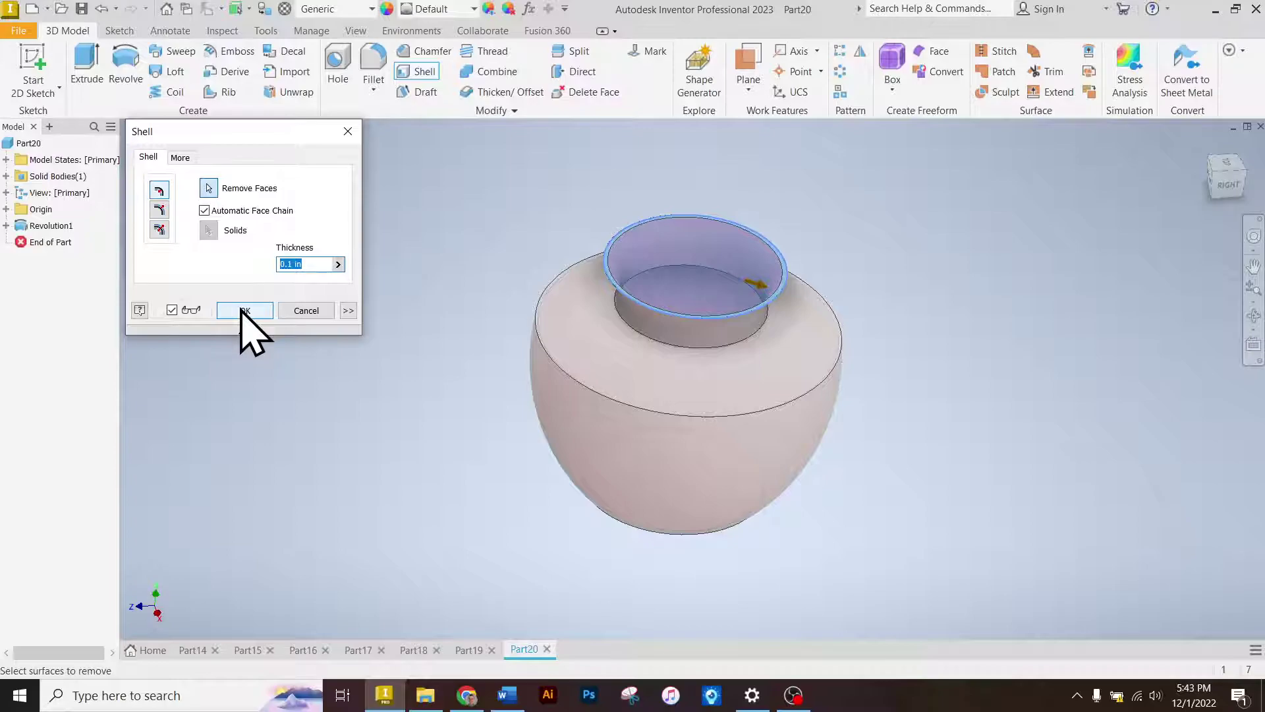
{"action": "left_click", "coordinate": [244, 311]}
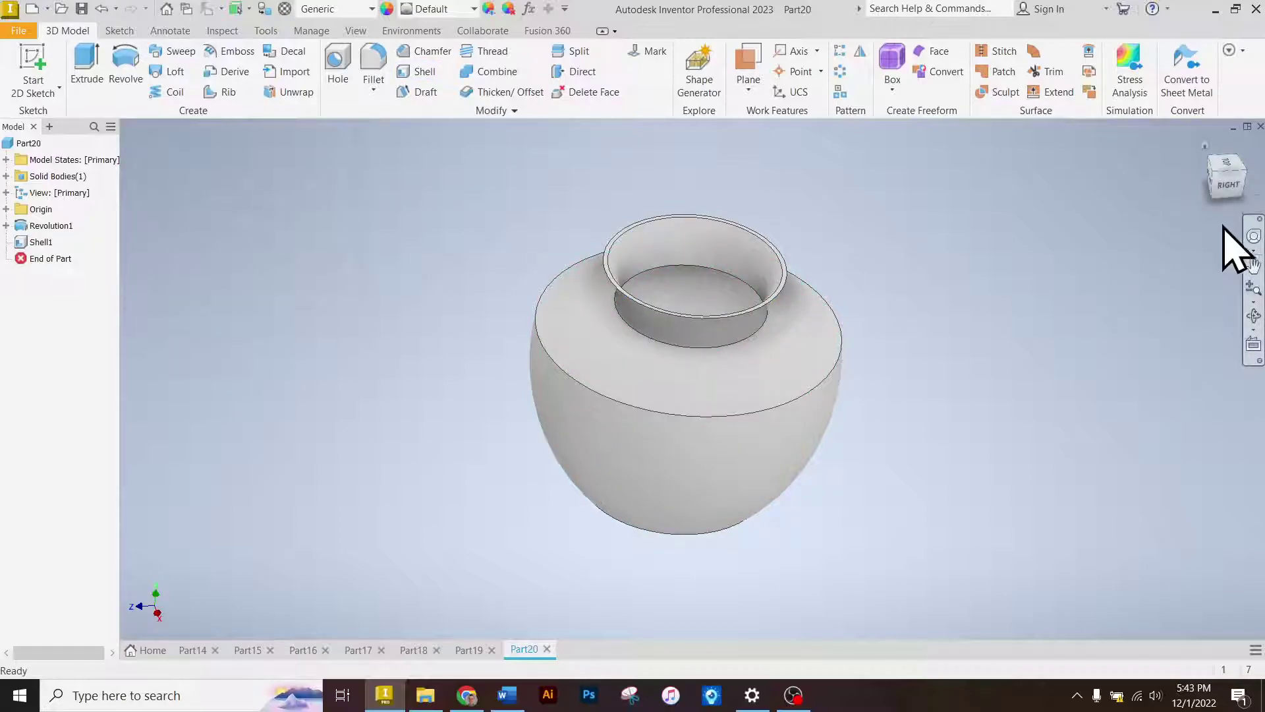
- Apply the Flaked Satin - Blue appearance to the pot
{"action": "mouse_move", "coordinate": [1231, 179]}
{"action": "left_mouse_down"}
{"action": "mouse_move", "coordinate": [1224, 210]}
{"action": "mouse_move", "coordinate": [1230, 180]}
{"action": "left_mouse_up"}
{"action": "left_click", "coordinate": [448, 9]}
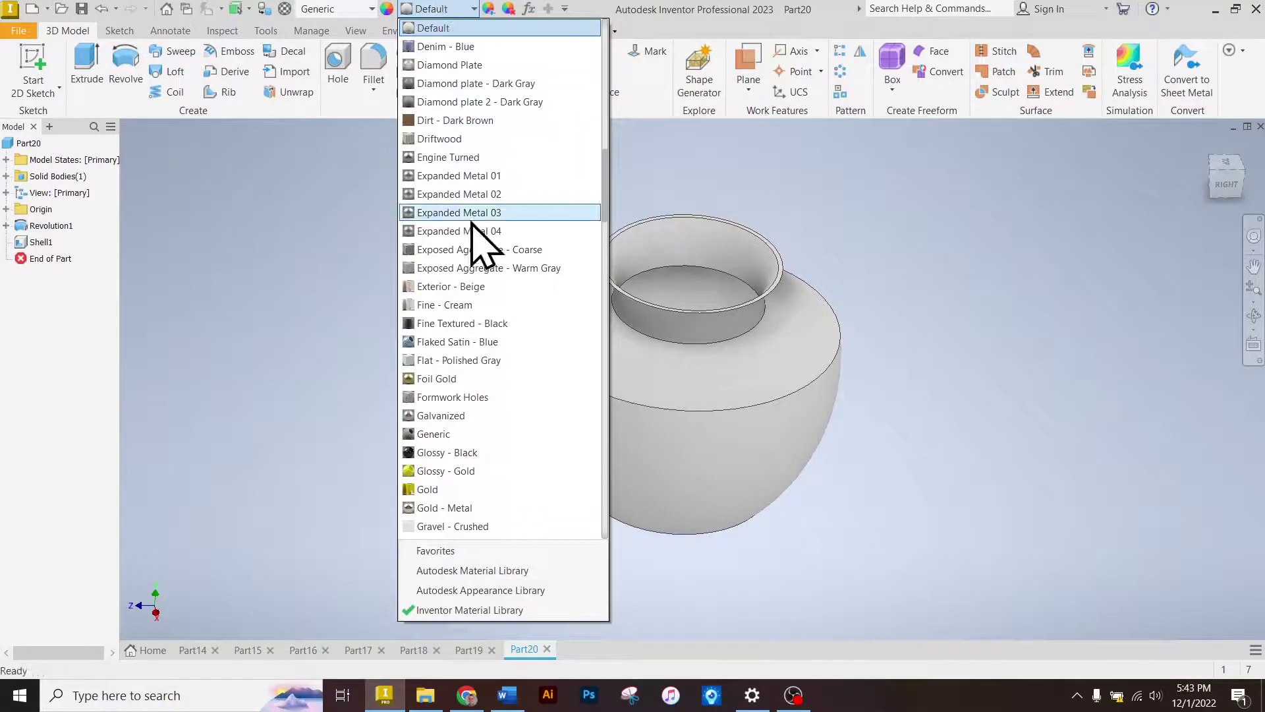
{"action": "scroll", "coordinate": [478, 244], "scroll_direction": "down", "scroll_amount": 2}
{"action": "left_click", "coordinate": [489, 286]}
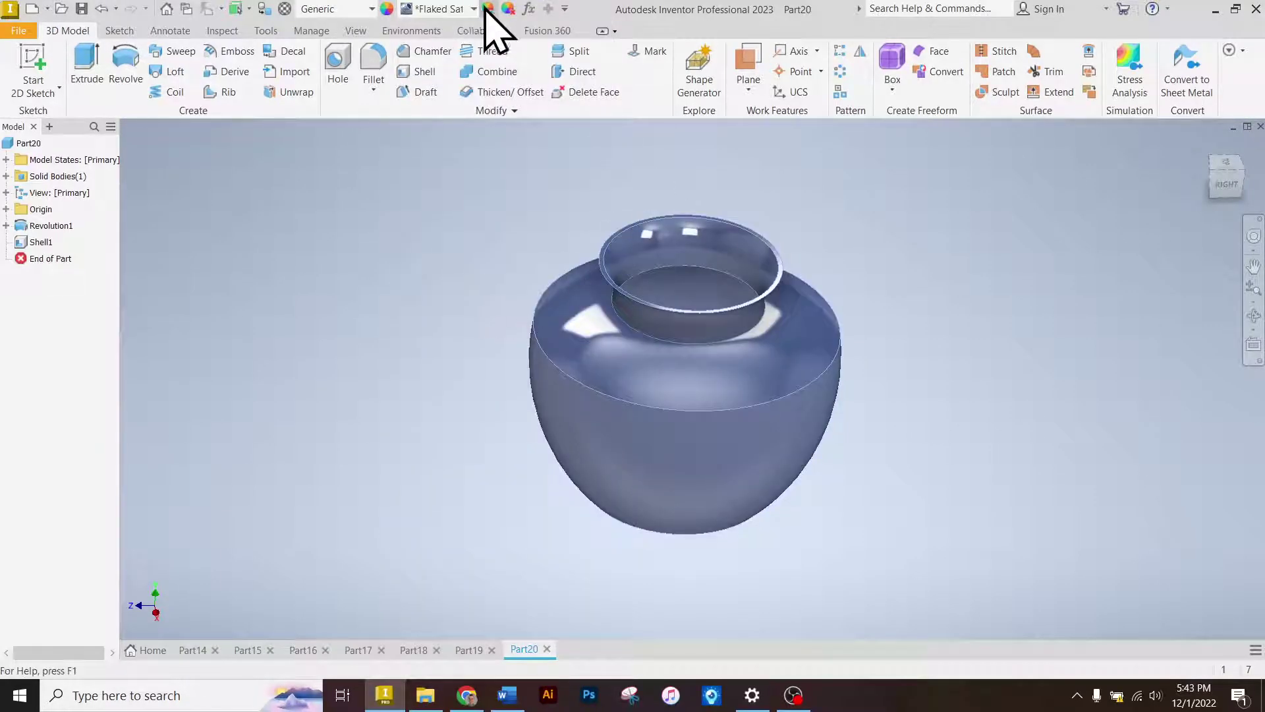
- Apply the Rusted appearance to the whole pot
{"action": "left_click", "coordinate": [465, 8]}
{"action": "scroll", "coordinate": [445, 295], "scroll_direction": "down", "scroll_amount": 5}
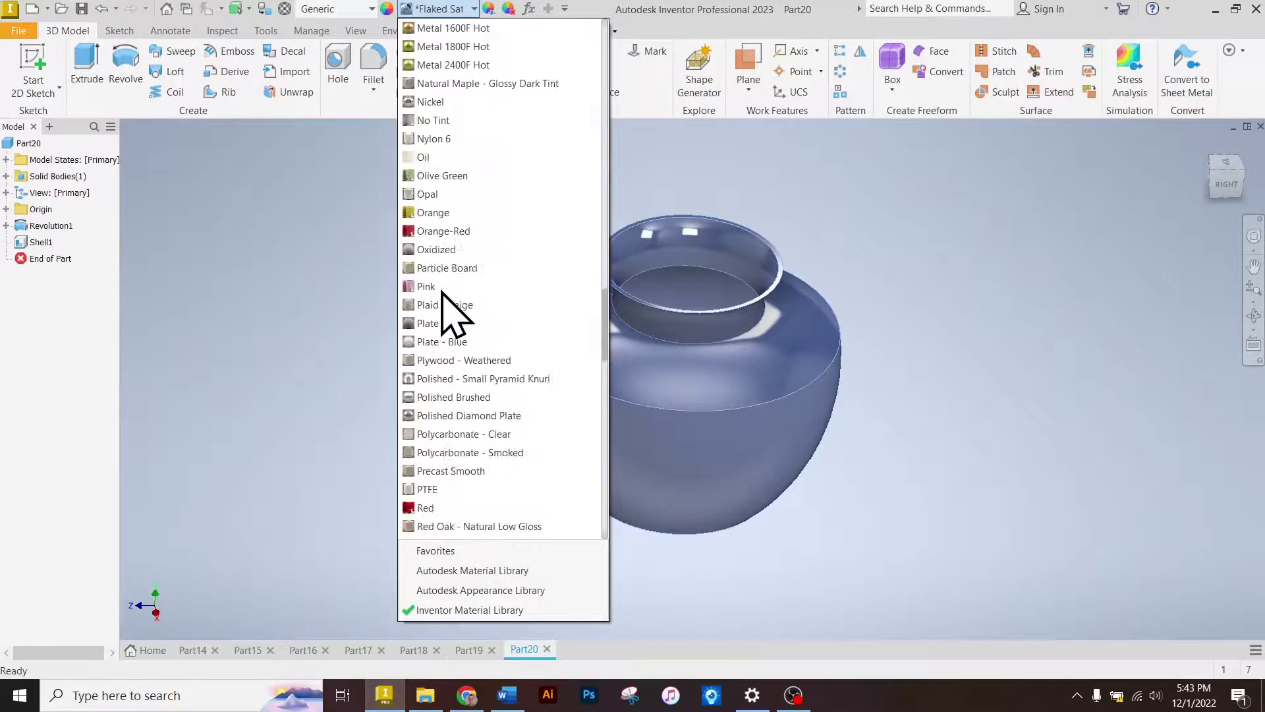
{"action": "scroll", "coordinate": [441, 292], "scroll_direction": "down", "scroll_amount": 7}
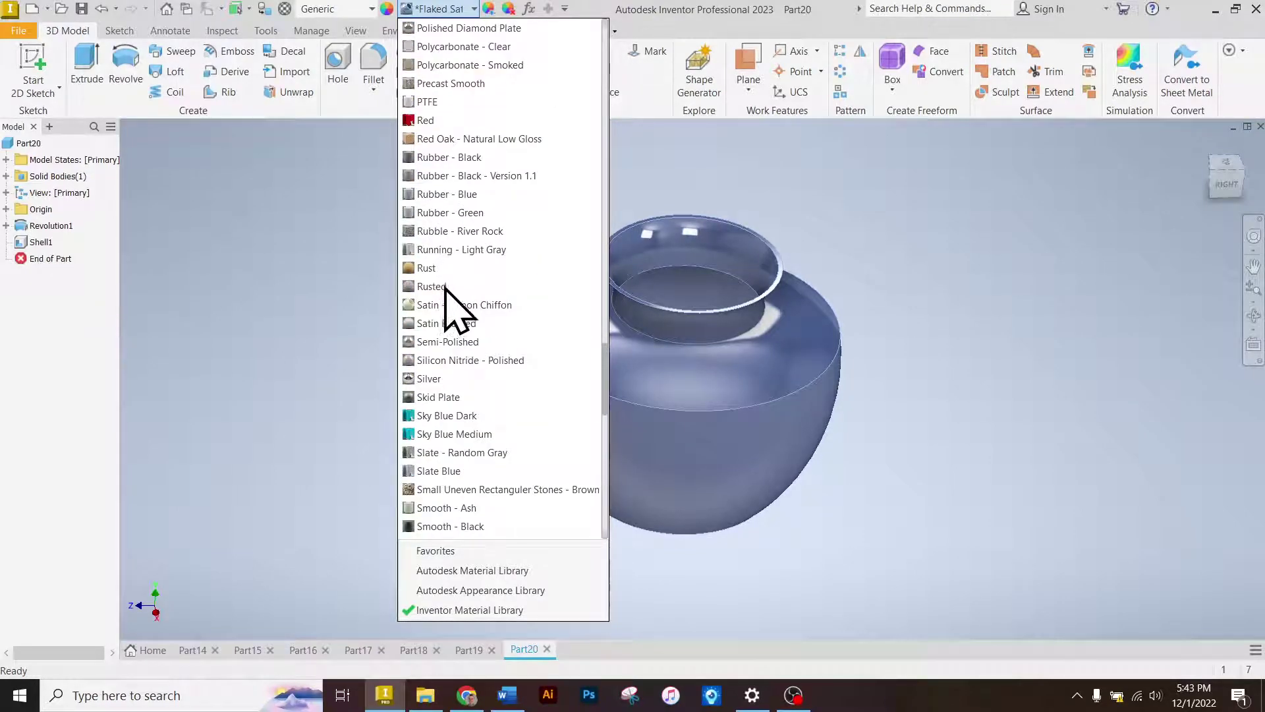
{"action": "left_click", "coordinate": [435, 287]}
{"action": "mouse_move", "coordinate": [1227, 184]}
{"action": "left_mouse_down"}
{"action": "mouse_move", "coordinate": [1227, 254]}
{"action": "mouse_move", "coordinate": [1225, 148]}
{"action": "mouse_move", "coordinate": [1227, 217]}
{"action": "mouse_move", "coordinate": [1227, 165]}
{"action": "mouse_move", "coordinate": [1227, 217]}
{"action": "mouse_move", "coordinate": [1235, 203]}
{"action": "left_mouse_up"}
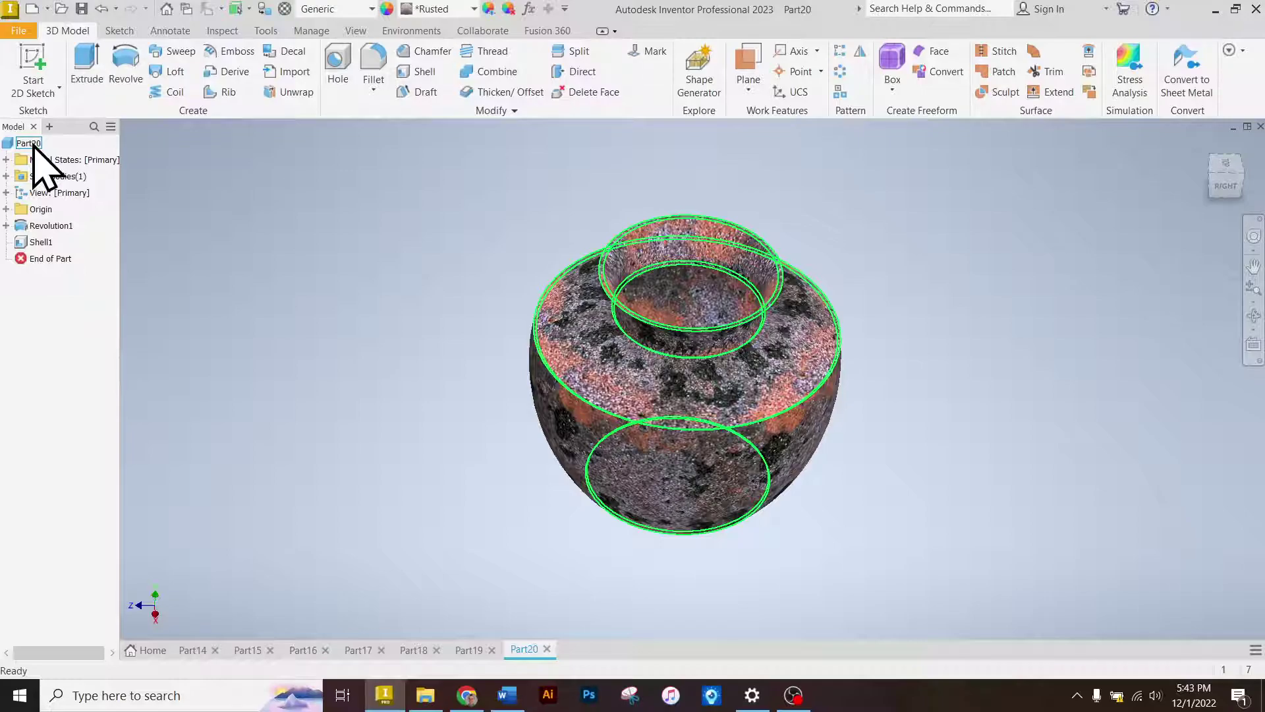
- Switch to the Revolve assignment in Chrome and examine the dimensions of the snowman's section drawing
{"action": "left_click", "coordinate": [385, 698]}
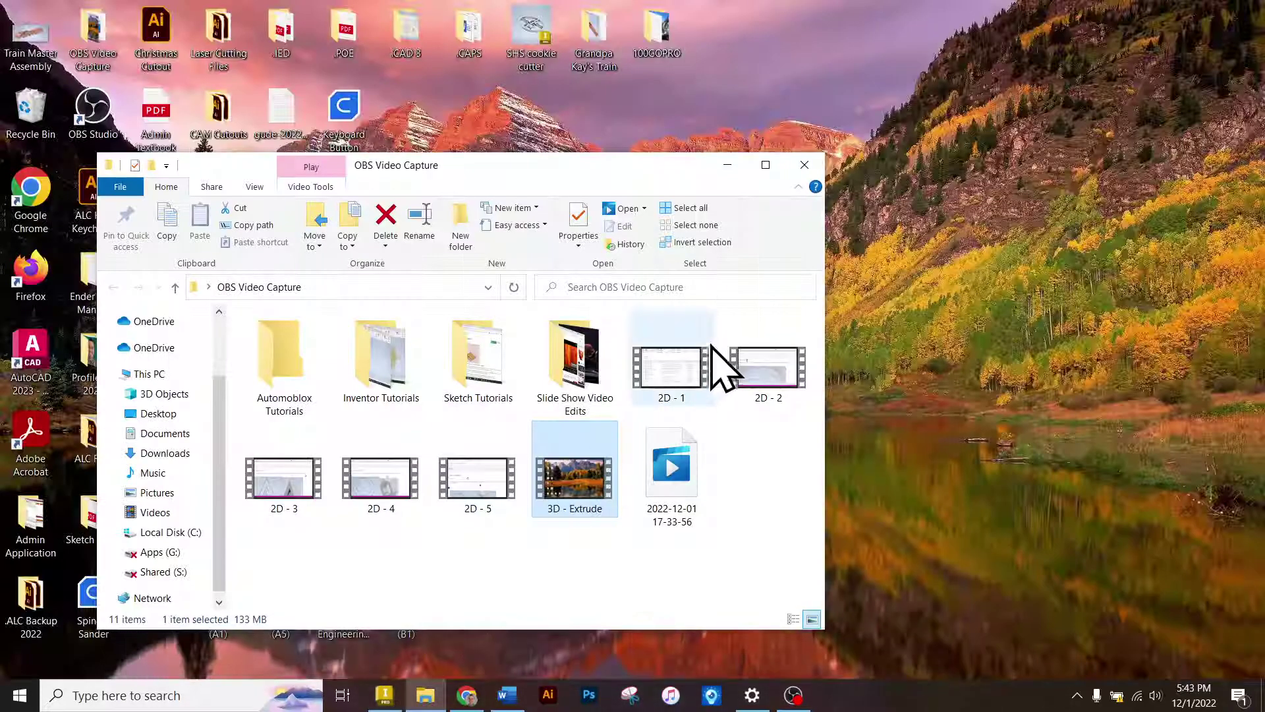
{"action": "left_click", "coordinate": [467, 695]}
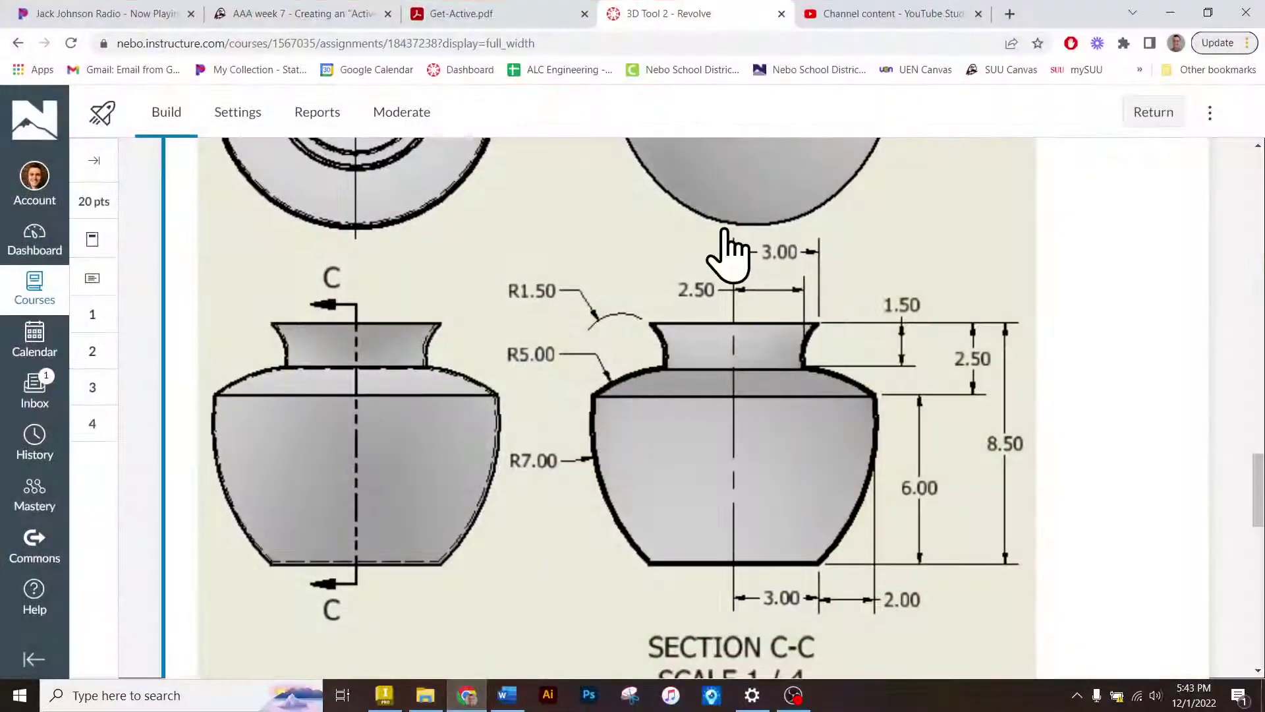
{"action": "scroll", "coordinate": [727, 256], "scroll_direction": "down", "scroll_amount": 12}
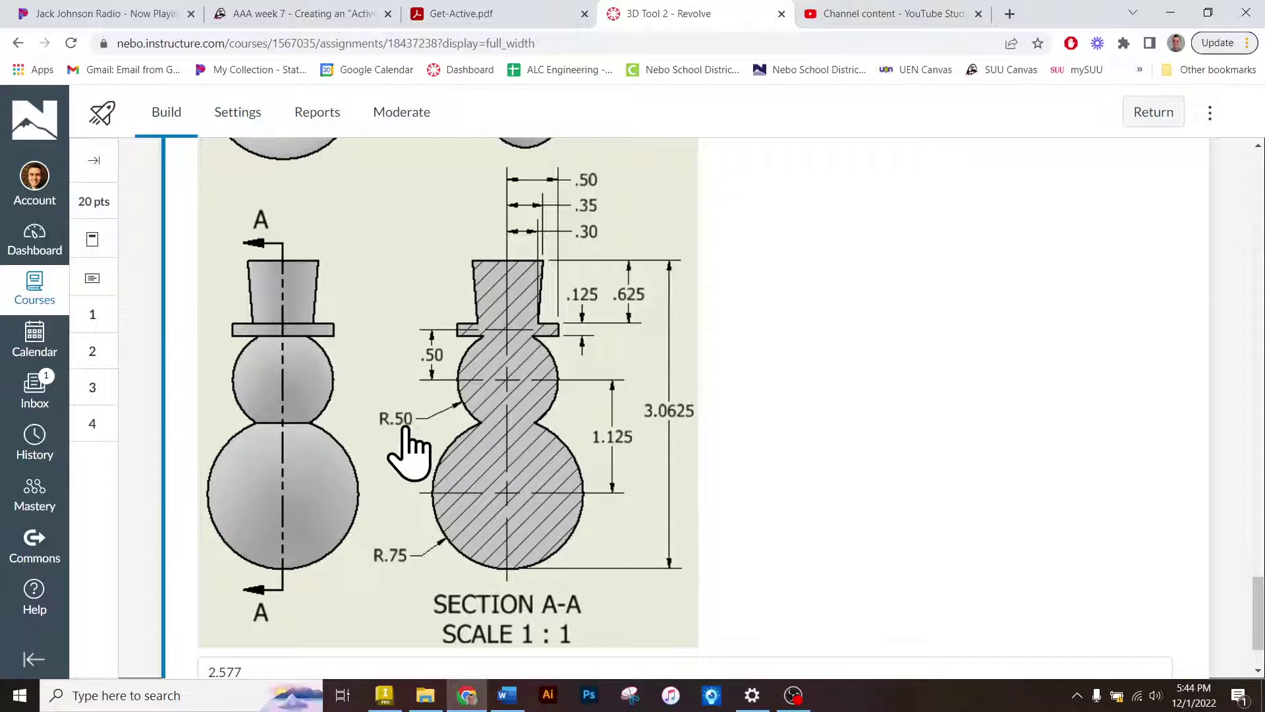
- Return to Inventor, create a new part for the snowman and start a 2D sketch on the front plane
{"action": "left_click", "coordinate": [426, 695]}
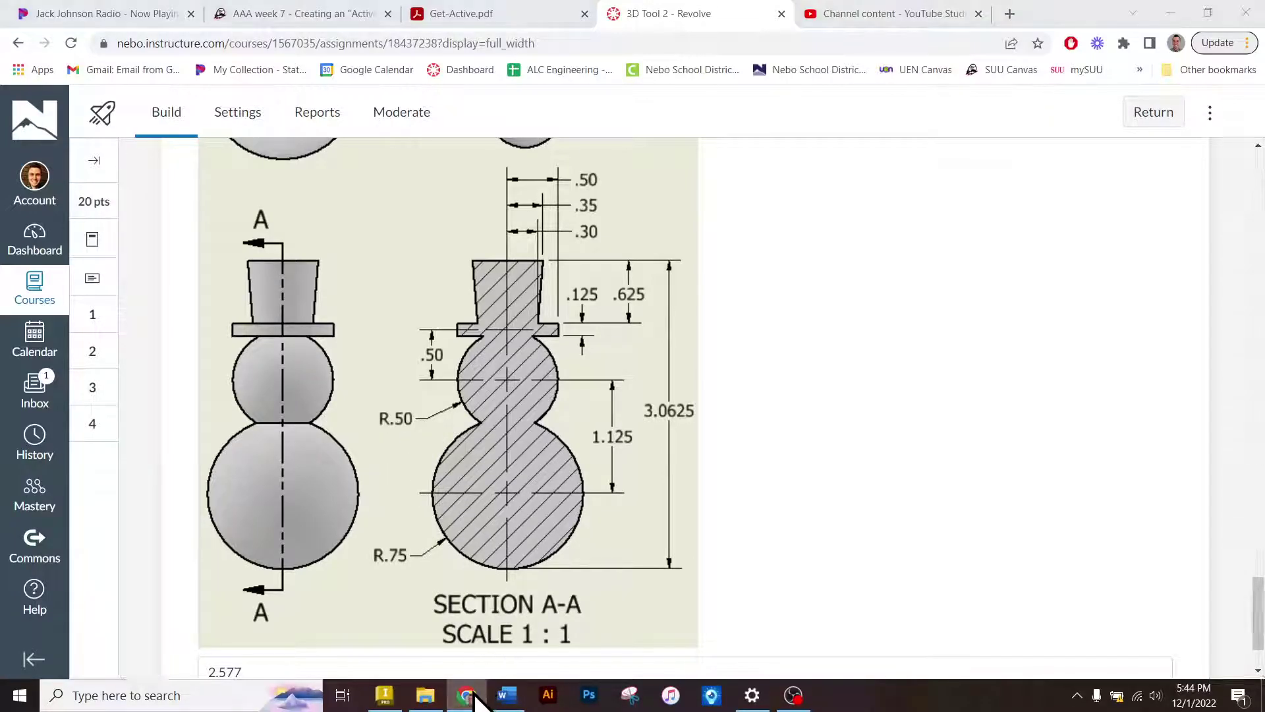
{"action": "left_click", "coordinate": [396, 700]}
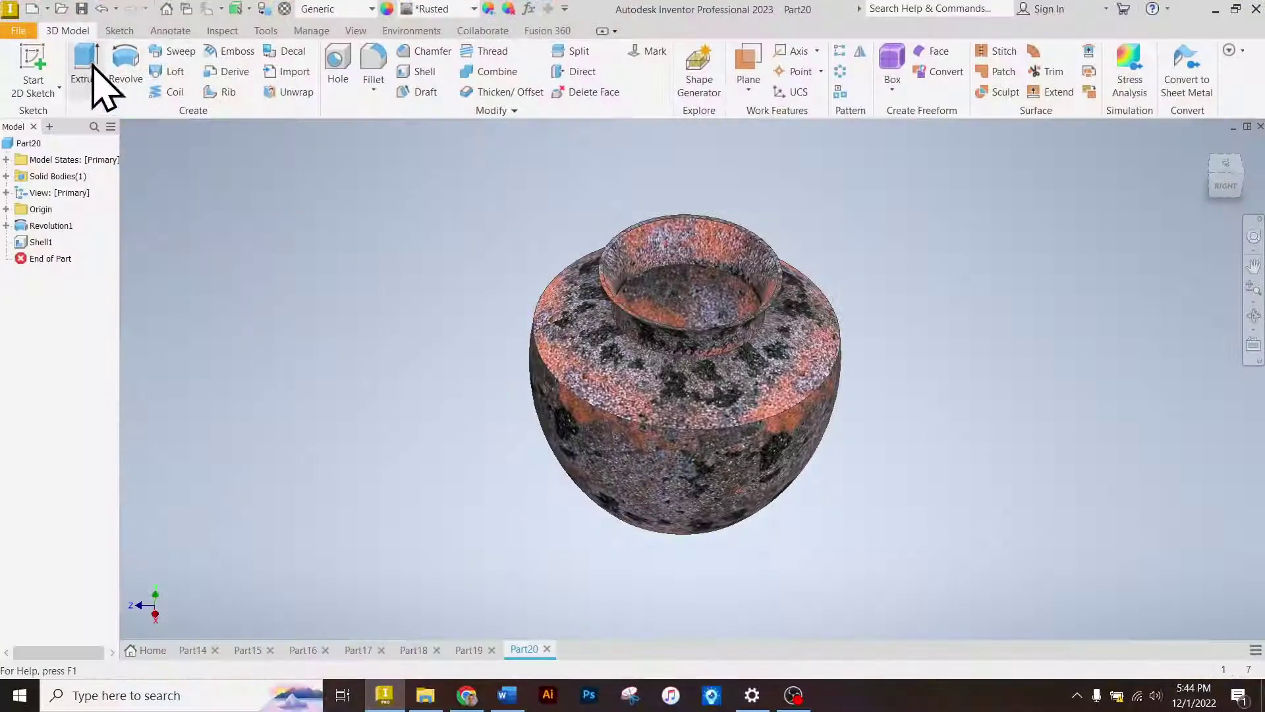
{"action": "left_click", "coordinate": [18, 31]}
{"action": "mouse_move", "coordinate": [39, 101]}
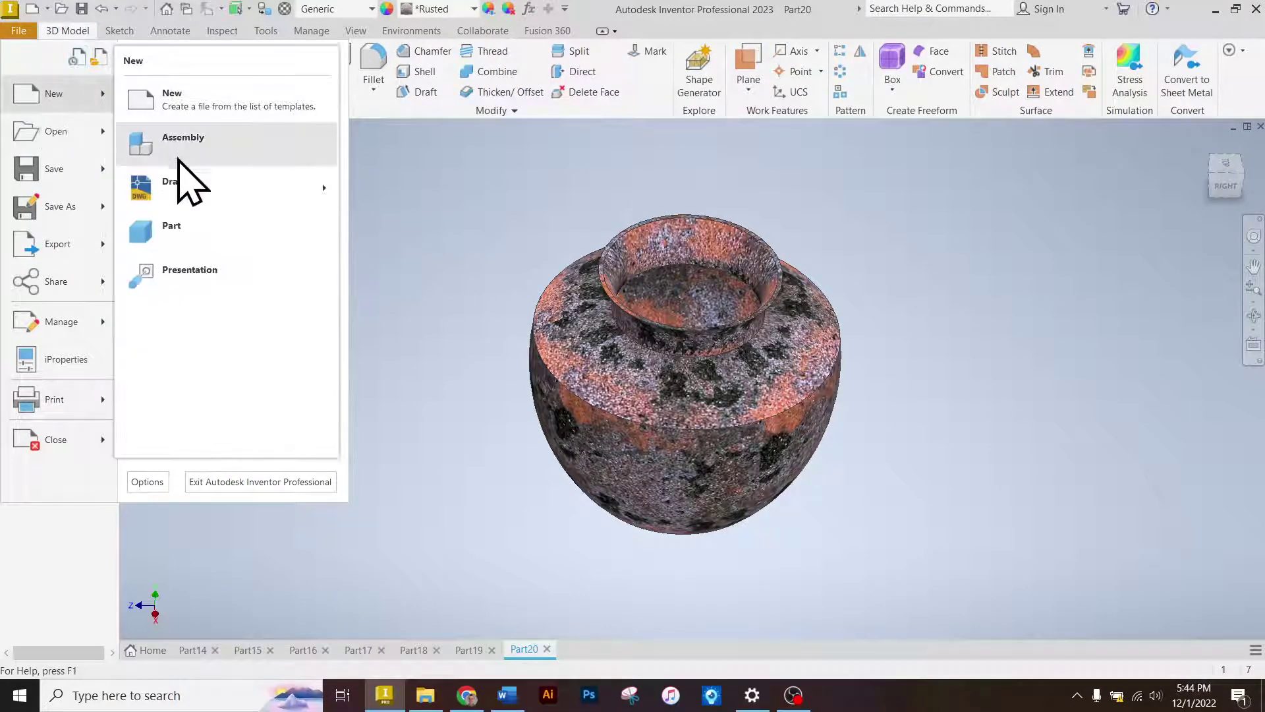
{"action": "left_click", "coordinate": [173, 224]}
{"action": "left_click", "coordinate": [32, 65]}
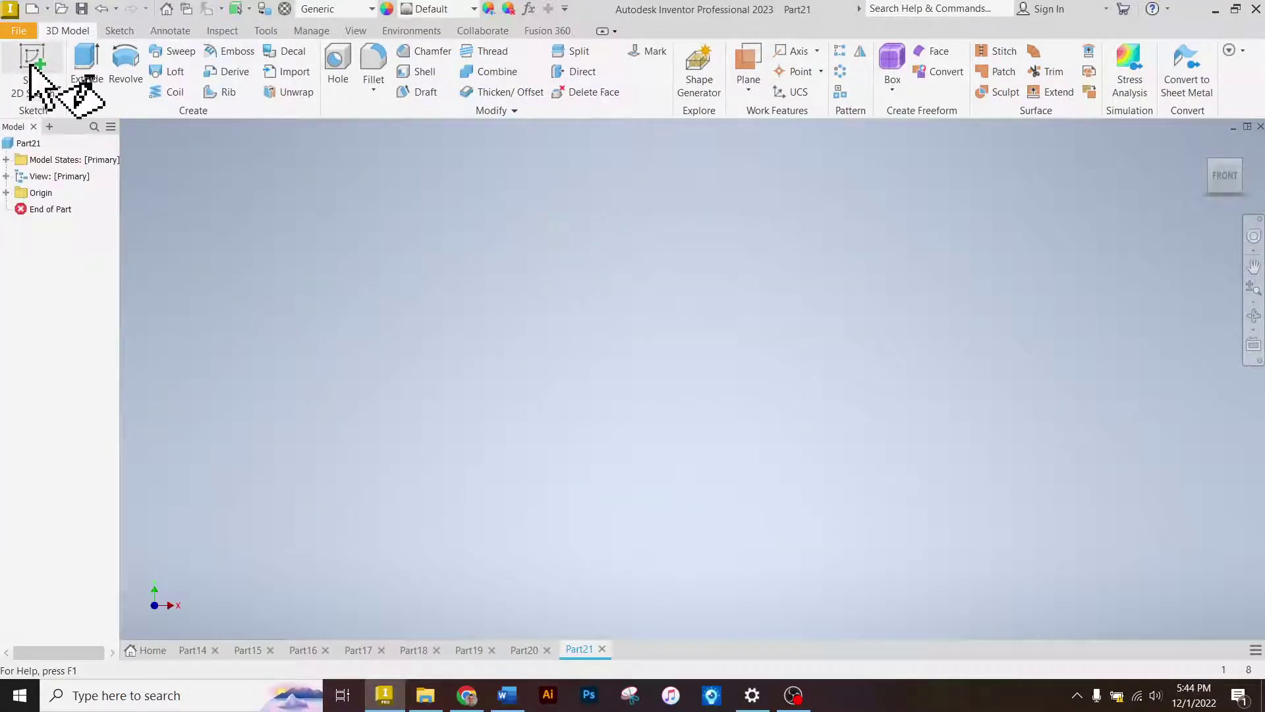
{"action": "left_click", "coordinate": [738, 282]}
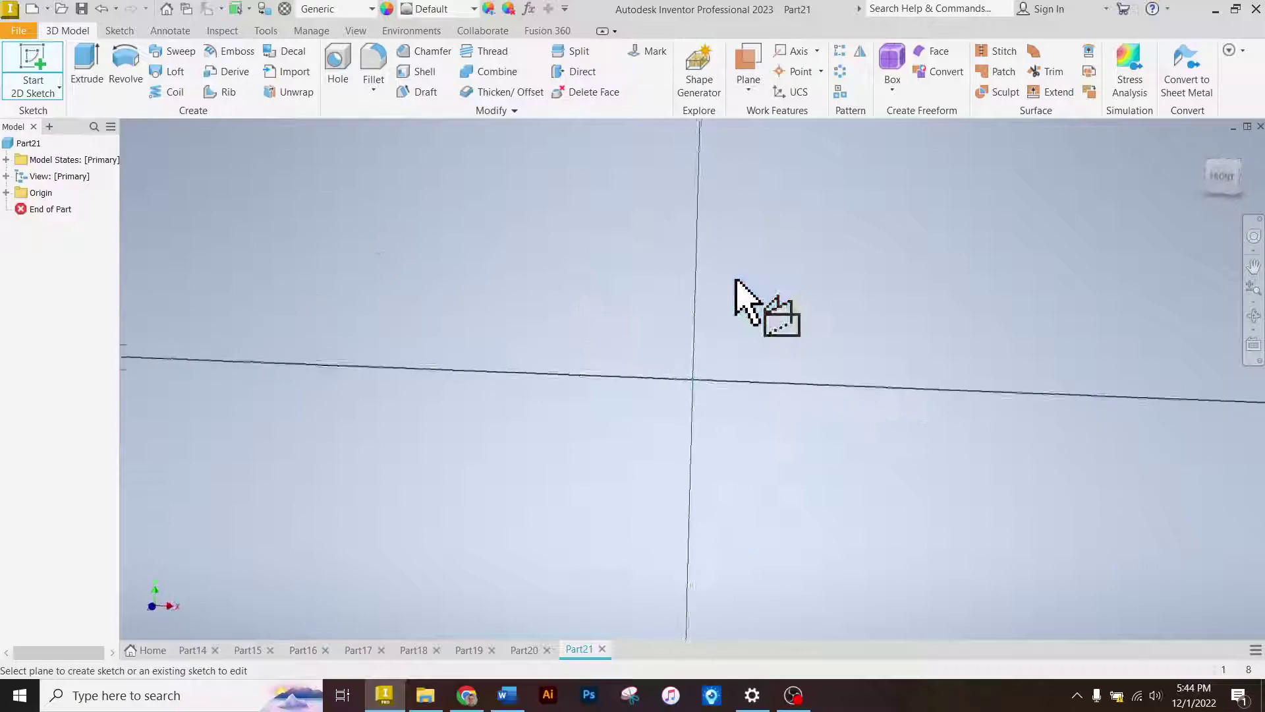
- Draw a 1.5 in diameter circle centred on the sketch origin for the snowman's body
{"action": "left_click", "coordinate": [125, 63]}
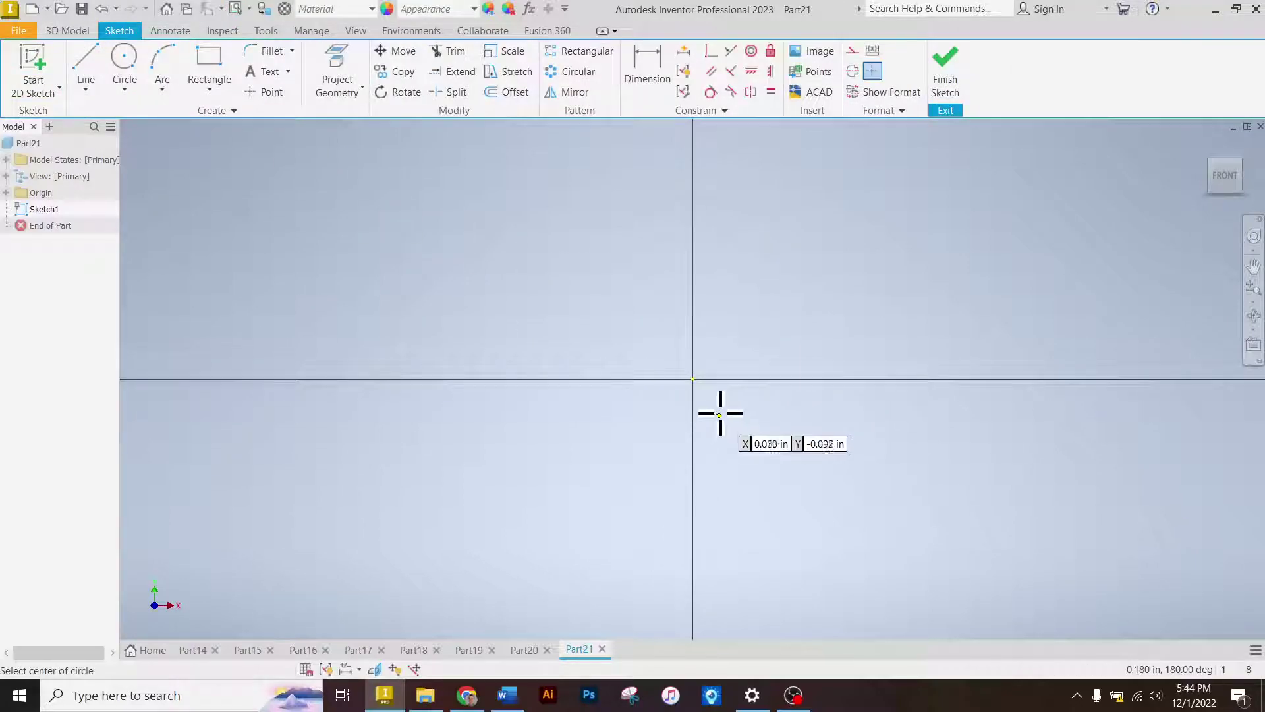
{"action": "left_click", "coordinate": [693, 380]}
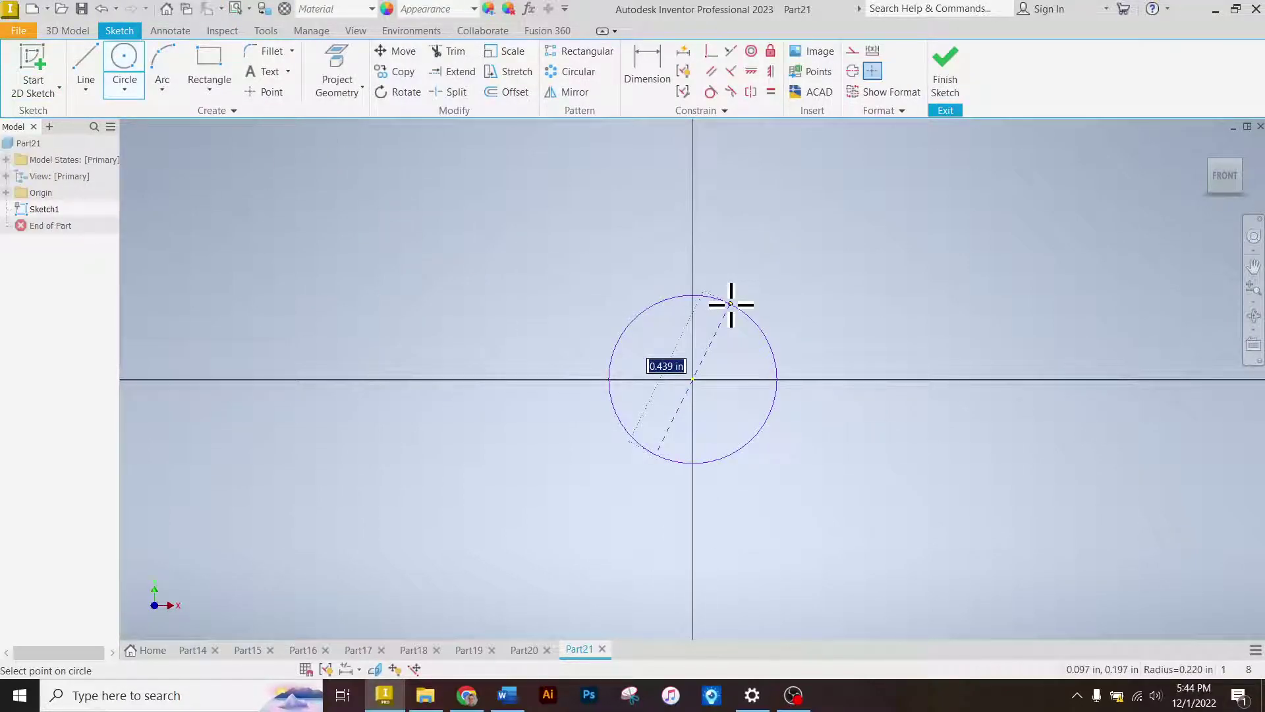
{"action": "type", "text": "1.5"}
{"action": "key", "text": "Return"}
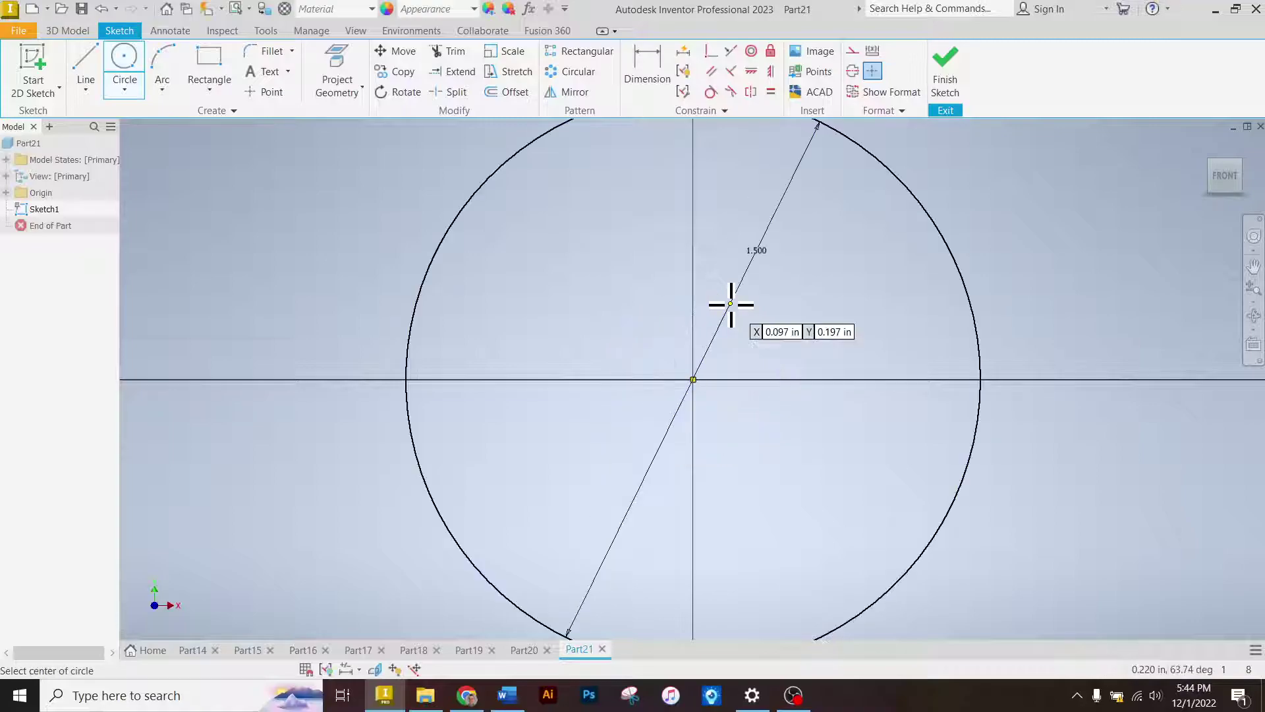
- Draw a 1 in diameter circle centred on the vertical axis above the body circle for the snowman's head
{"action": "scroll", "coordinate": [662, 297], "scroll_direction": "down", "scroll_amount": 4}
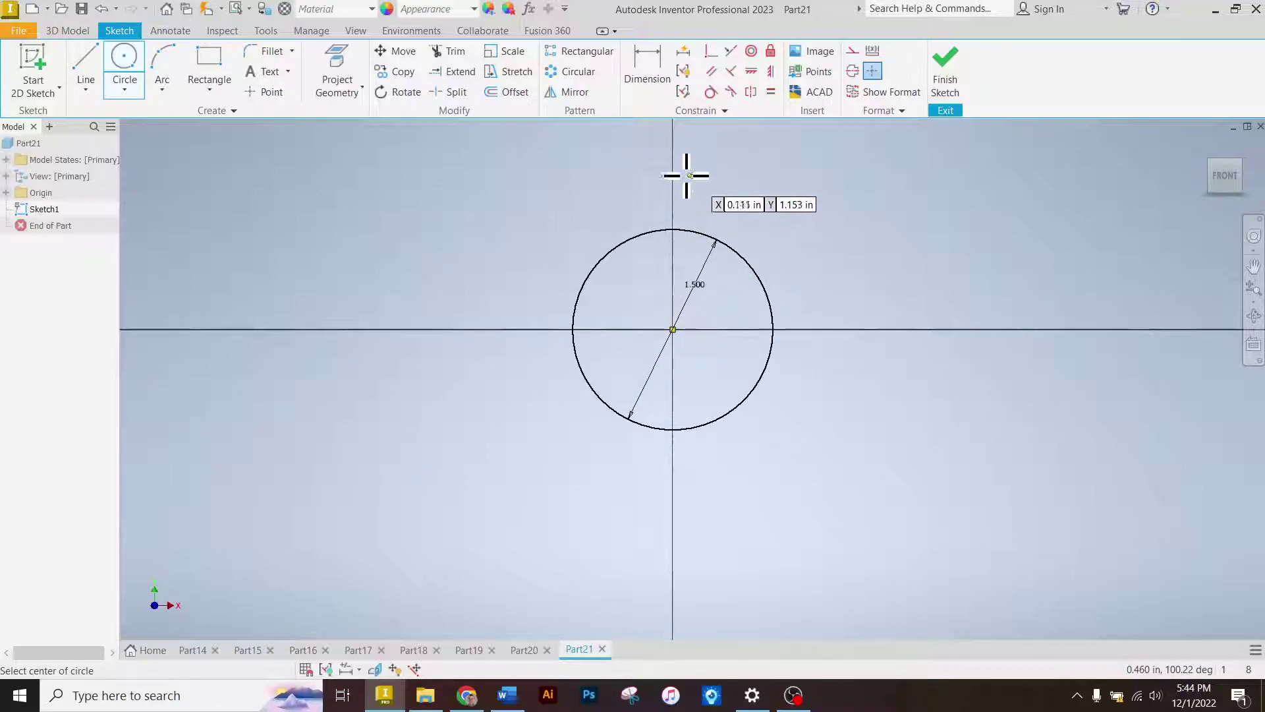
{"action": "scroll", "coordinate": [632, 349], "scroll_direction": "down", "scroll_amount": 5}
{"action": "scroll", "coordinate": [654, 245], "scroll_direction": "up", "scroll_amount": 3}
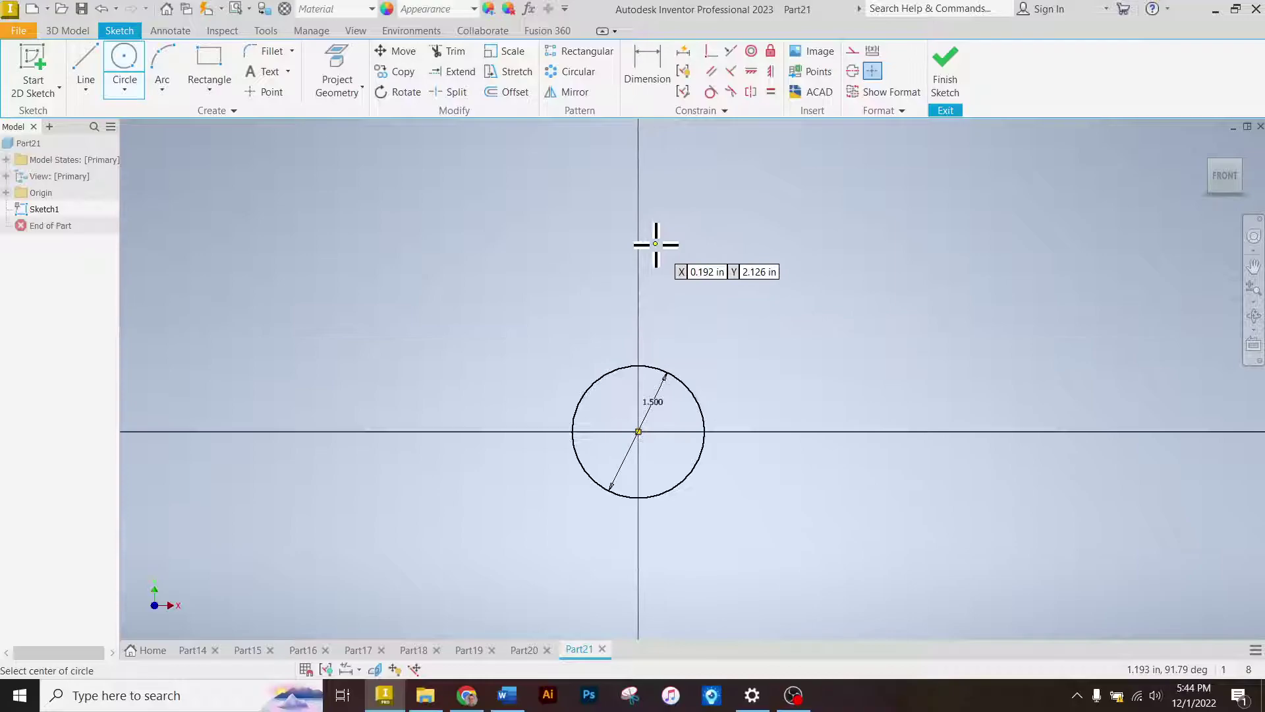
{"action": "left_click", "coordinate": [637, 304]}
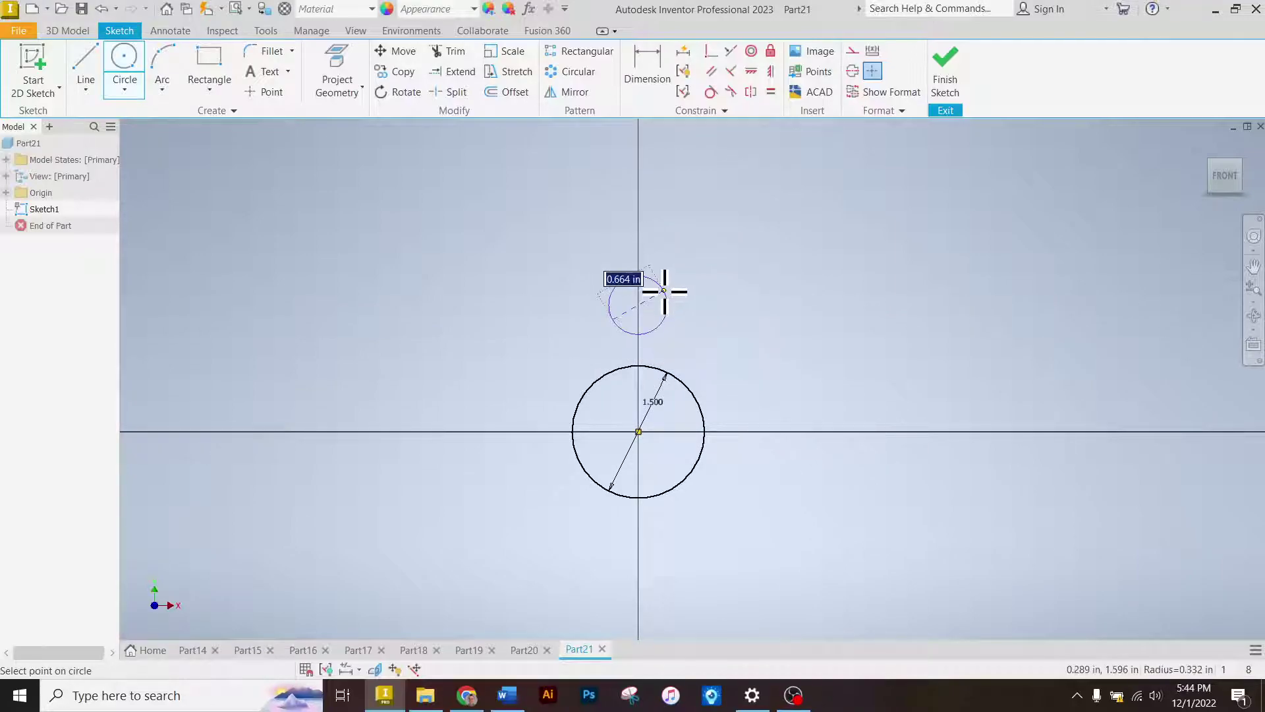
{"action": "type", "text": "1"}
{"action": "key", "text": "Return"}
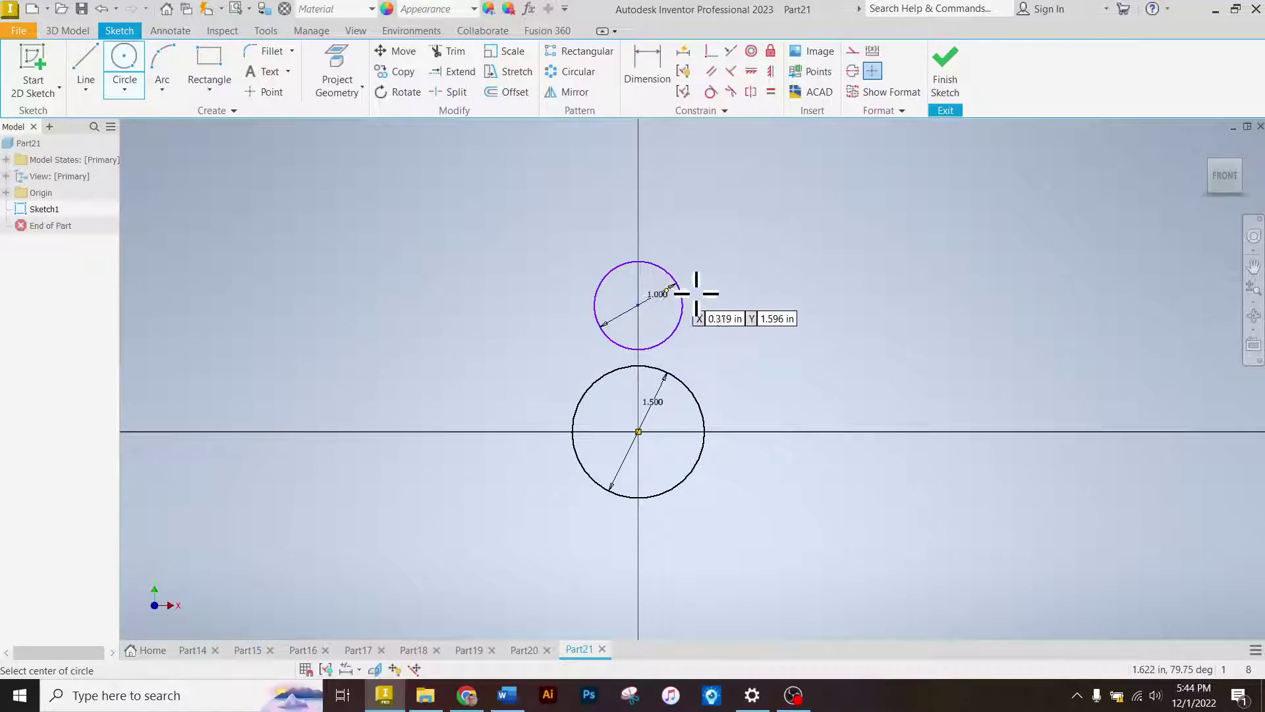
{"action": "right_click", "coordinate": [740, 287]}
{"action": "left_click", "coordinate": [778, 285]}
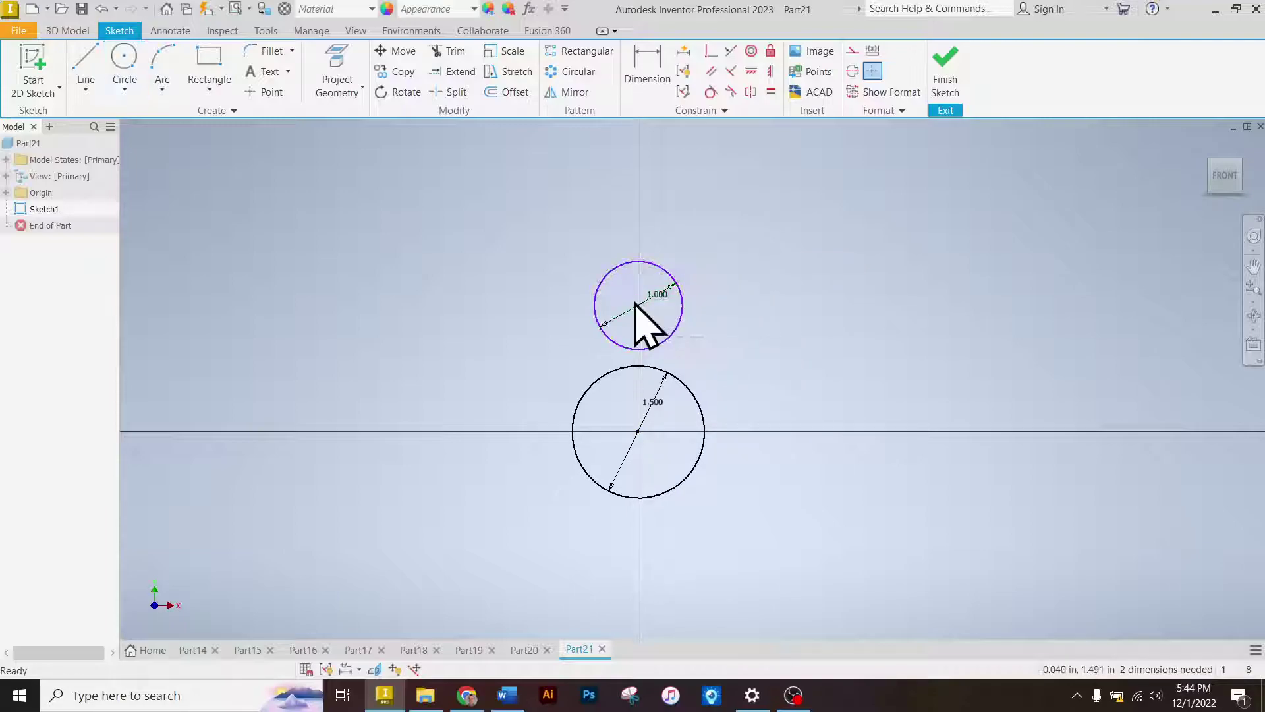
- Constrain the head circle's centre vertically in line with the body circle's centre and shift the head circle slightly upward
{"action": "left_click_drag", "start_coordinate": [652, 313], "coordinate": [641, 286]}
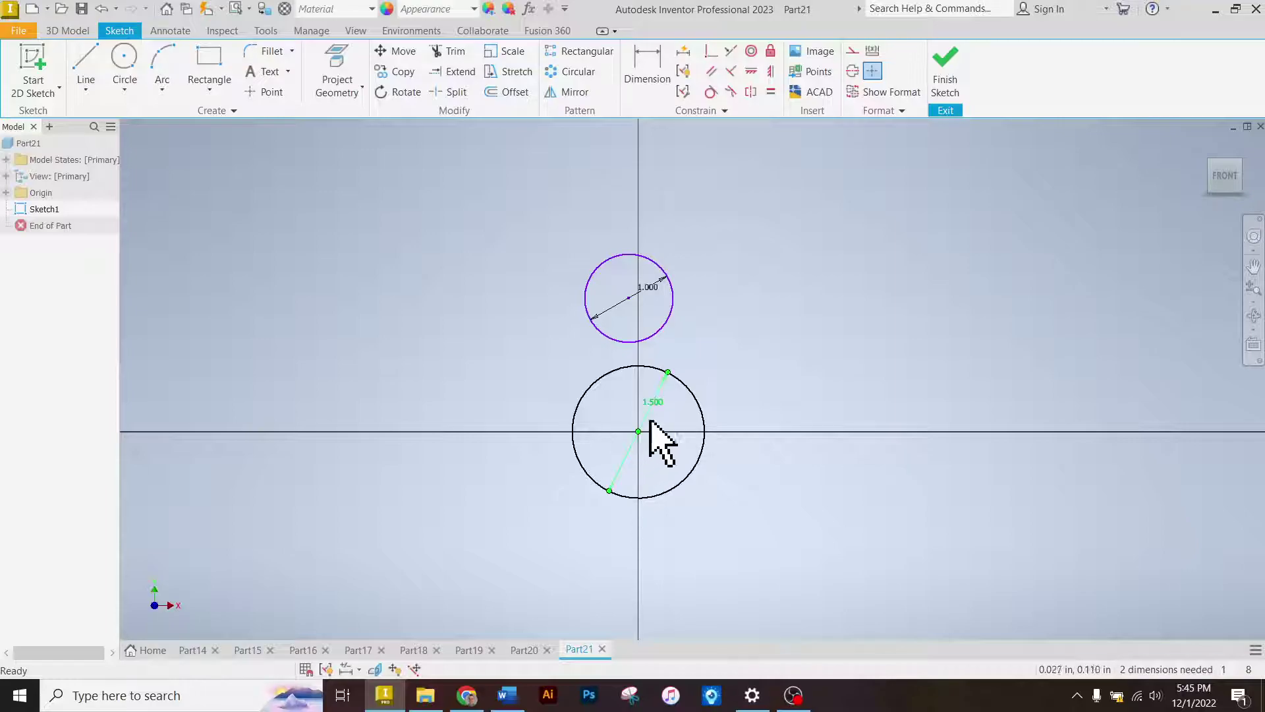
{"action": "left_click", "coordinate": [771, 70]}
{"action": "left_click", "coordinate": [630, 298]}
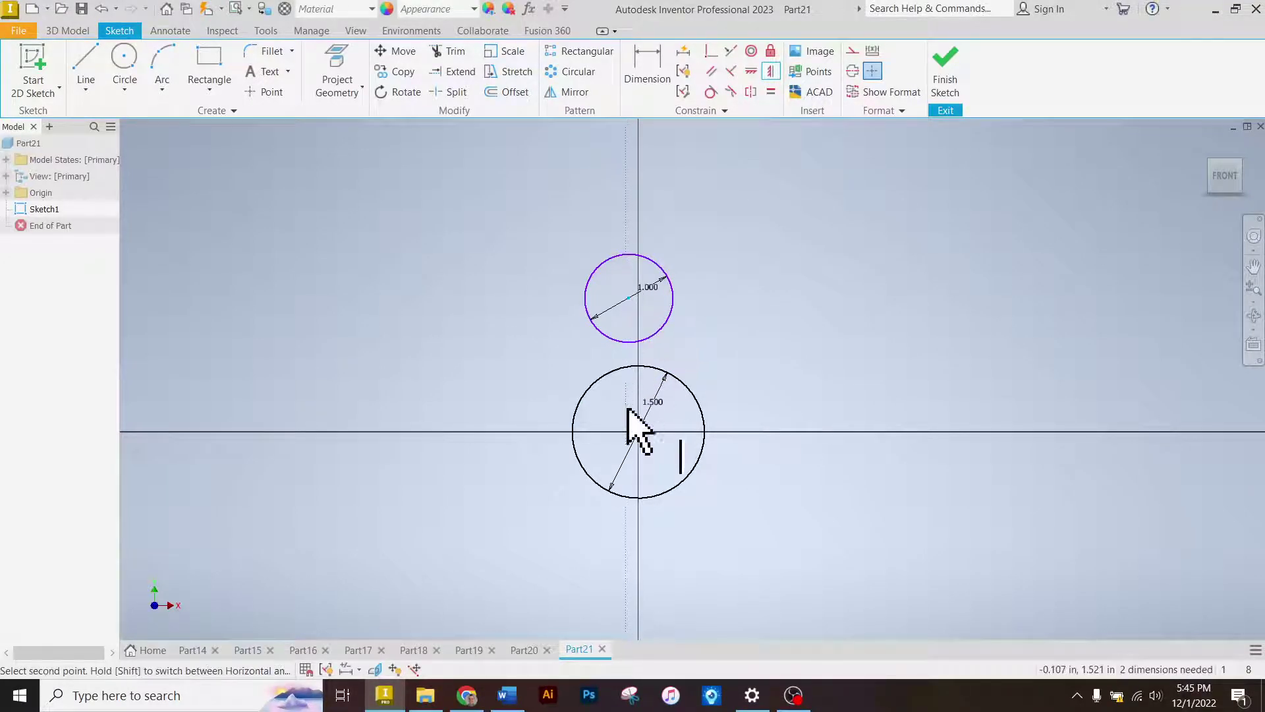
{"action": "left_click", "coordinate": [639, 433]}
{"action": "right_click", "coordinate": [770, 275]}
{"action": "key", "text": "Escape"}
{"action": "mouse_move", "coordinate": [639, 300]}
{"action": "left_mouse_down"}
{"action": "mouse_move", "coordinate": [638, 369]}
{"action": "mouse_move", "coordinate": [638, 285]}
{"action": "left_mouse_up"}
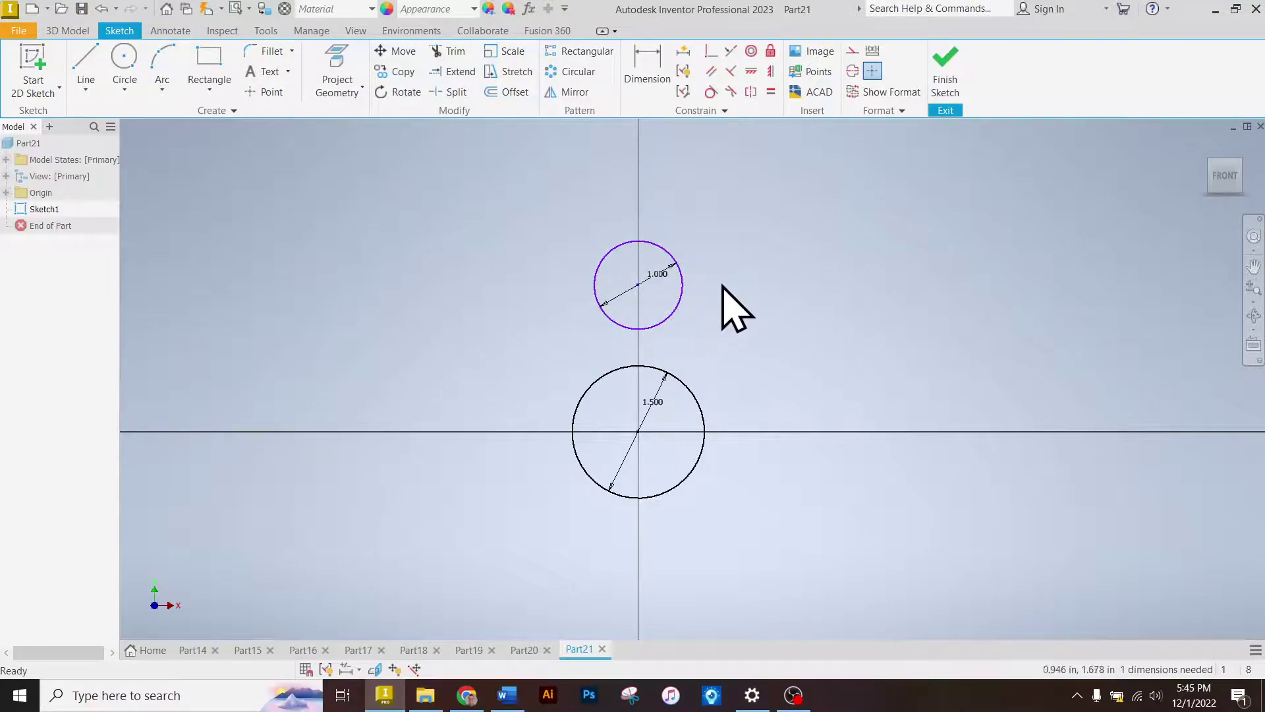
- Check the snowman drawing in the browser and dimension the vertical distance between the body and head circle centres as 1.125 in
{"action": "left_click", "coordinate": [415, 692]}
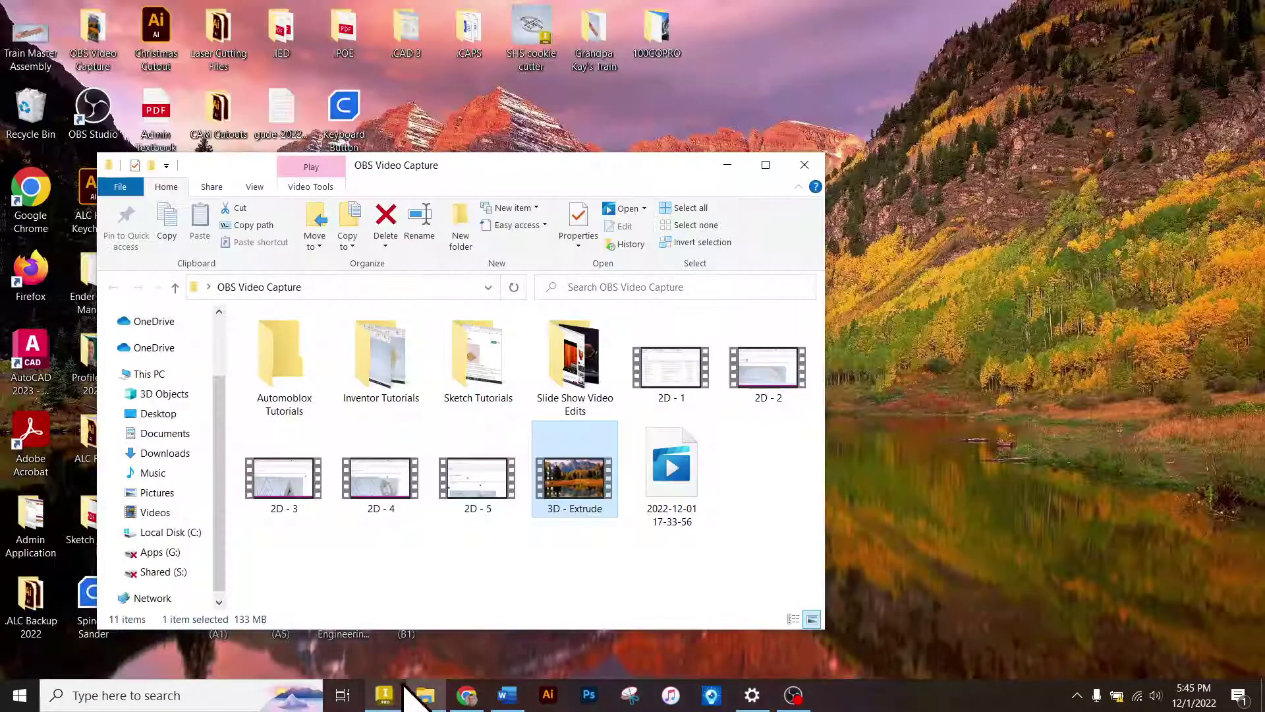
{"action": "left_click", "coordinate": [469, 696]}
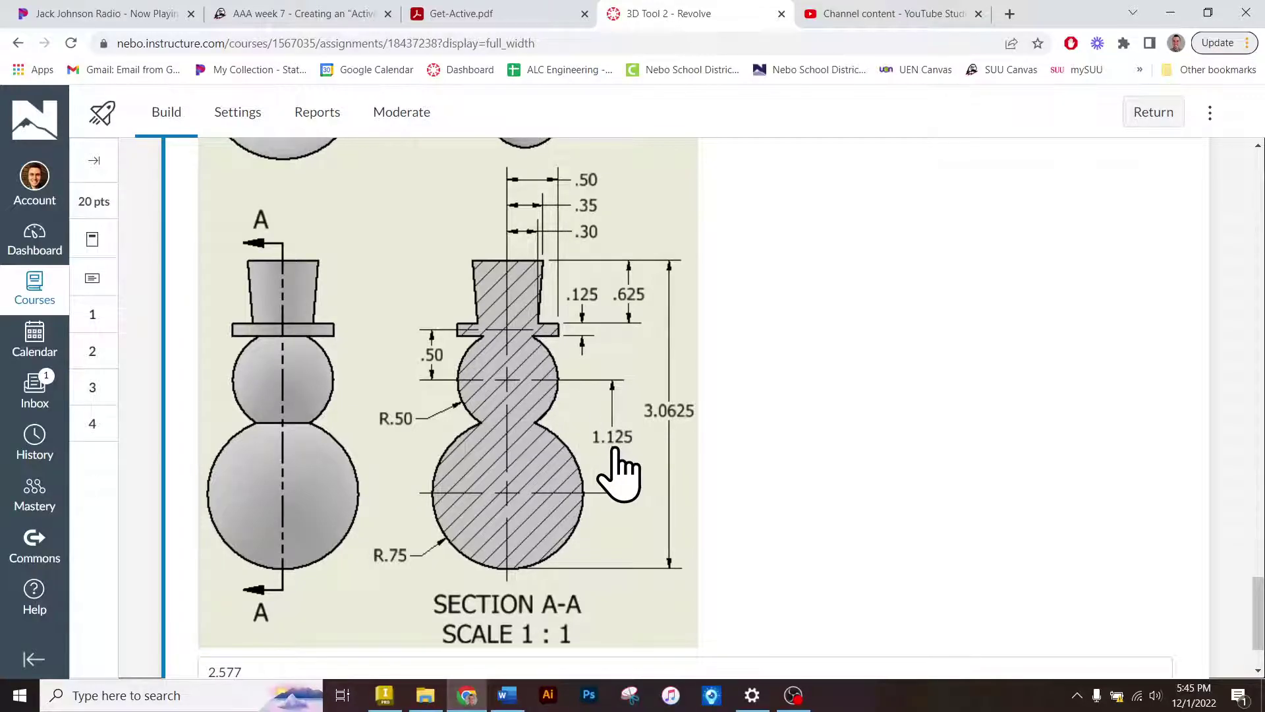
{"action": "left_click", "coordinate": [468, 698]}
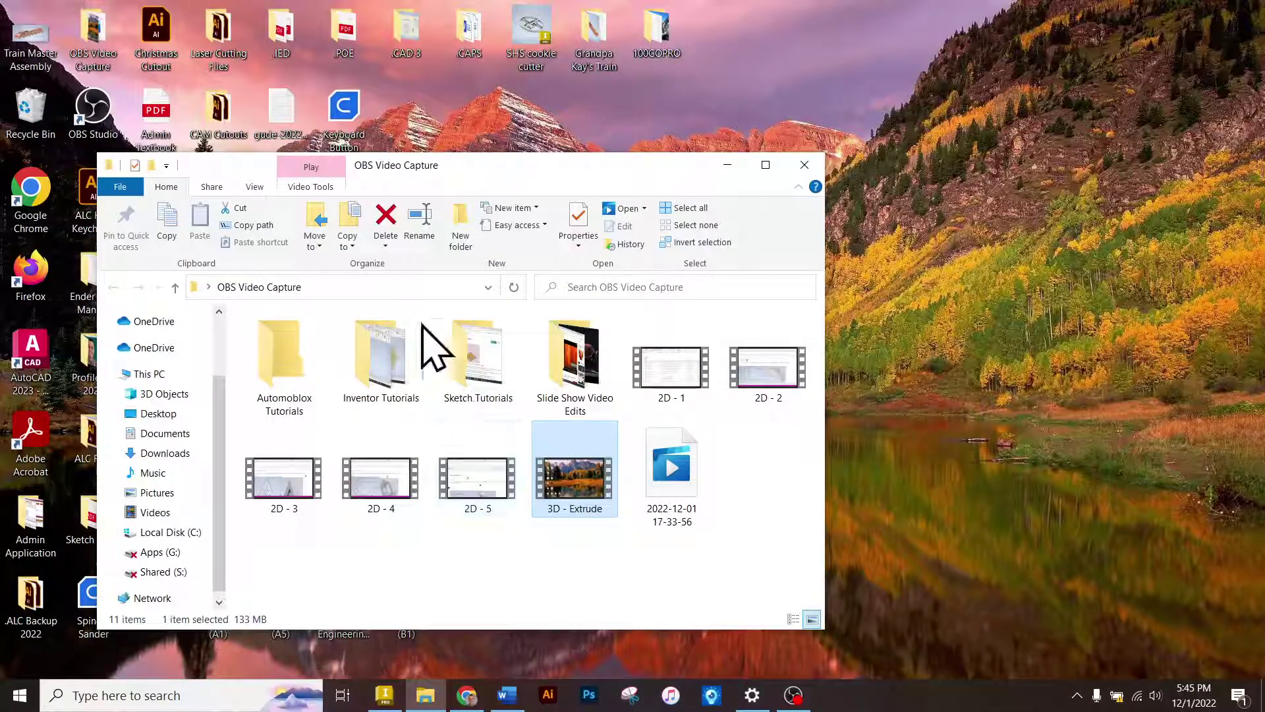
{"action": "left_click", "coordinate": [385, 695]}
{"action": "left_click", "coordinate": [645, 69]}
{"action": "left_click", "coordinate": [636, 432]}
{"action": "left_click", "coordinate": [766, 362]}
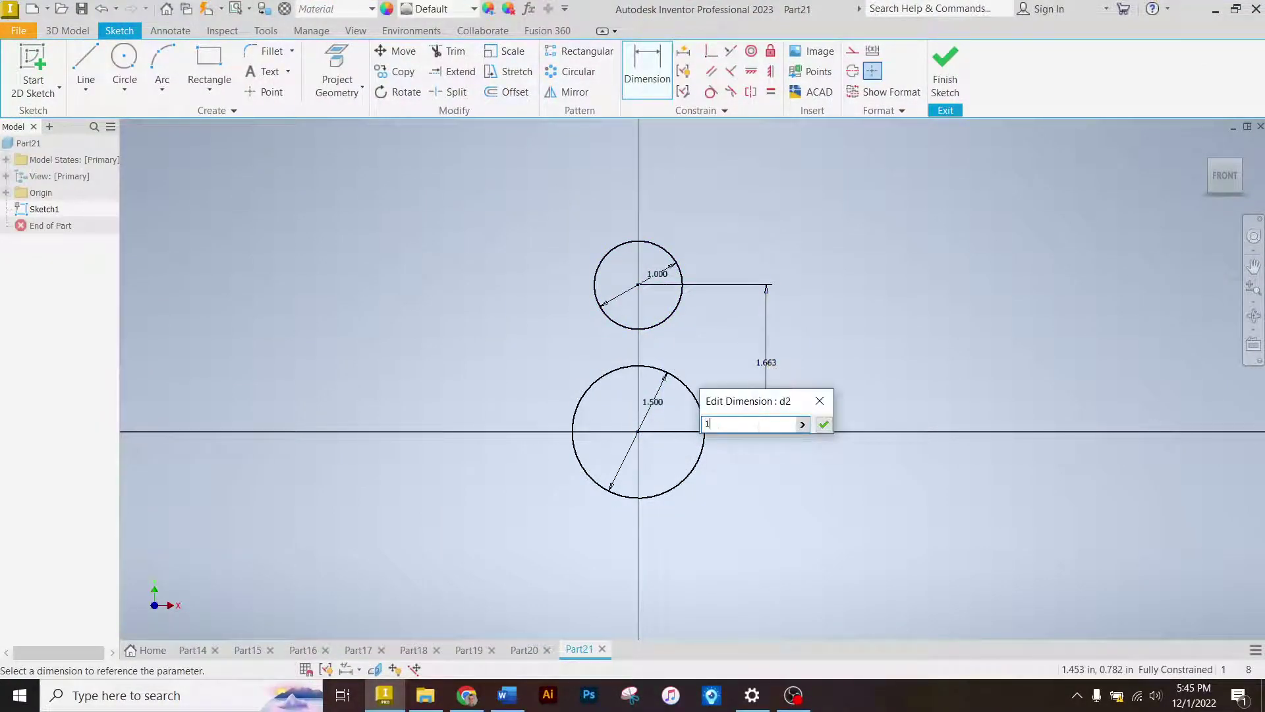
{"action": "type", "text": "1.125"}
{"action": "key", "text": "Return"}
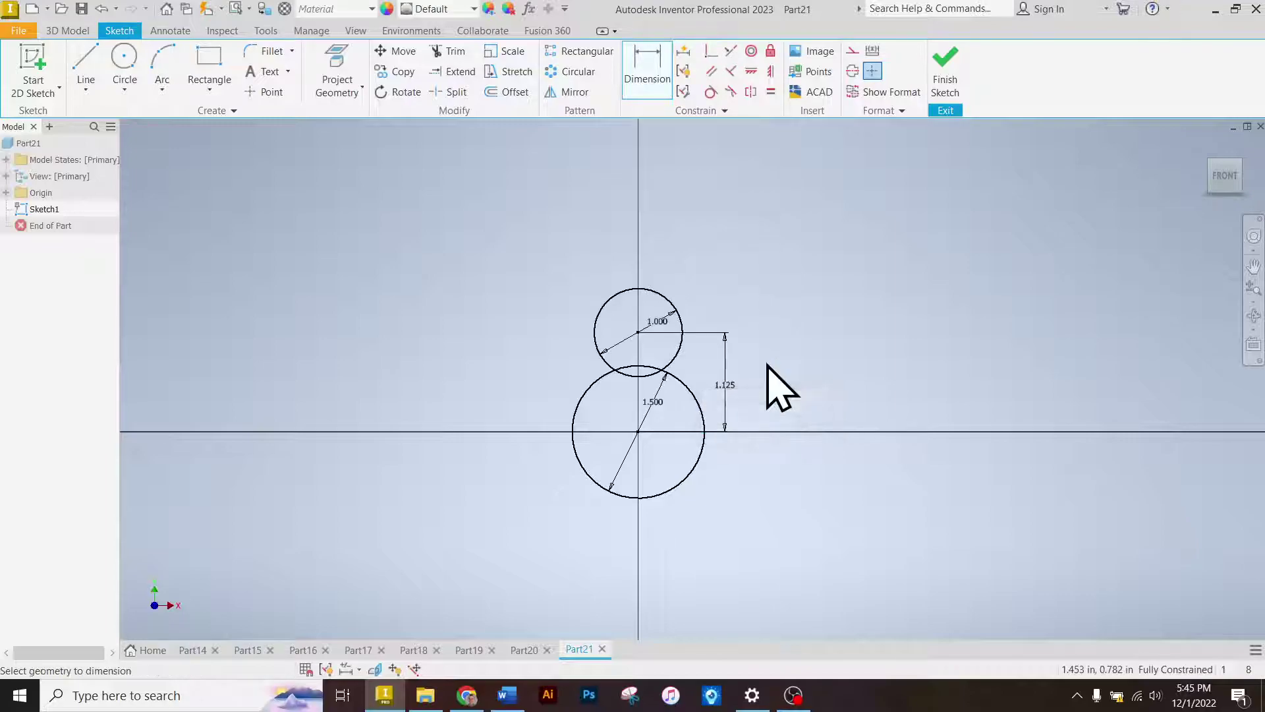
- Draw a two-point centre rectangle 1 in wide and 0.125 in high, centred on the head circle's top point, for the hat brim
{"action": "scroll", "coordinate": [703, 403], "scroll_direction": "up", "scroll_amount": 3}
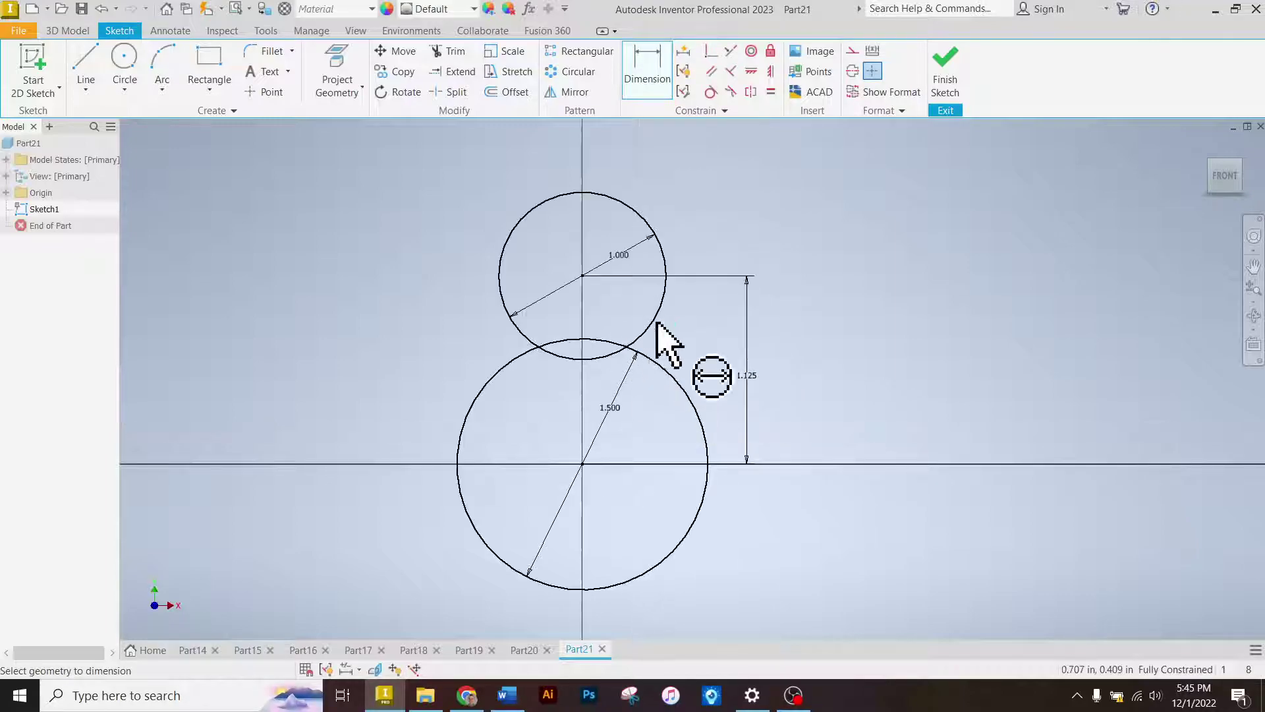
{"action": "scroll", "coordinate": [626, 383], "scroll_direction": "down", "scroll_amount": 2}
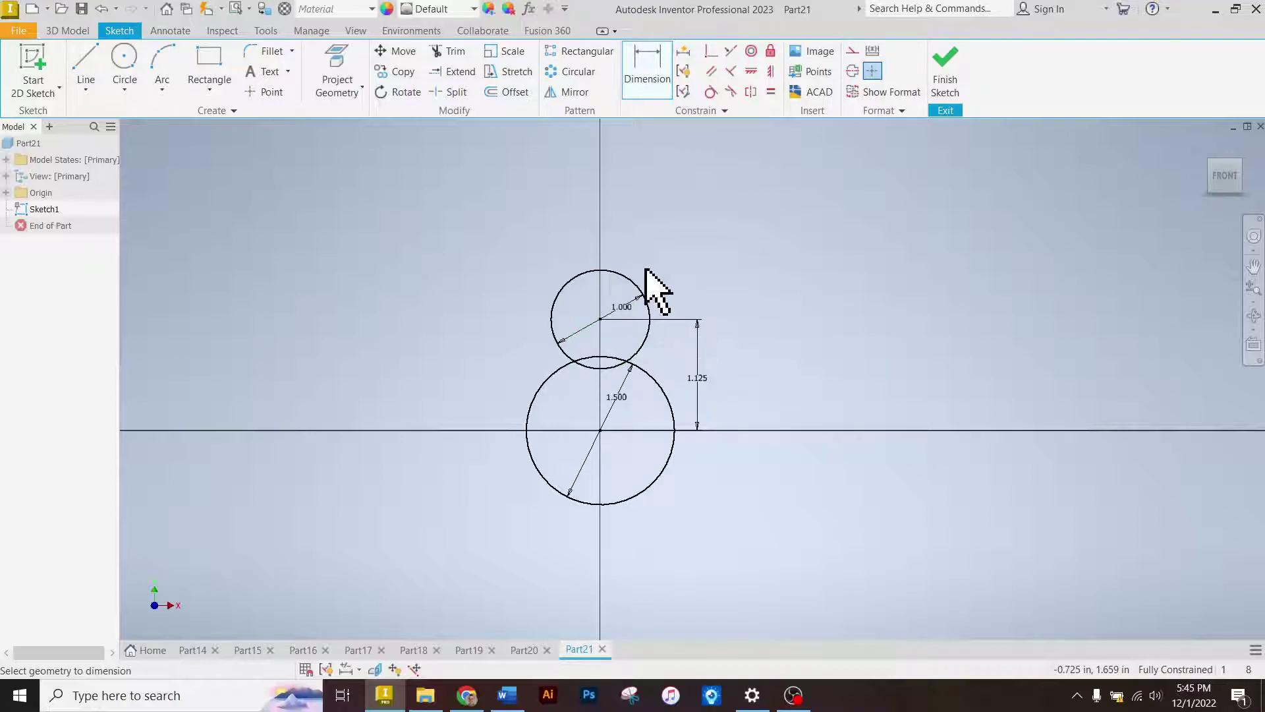
{"action": "left_click", "coordinate": [468, 698]}
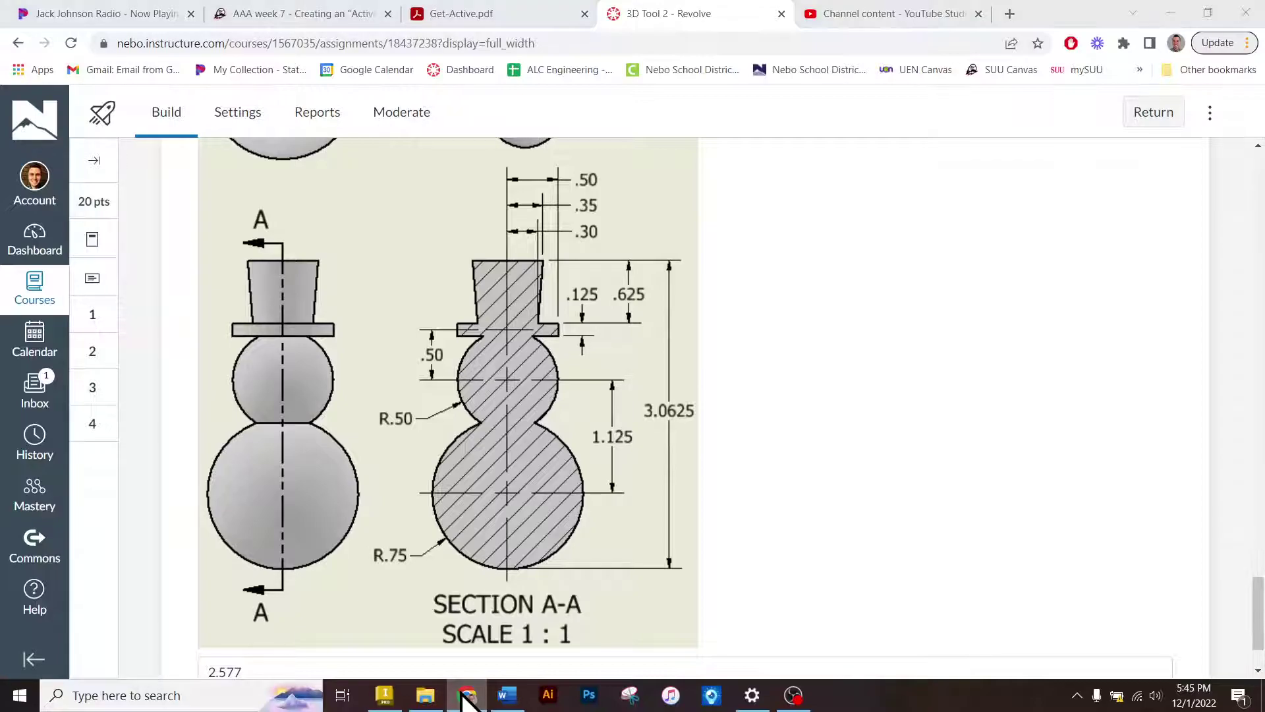
{"action": "left_click", "coordinate": [467, 695]}
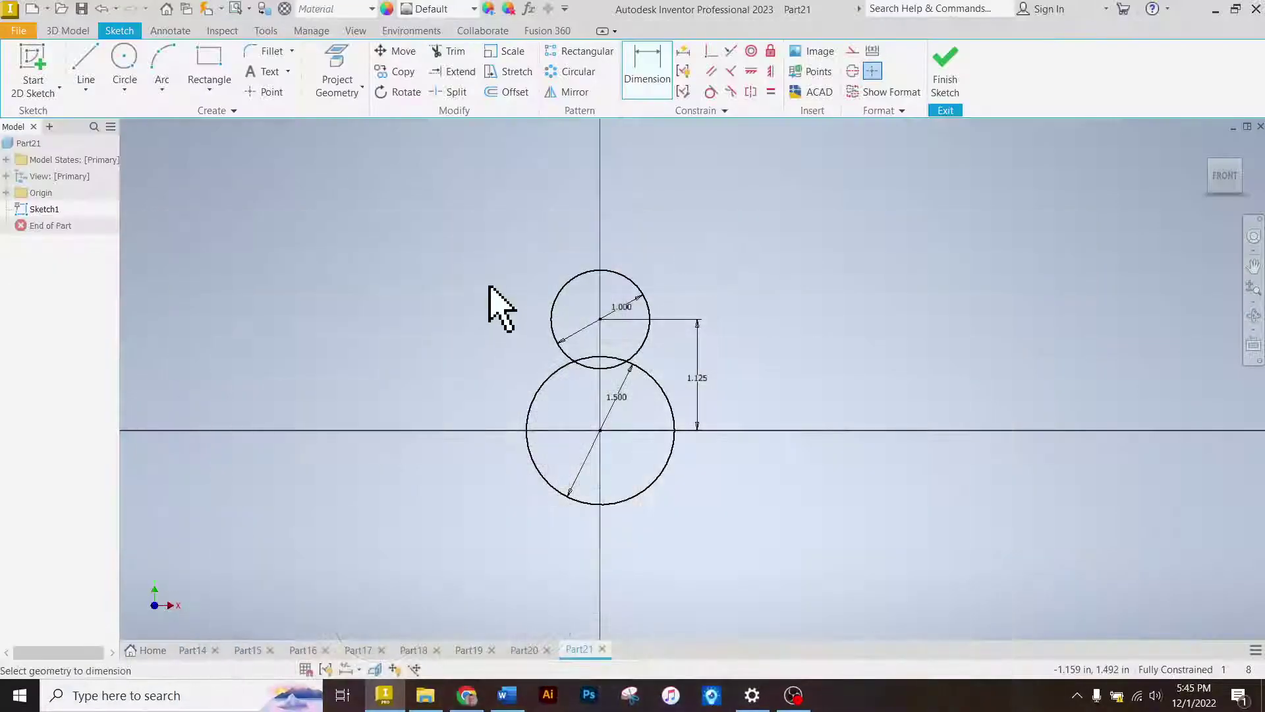
{"action": "left_click", "coordinate": [210, 91]}
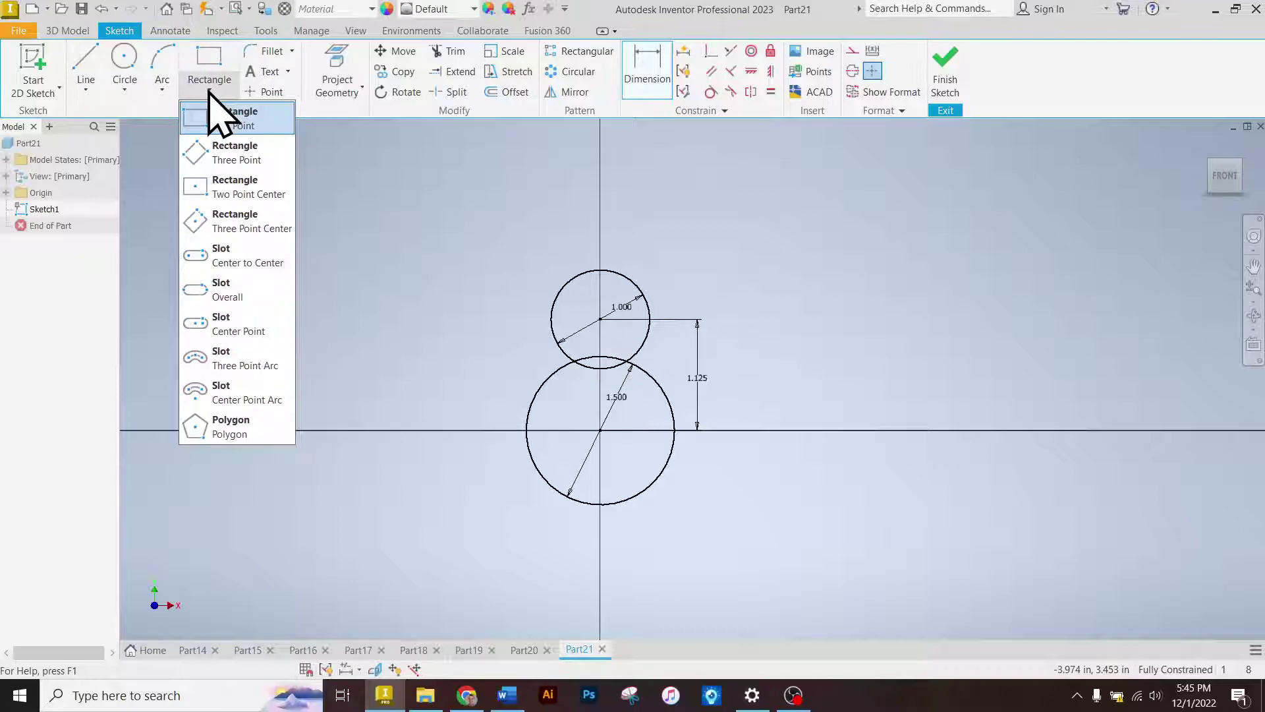
{"action": "left_click", "coordinate": [226, 196]}
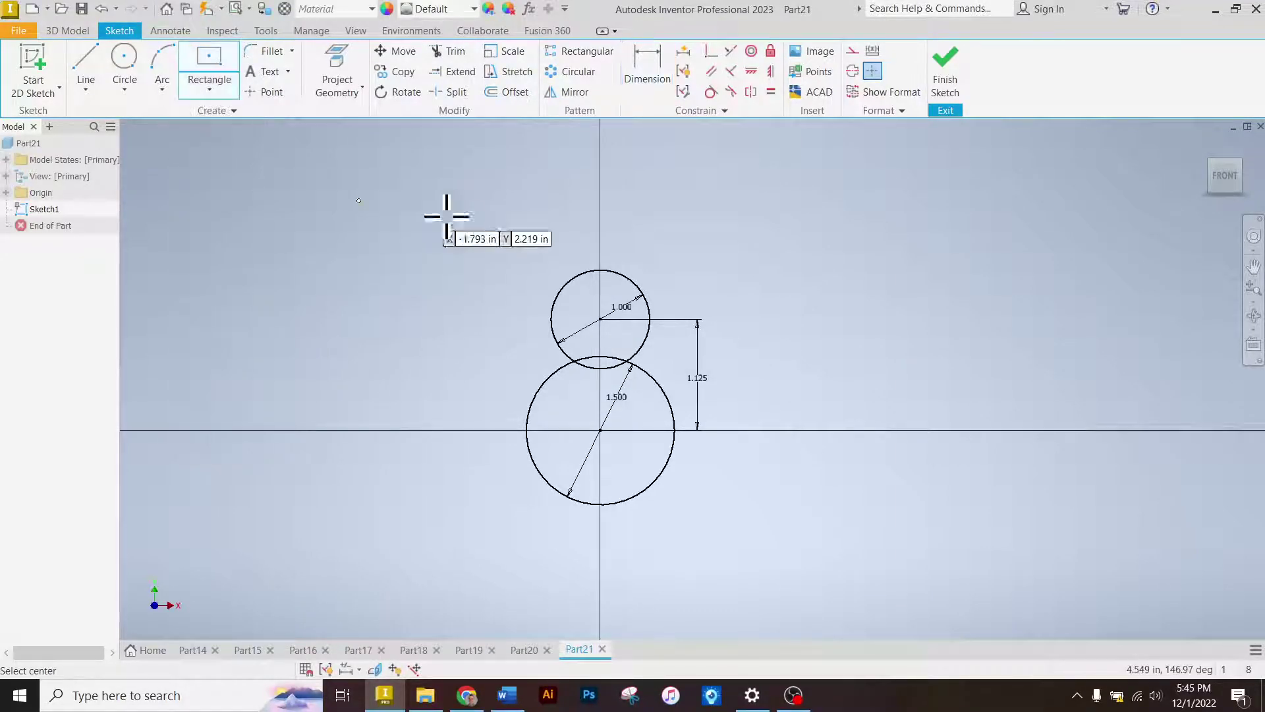
{"action": "scroll", "coordinate": [612, 277], "scroll_direction": "up", "scroll_amount": 2}
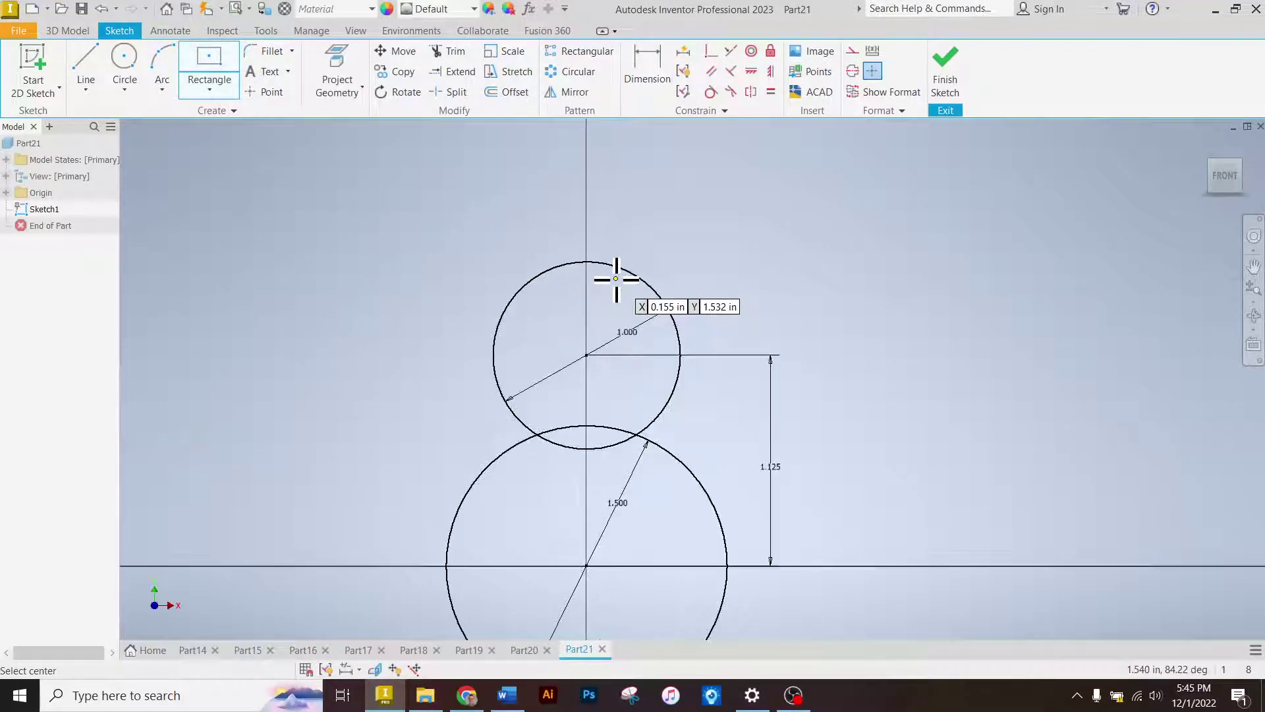
{"action": "left_click", "coordinate": [588, 263]}
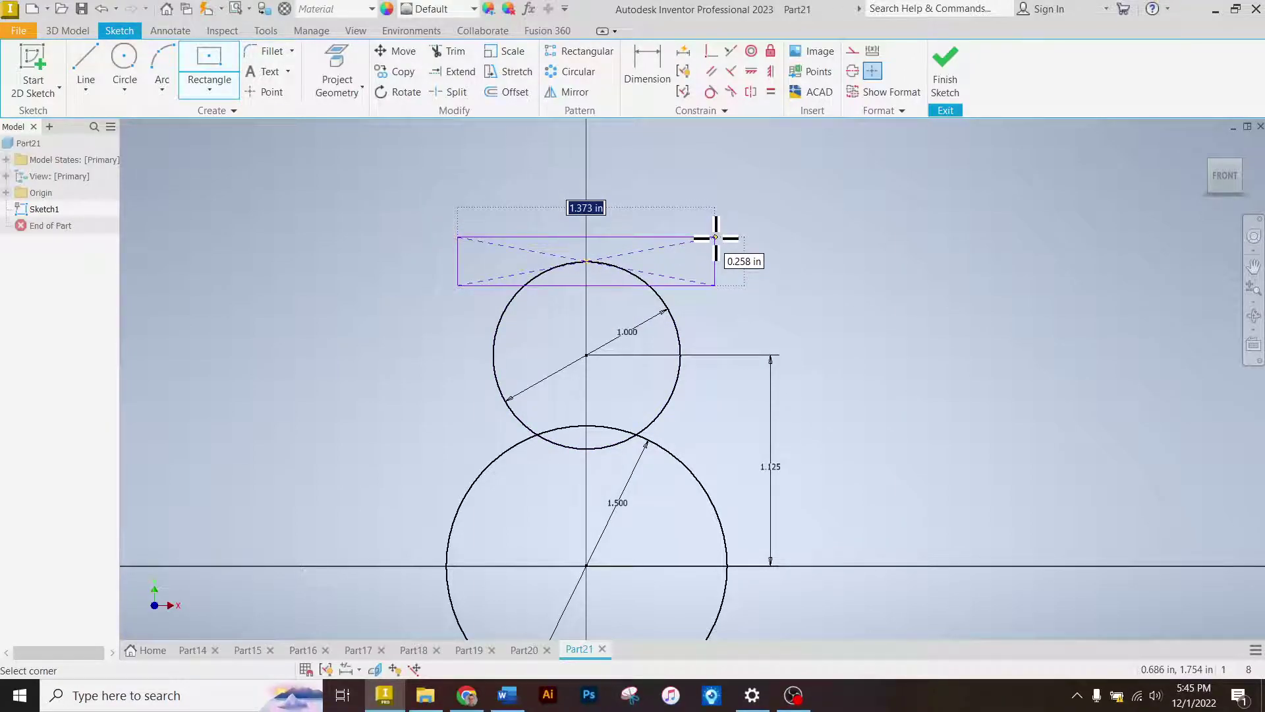
{"action": "key", "text": "Tab"}
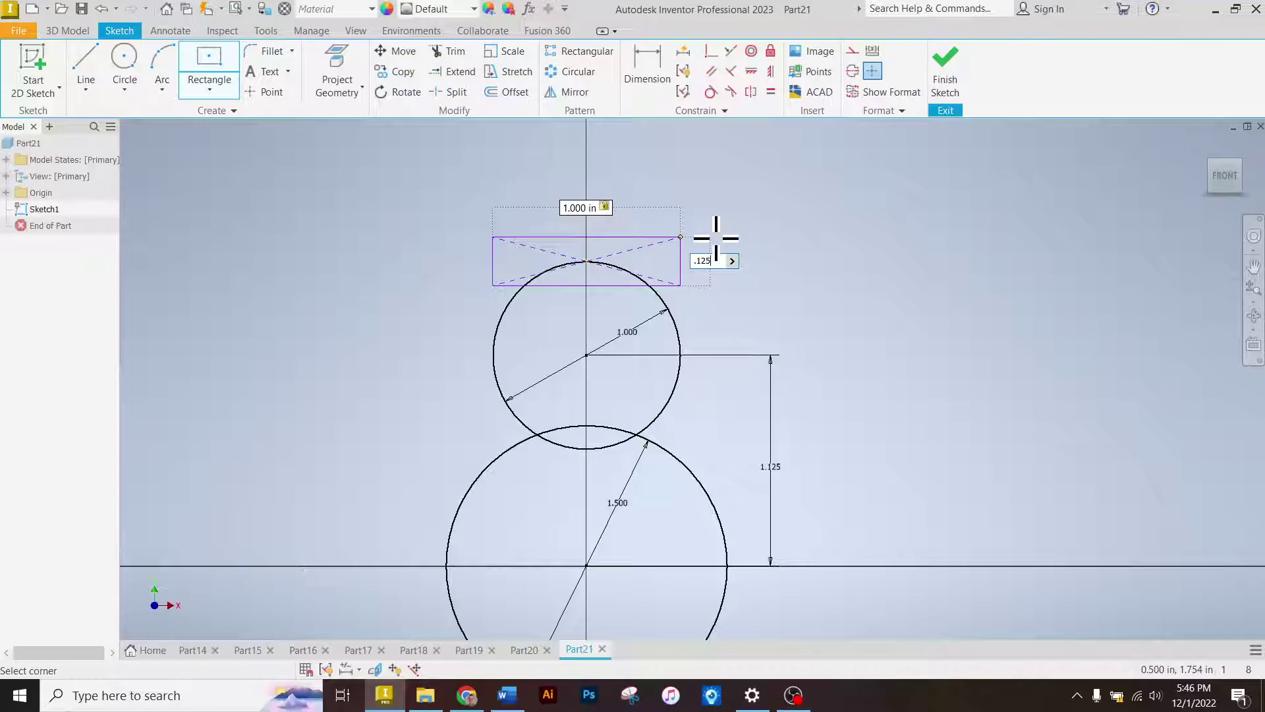
{"action": "type", "text": ".125"}
{"action": "key", "text": "Return"}
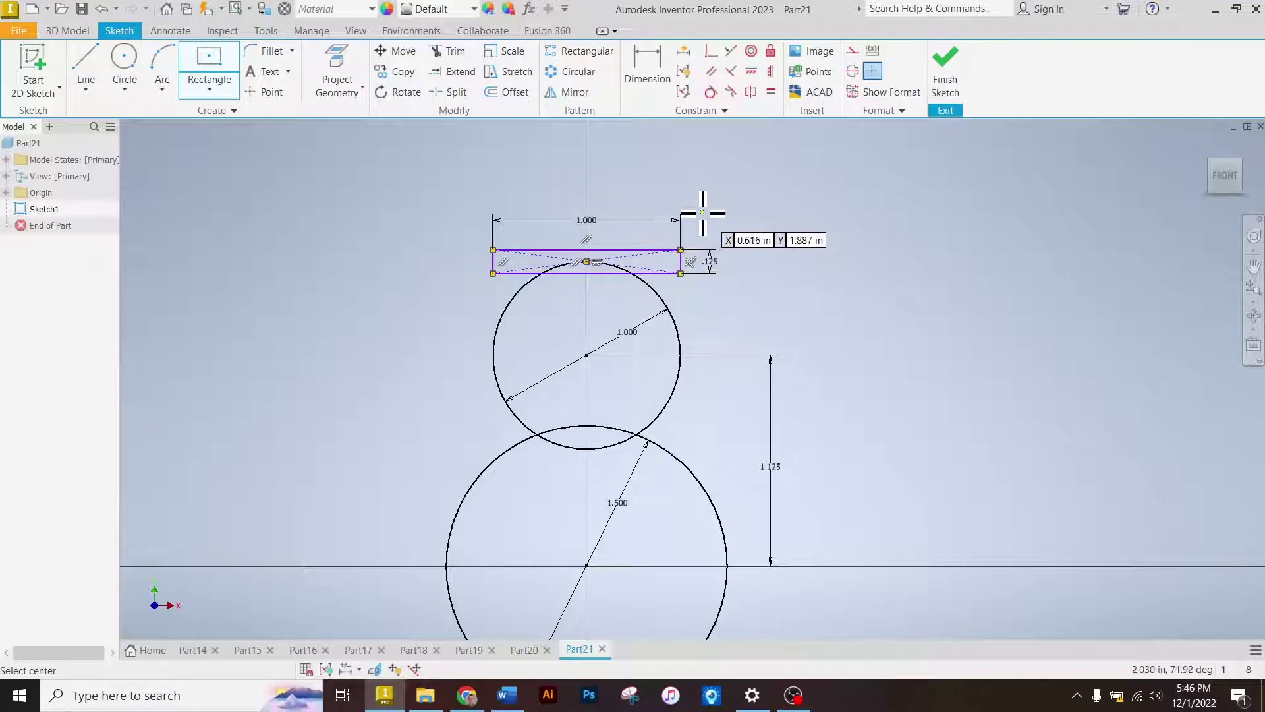
- Draw a vertical line about 3.47 in long from the body circle's lowest point up along the axis, past the hat brim
{"action": "scroll", "coordinate": [702, 210], "scroll_direction": "down", "scroll_amount": 3}
{"action": "scroll", "coordinate": [678, 174], "scroll_direction": "up", "scroll_amount": 3}
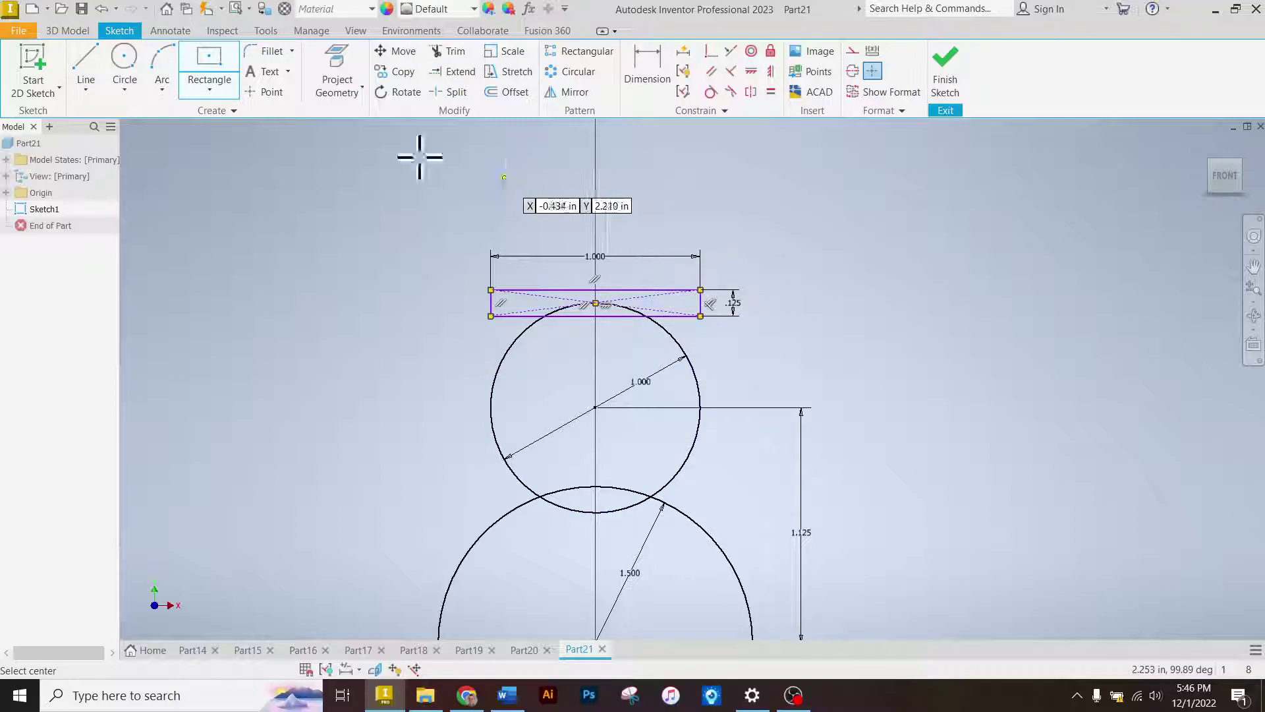
{"action": "left_click", "coordinate": [80, 69]}
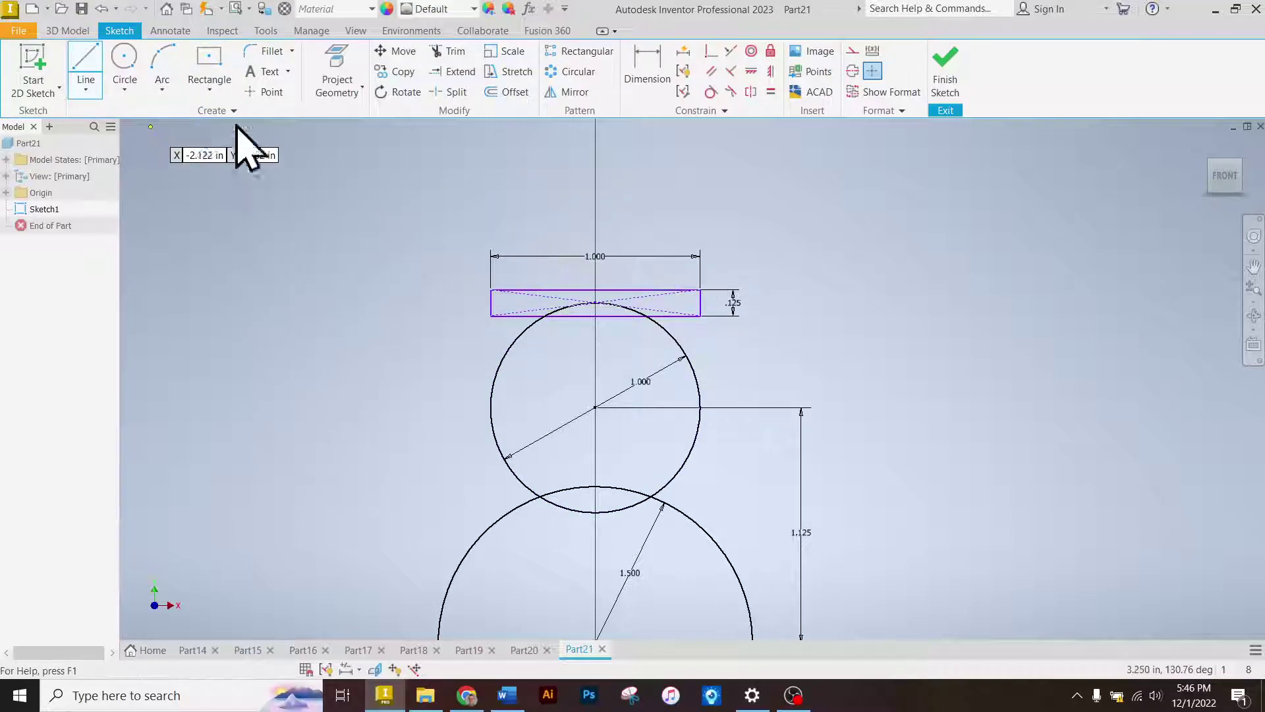
{"action": "scroll", "coordinate": [427, 190], "scroll_direction": "down", "scroll_amount": 2}
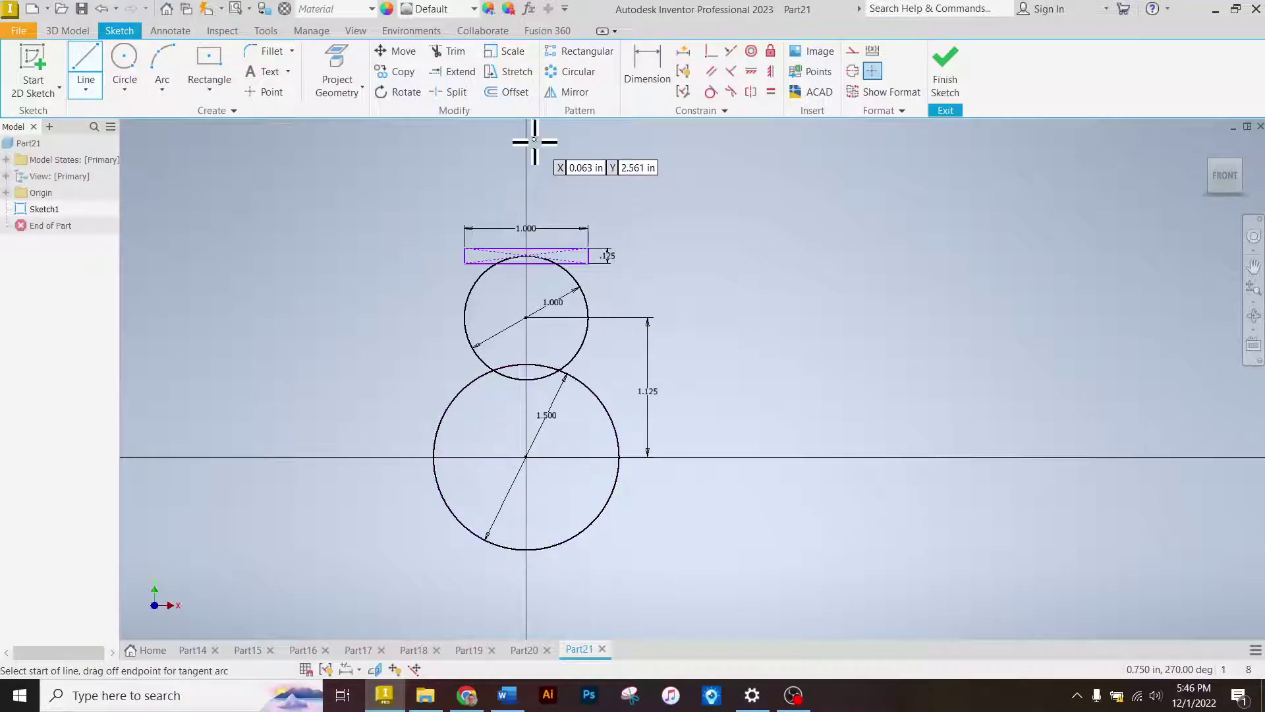
{"action": "left_click", "coordinate": [527, 549]}
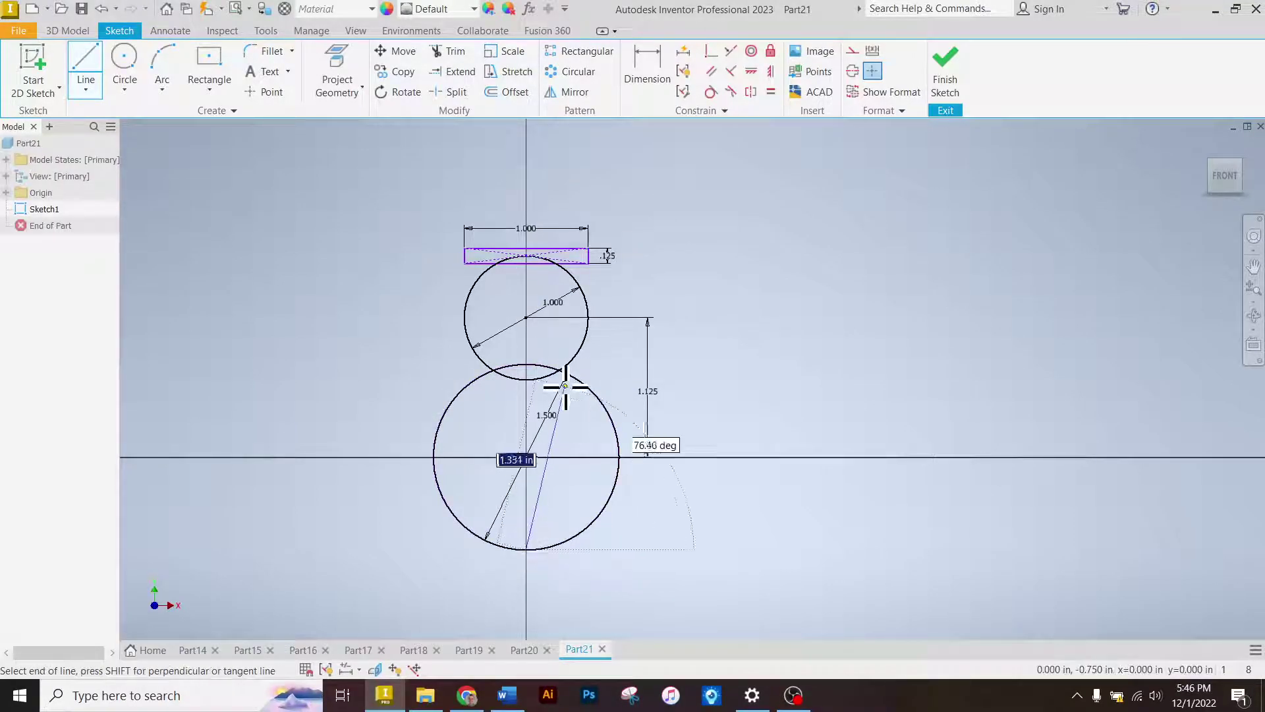
{"action": "scroll", "coordinate": [564, 389], "scroll_direction": "down", "scroll_amount": 3}
{"action": "scroll", "coordinate": [556, 329], "scroll_direction": "up", "scroll_amount": 5}
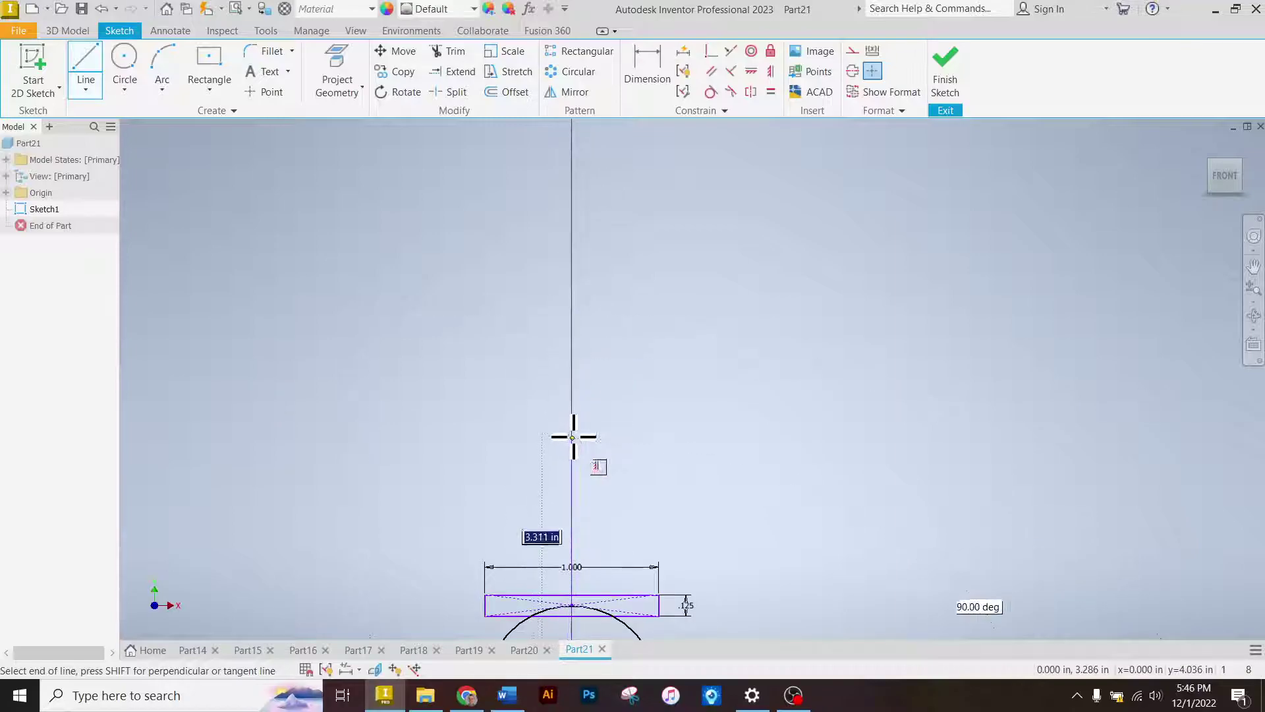
{"action": "left_click", "coordinate": [572, 415]}
{"action": "scroll", "coordinate": [571, 415], "scroll_direction": "down", "scroll_amount": 3}
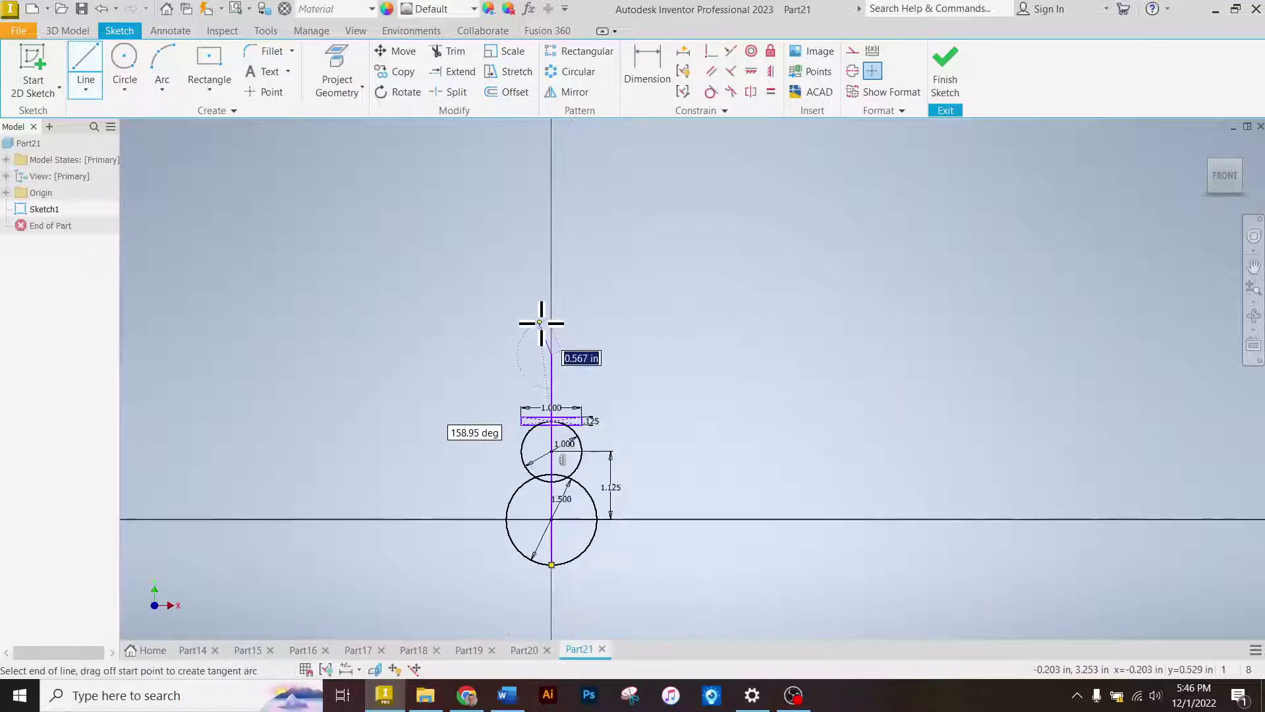
{"action": "right_click", "coordinate": [522, 323]}
{"action": "left_click", "coordinate": [582, 322]}
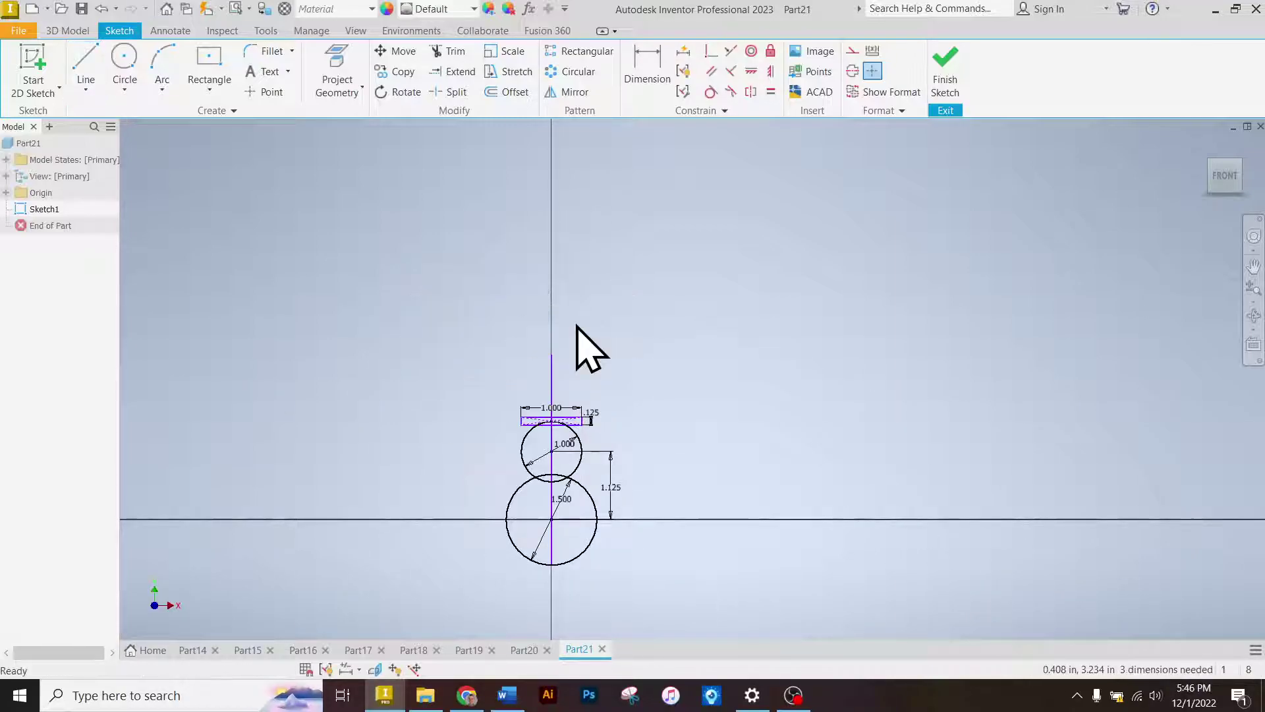
- Check the overall height in the assignment drawing and dimension the vertical centre line's length as 3.0625 in
{"action": "scroll", "coordinate": [577, 328], "scroll_direction": "up", "scroll_amount": 3}
{"action": "scroll", "coordinate": [472, 343], "scroll_direction": "down", "scroll_amount": 3}
{"action": "scroll", "coordinate": [495, 502], "scroll_direction": "up", "scroll_amount": 2}
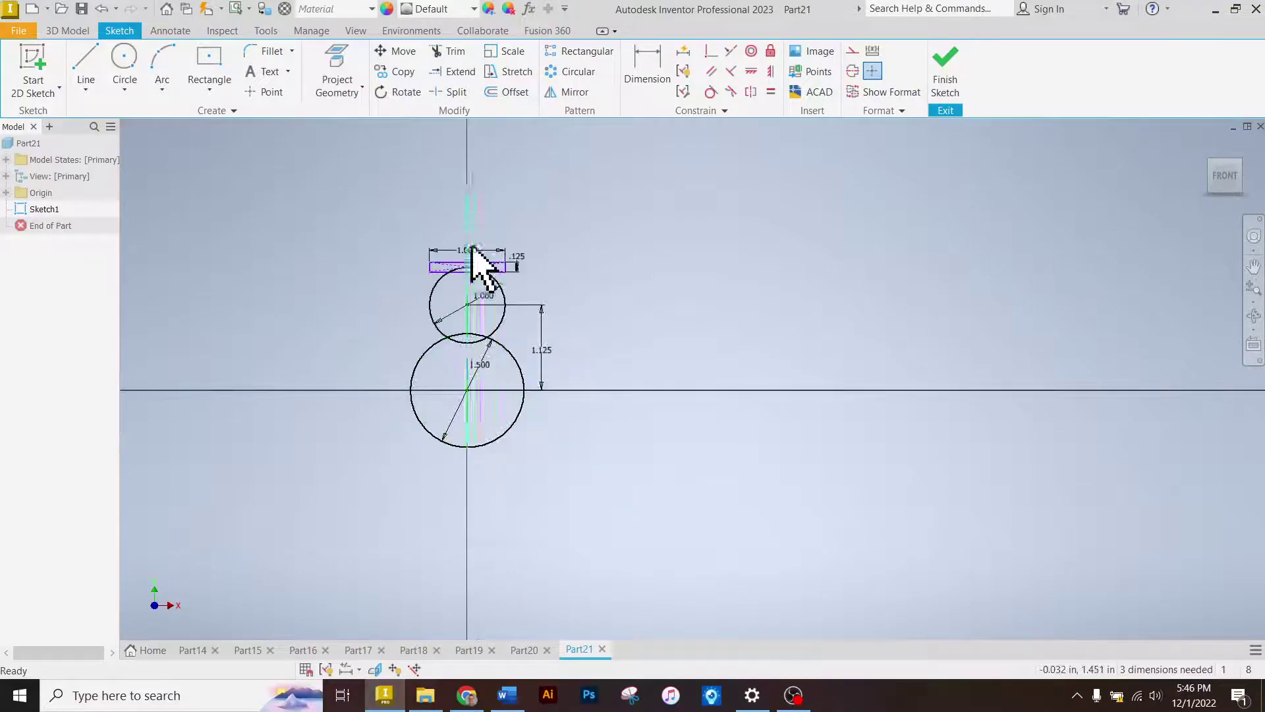
{"action": "left_click", "coordinate": [468, 696]}
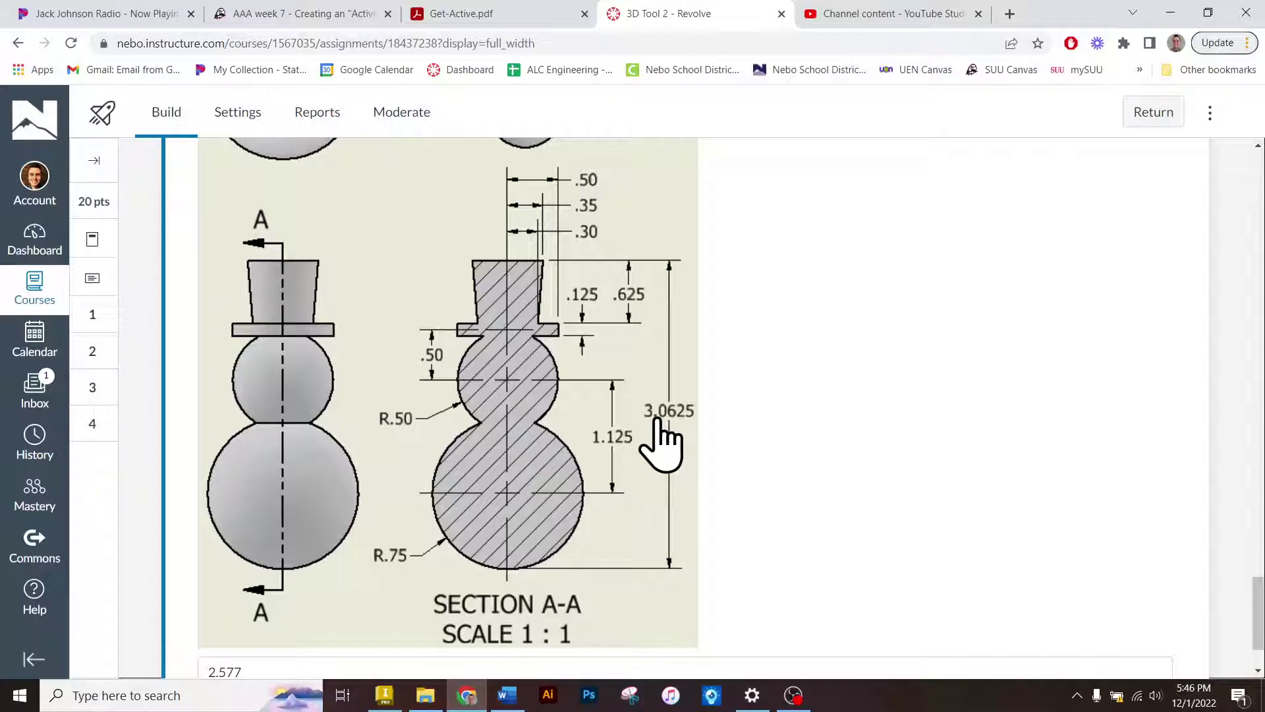
{"action": "left_click", "coordinate": [466, 697]}
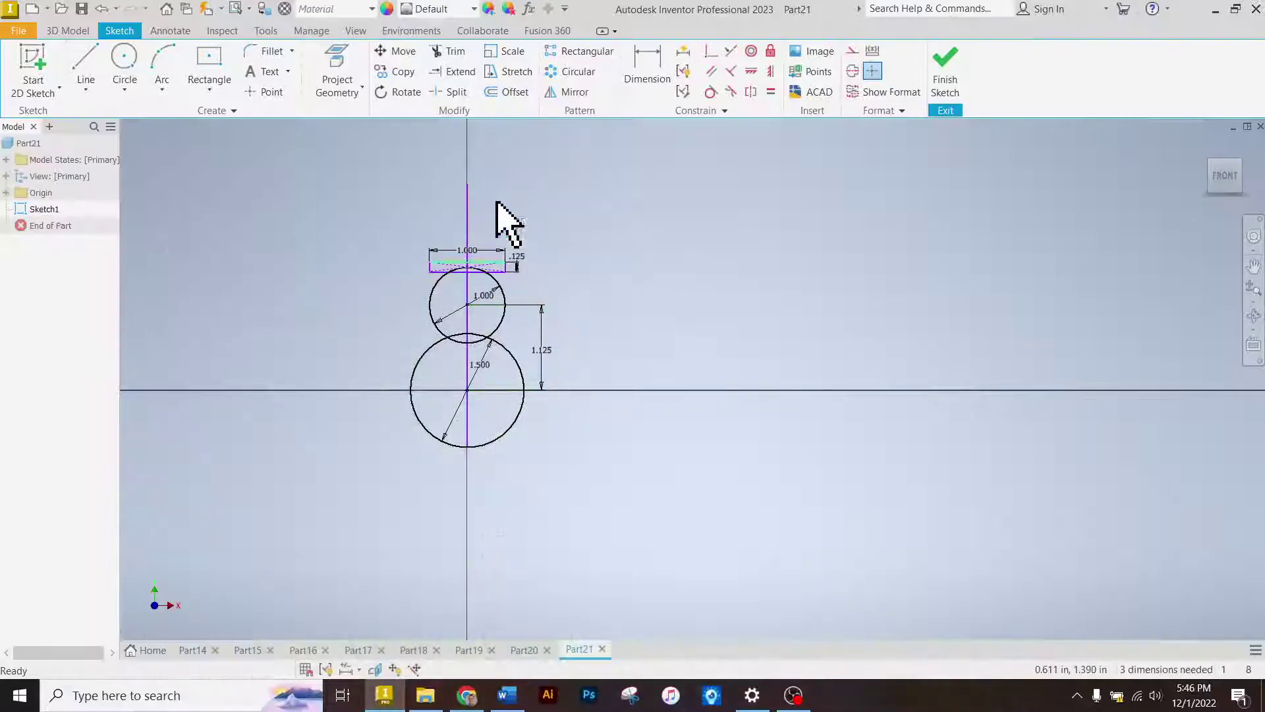
{"action": "left_click", "coordinate": [647, 72]}
{"action": "left_click", "coordinate": [468, 227]}
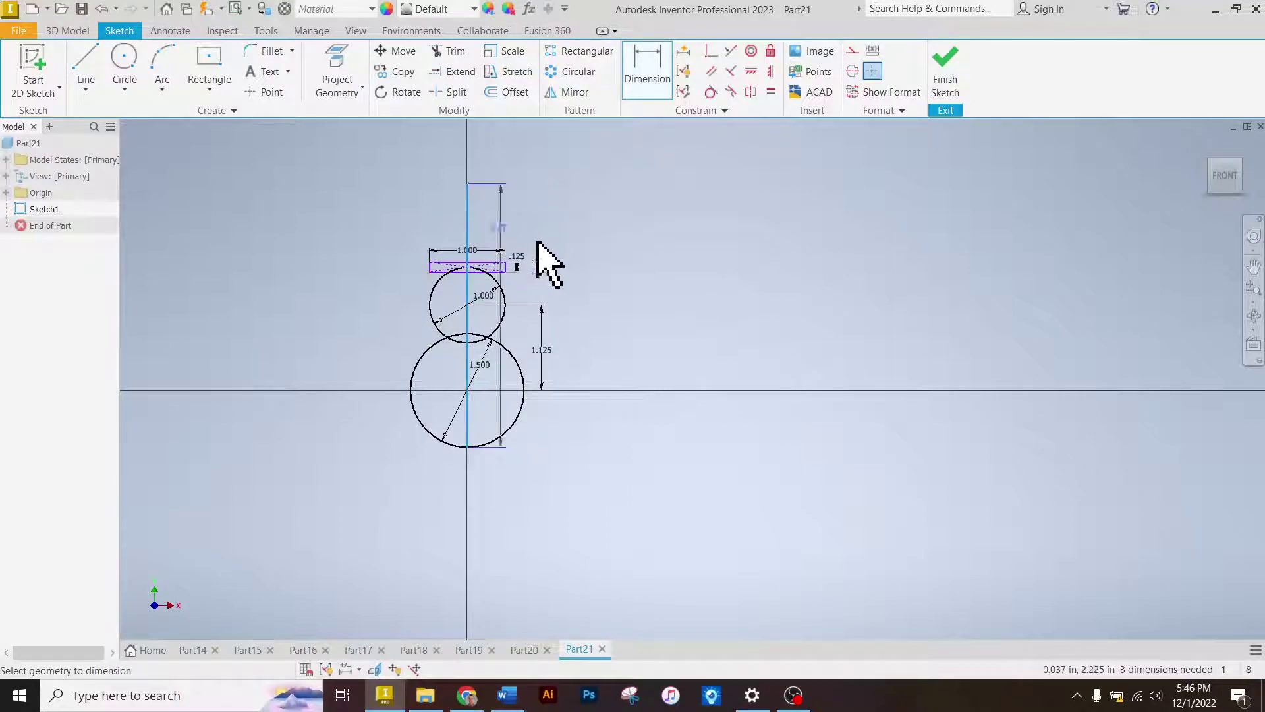
{"action": "left_click", "coordinate": [601, 293]}
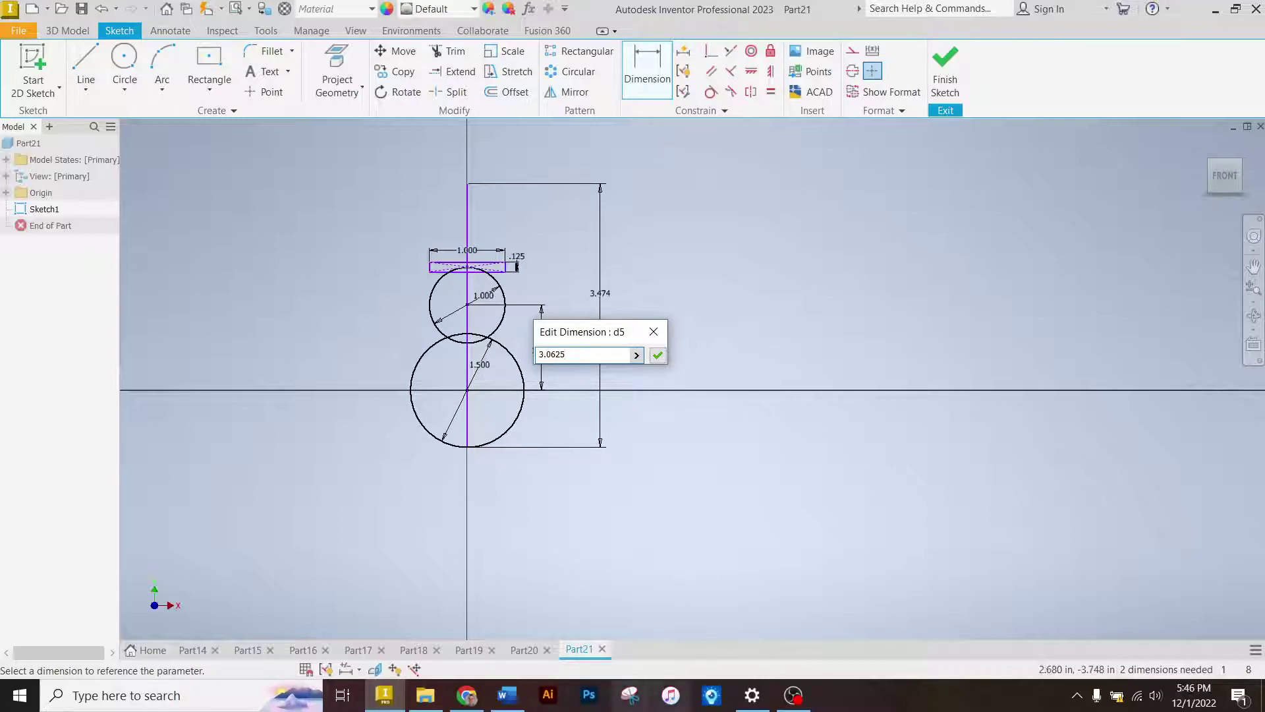
{"action": "left_click", "coordinate": [468, 697]}
{"action": "left_click", "coordinate": [468, 697]}
{"action": "key", "text": "Return"}
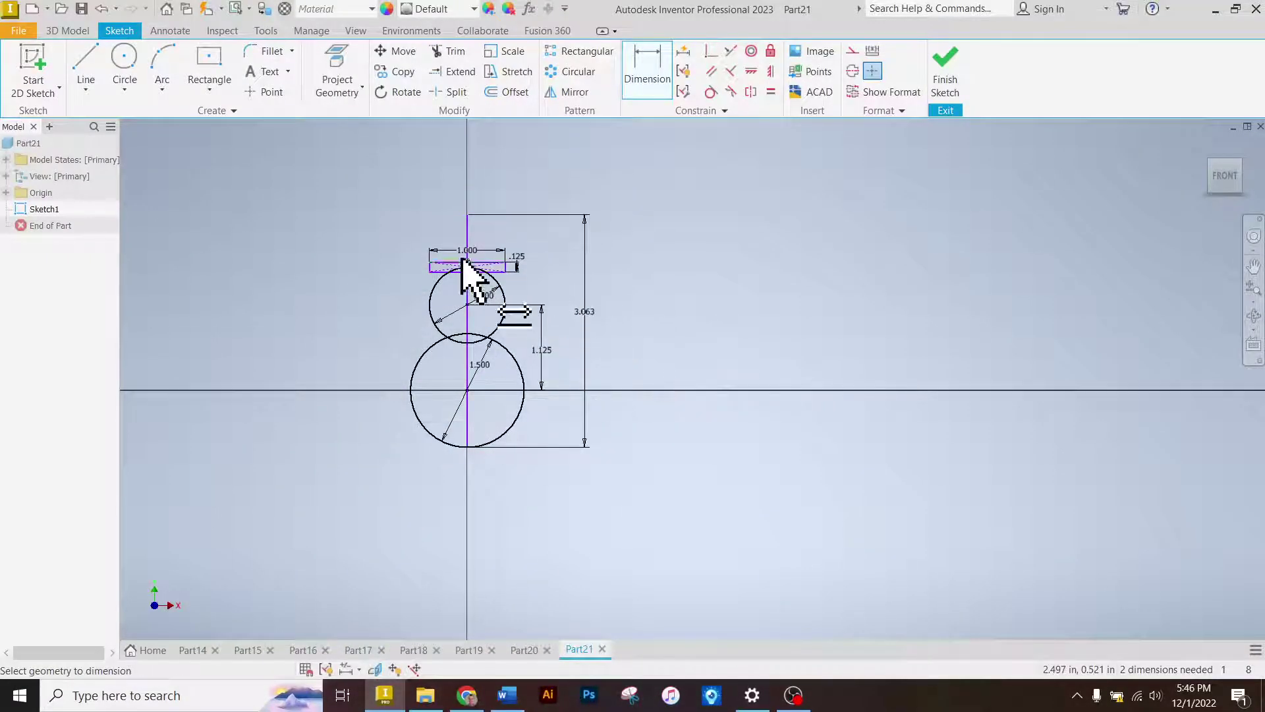
{"action": "scroll", "coordinate": [394, 251], "scroll_direction": "down", "scroll_amount": 3}
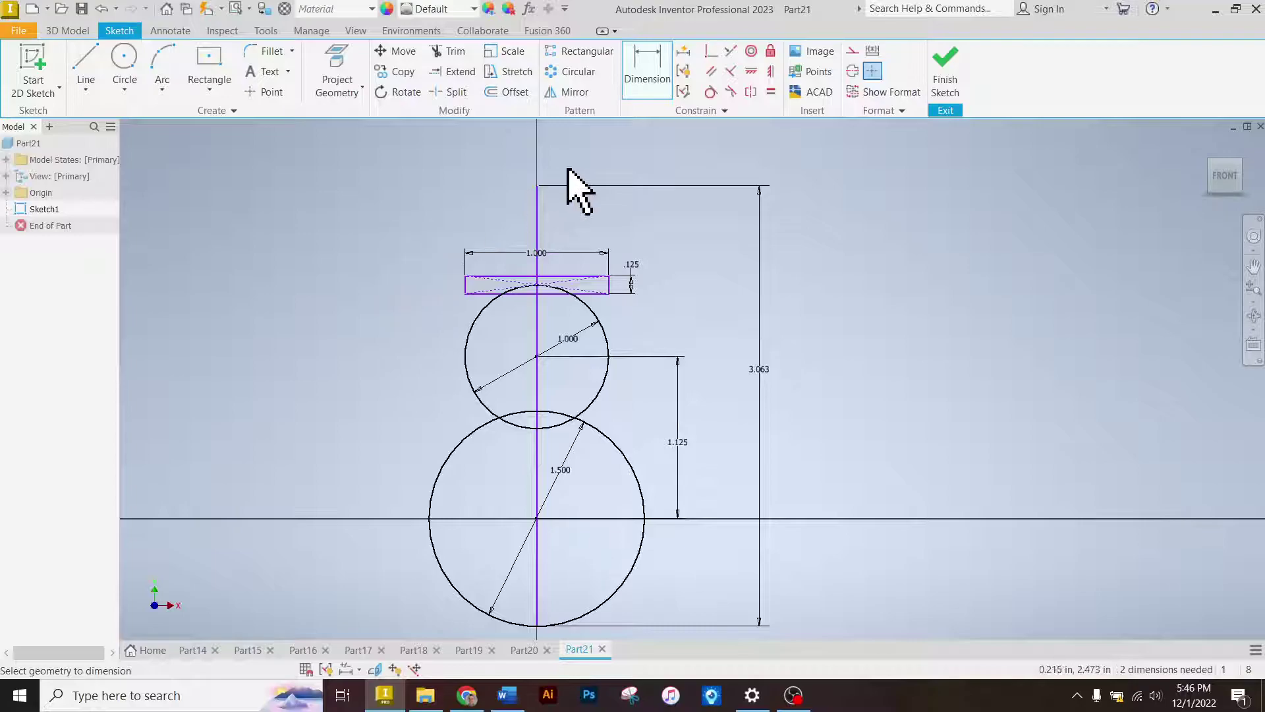
{"action": "right_click", "coordinate": [441, 213]}
{"action": "left_click", "coordinate": [475, 214]}
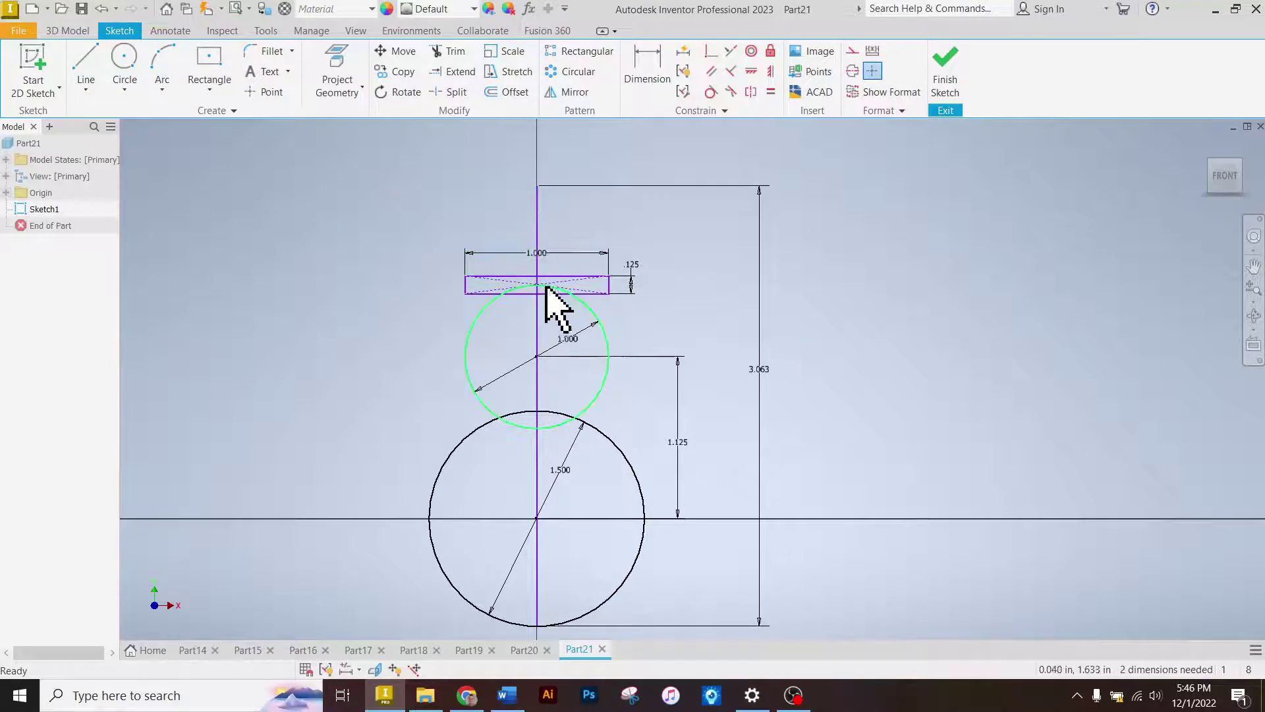
- Pull the hat brim rectangle off the axis and constrain its centre vertically in line with the head circle's centre
{"action": "left_click_drag", "start_coordinate": [564, 282], "coordinate": [652, 251]}
{"action": "left_click", "coordinate": [429, 205]}
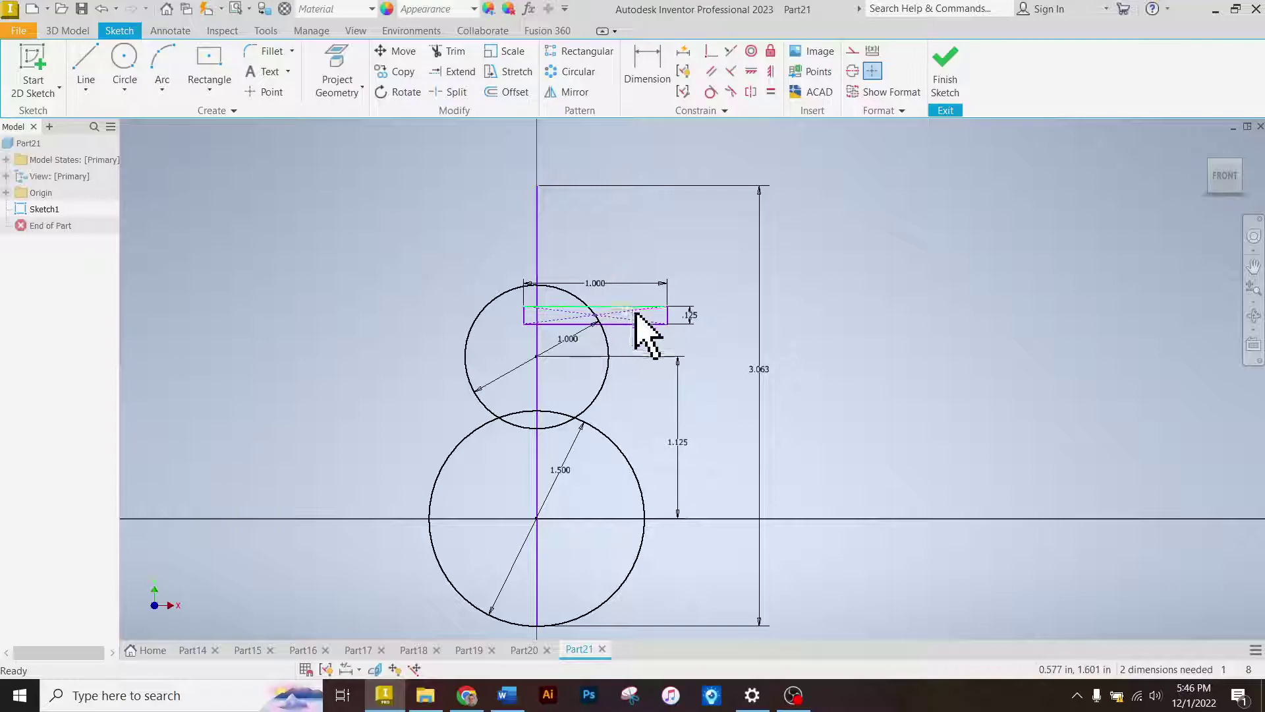
{"action": "left_click", "coordinate": [771, 71]}
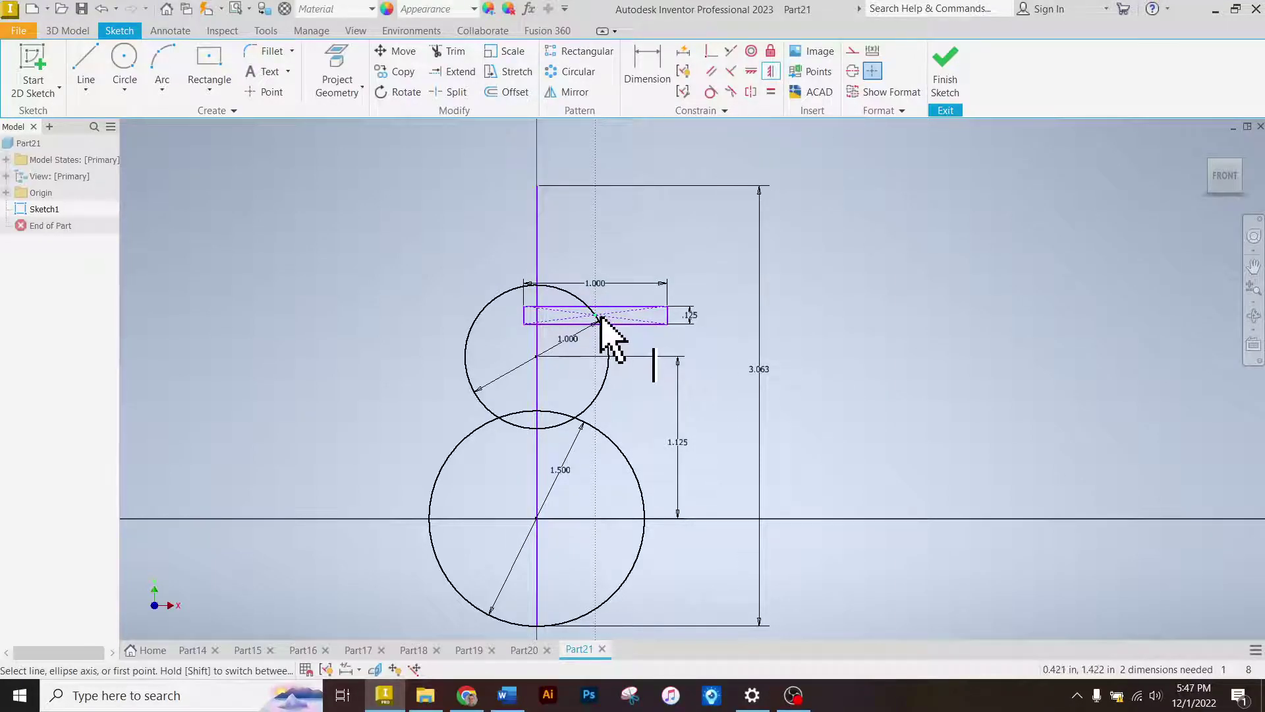
{"action": "left_click", "coordinate": [597, 316]}
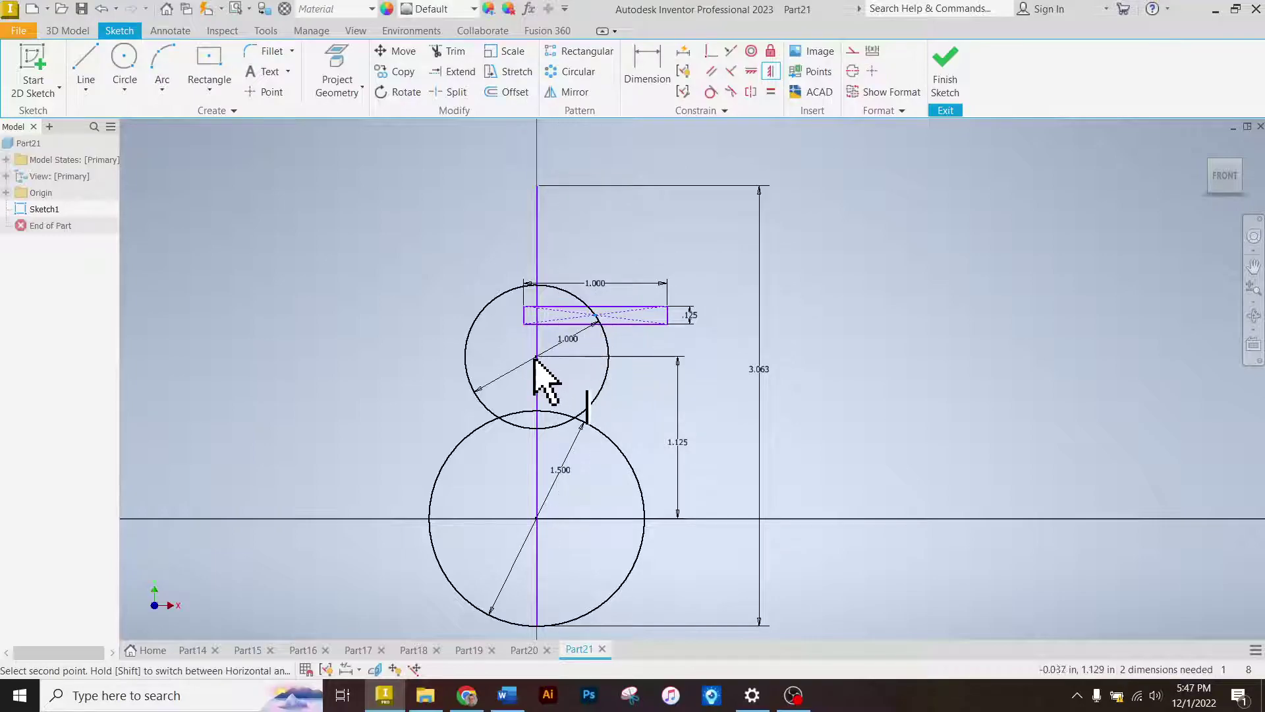
{"action": "left_click", "coordinate": [537, 356]}
{"action": "right_click", "coordinate": [347, 186]}
{"action": "left_click", "coordinate": [418, 198]}
- Pull the 3.0625 in centre line off the axis and constrain its midpoint vertically in line with the head circle's centre
{"action": "mouse_move", "coordinate": [547, 207]}
{"action": "left_mouse_down"}
{"action": "mouse_move", "coordinate": [579, 226]}
{"action": "mouse_move", "coordinate": [627, 212]}
{"action": "mouse_move", "coordinate": [658, 240]}
{"action": "left_mouse_up"}
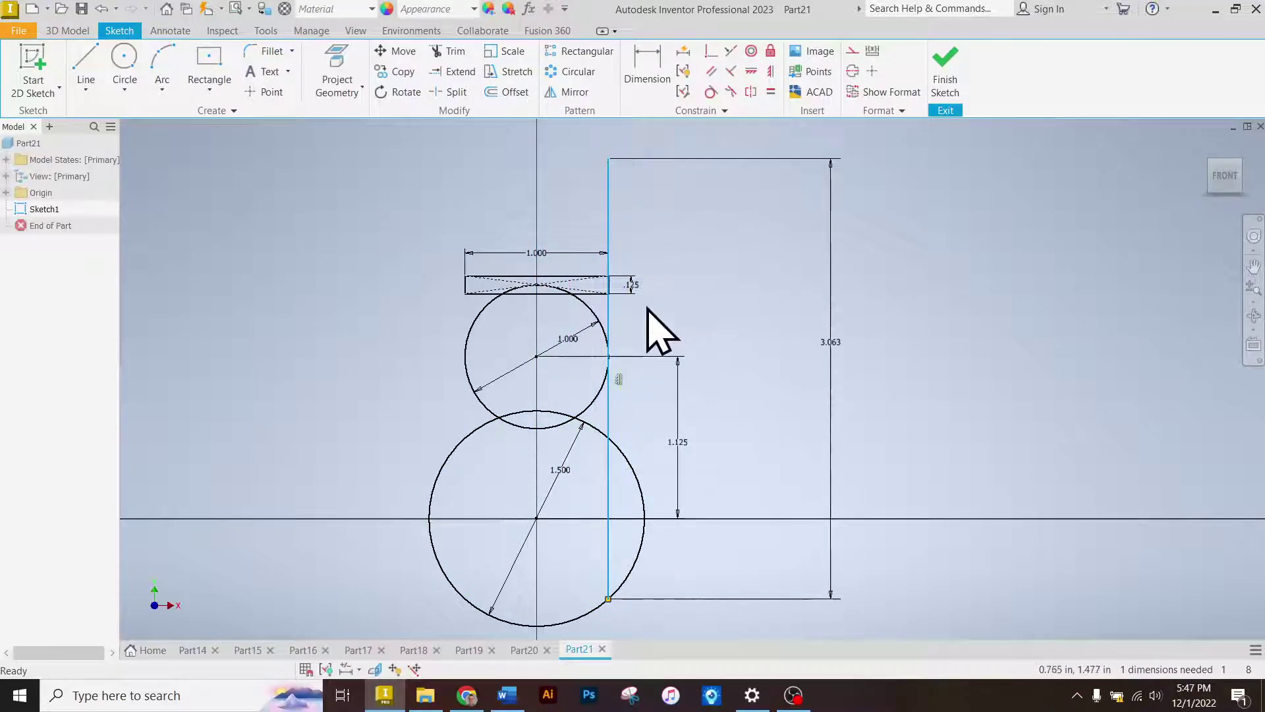
{"action": "left_click", "coordinate": [771, 71]}
{"action": "left_click", "coordinate": [332, 143]}
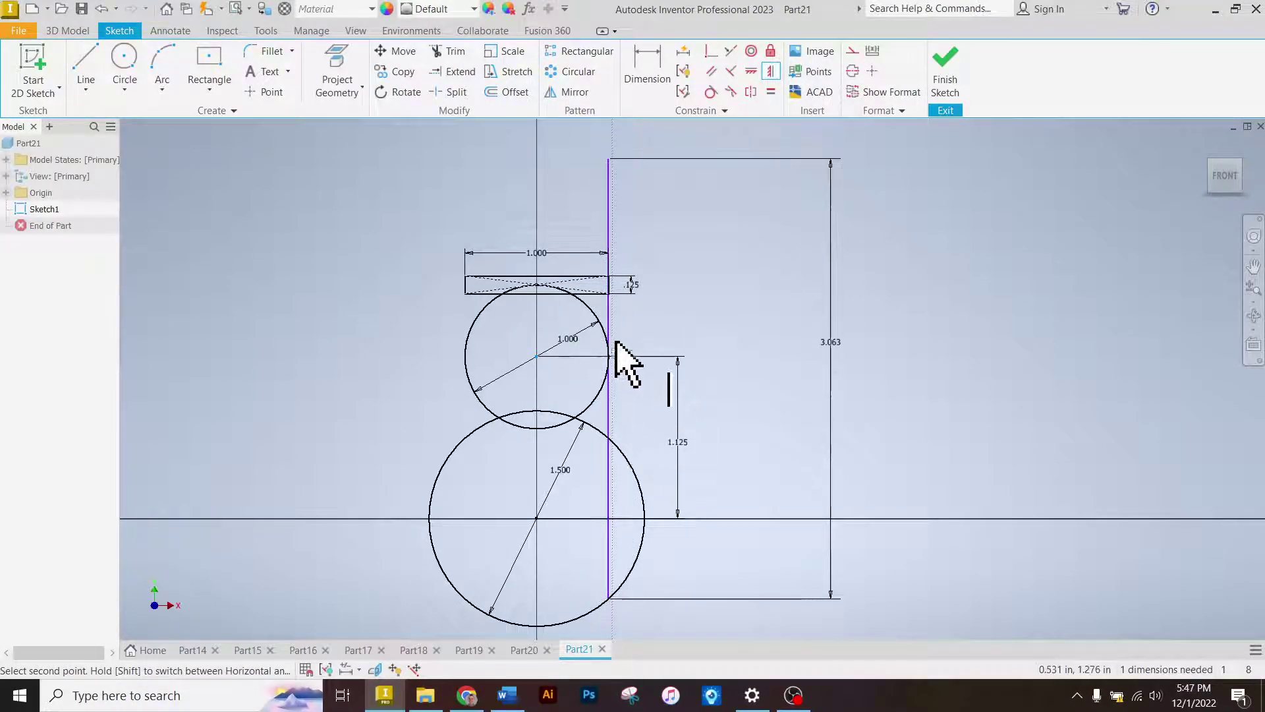
{"action": "left_click", "coordinate": [609, 380]}
{"action": "right_click", "coordinate": [816, 302]}
{"action": "left_click", "coordinate": [844, 294]}
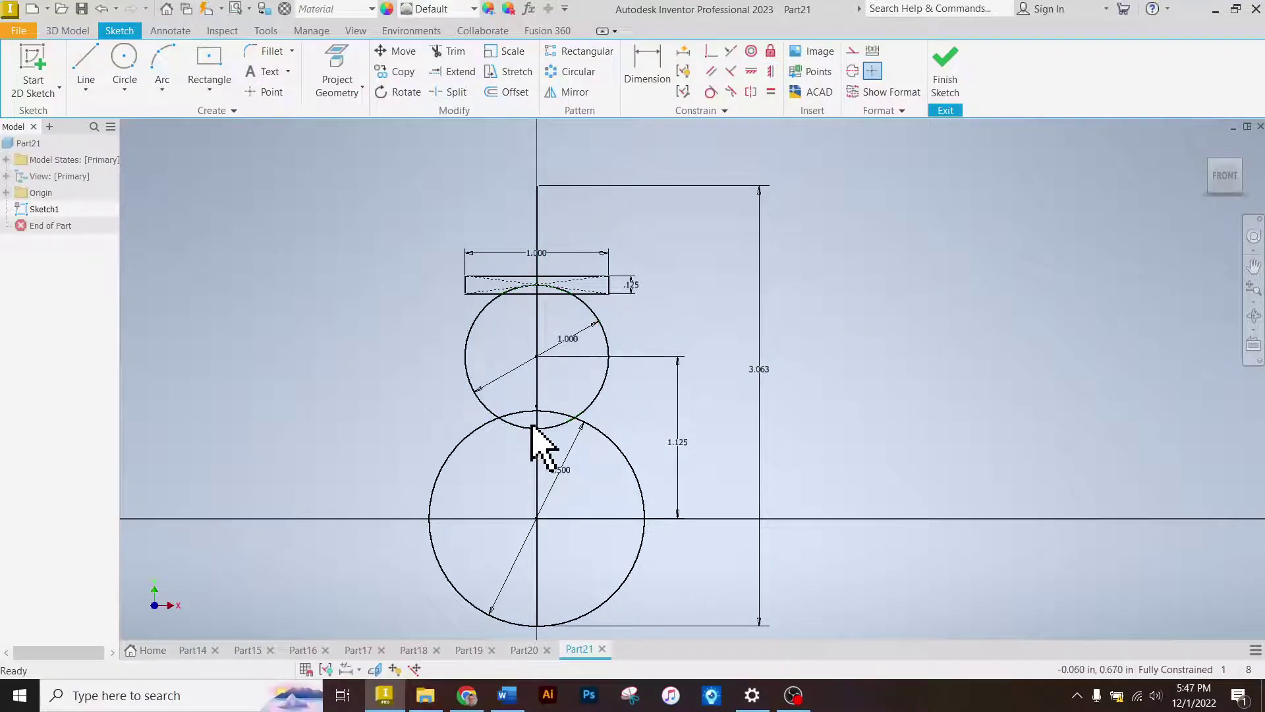
- Draw a 0.35 in horizontal line from the centre line's upper end, continuing with a slanted line down to the hat brim's upper edge
{"action": "left_click", "coordinate": [85, 74]}
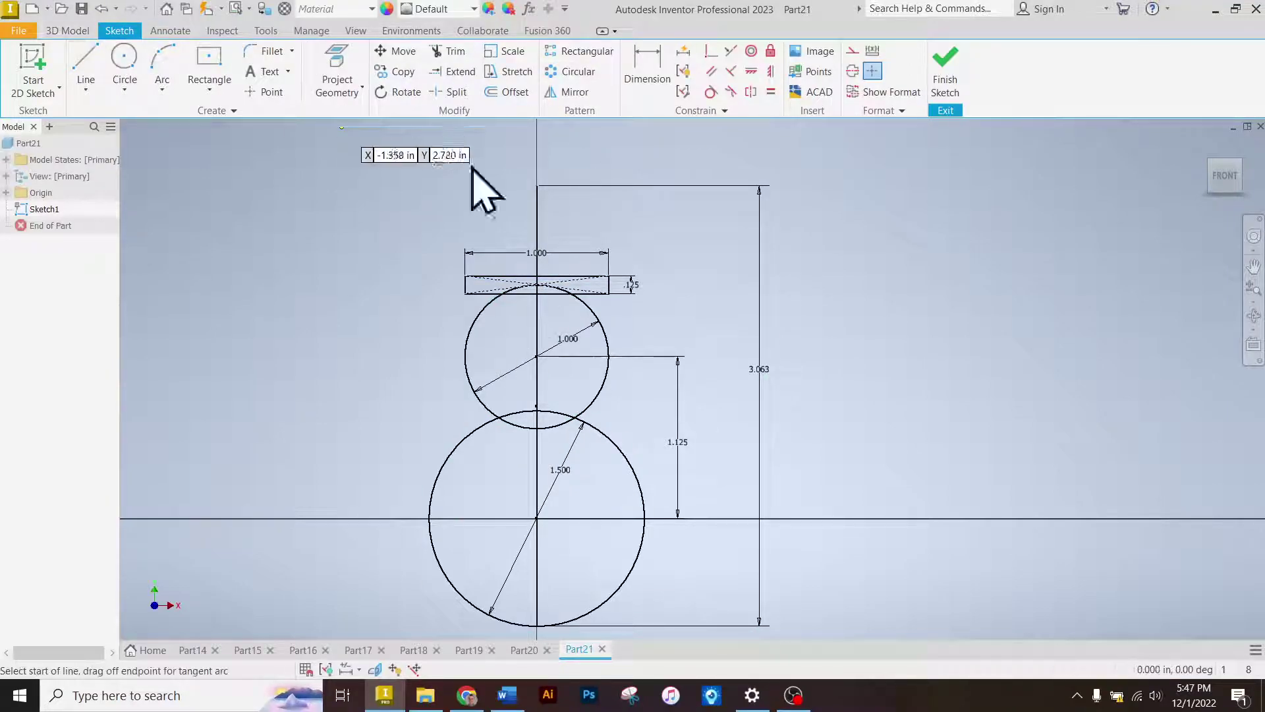
{"action": "scroll", "coordinate": [515, 181], "scroll_direction": "up", "scroll_amount": 3}
{"action": "left_click", "coordinate": [558, 191]}
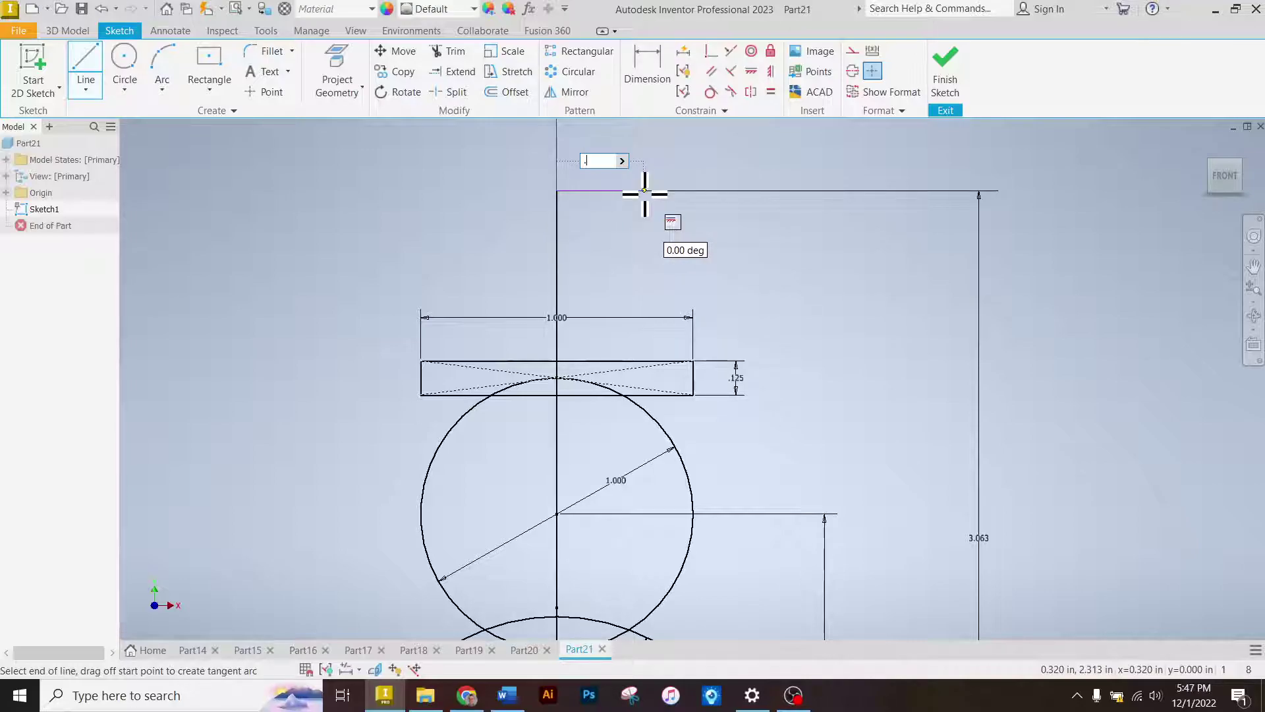
{"action": "key", "text": "Return"}
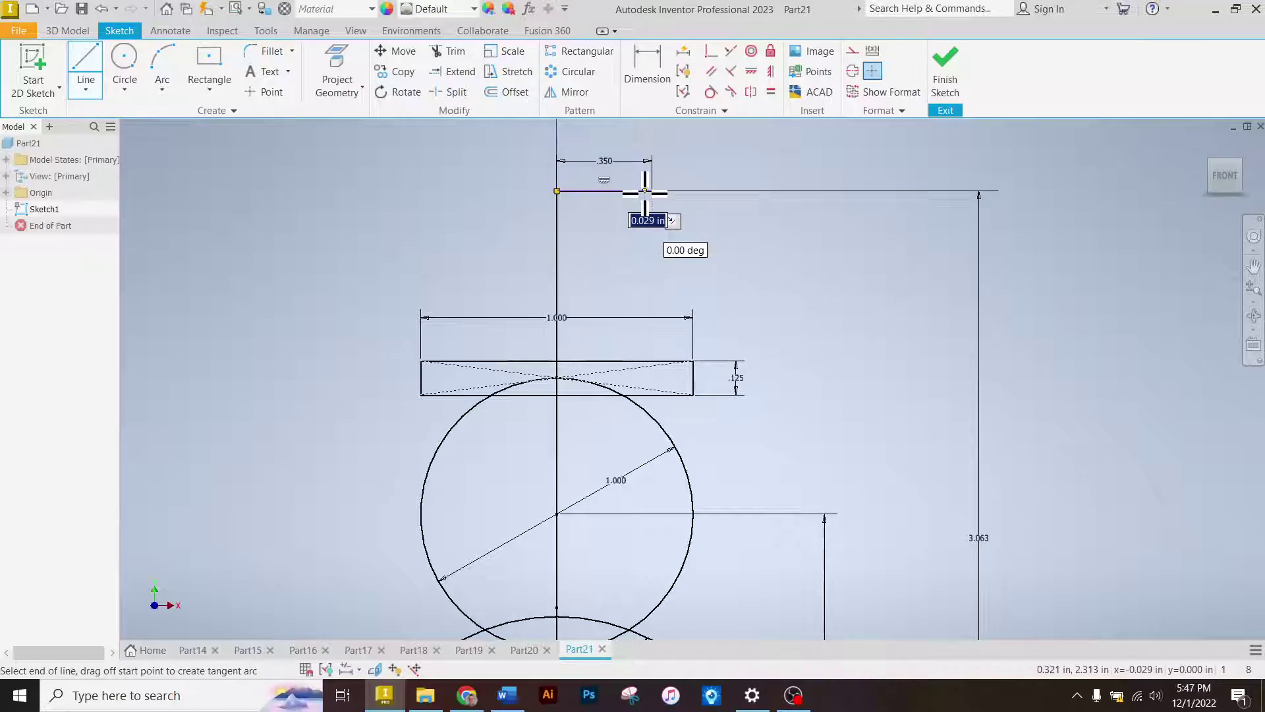
{"action": "left_click", "coordinate": [637, 359]}
- Dimension the slanted hat line's lower end 0.3 in from the centre line and finish the sketch
{"action": "left_click", "coordinate": [647, 70]}
{"action": "left_click", "coordinate": [558, 292]}
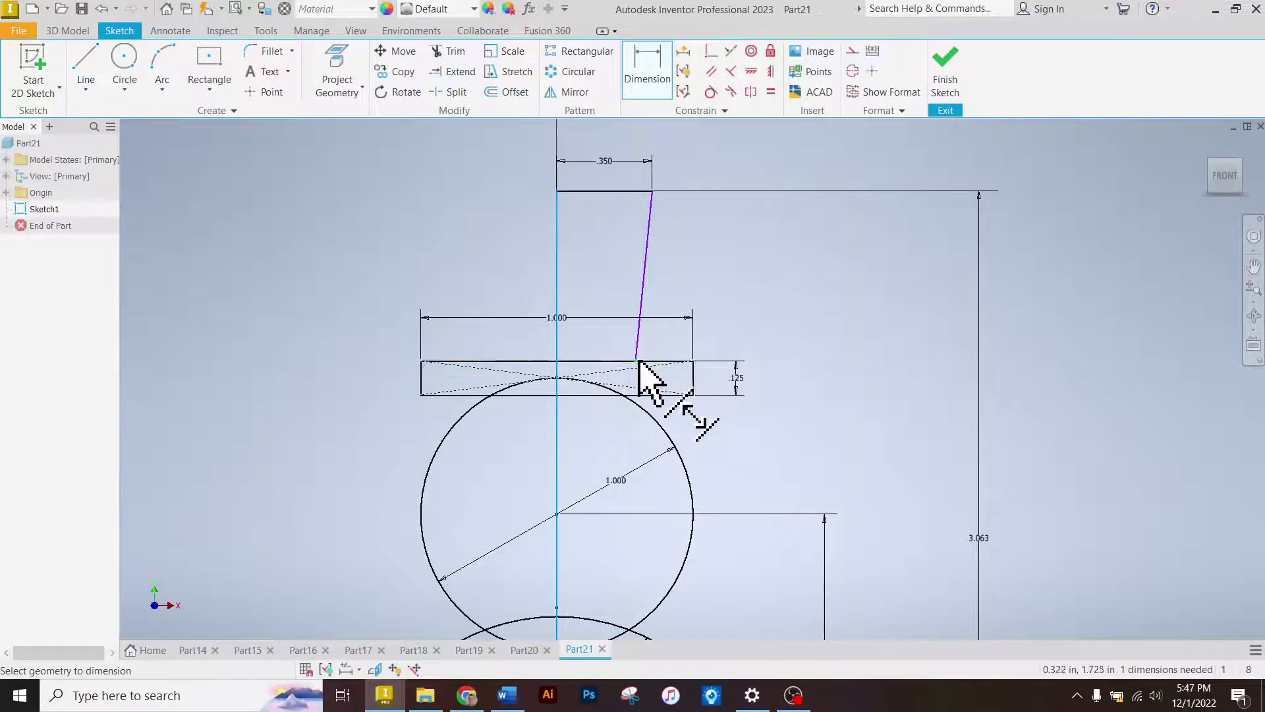
{"action": "left_click", "coordinate": [606, 265]}
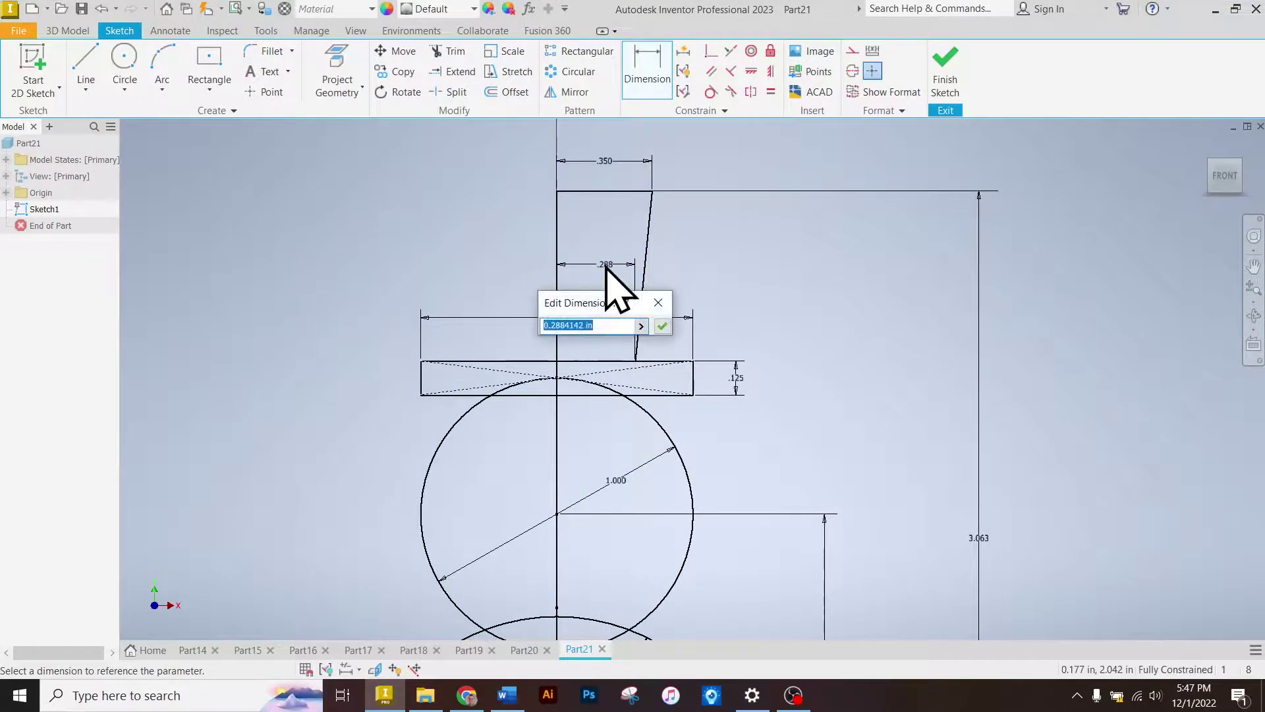
{"action": "key", "text": "Return"}
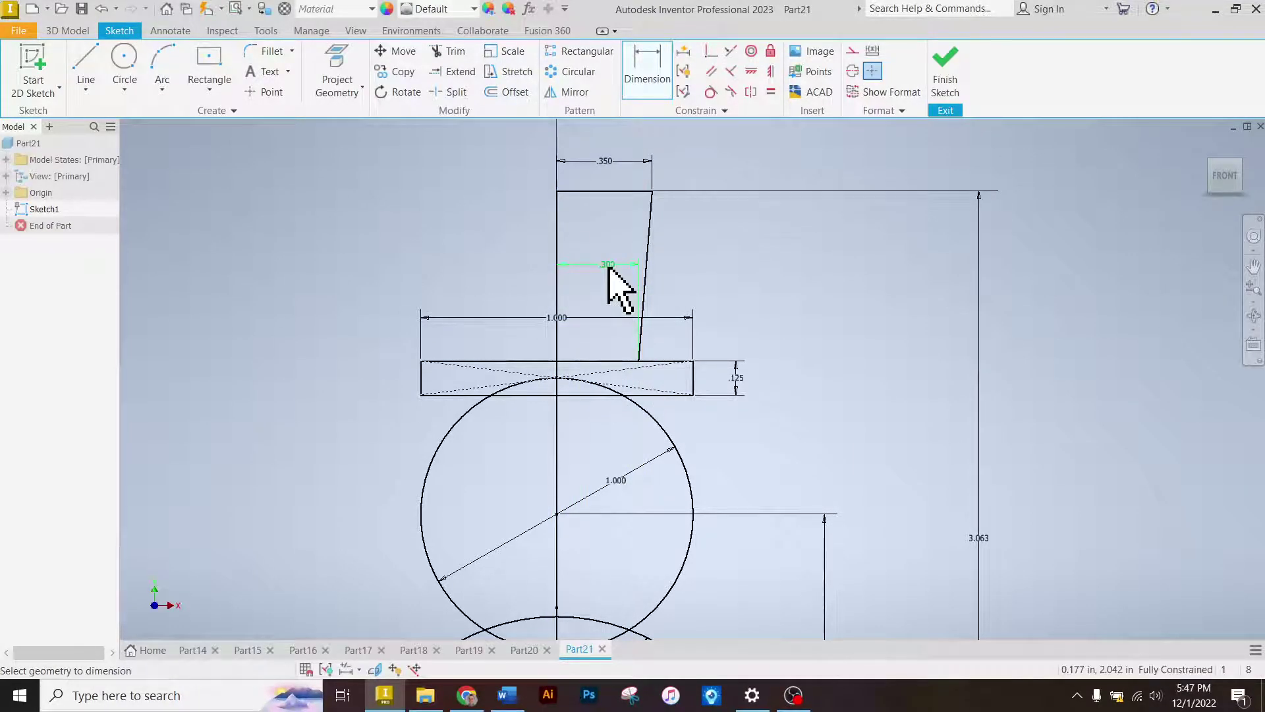
{"action": "scroll", "coordinate": [468, 242], "scroll_direction": "up", "scroll_amount": 5}
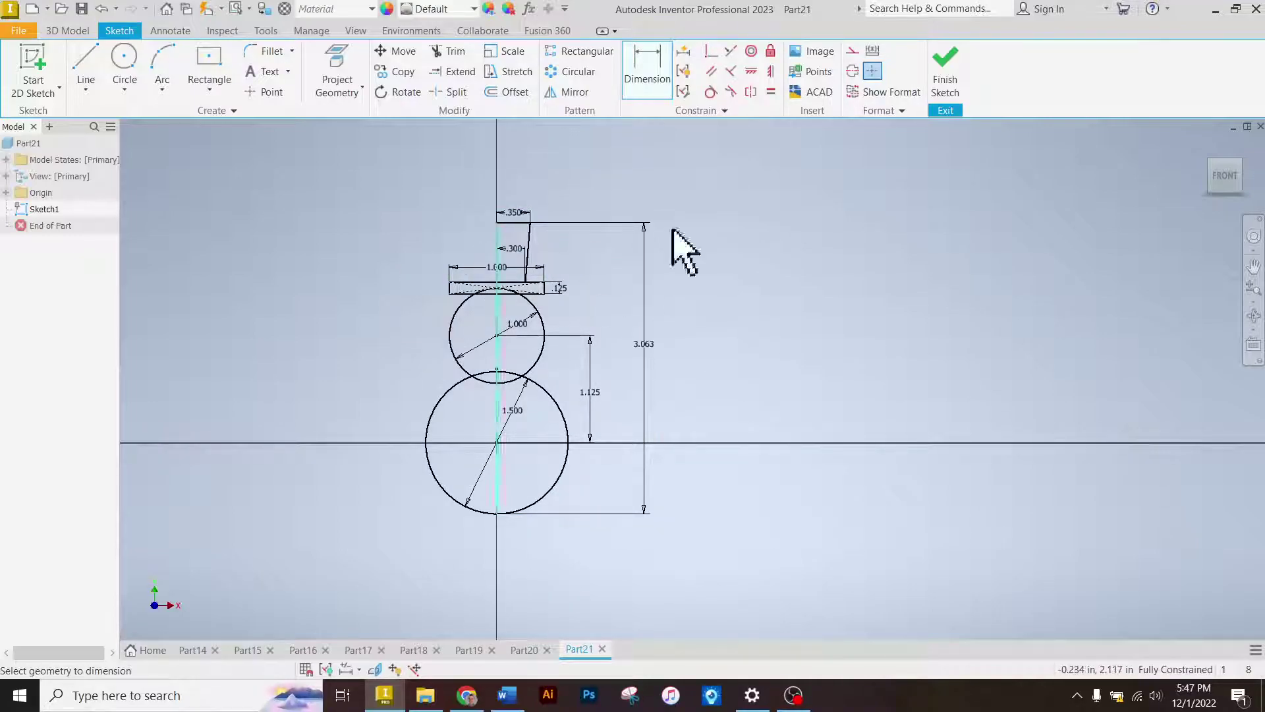
{"action": "left_click", "coordinate": [946, 66]}
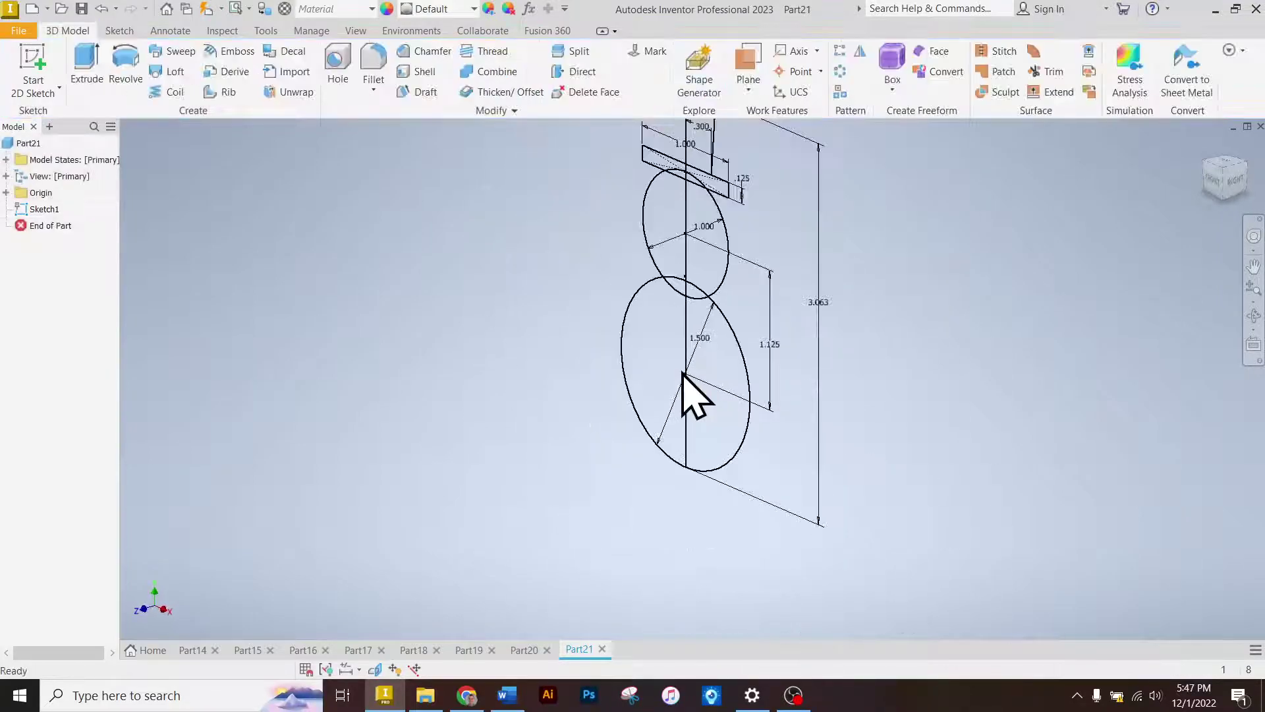
- Revolve the six profile regions of the snowman's right half a full 360 degrees about the vertical centre line
{"action": "scroll", "coordinate": [701, 330], "scroll_direction": "up", "scroll_amount": 2}
{"action": "left_click", "coordinate": [1214, 184]}
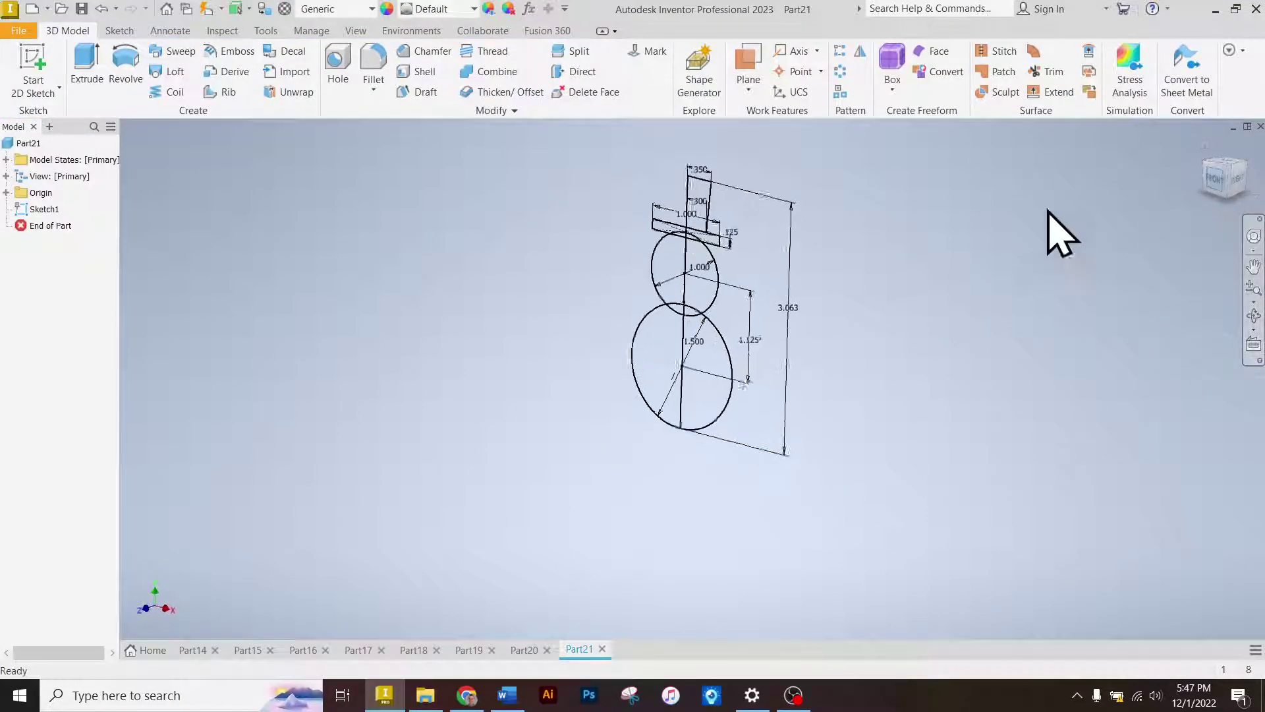
{"action": "left_click", "coordinate": [135, 61]}
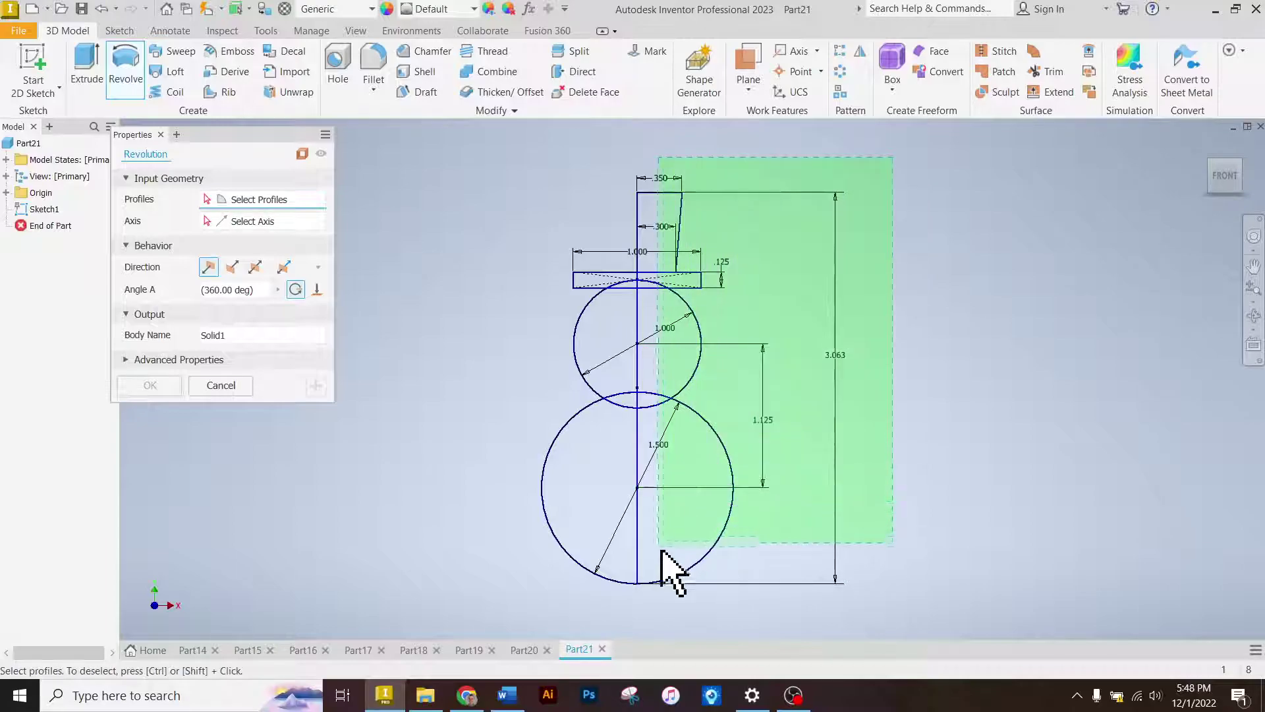
{"action": "left_click", "coordinate": [654, 620]}
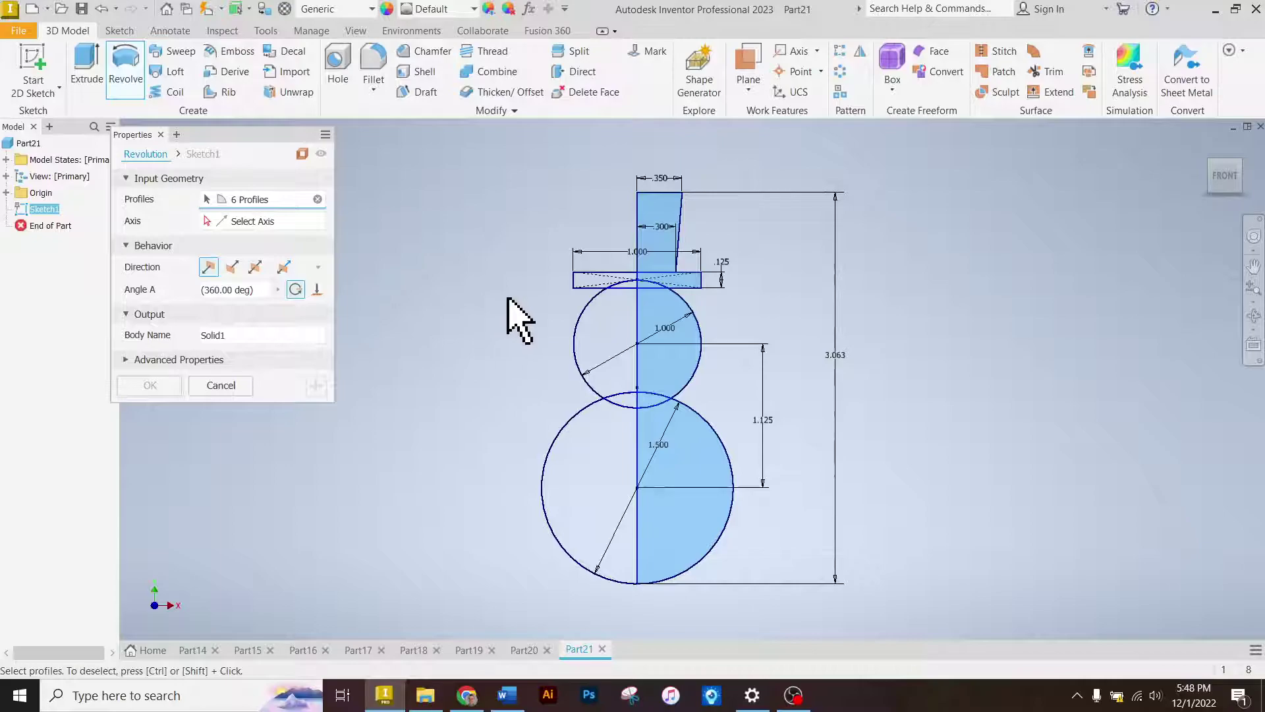
{"action": "left_click", "coordinate": [260, 220]}
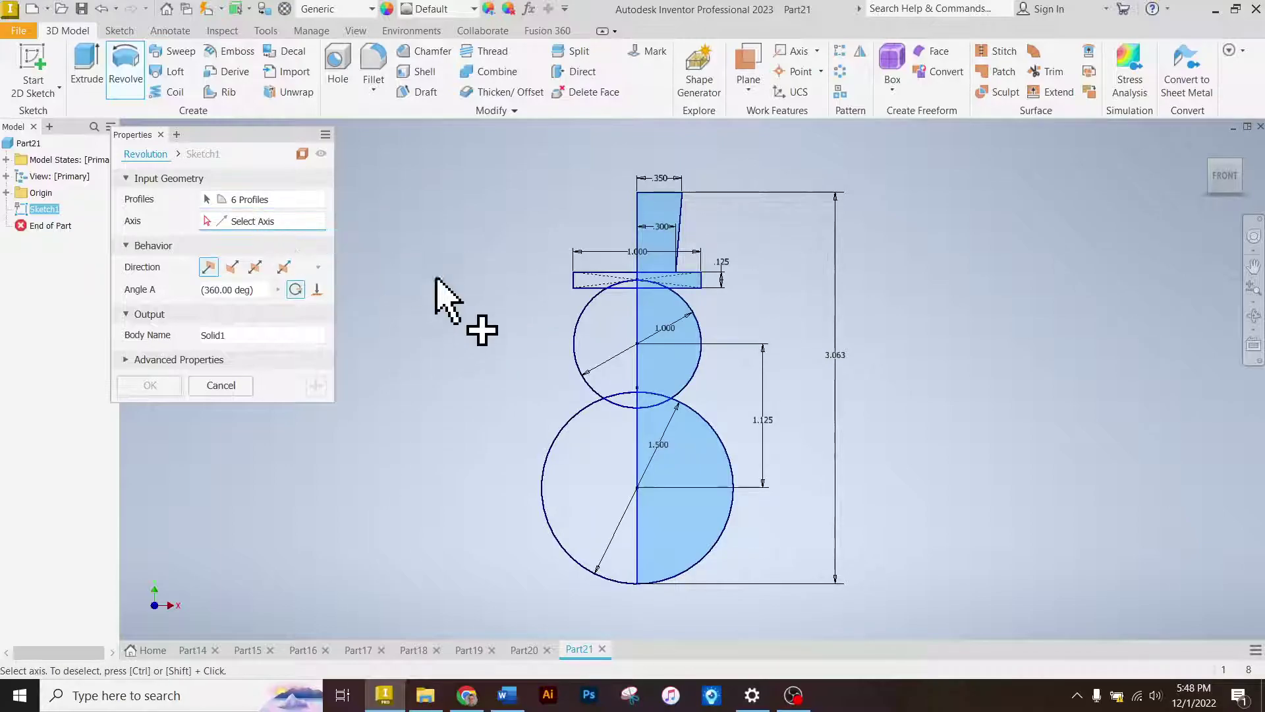
{"action": "left_click", "coordinate": [637, 314]}
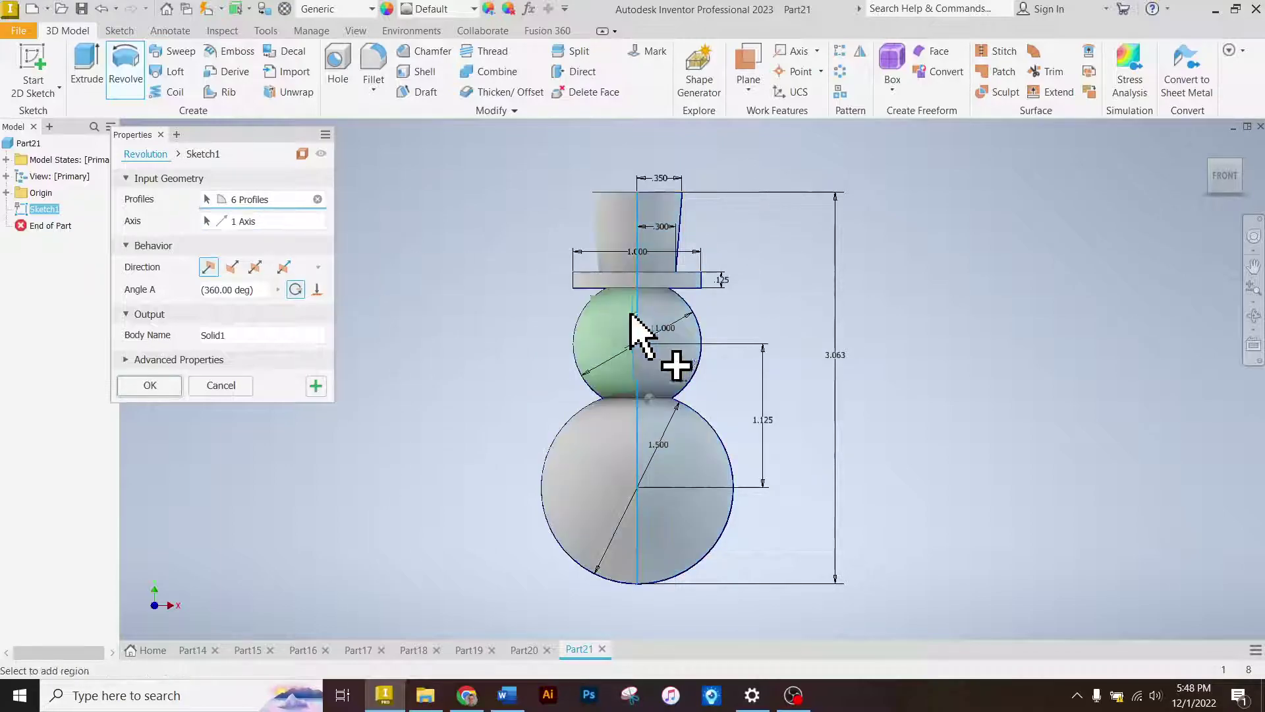
{"action": "left_click", "coordinate": [158, 385]}
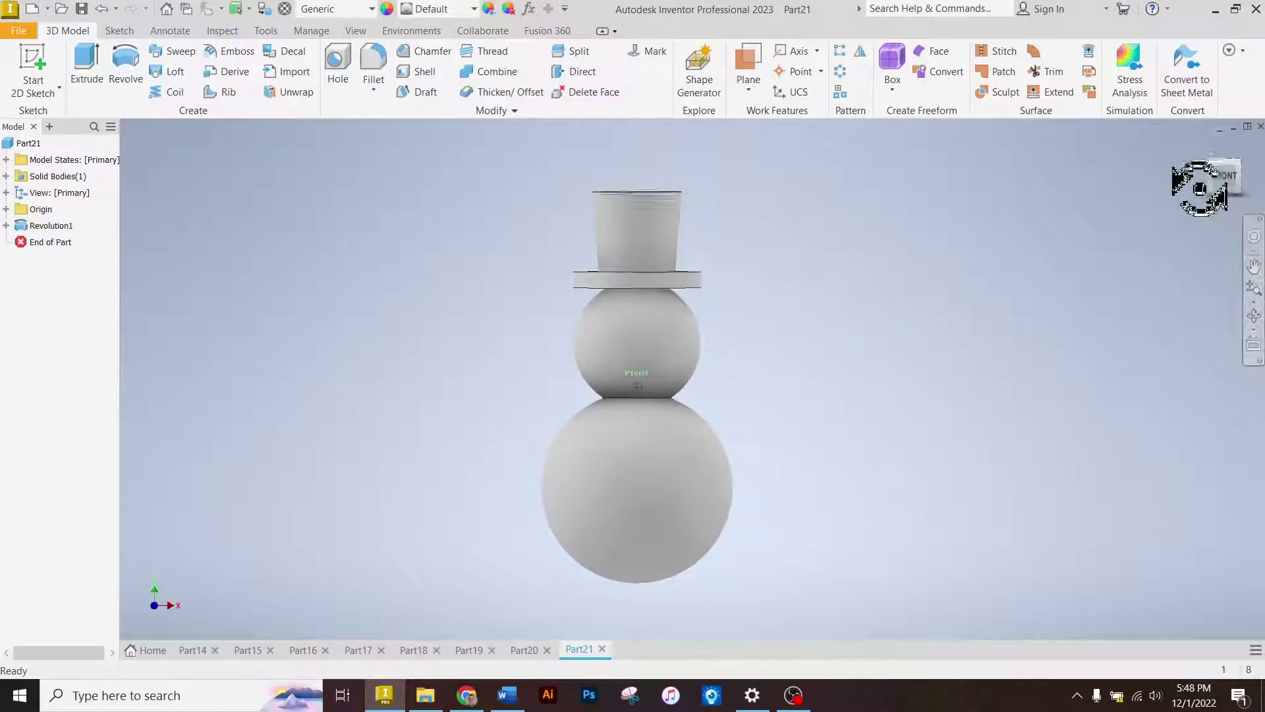
{"action": "left_click", "coordinate": [1241, 160]}
{"action": "mouse_move", "coordinate": [1225, 175]}
{"action": "left_mouse_down"}
{"action": "mouse_move", "coordinate": [1215, 135]}
{"action": "mouse_move", "coordinate": [1206, 158]}
{"action": "left_mouse_up"}
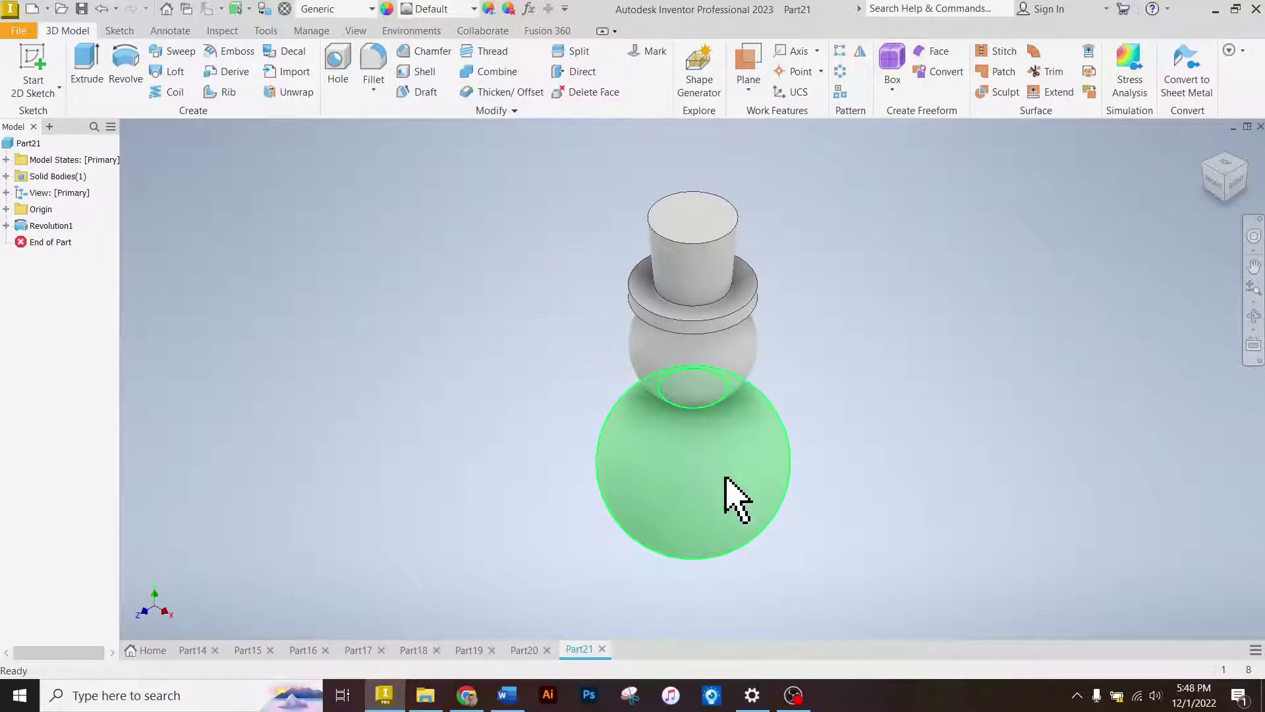
{"action": "left_click", "coordinate": [793, 696]}
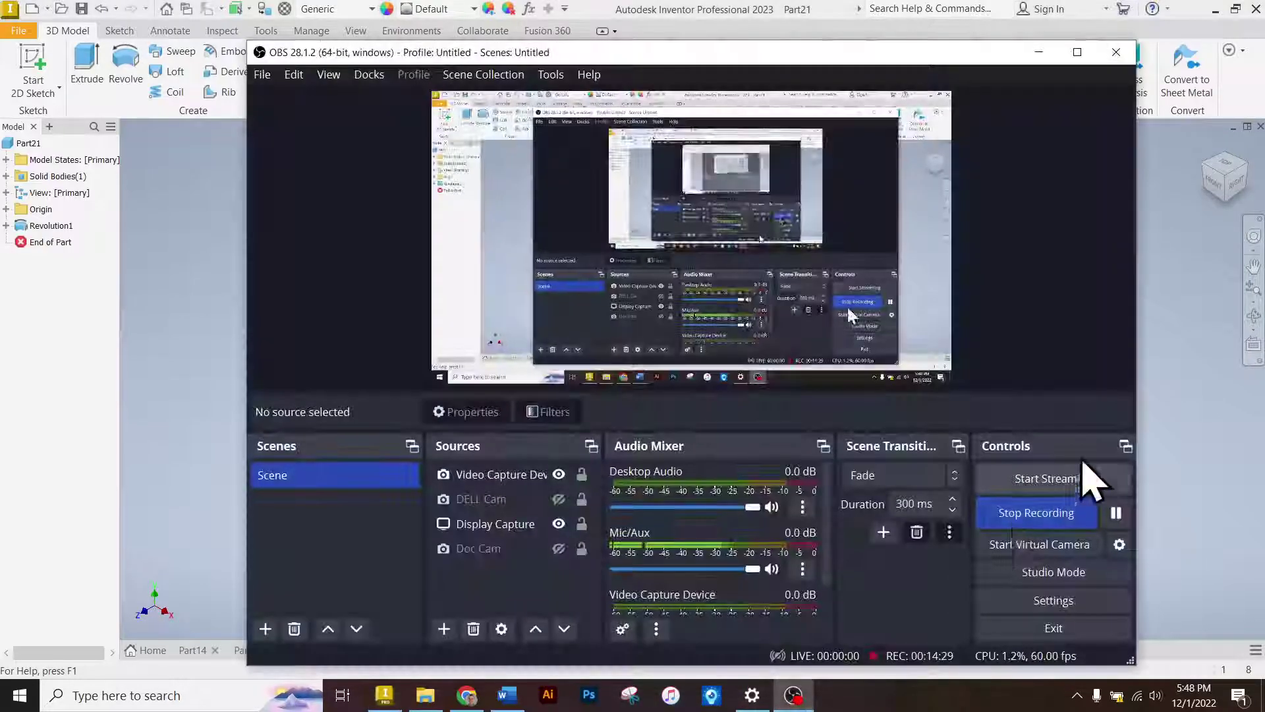